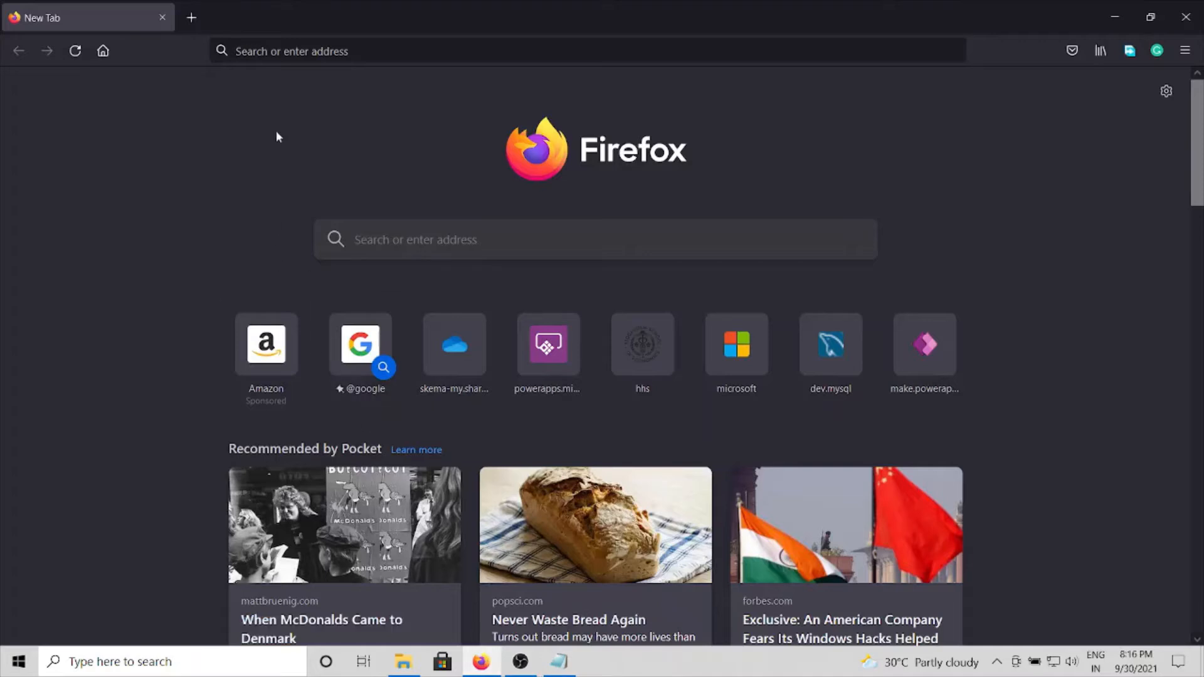
pyautogui.click(243, 52)
pyautogui.write('https://powerapps.microsoft.com/')
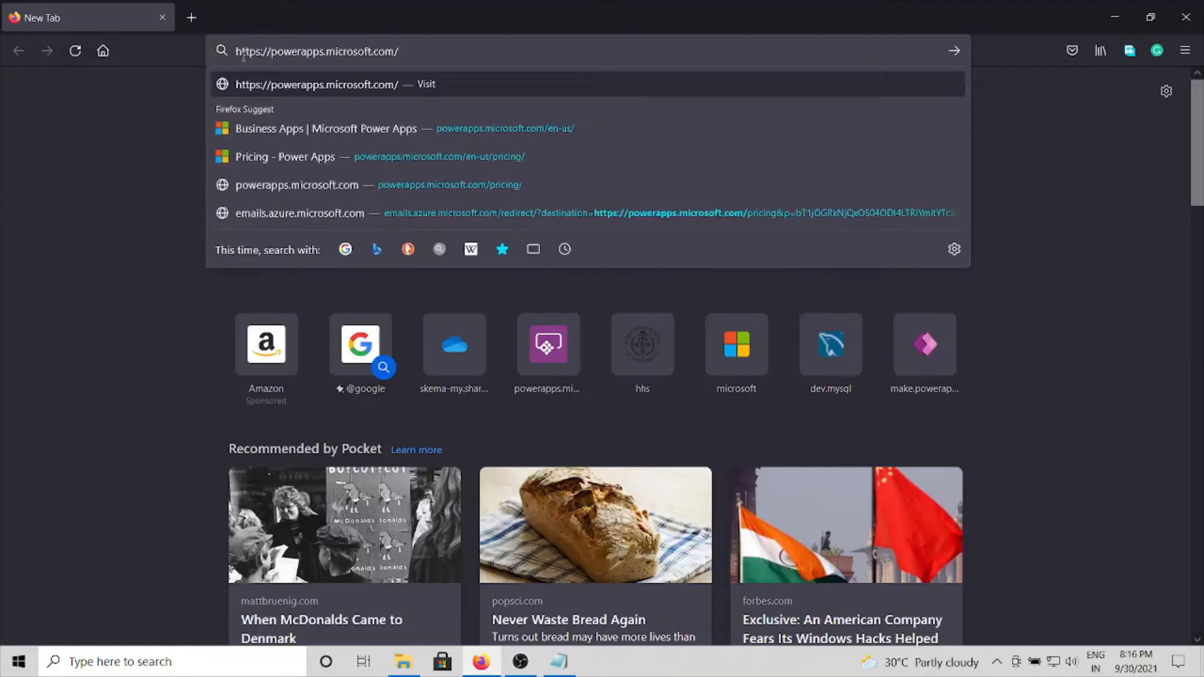
pyautogui.press('Return')
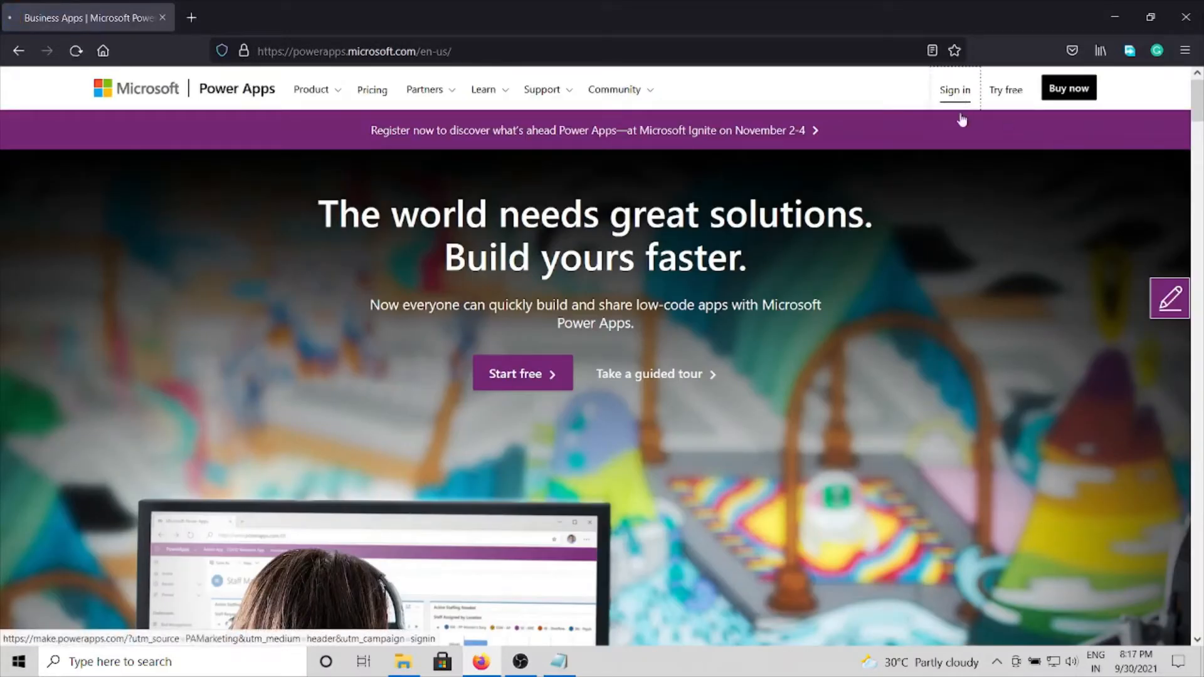
# Step: Sign in to Power Apps with the listed account and its password, decline saving the login, and choose to stay signed in
pyautogui.click(956, 93)
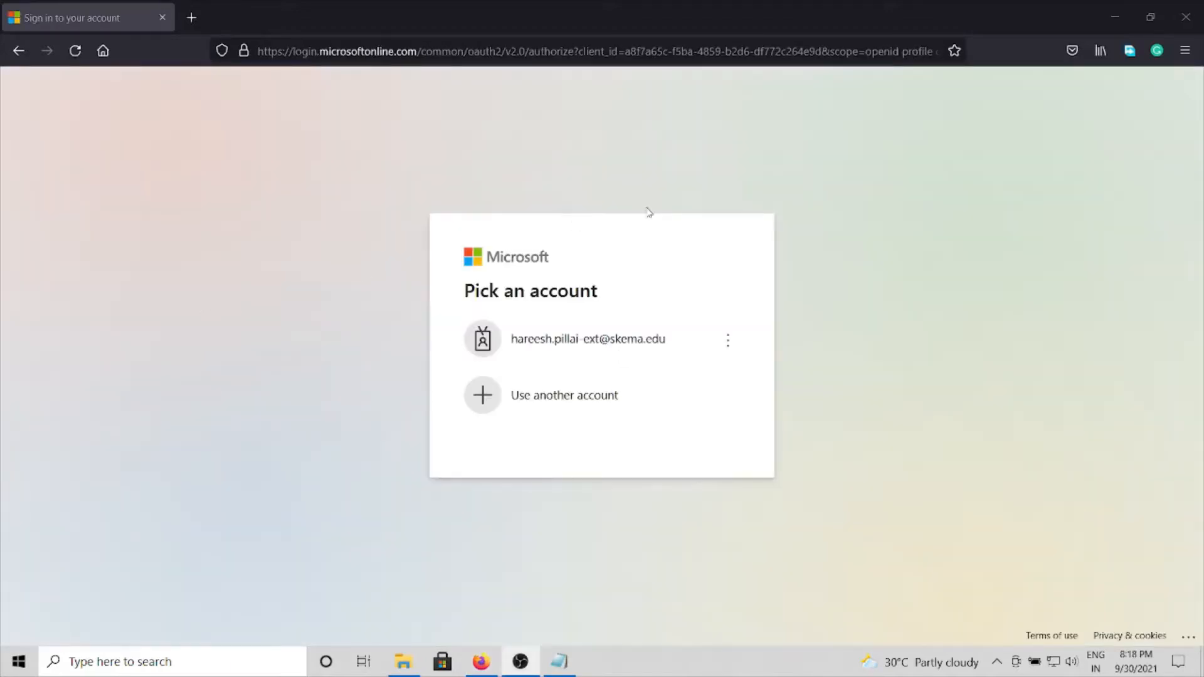
pyautogui.click(553, 355)
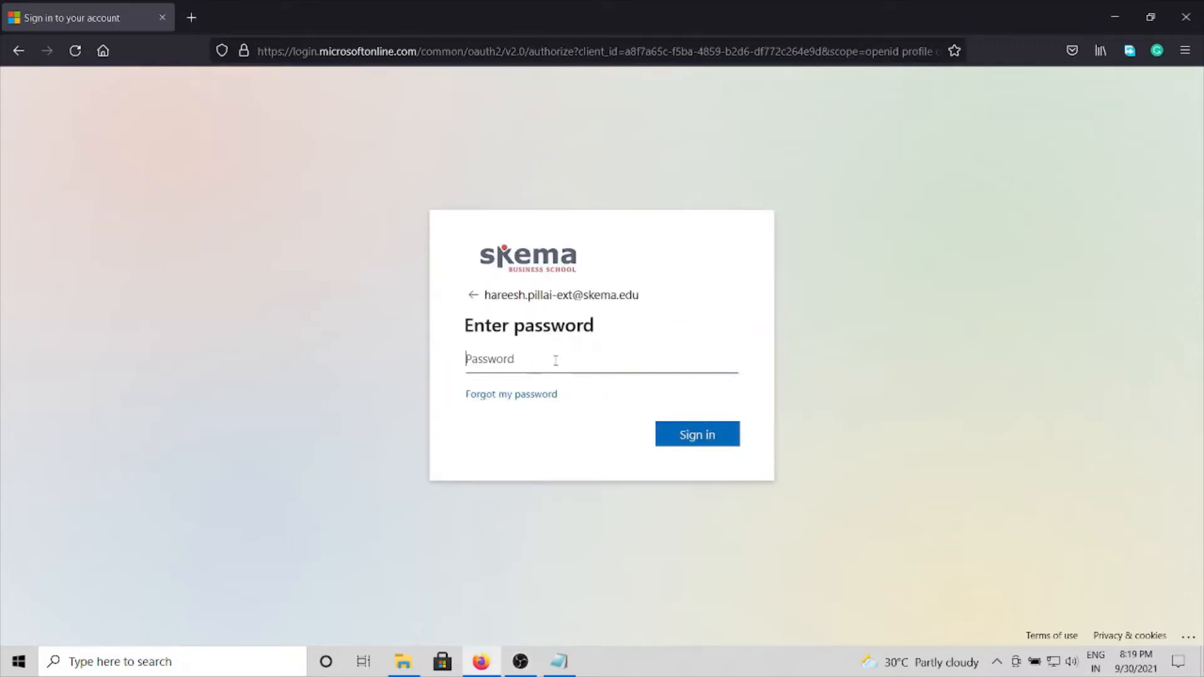
pyautogui.write('•••••••••')
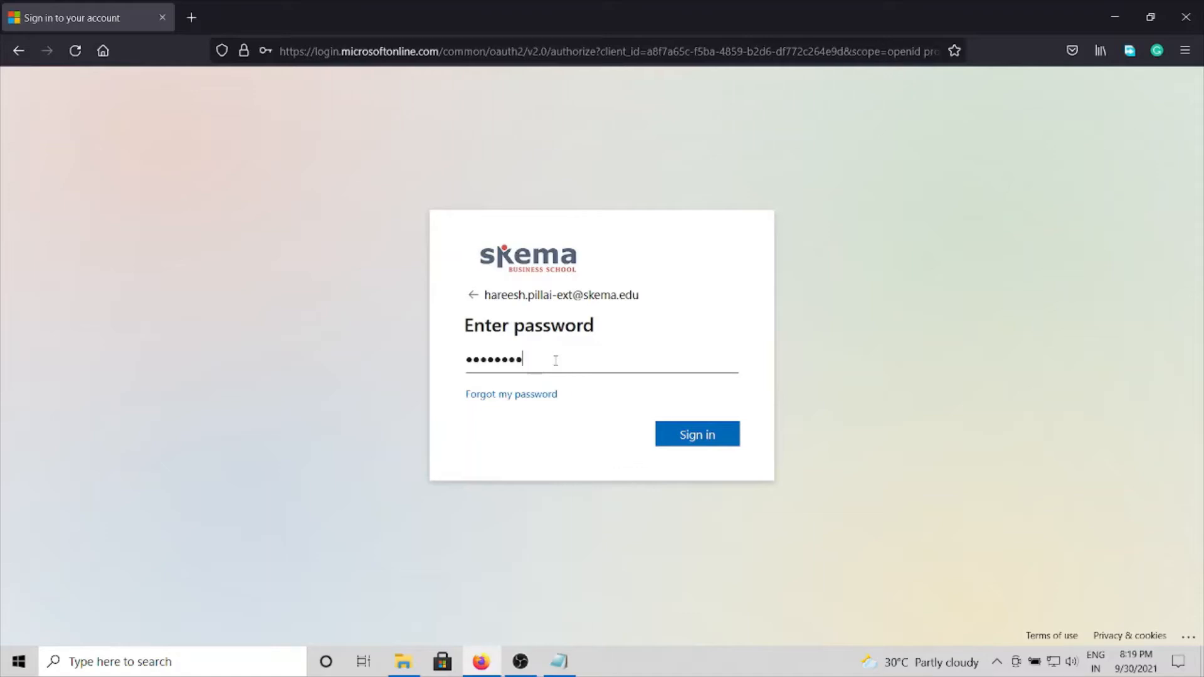
pyautogui.click(694, 439)
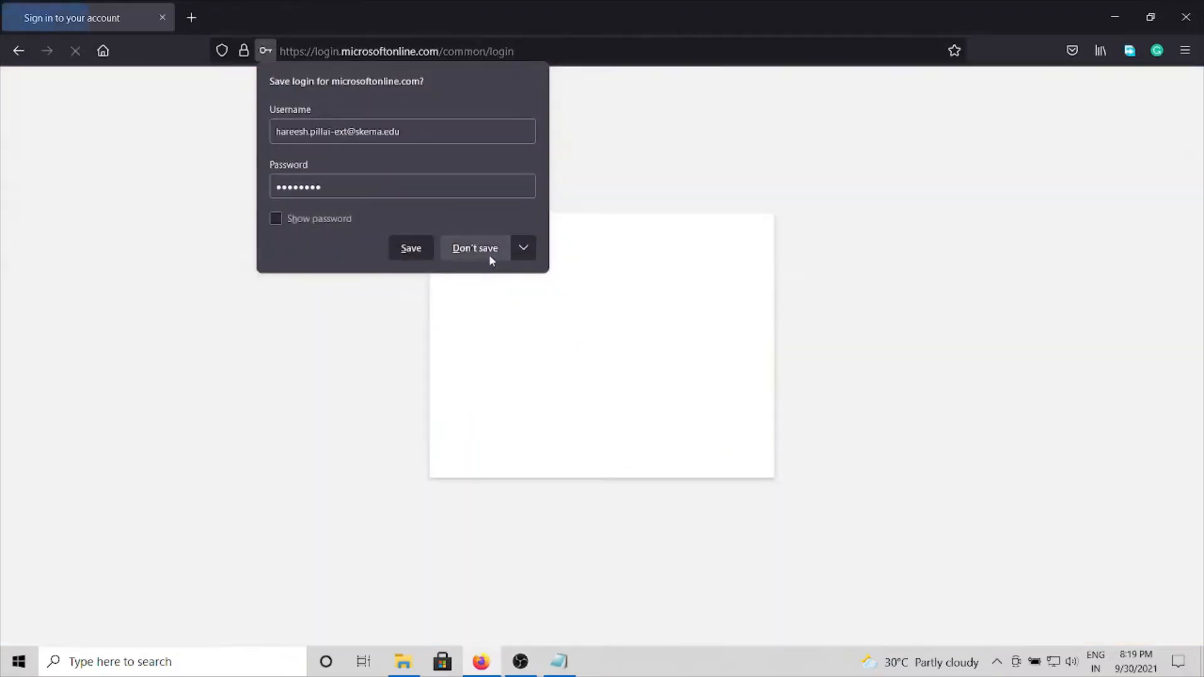
pyautogui.click(490, 252)
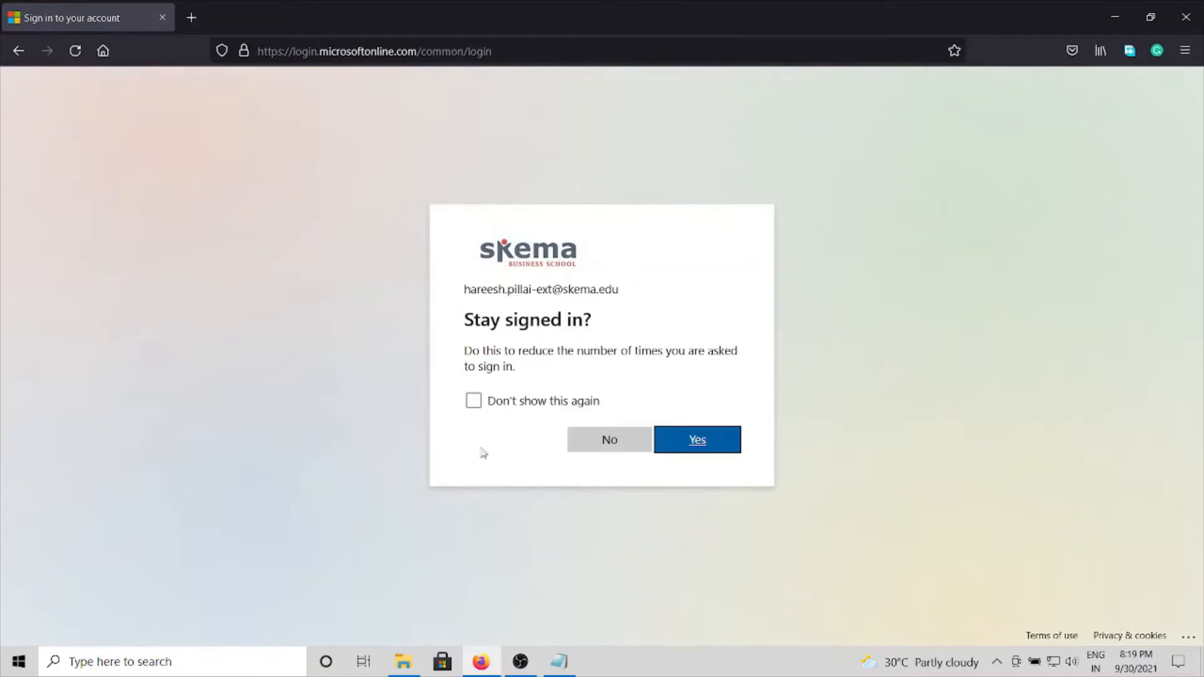
pyautogui.click(696, 439)
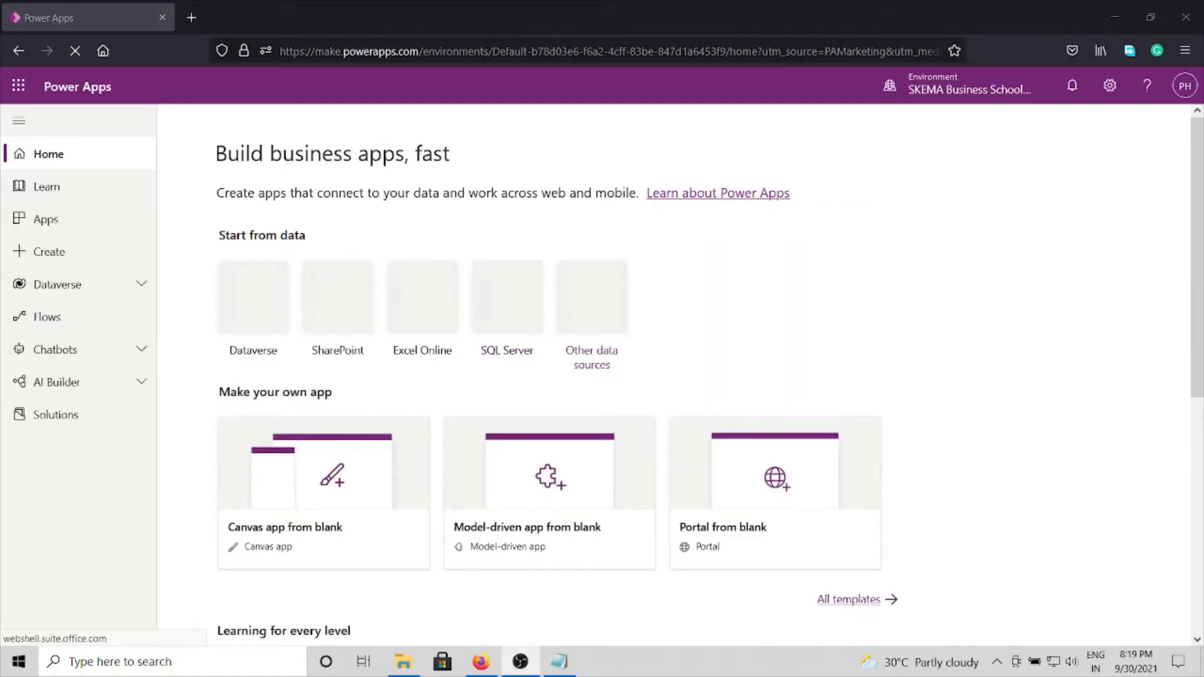
# Step: Review Step 1 of the V2.0 Readme_updated notes in Notepad, copy its OneDrive sign-in URL, and return to the browser
pyautogui.click(582, 663)
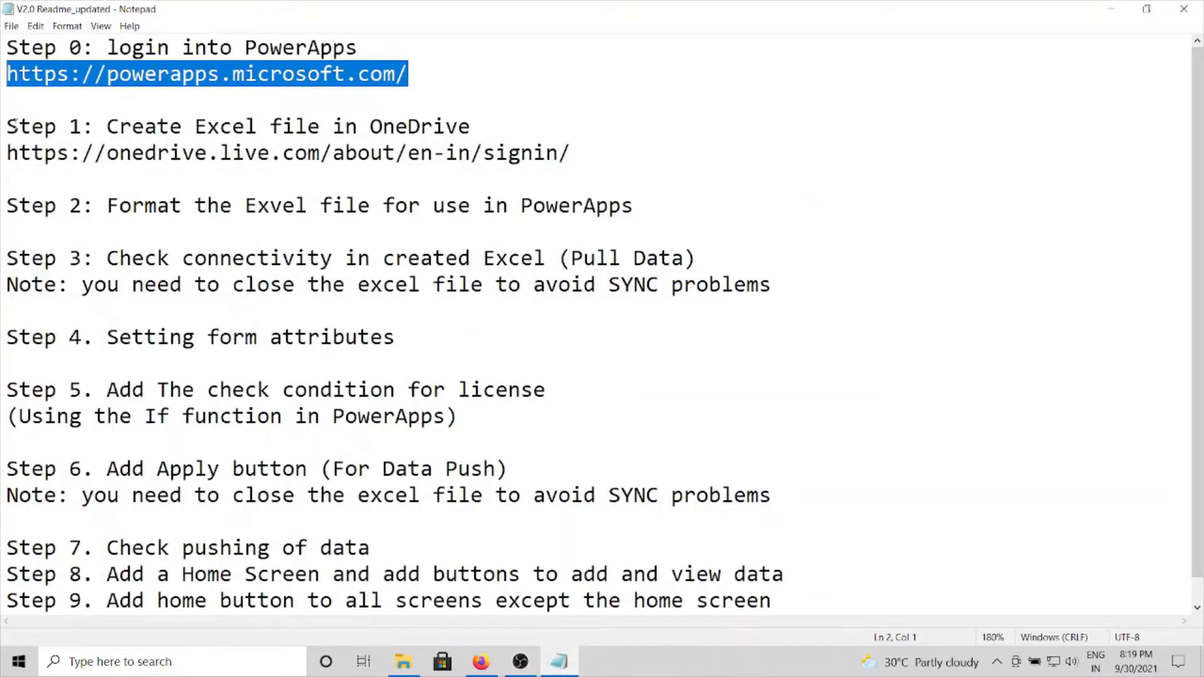
pyautogui.moveTo(13, 123); pyautogui.dragTo(485, 119)
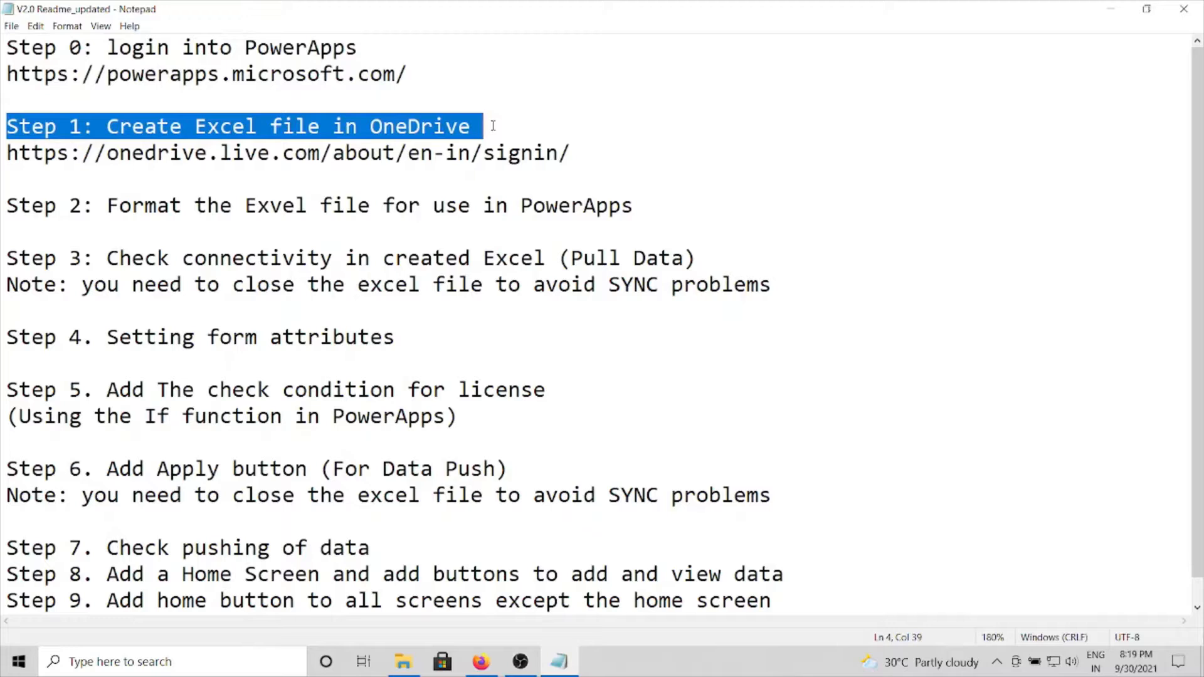
pyautogui.moveTo(5, 153); pyautogui.dragTo(574, 145)
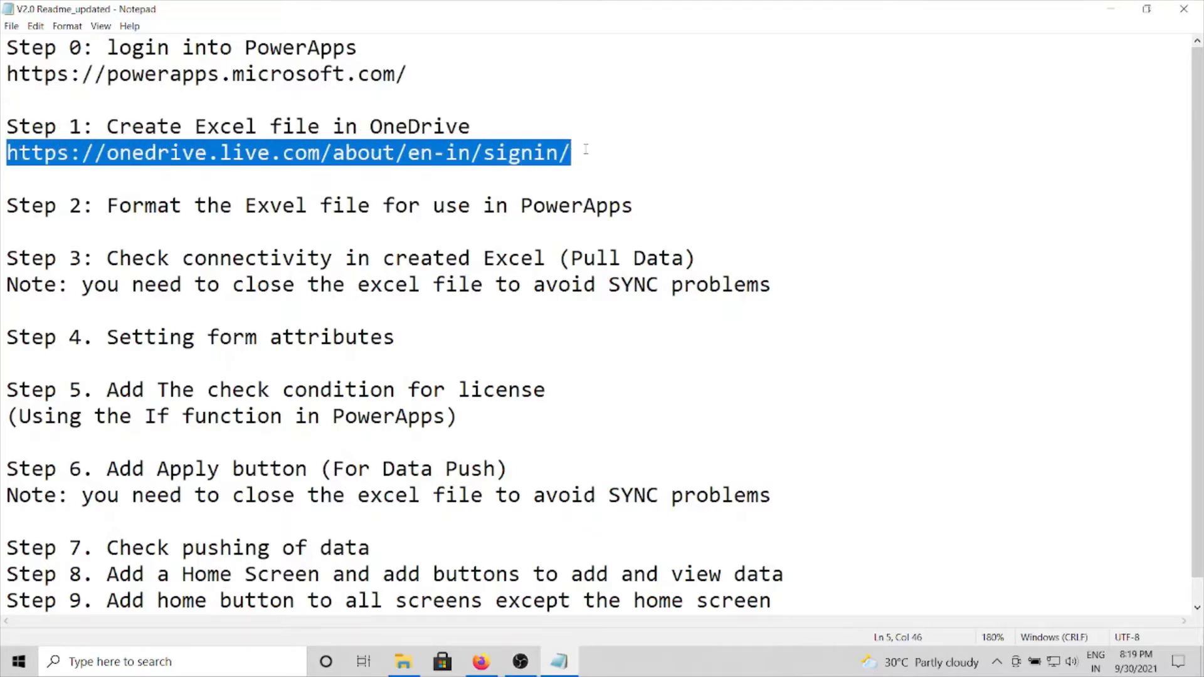
pyautogui.rightClick(512, 156)
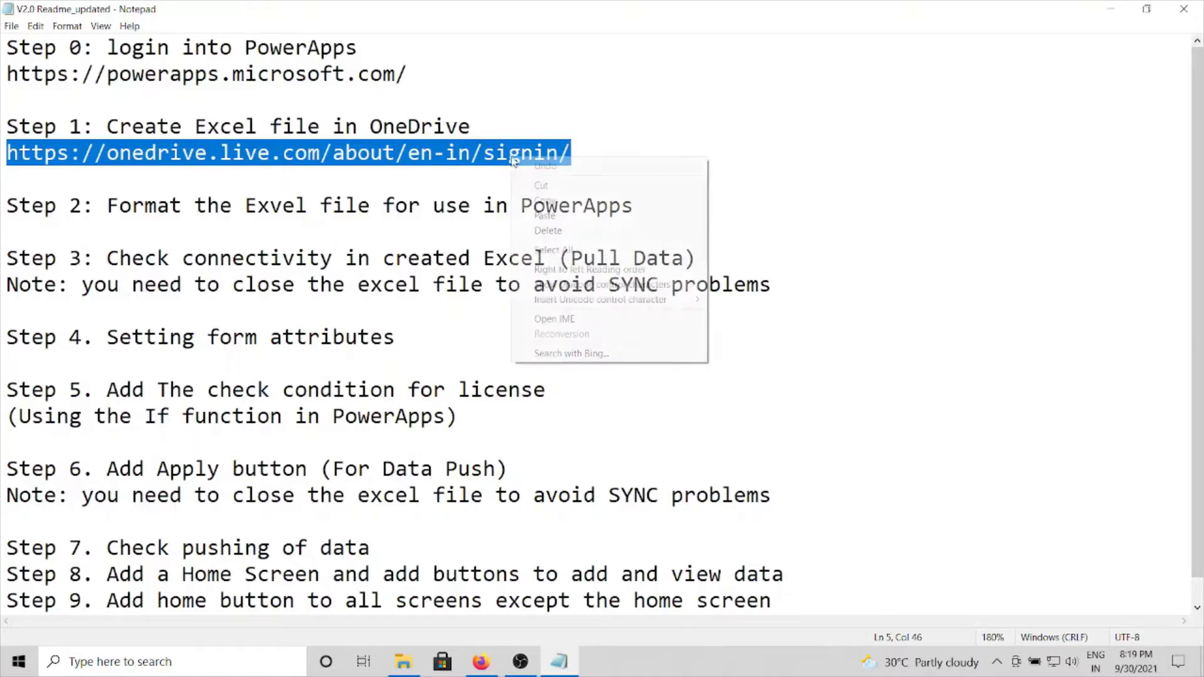
pyautogui.click(543, 201)
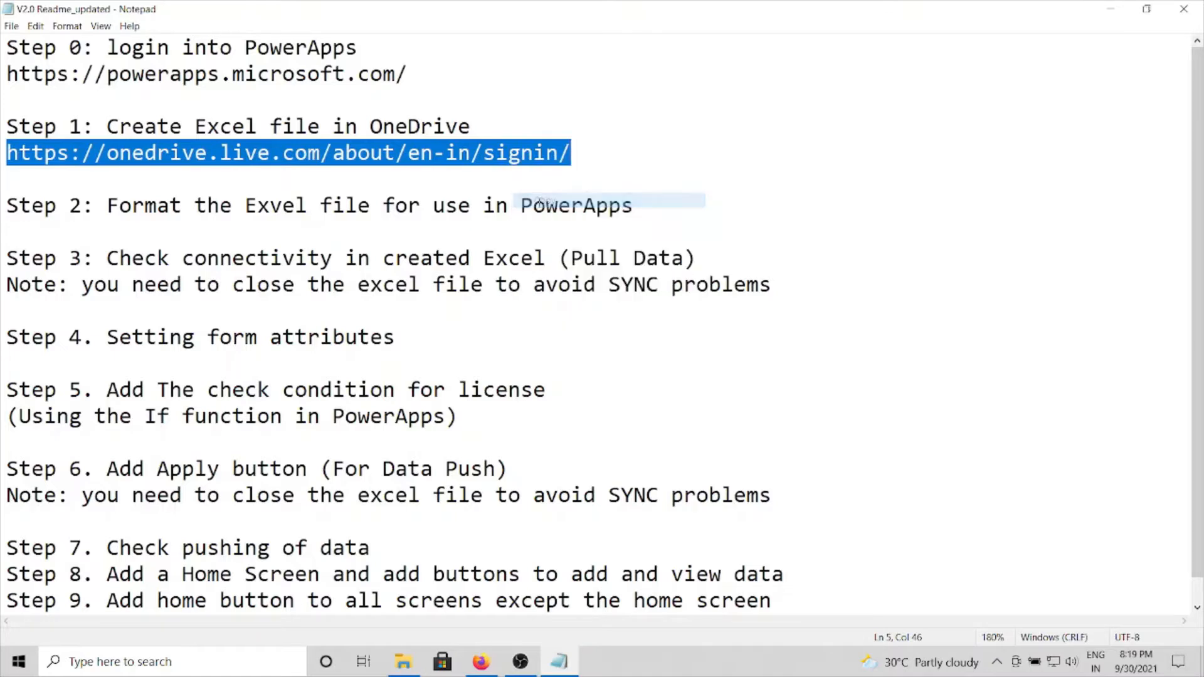
pyautogui.click(83, 122)
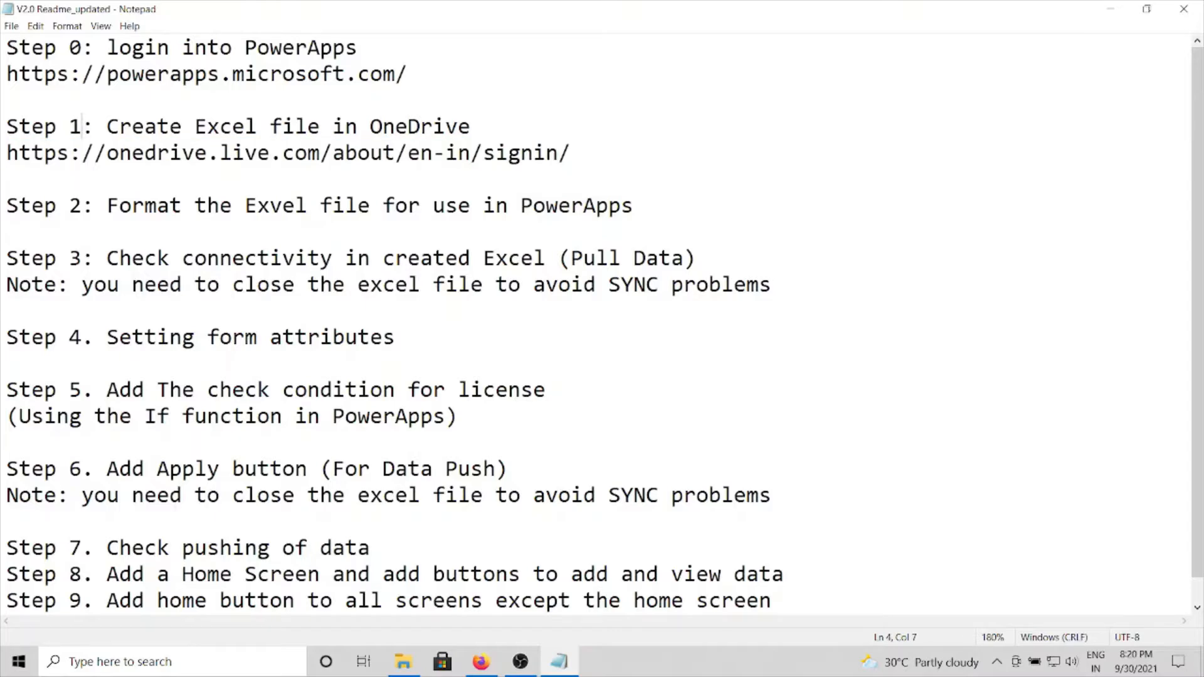
pyautogui.hotkey('alt', 'Tab')
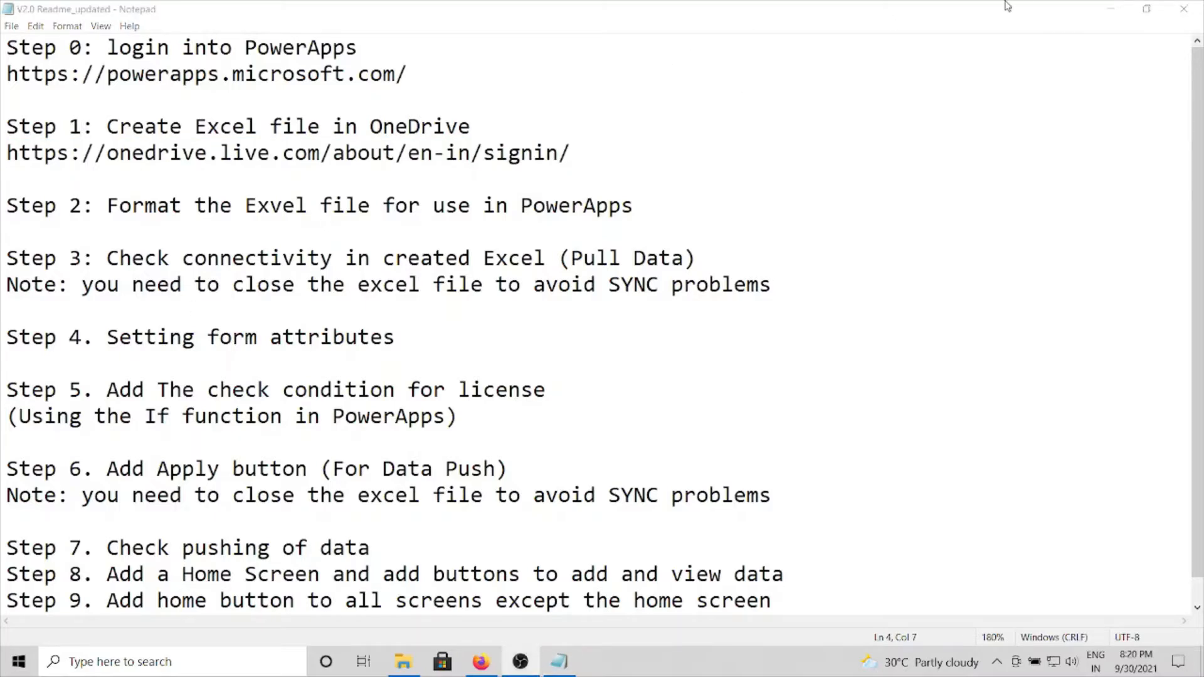
pyautogui.click(1111, 9)
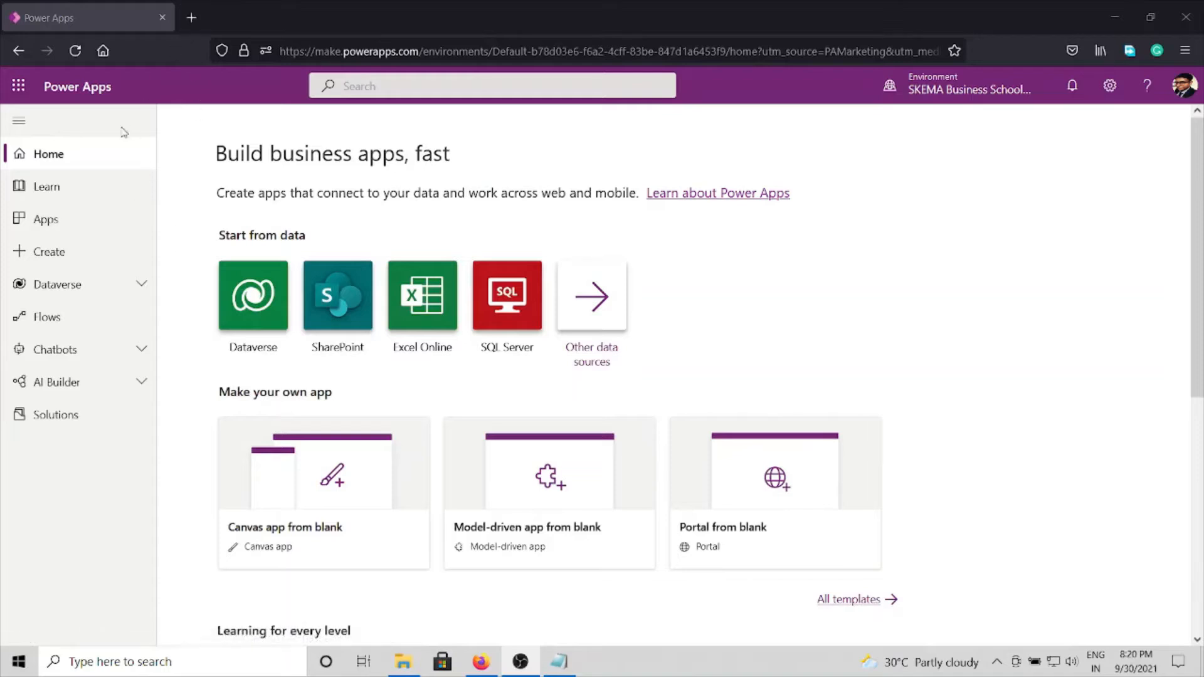
# Step: Open OneDrive in a new tab and create a blank Excel workbook in the SKEMA PowerApps Demo folder
pyautogui.click(19, 86)
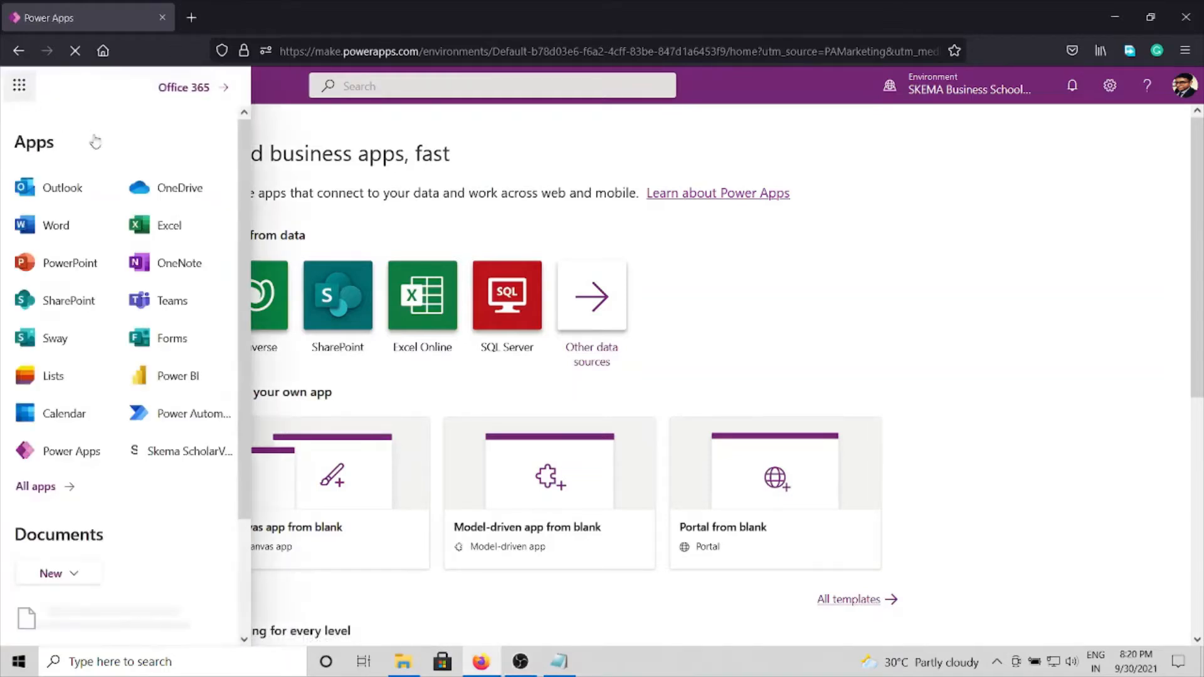
pyautogui.click(221, 191)
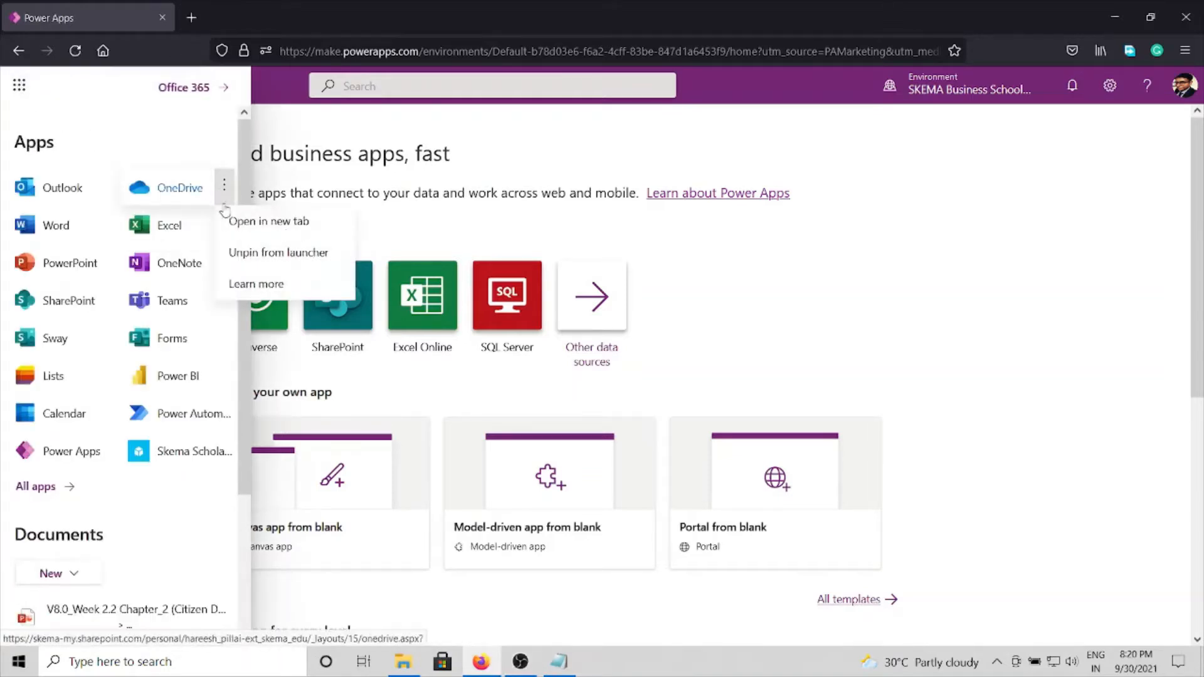
pyautogui.click(254, 235)
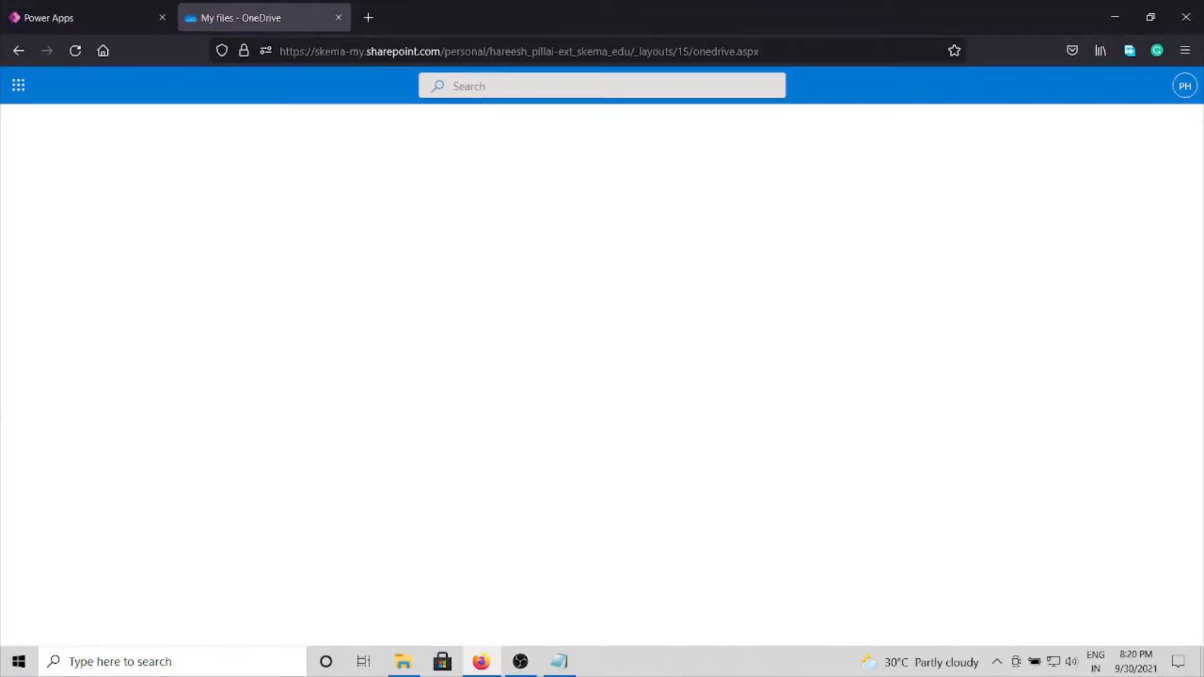
pyautogui.click(268, 123)
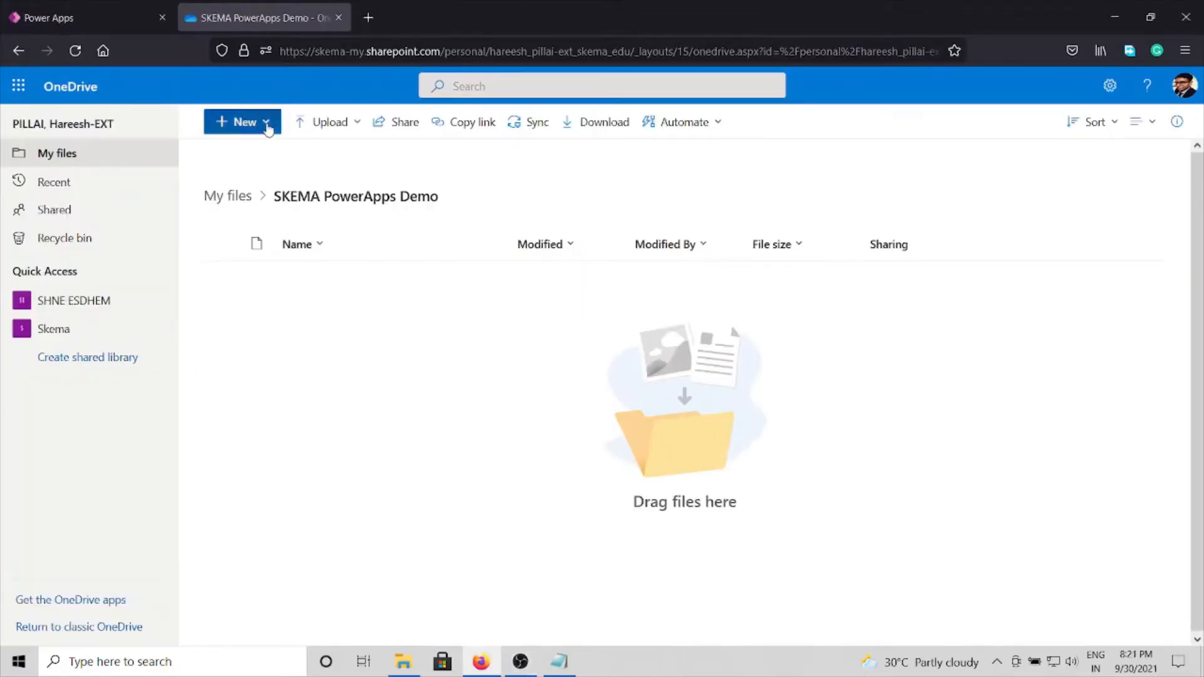
pyautogui.click(250, 212)
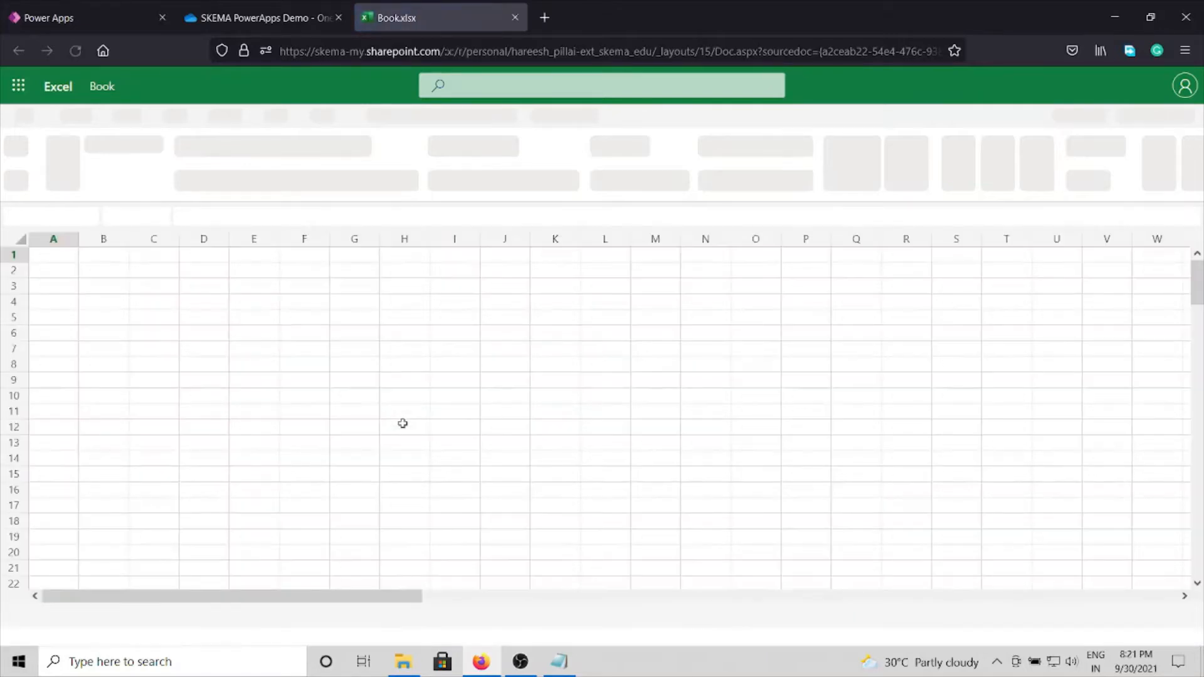
# Step: Insert a four-column table across columns A to D, from A1 down past row 30, without marking existing headers
pyautogui.click(60, 249)
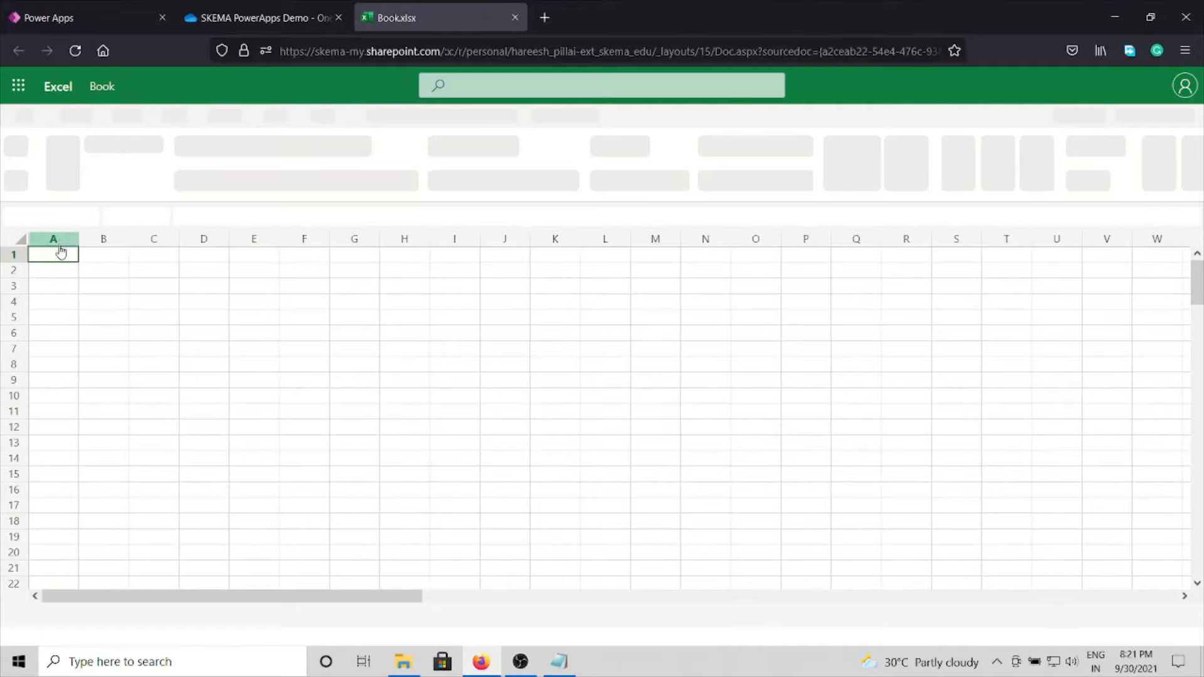
pyautogui.moveTo(68, 256); pyautogui.dragTo(205, 666)
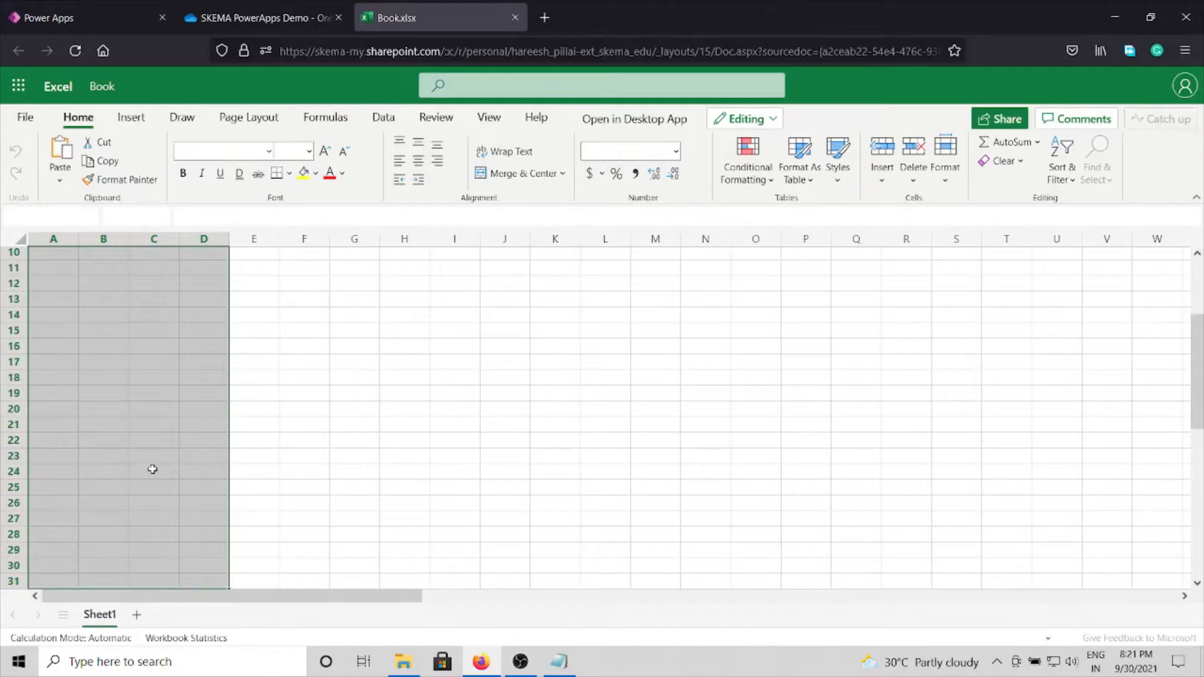
pyautogui.scroll(3, 154, 470)
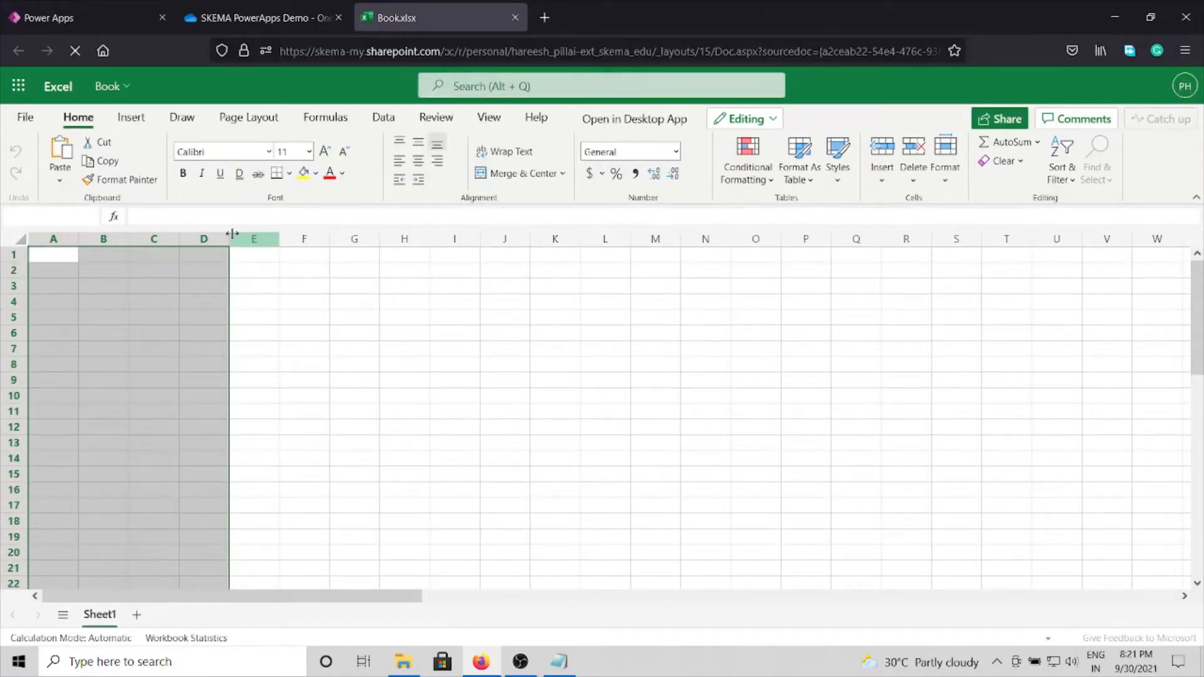
pyautogui.click(139, 118)
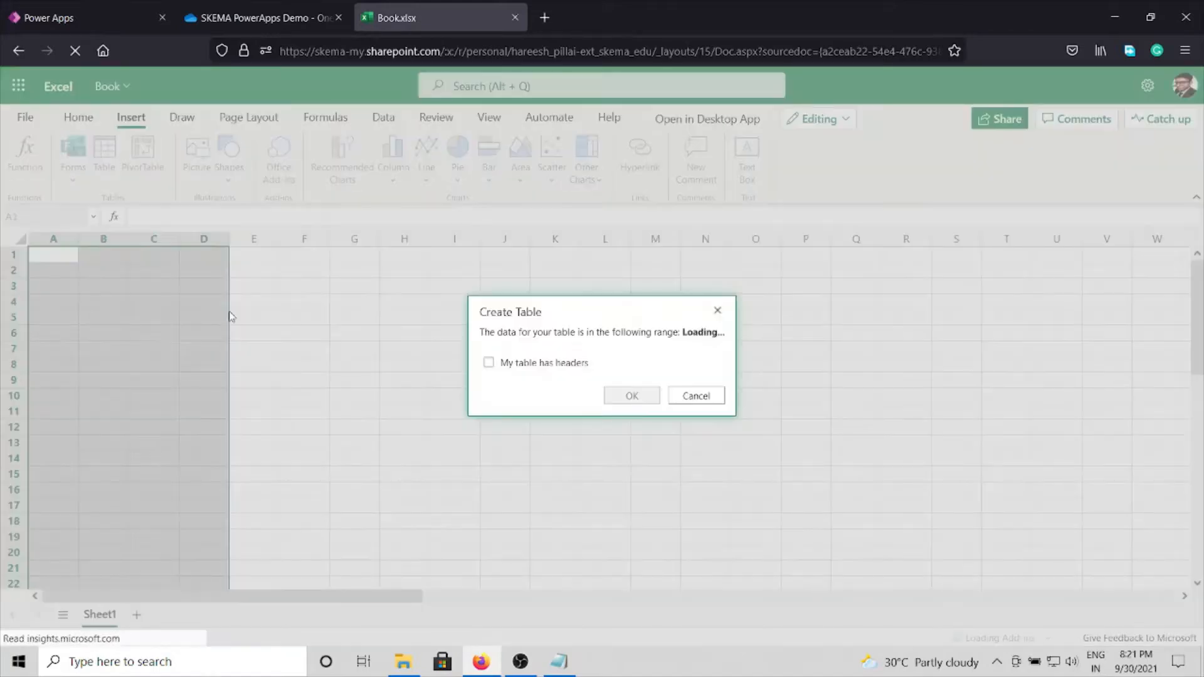
pyautogui.click(623, 397)
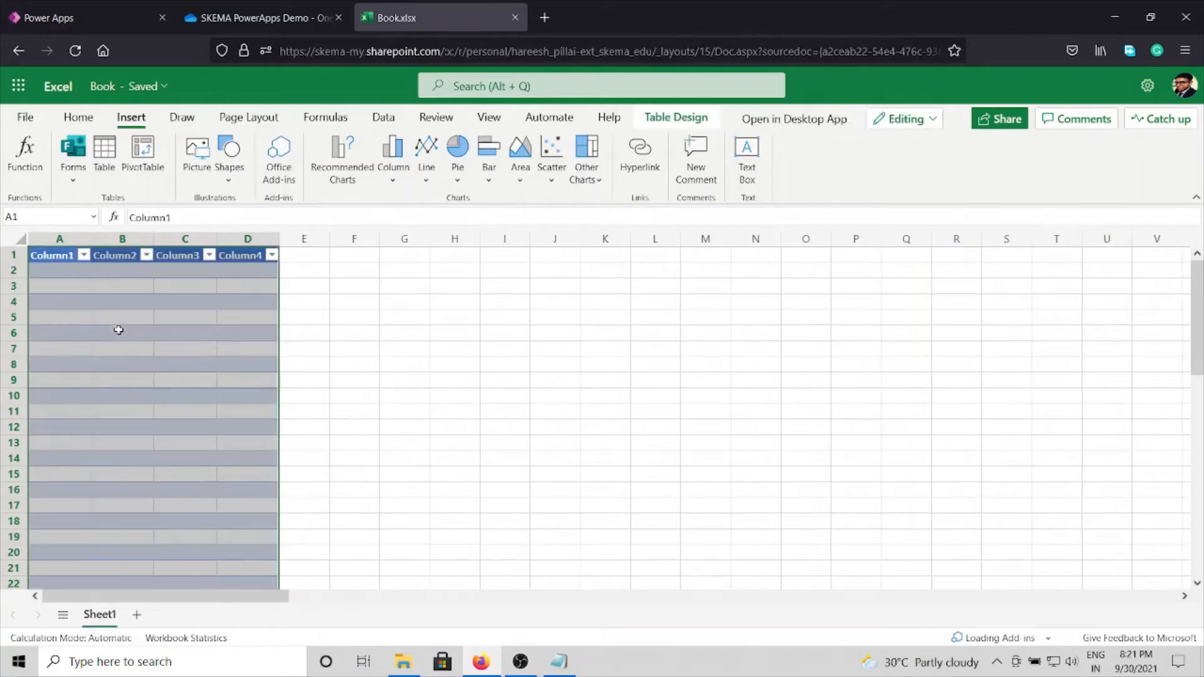
# Step: Rename the table's first two column headers to Citizen_id in A1 and Name in B1
pyautogui.click(54, 252)
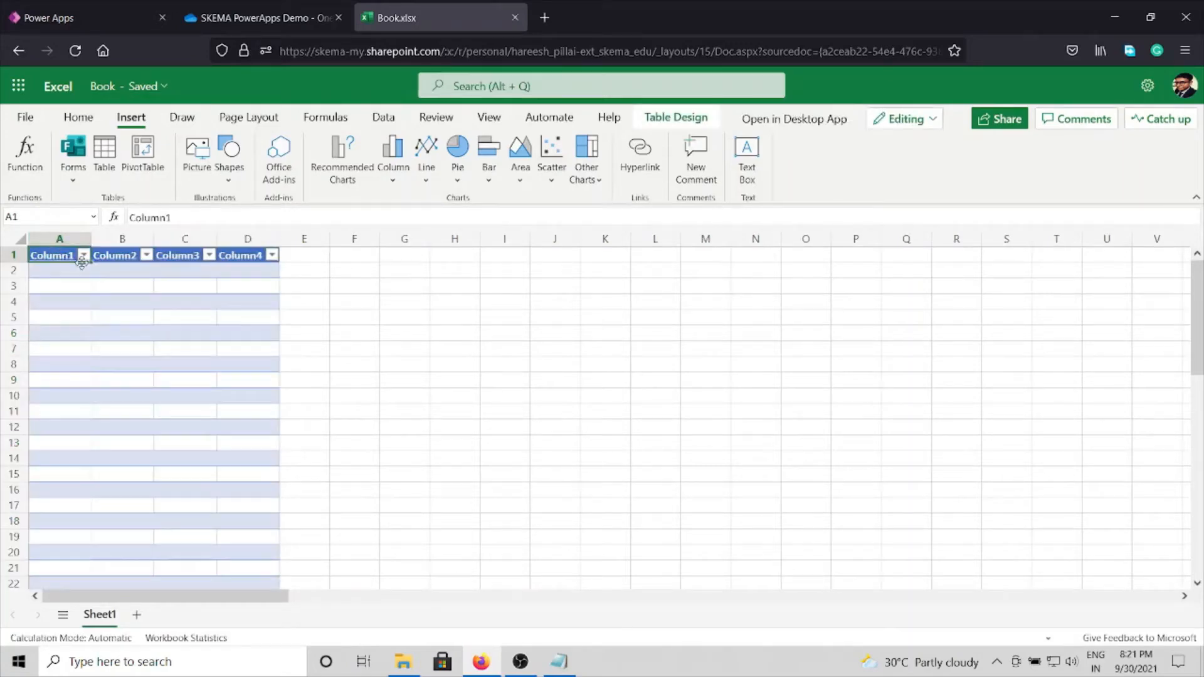
pyautogui.click(172, 217)
pyautogui.doubleClick(190, 217)
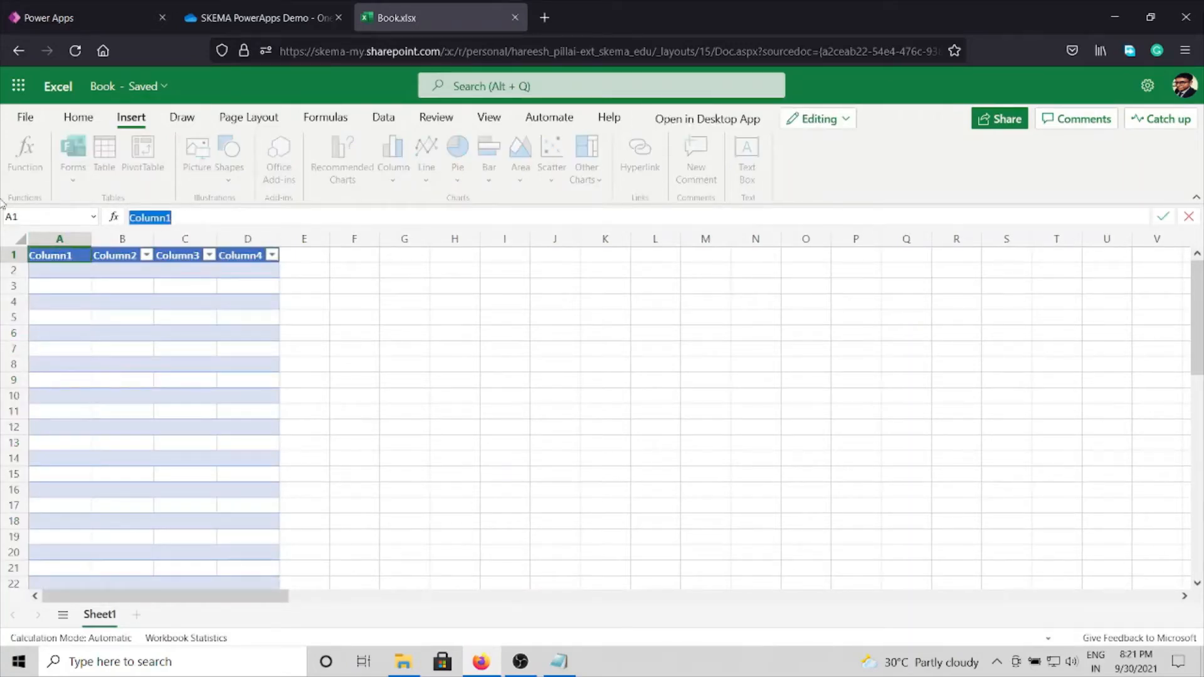
pyautogui.write('Citizen_id')
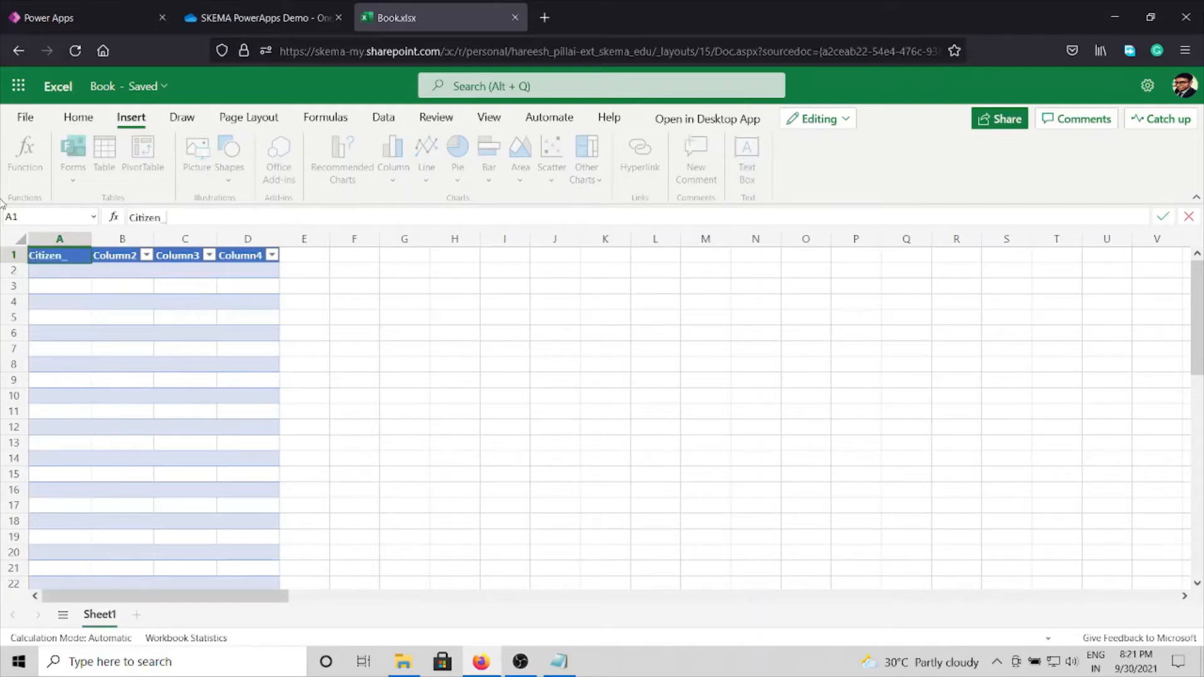
pyautogui.click(119, 256)
pyautogui.click(178, 217)
pyautogui.doubleClick(179, 216)
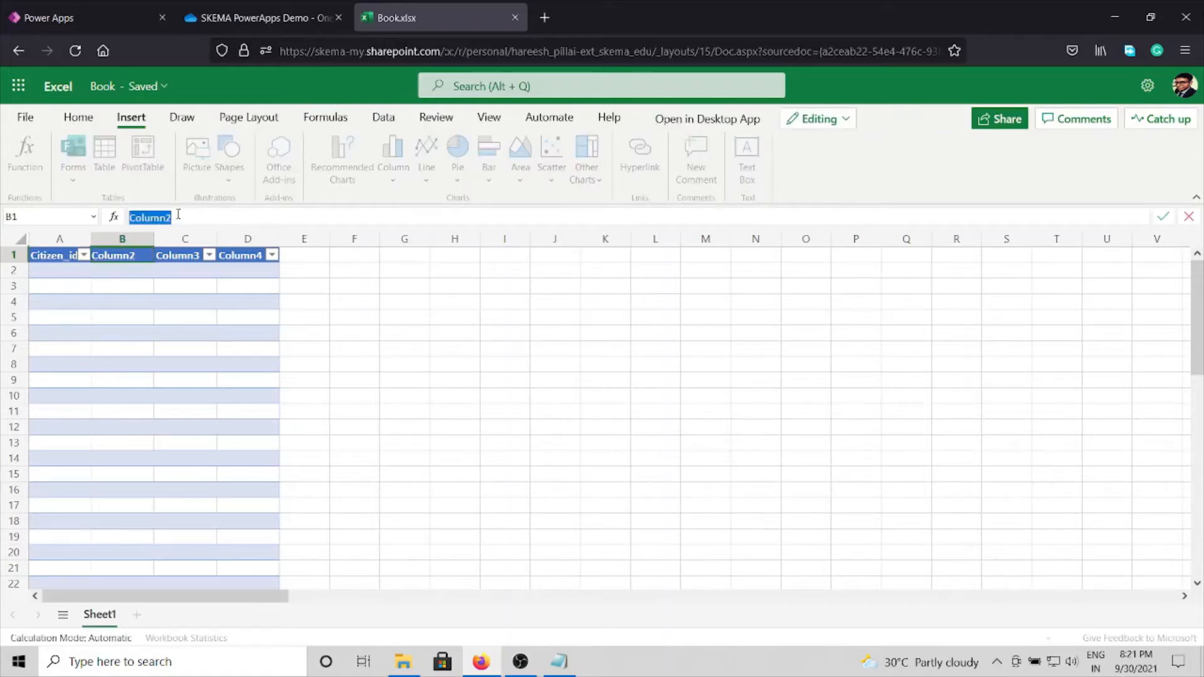
pyautogui.write('Name')
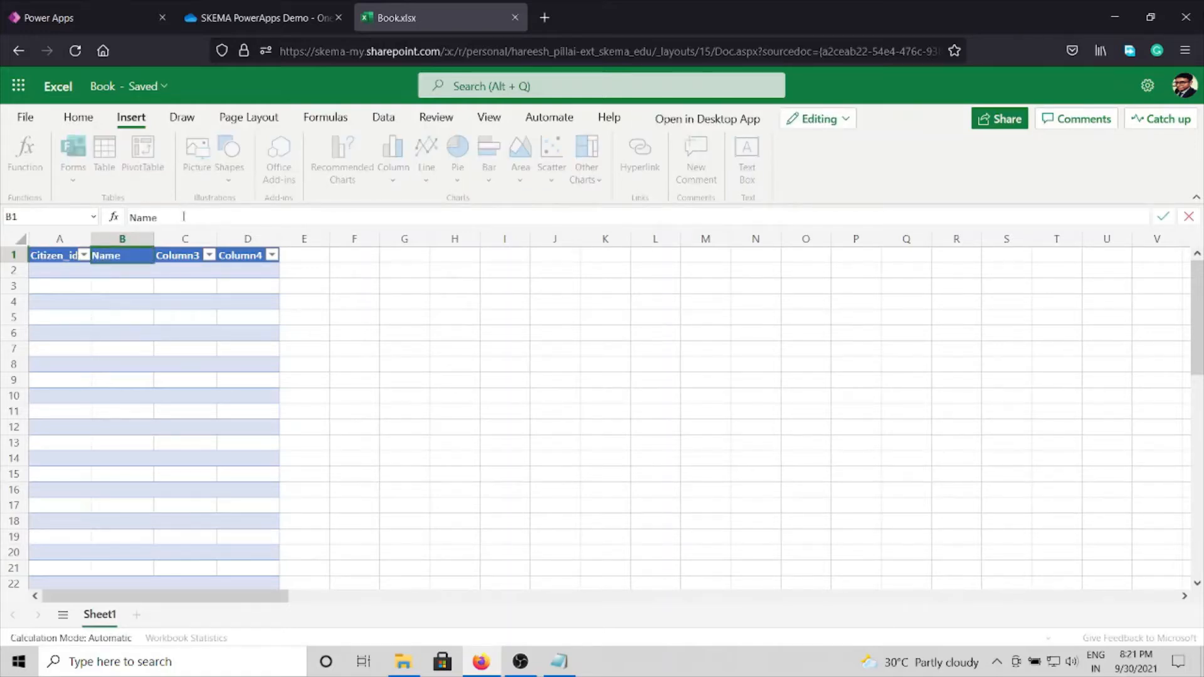
pyautogui.press('Tab')
# Step: Rename the third column header in C1 to Age
pyautogui.click(207, 223)
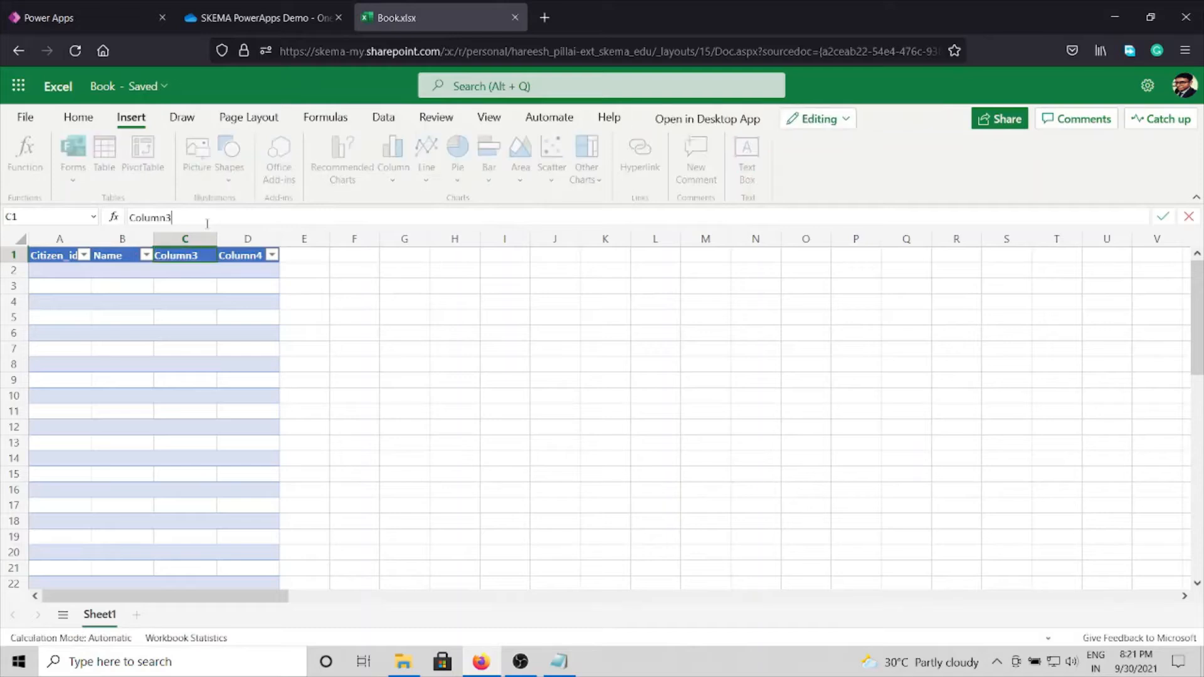
pyautogui.doubleClick(207, 223)
pyautogui.write('Age')
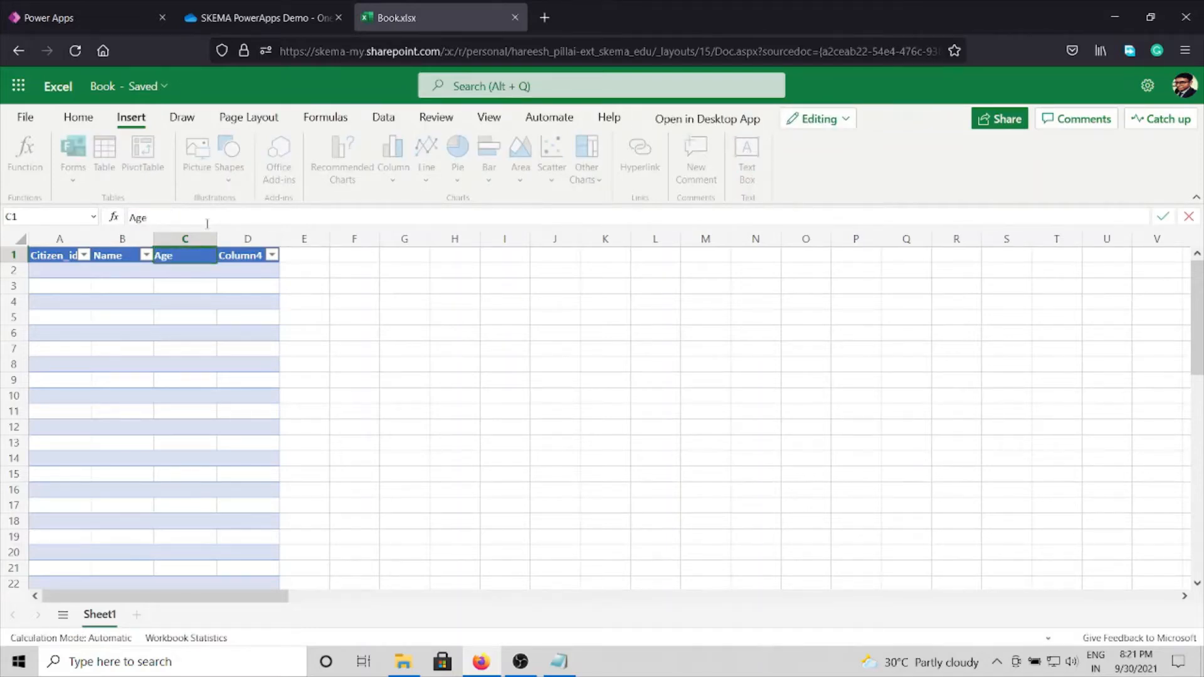
# Step: Rename the table's fourth column header in D1 to Phone
pyautogui.click(244, 258)
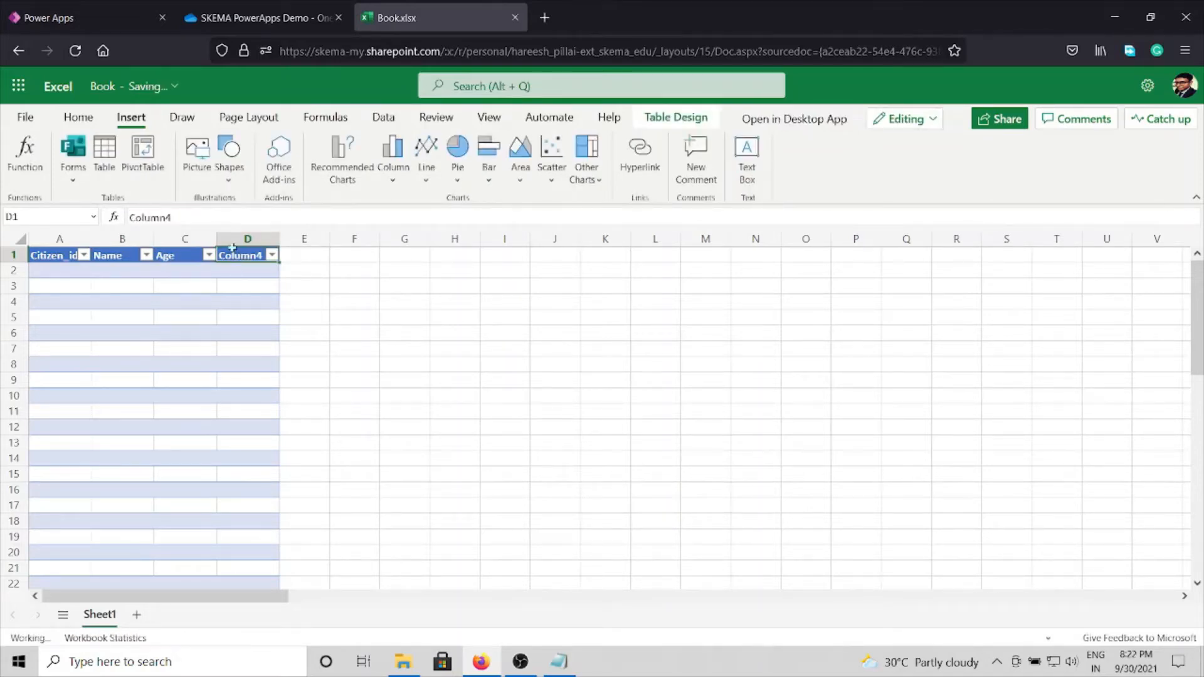
pyautogui.click(205, 217)
pyautogui.doubleClick(205, 217)
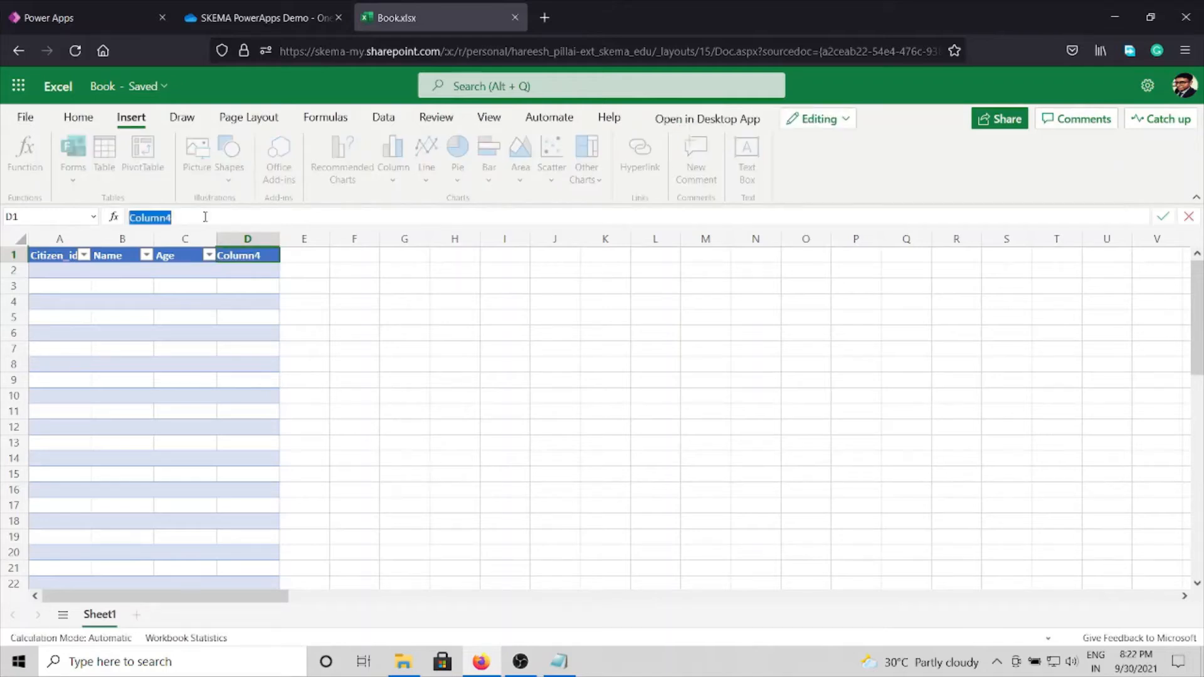
pyautogui.write('Phone')
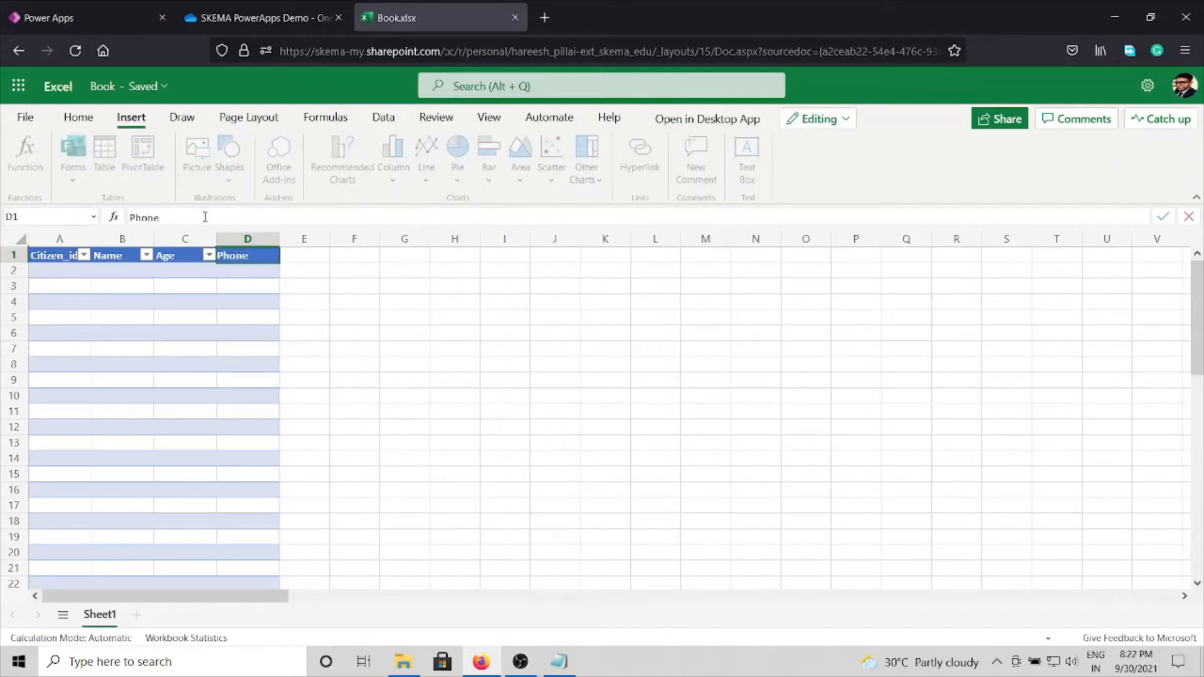
pyautogui.click(55, 274)
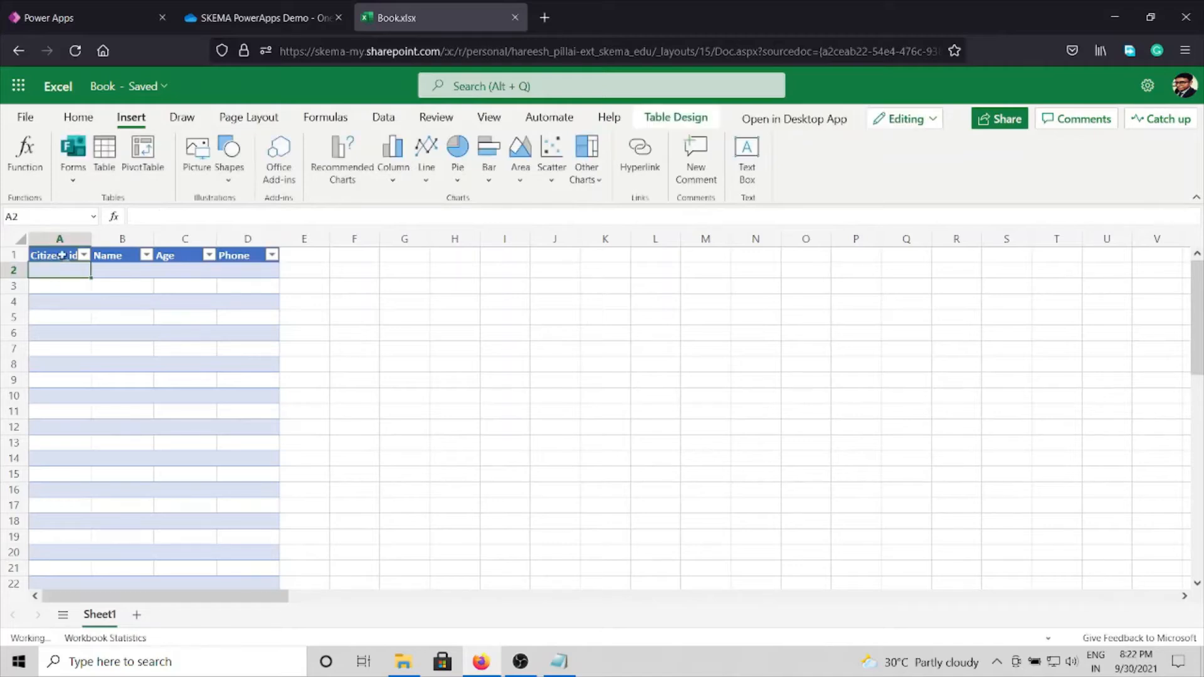
# Step: Format the Citizen_id column as Number and the Name column as Text
pyautogui.click(63, 239)
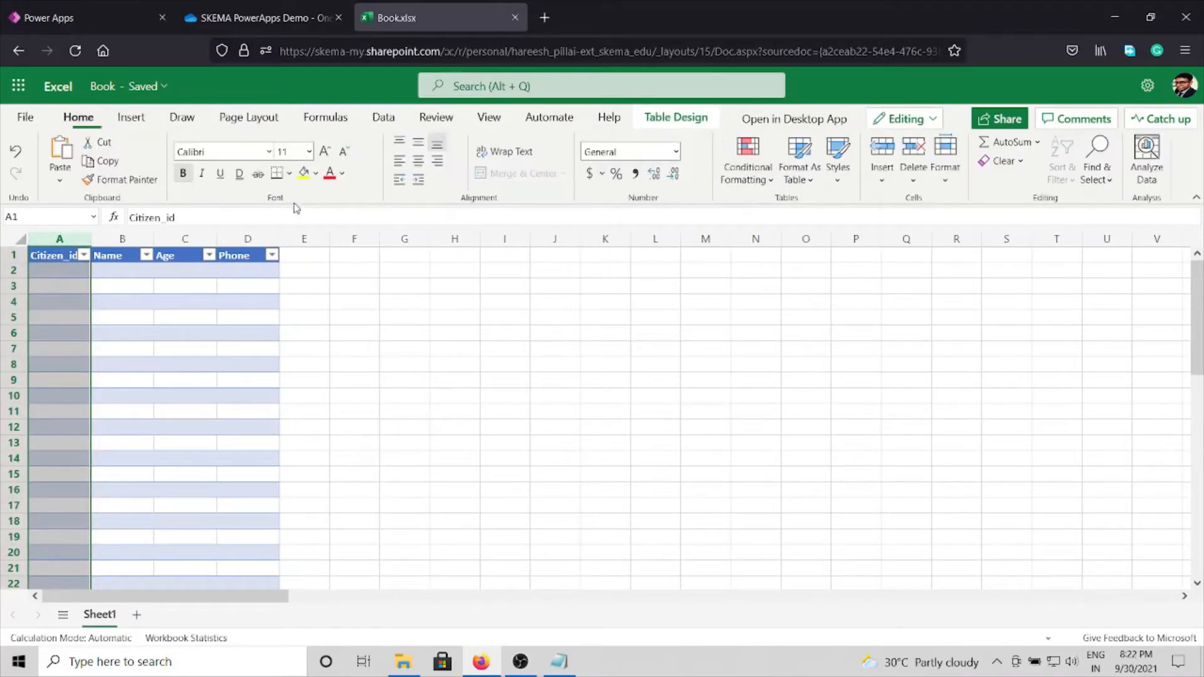
pyautogui.click(677, 152)
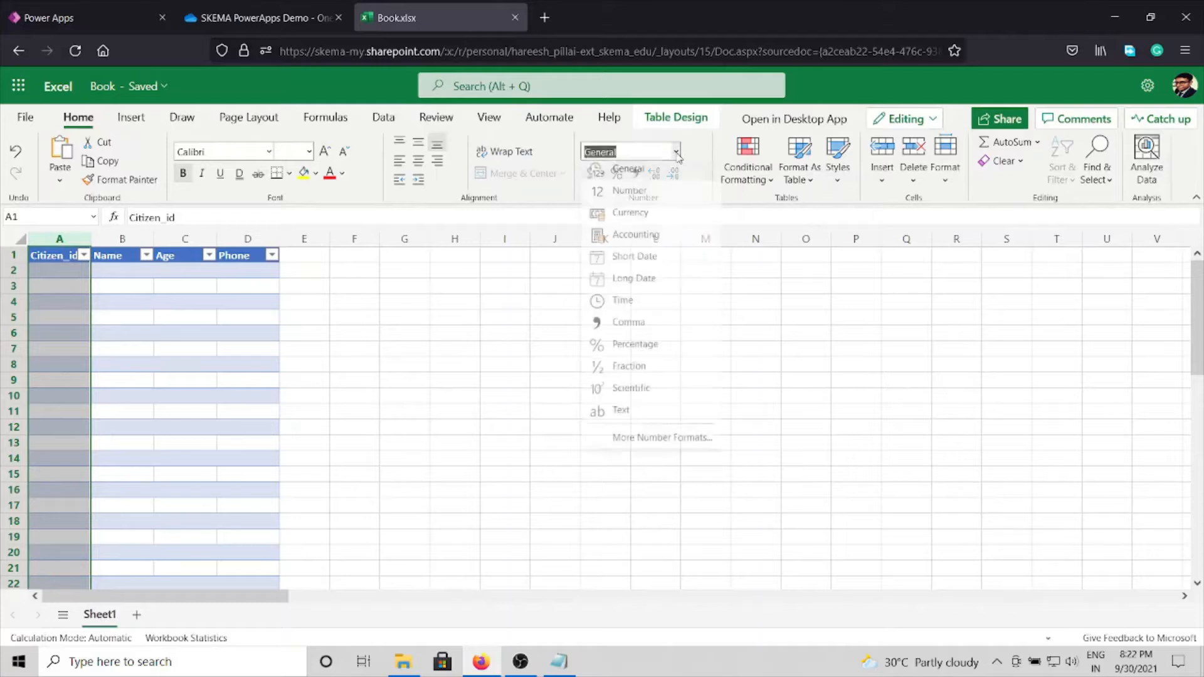
pyautogui.click(640, 192)
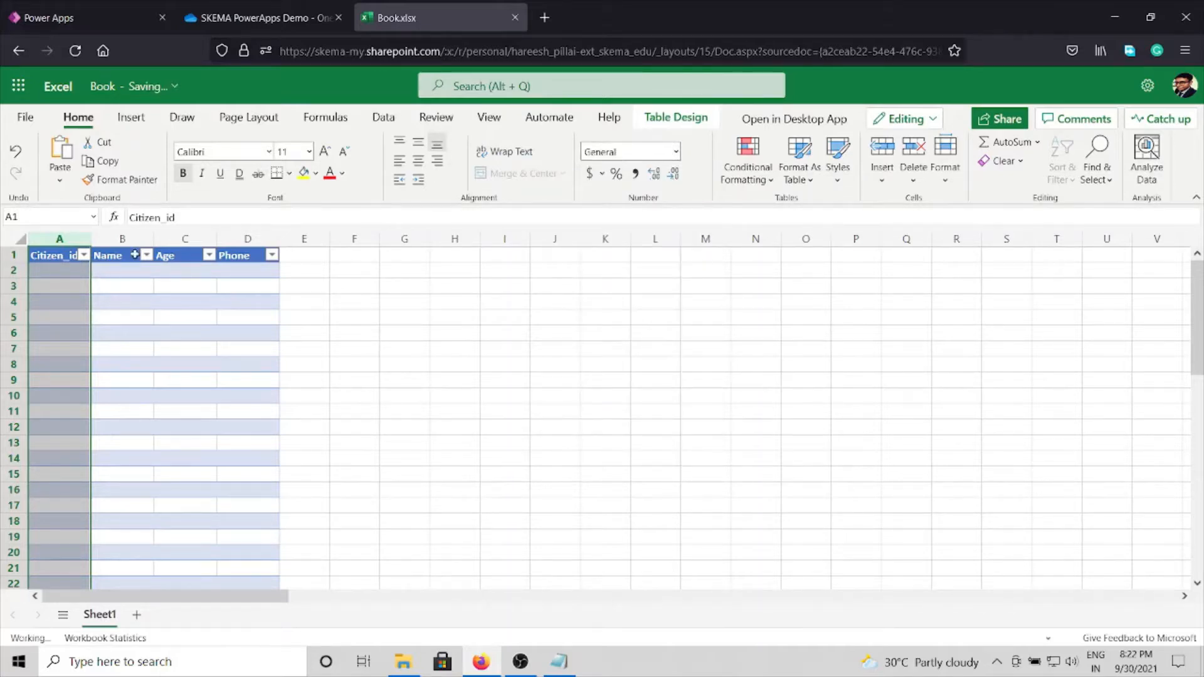
pyautogui.click(122, 239)
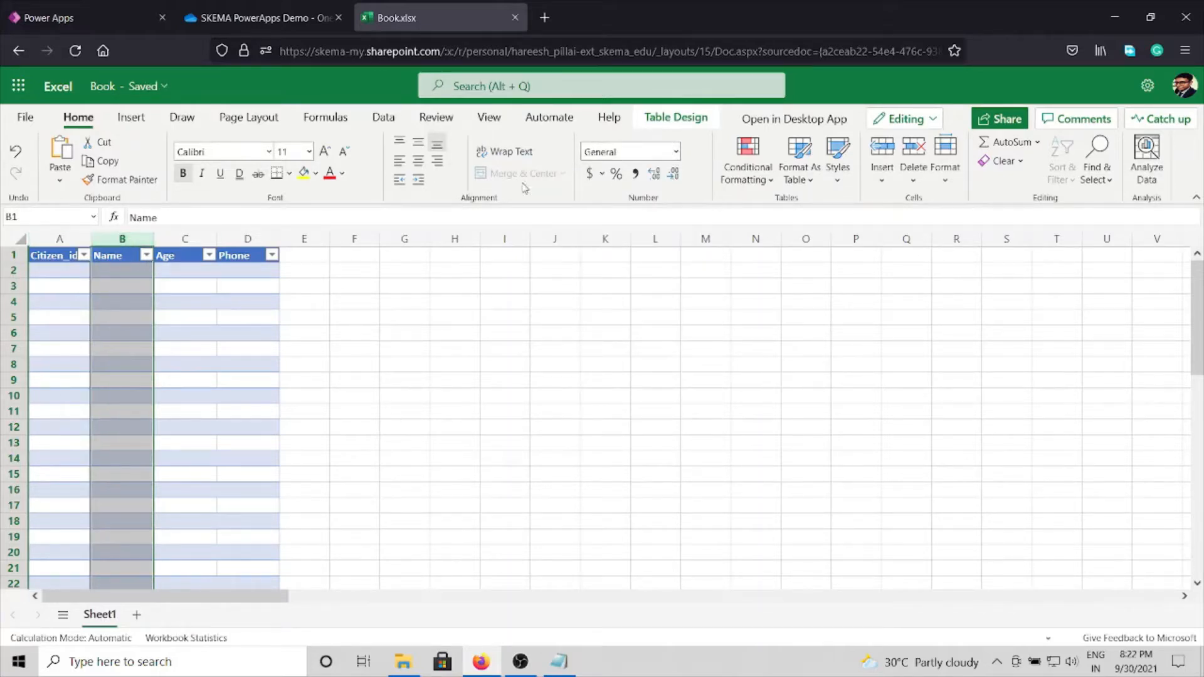
pyautogui.click(676, 152)
pyautogui.click(647, 412)
# Step: Apply the Number format to both the Age and Phone columns
pyautogui.click(185, 239)
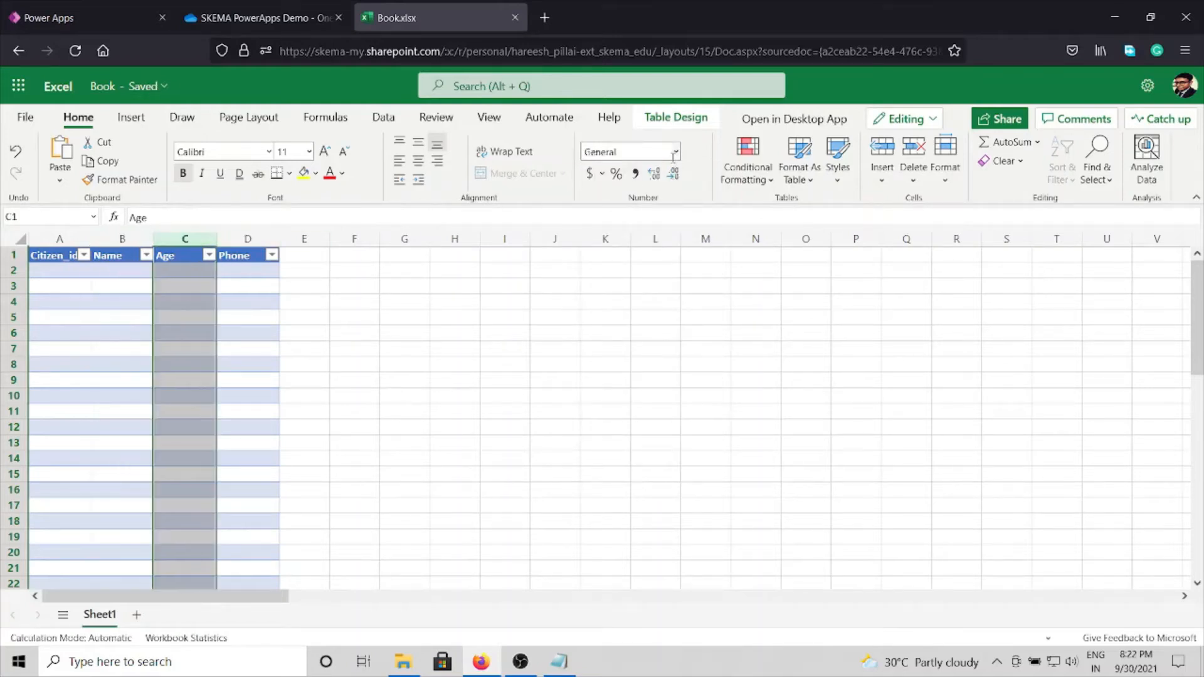
pyautogui.click(677, 154)
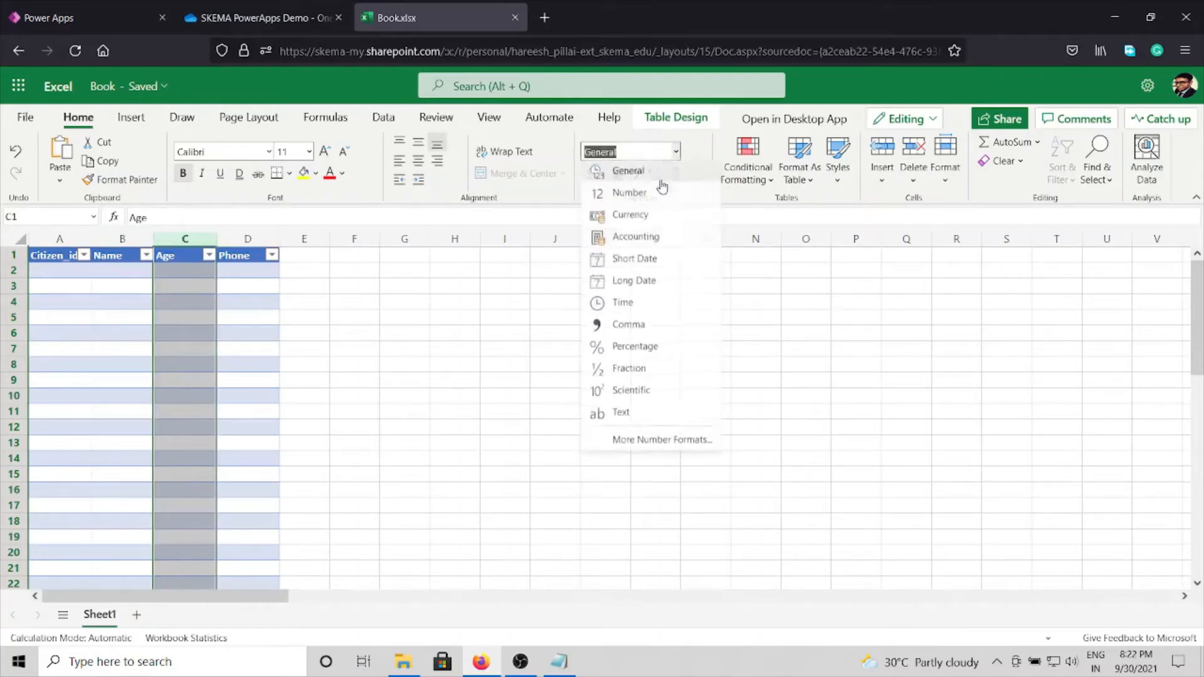
pyautogui.click(632, 196)
pyautogui.click(248, 239)
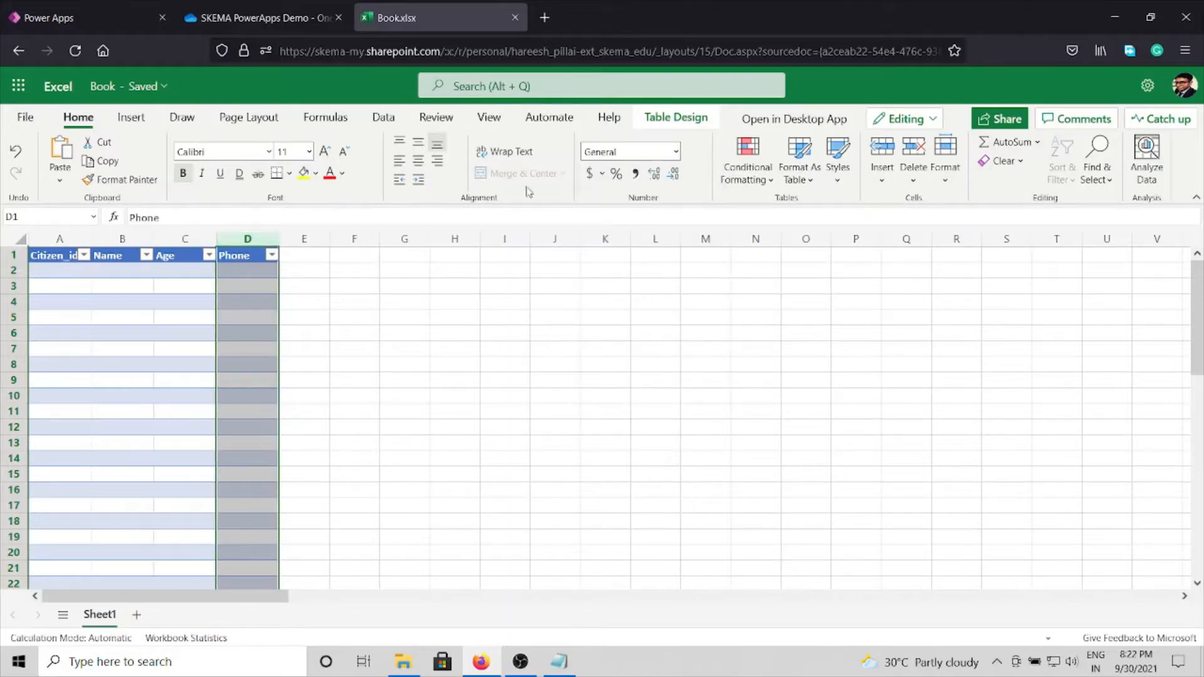
pyautogui.click(677, 154)
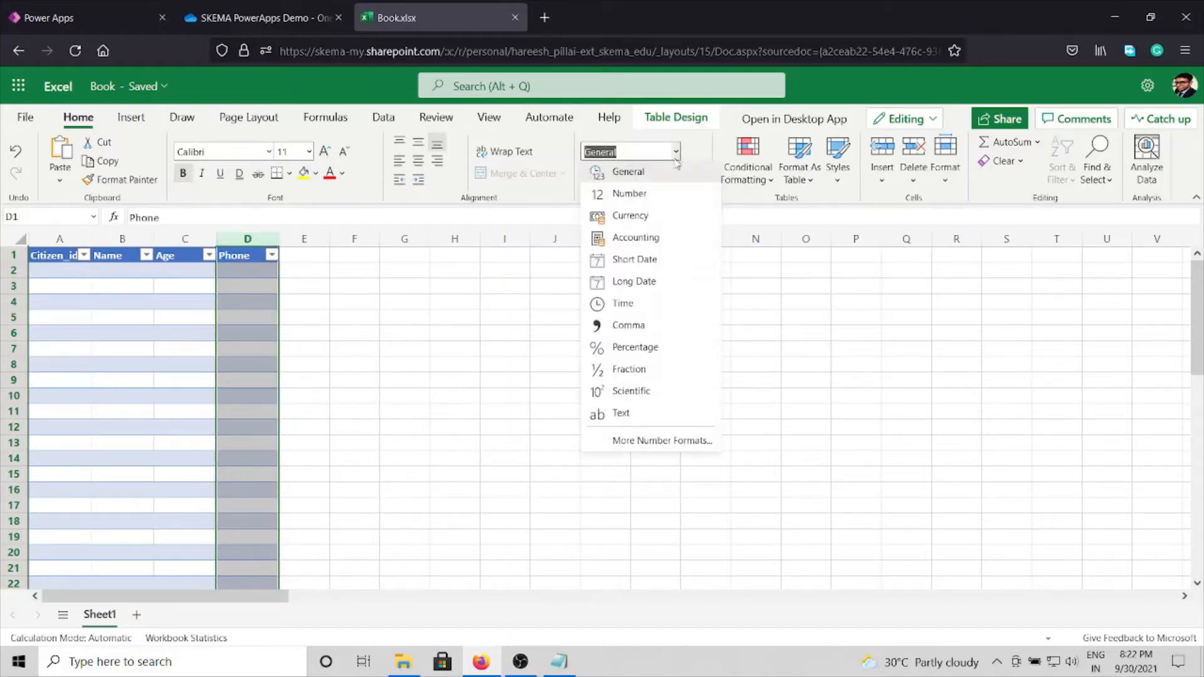
pyautogui.click(642, 194)
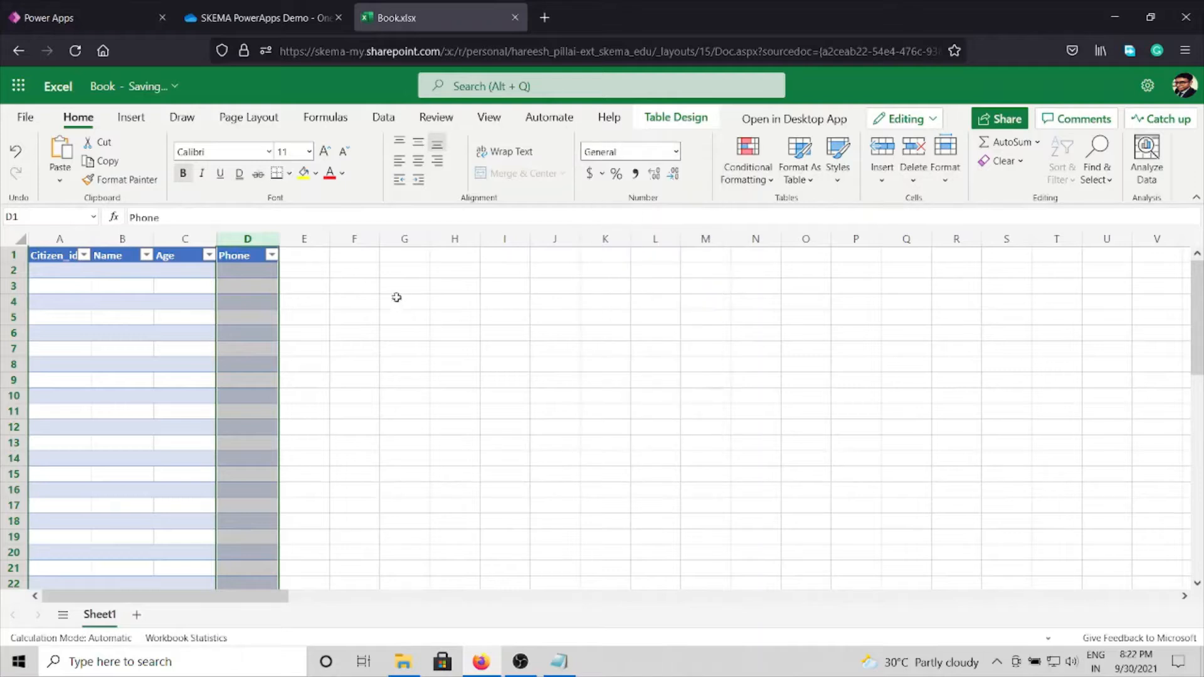
pyautogui.click(67, 266)
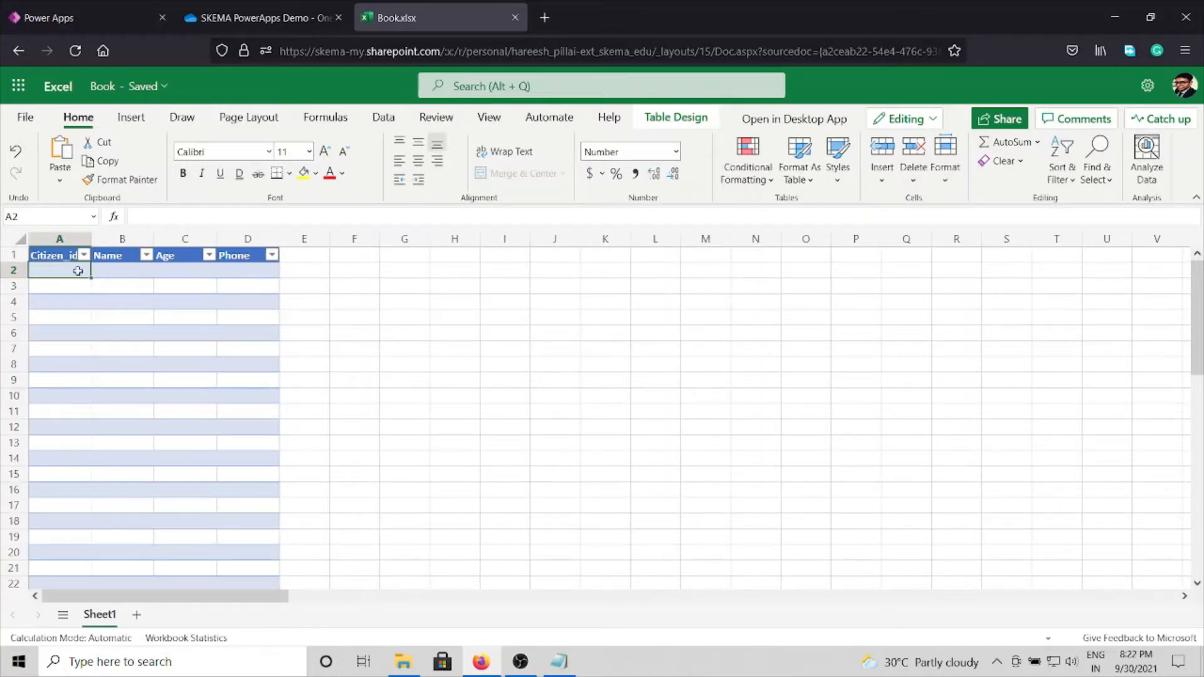
# Step: Close the workbook and rename Book.xlsx to License_data in the SKEMA PowerApps Demo folder on OneDrive
pyautogui.click(515, 17)
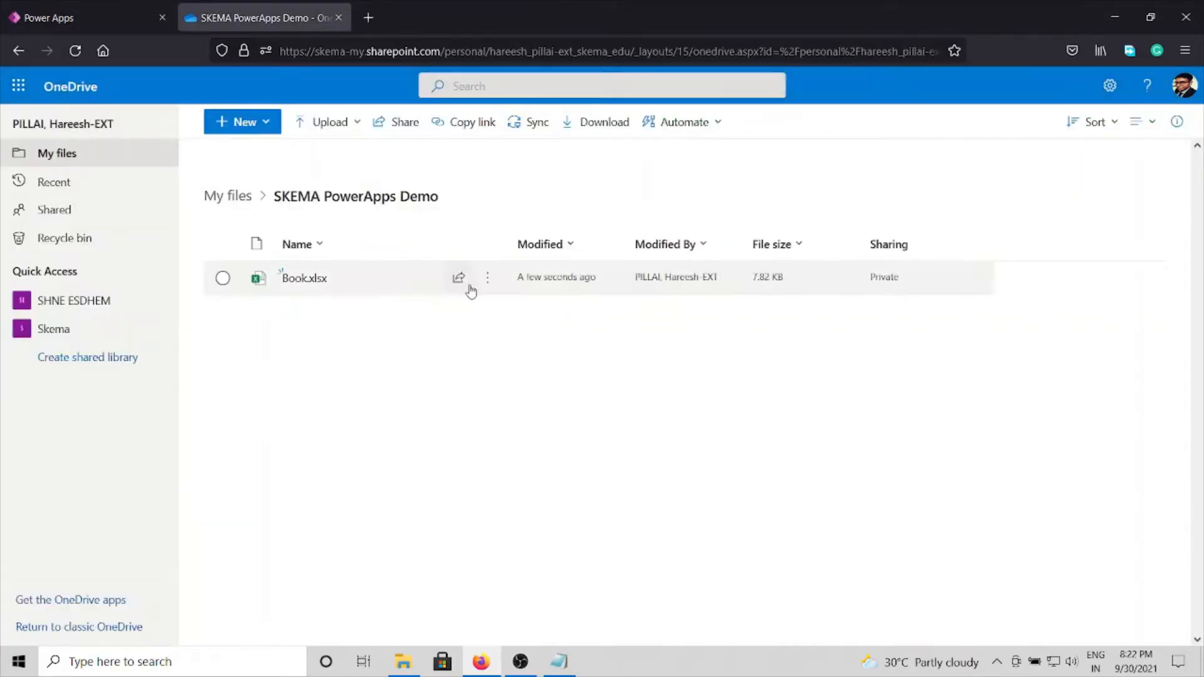
pyautogui.click(487, 289)
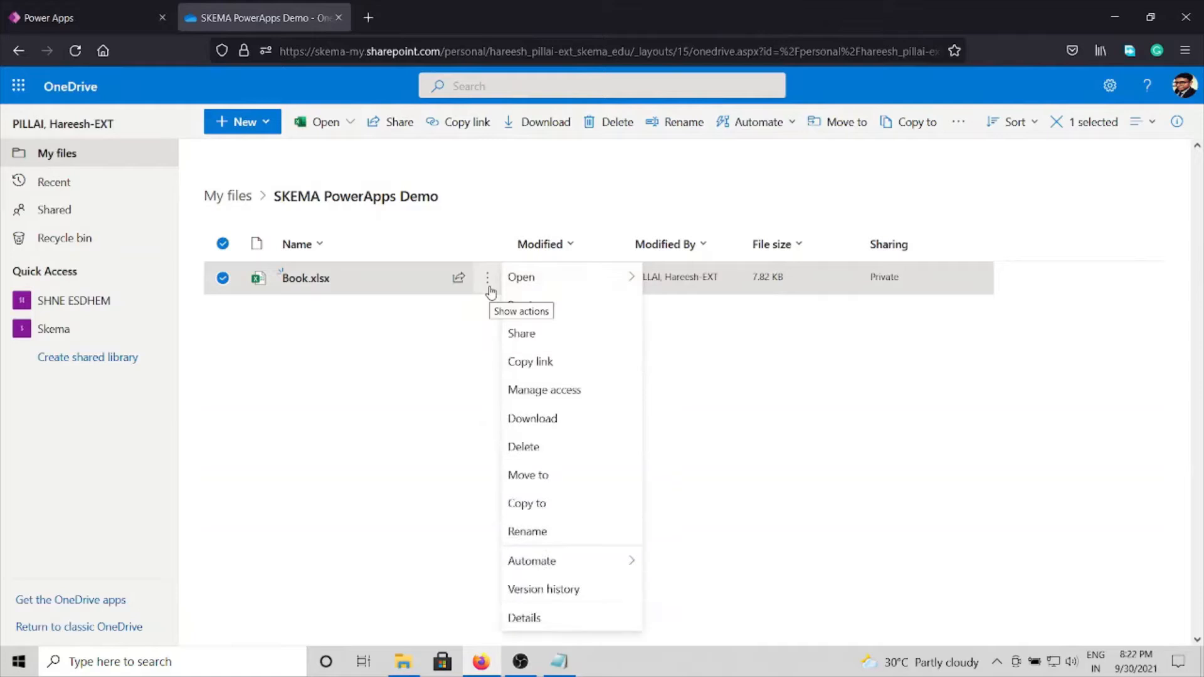
pyautogui.click(534, 530)
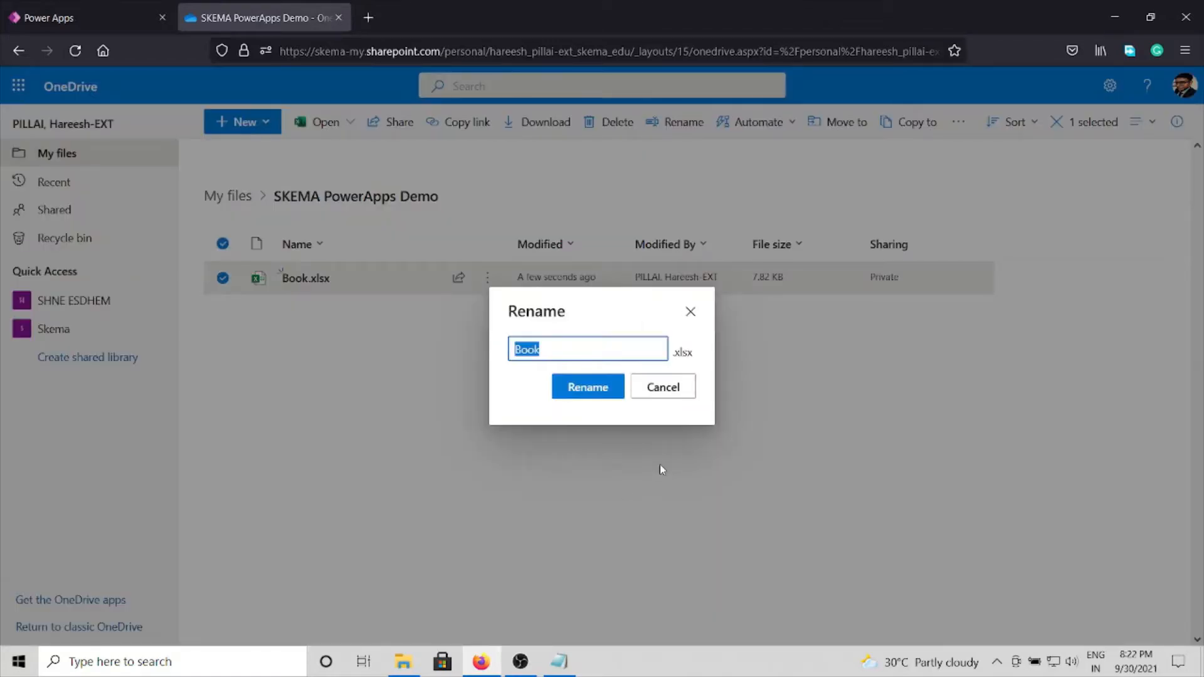
pyautogui.write('License_data')
pyautogui.click(606, 391)
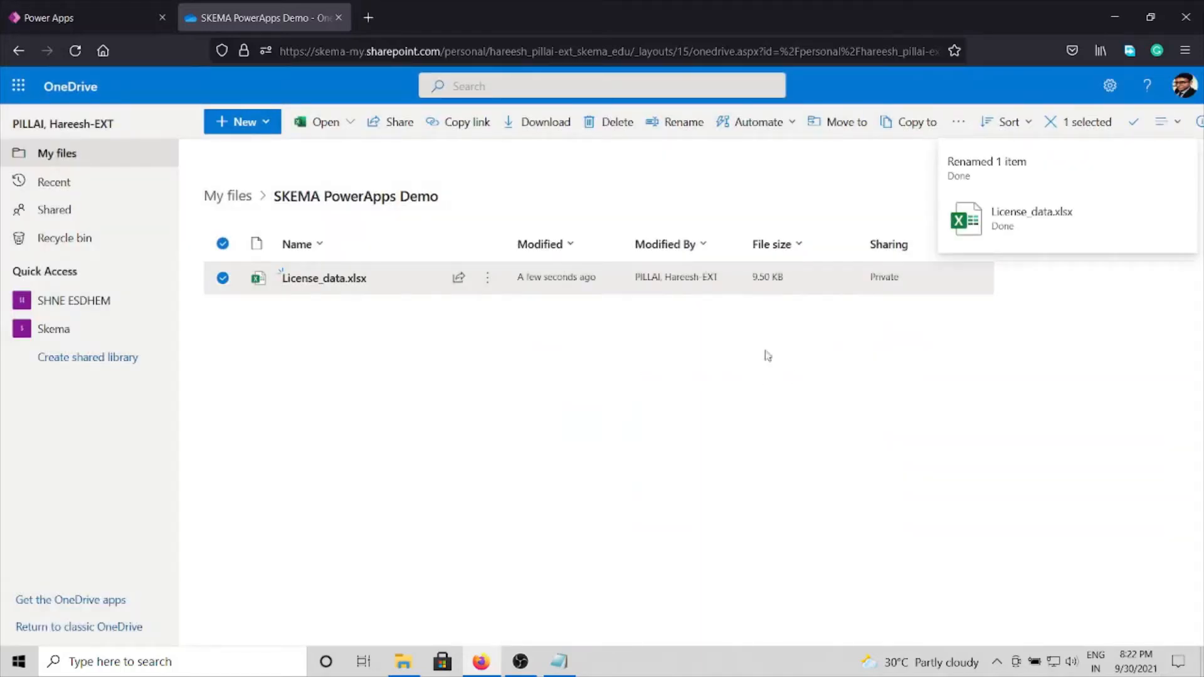
# Step: Switch to Power Apps, start an app from data and create a new OneDrive for Business connection
pyautogui.click(108, 18)
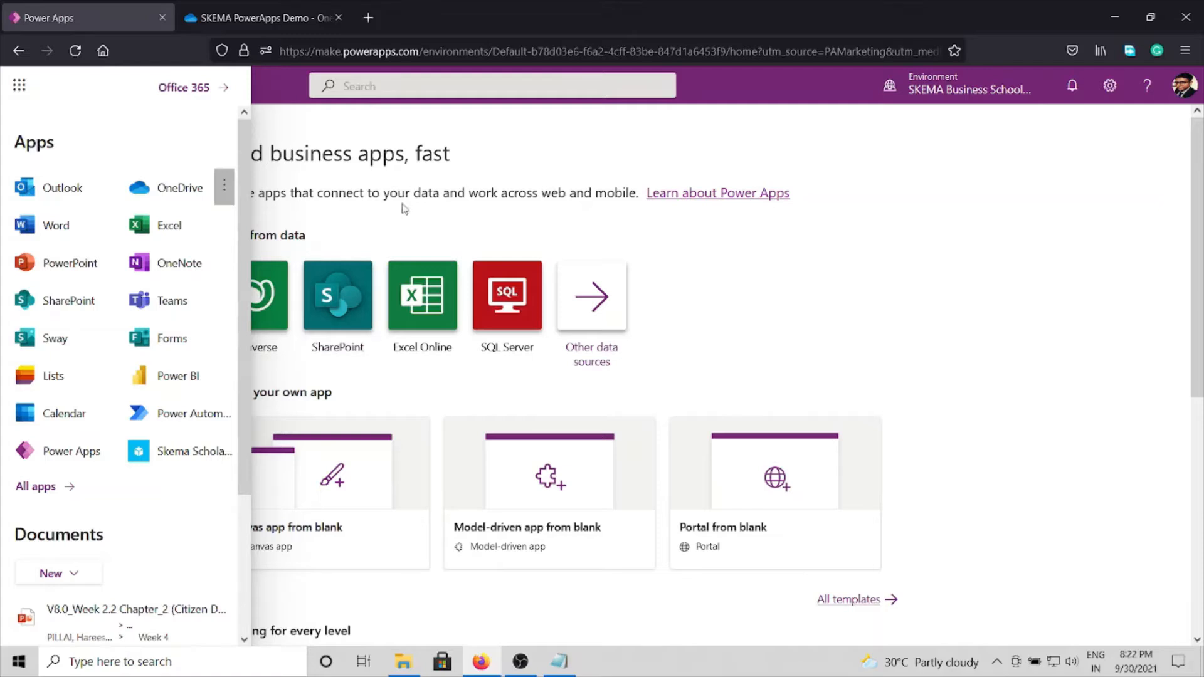
pyautogui.click(434, 226)
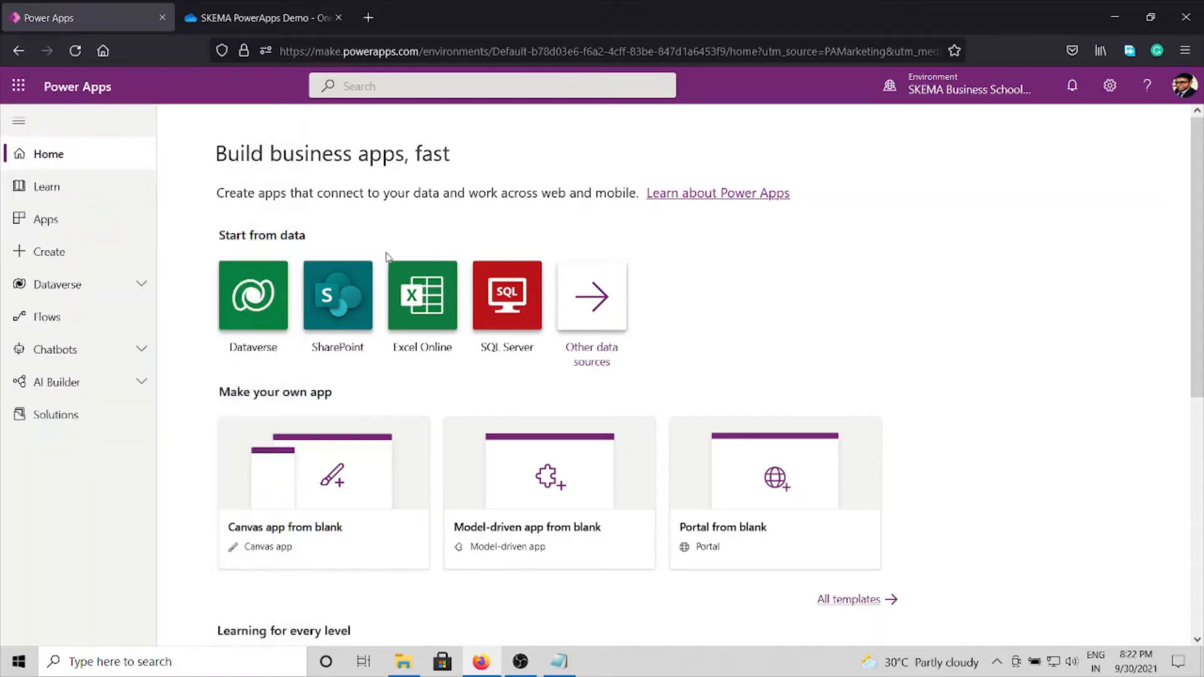
pyautogui.click(263, 312)
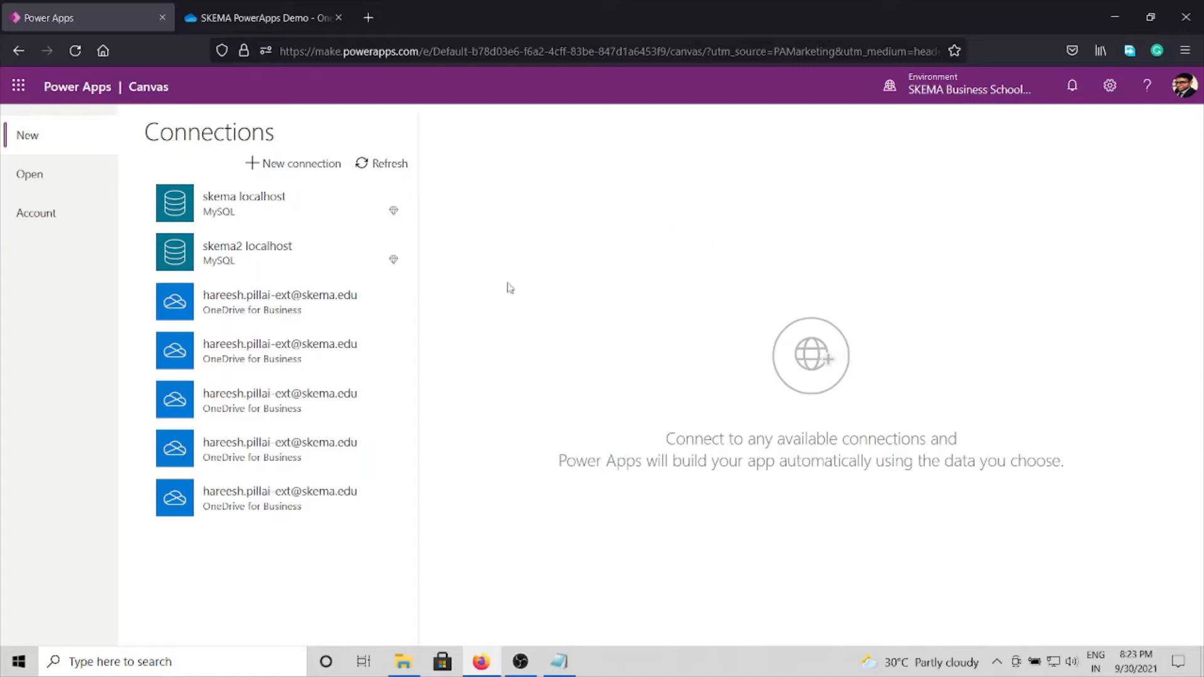
pyautogui.click(303, 167)
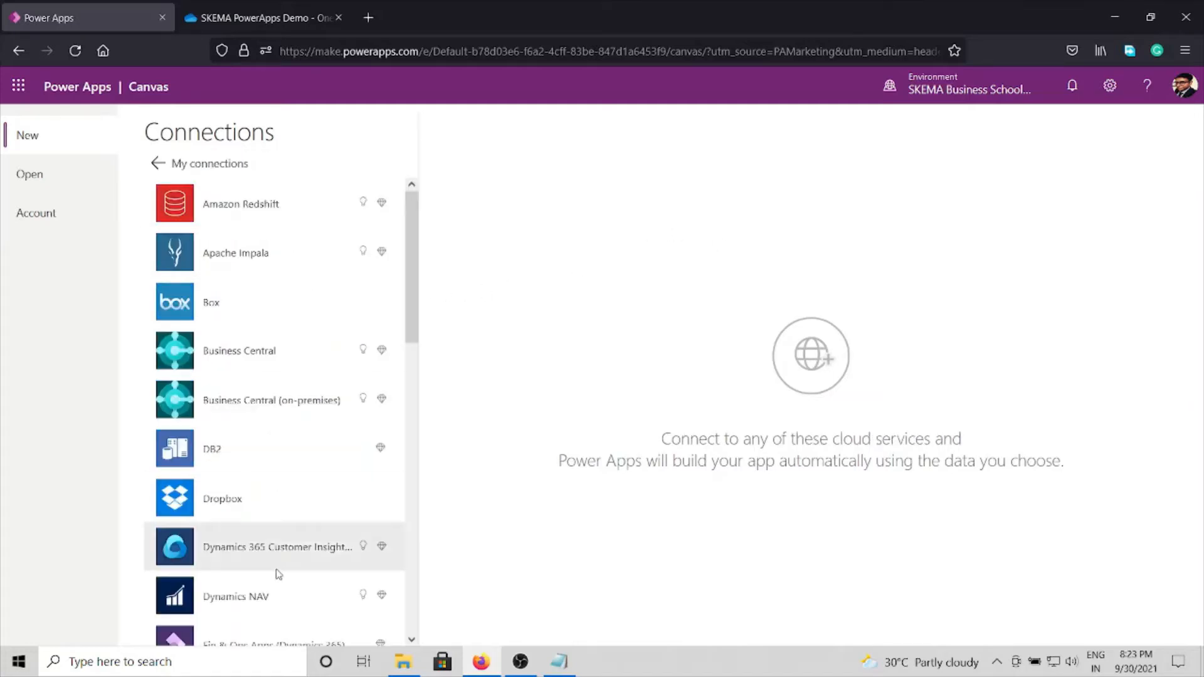
pyautogui.scroll(-5, 276, 565)
pyautogui.click(282, 521)
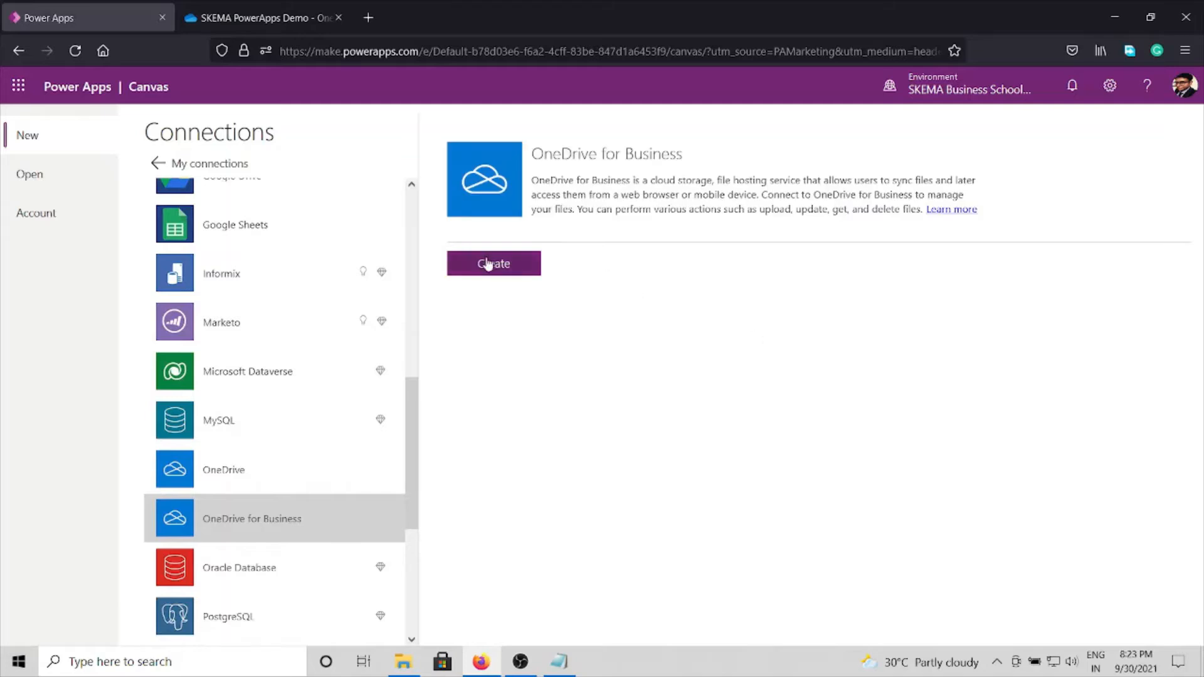
pyautogui.click(487, 265)
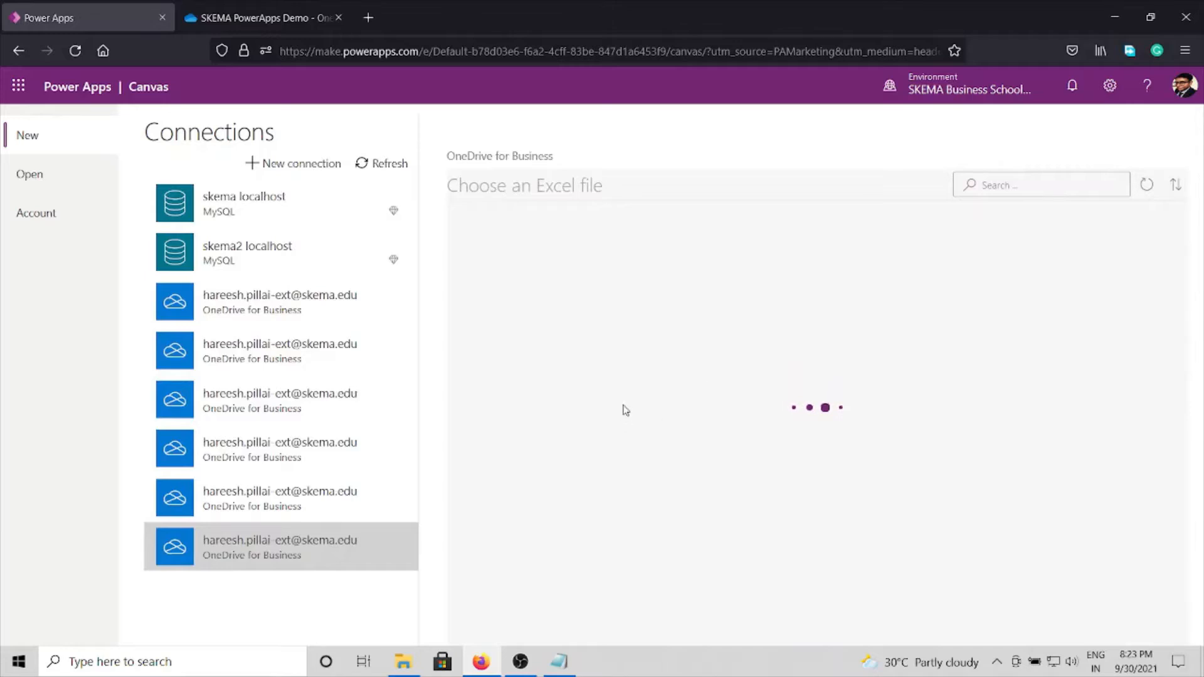
# Step: Connect the app to Table1 of License_data.xlsx in the SKEMA PowerApps Demo folder
pyautogui.scroll(-15, 565, 629)
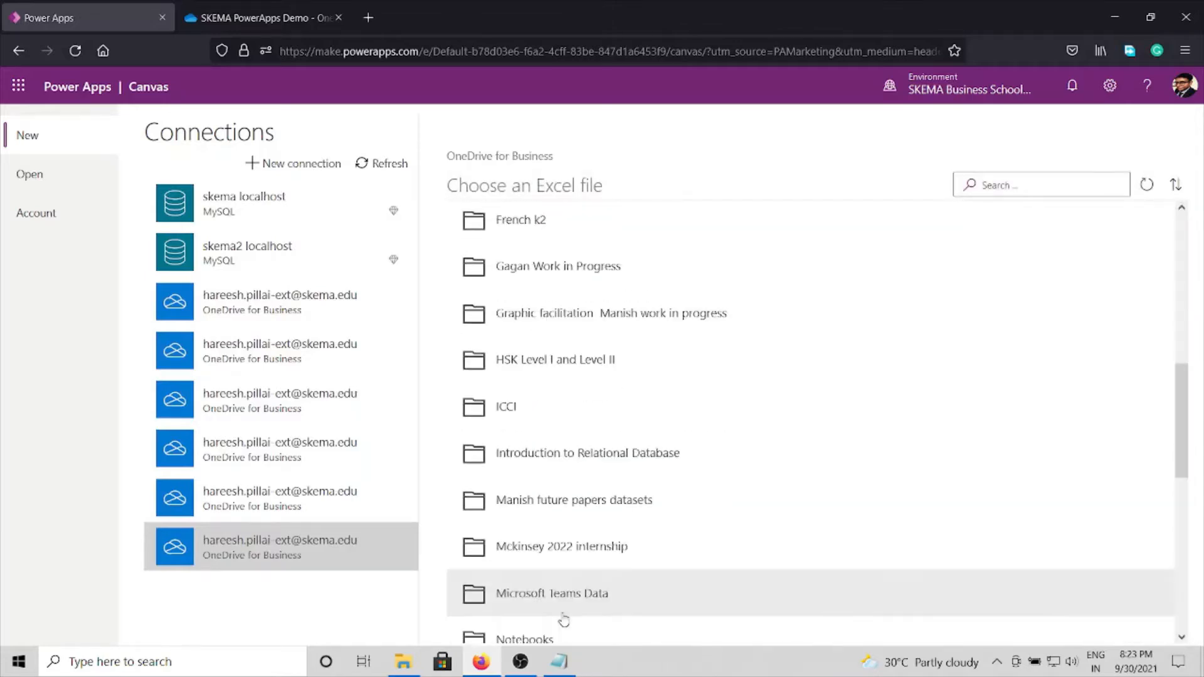
pyautogui.click(554, 403)
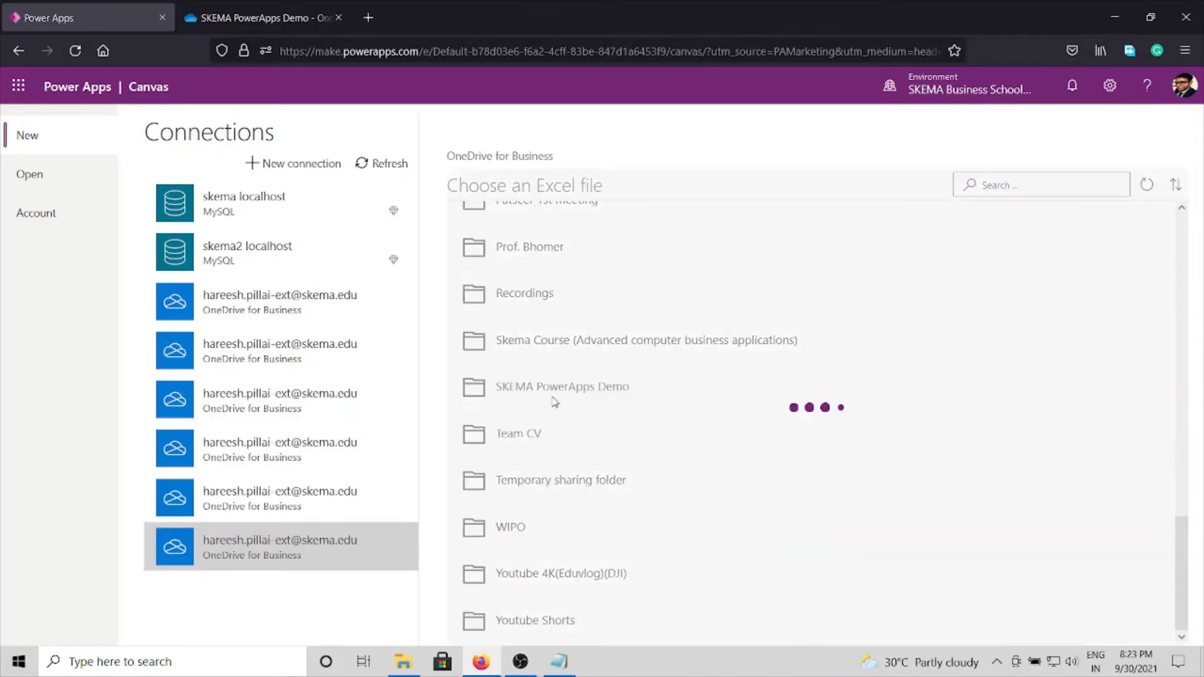
pyautogui.click(532, 230)
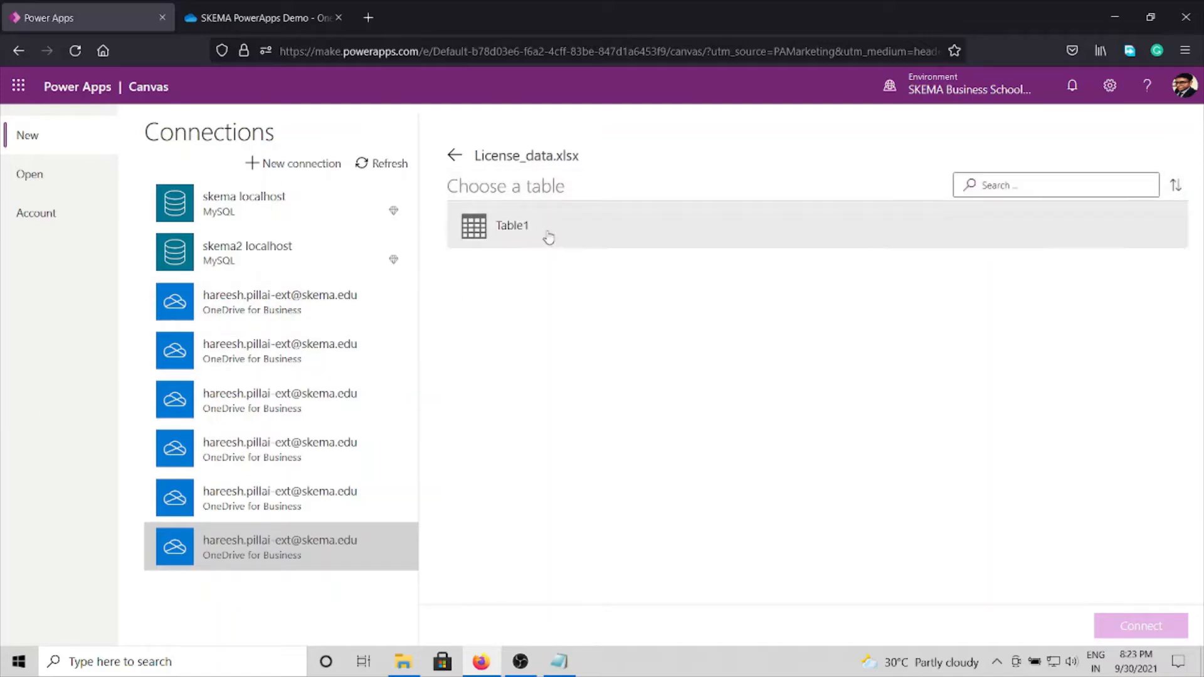
pyautogui.click(548, 234)
pyautogui.click(1131, 635)
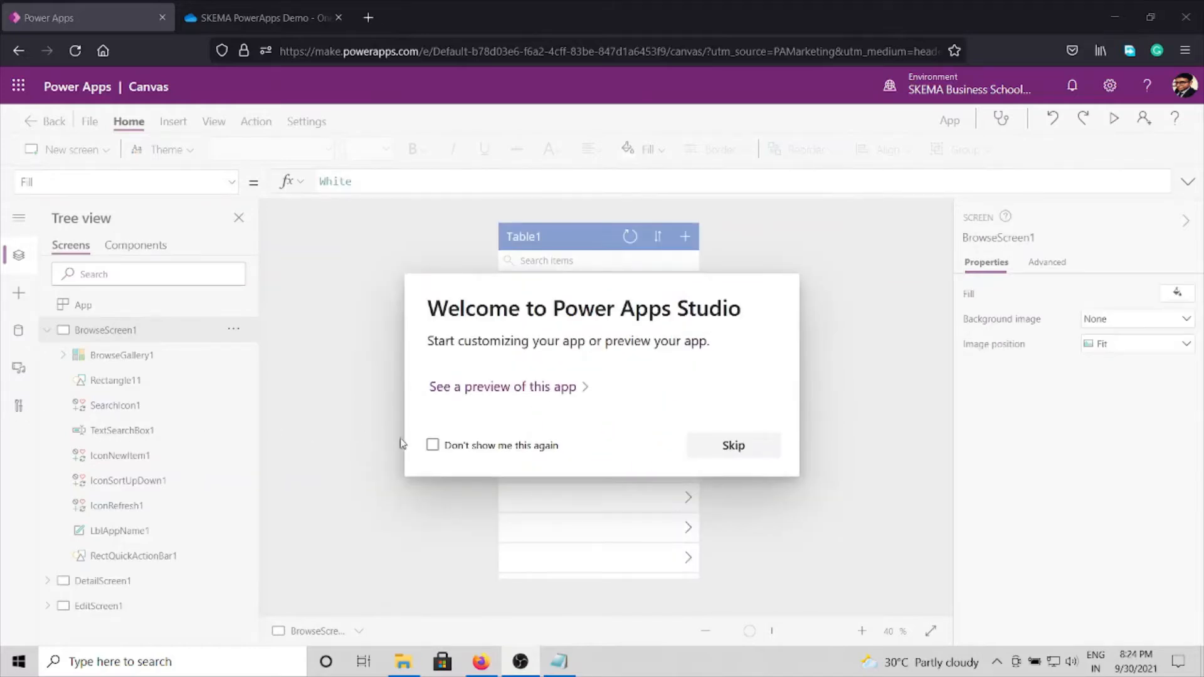
# Step: Skip the Power Apps Studio welcome dialog, collapse BrowseScreen1 in the tree and display EditScreen1
pyautogui.click(763, 459)
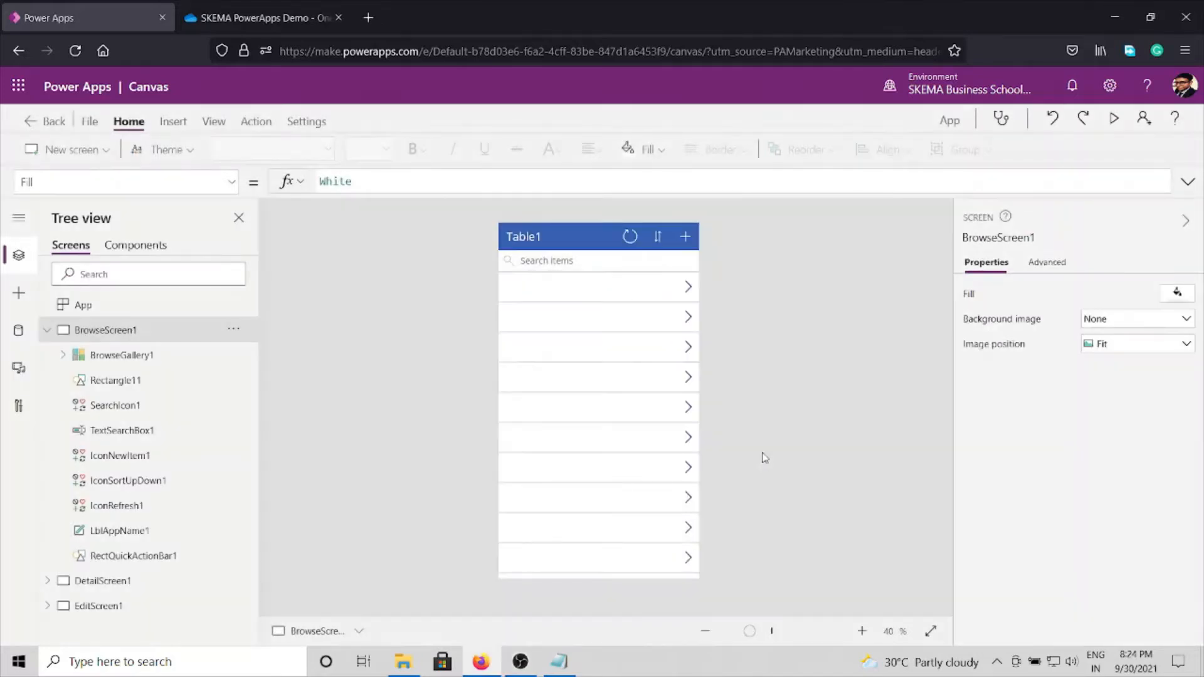
pyautogui.click(47, 330)
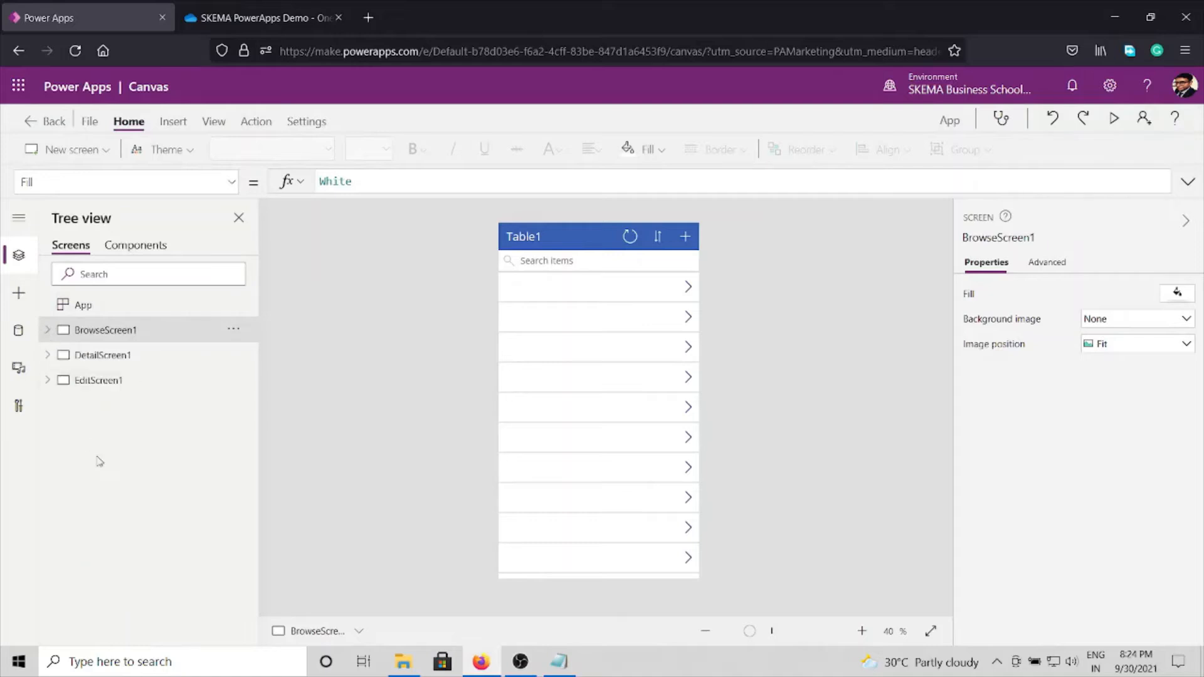
pyautogui.click(88, 381)
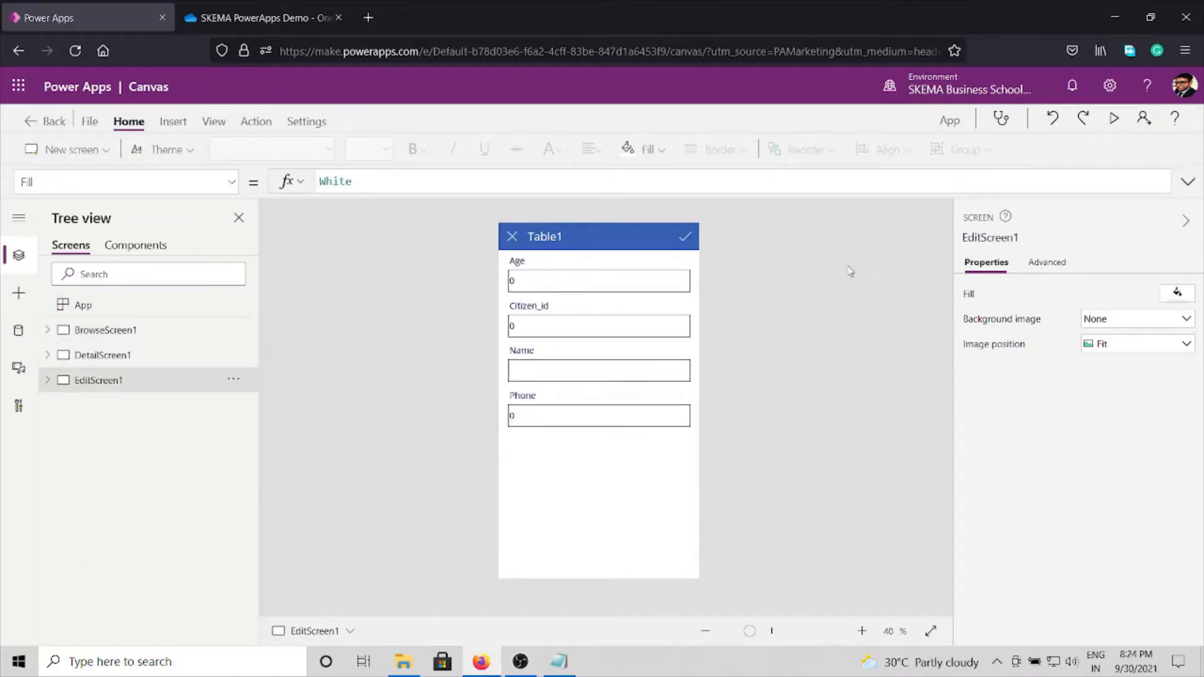
# Step: Switch to the V2.0 Readme_updated notes in Notepad and review Step 3 on Excel connectivity and Step 4 on form attributes
pyautogui.click(559, 661)
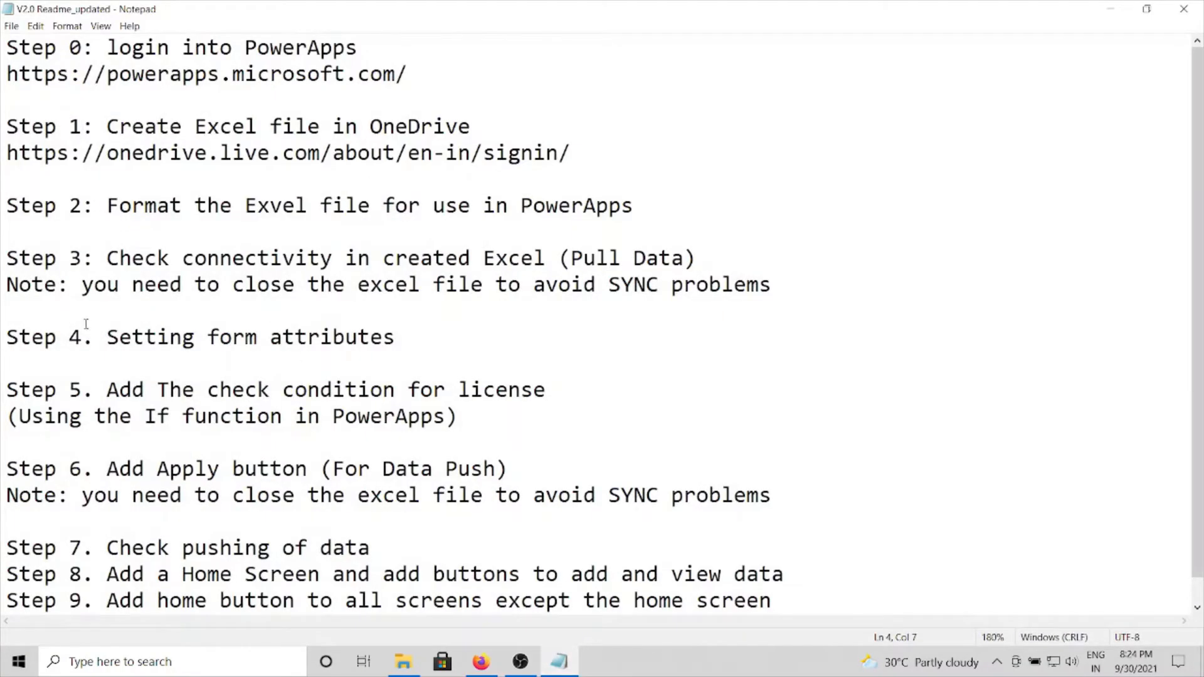
pyautogui.moveTo(7, 337); pyautogui.dragTo(414, 348)
pyautogui.click(432, 332)
pyautogui.hotkey('alt', 'Tab')
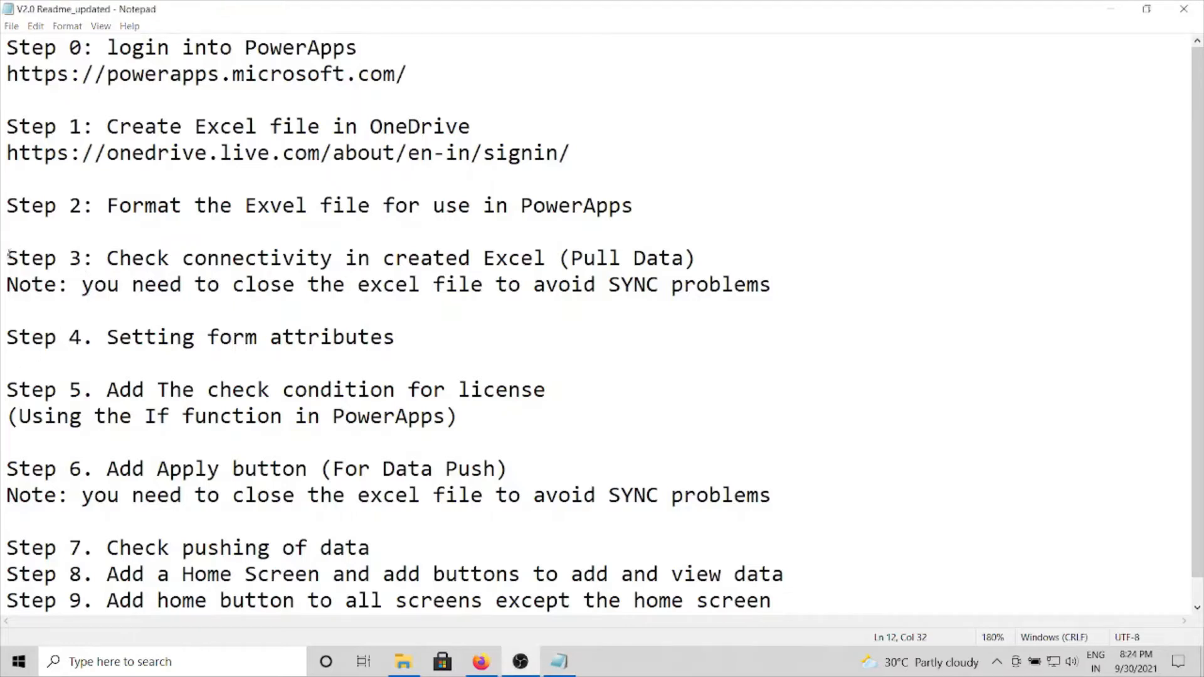
pyautogui.moveTo(8, 254); pyautogui.dragTo(414, 307)
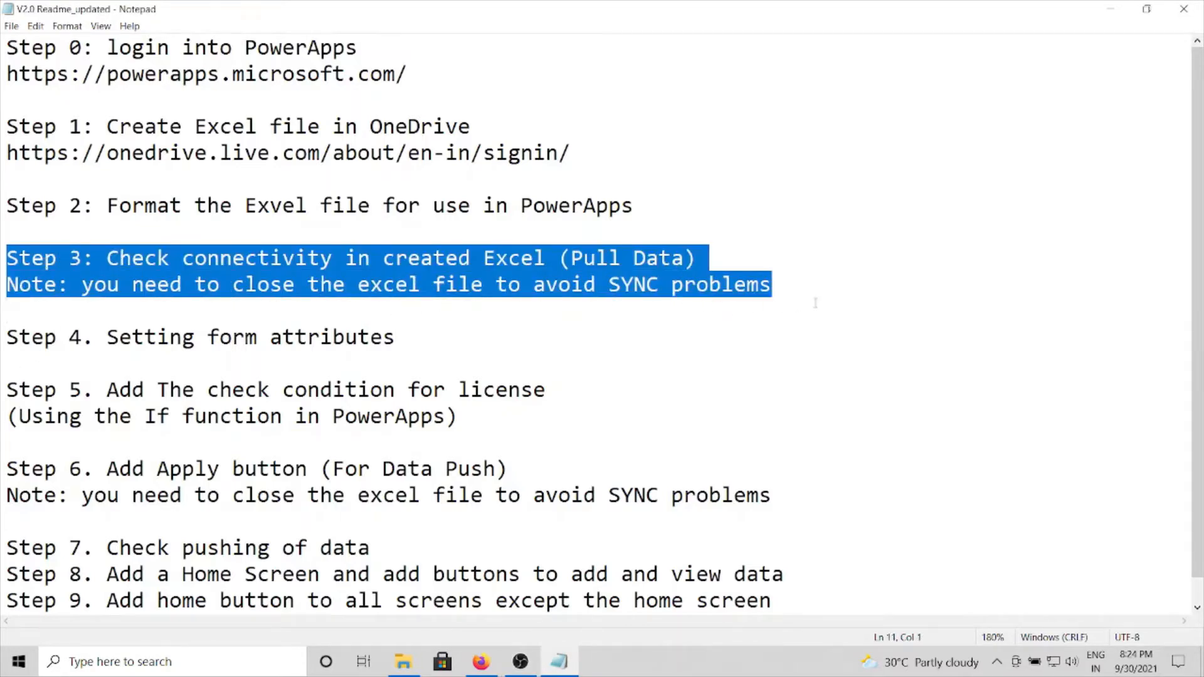
pyautogui.click(476, 259)
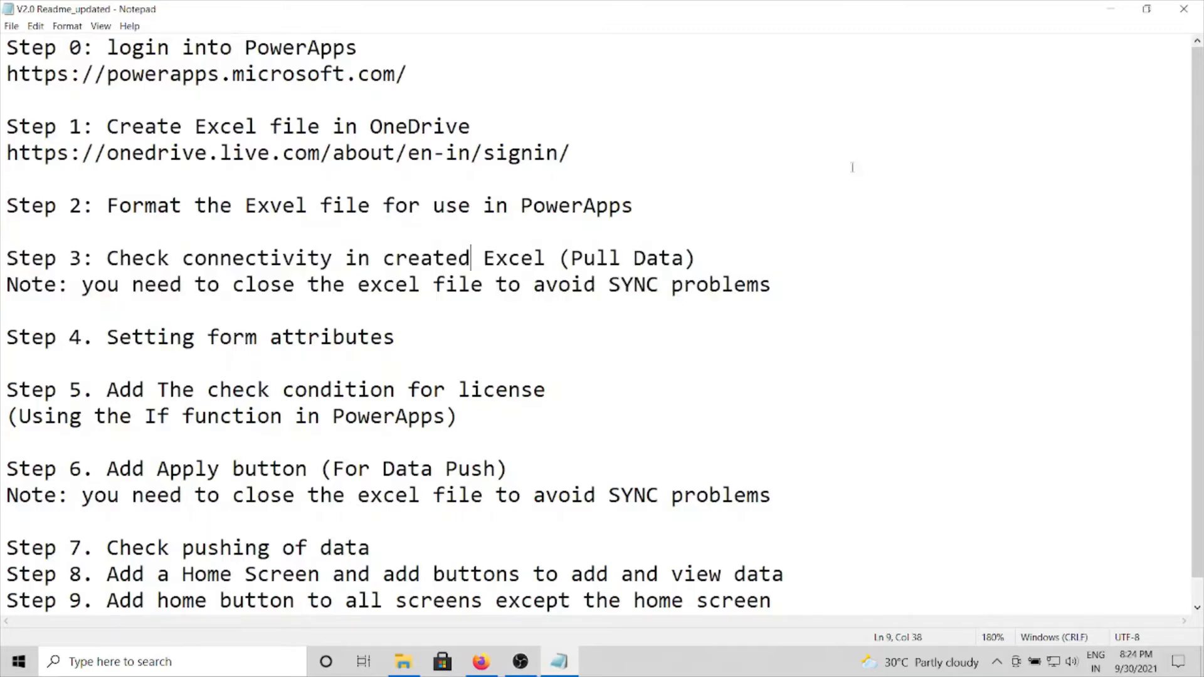
# Step: Switch to Power Apps, preview EditScreen1, submit a test record with age 22, a citizen ID, name and phone number, and exit the preview
pyautogui.click(1111, 9)
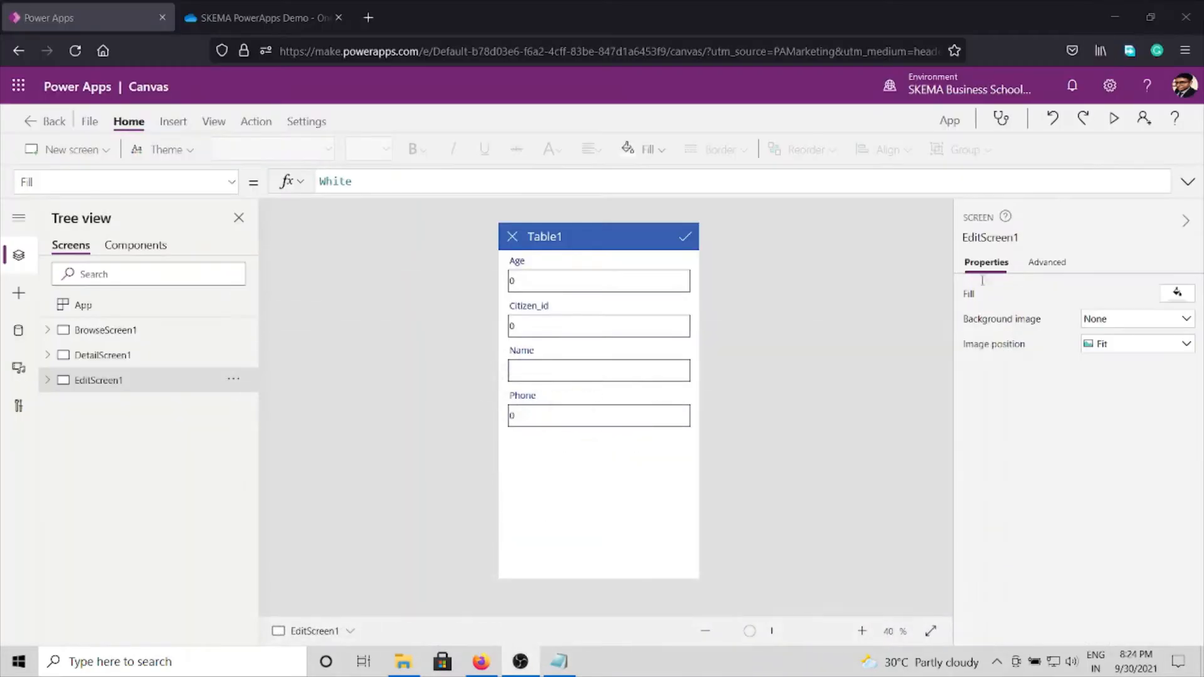
pyautogui.click(1114, 119)
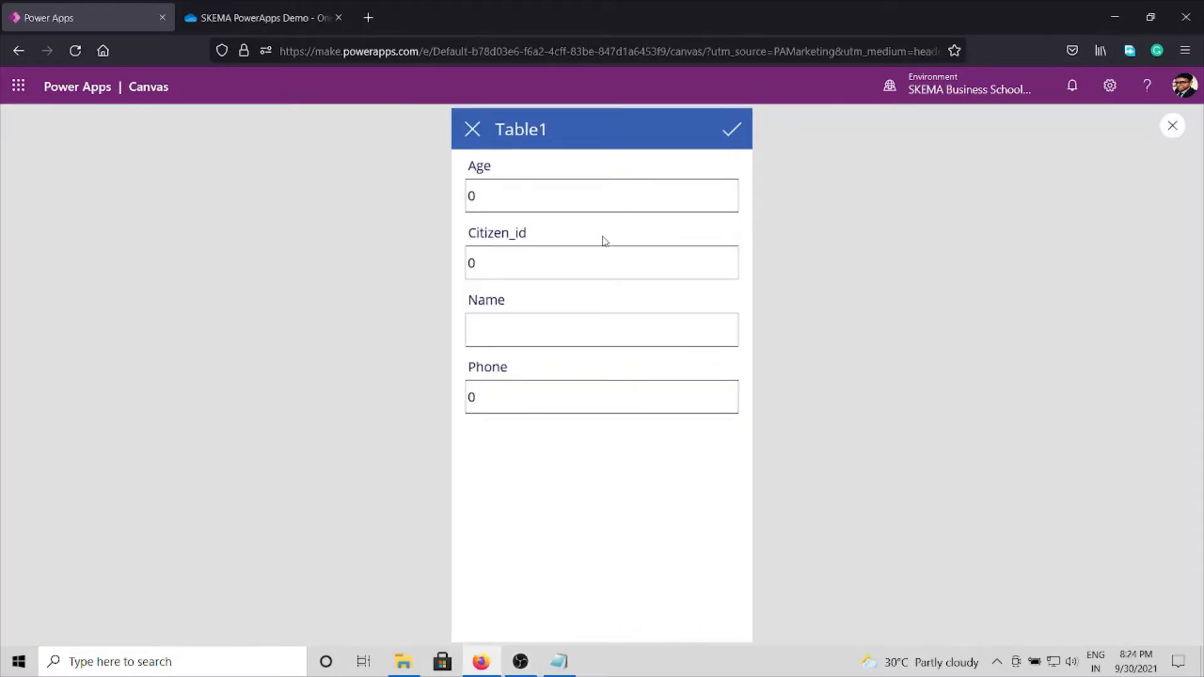
pyautogui.click(519, 186)
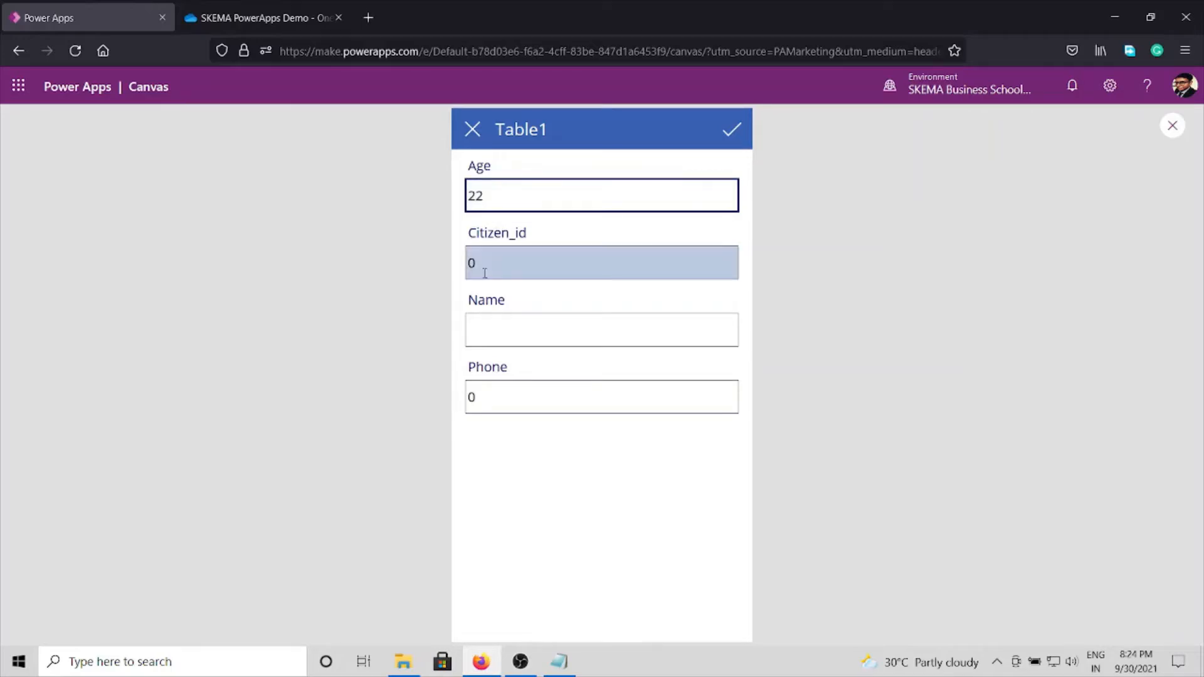
pyautogui.moveTo(483, 271); pyautogui.dragTo(469, 263)
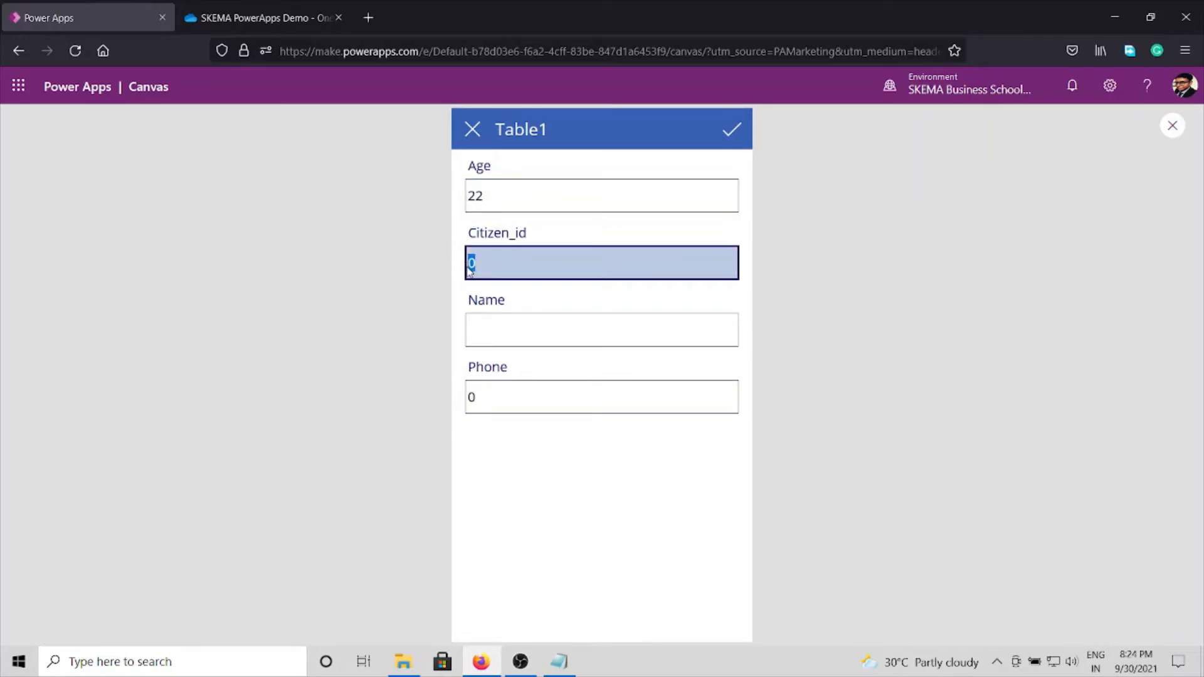
pyautogui.click(500, 330)
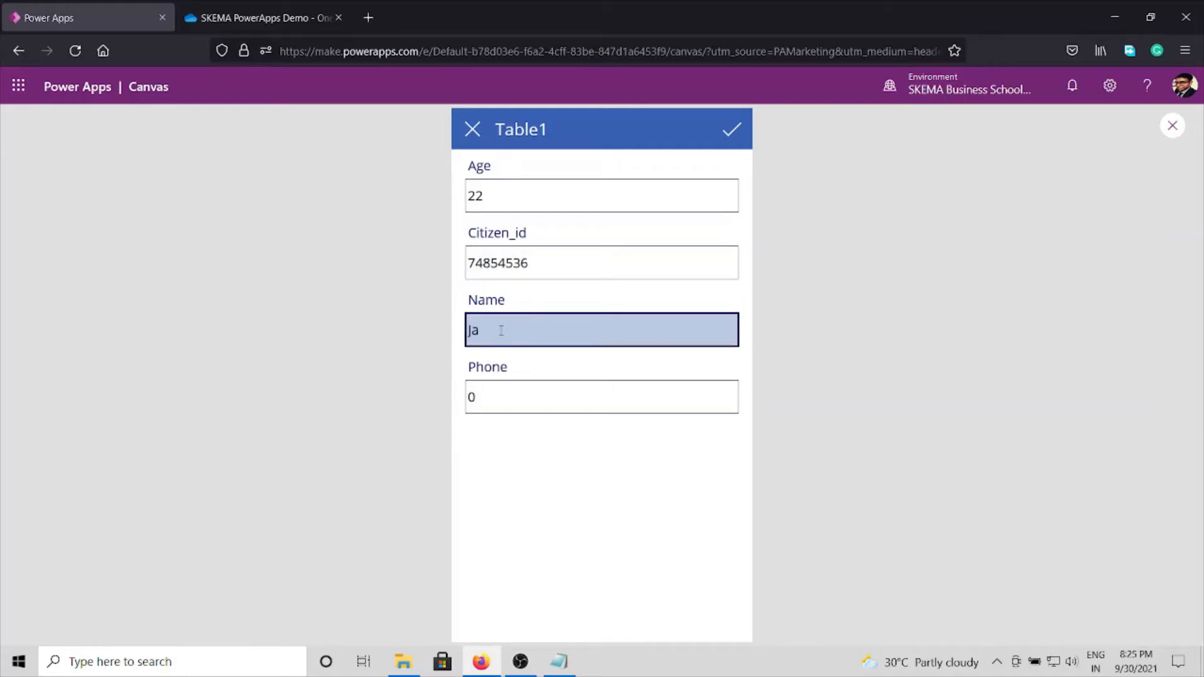
pyautogui.click(619, 394)
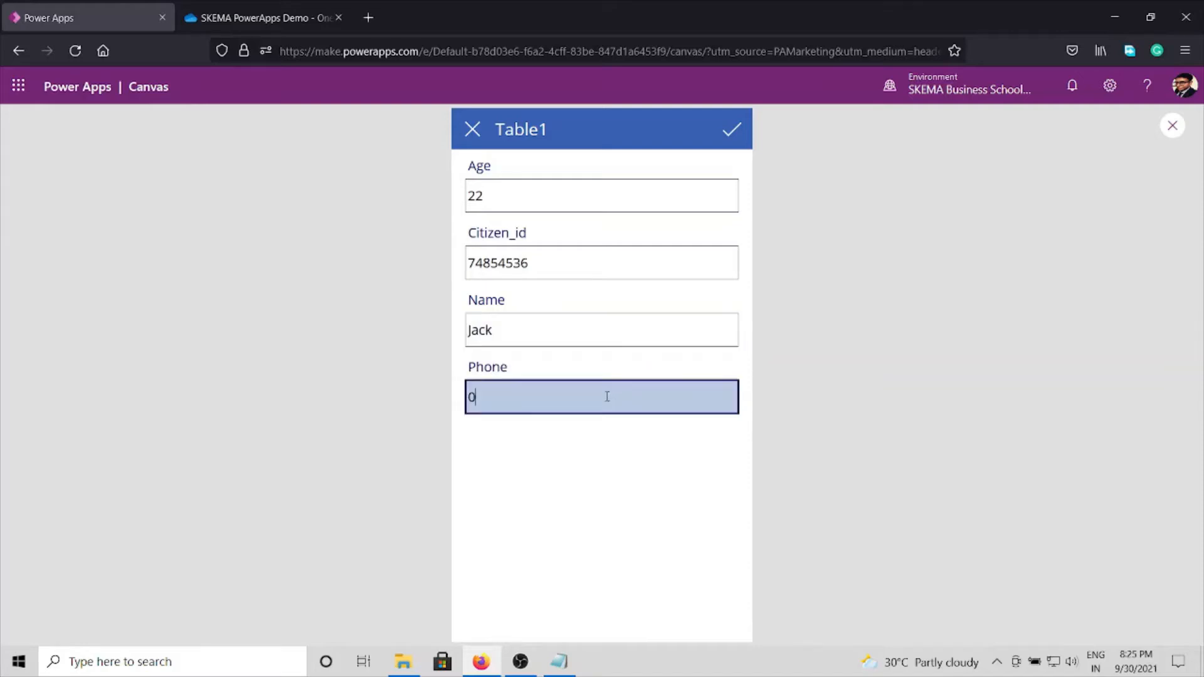
pyautogui.write('784644864')
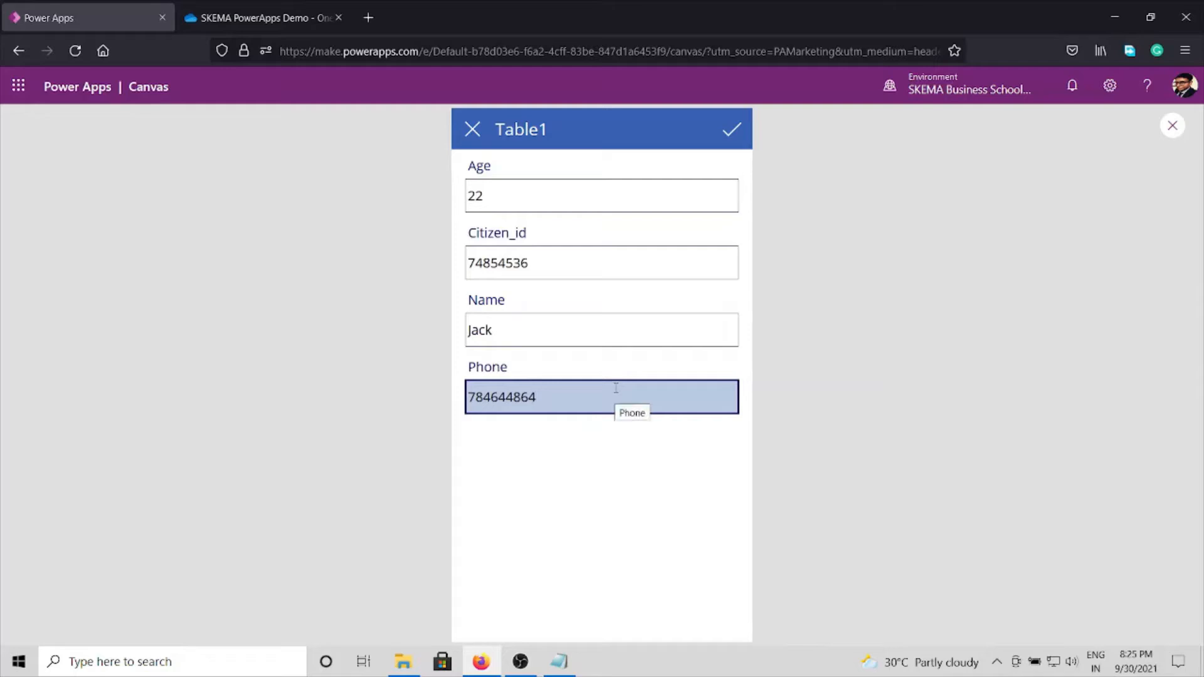
pyautogui.click(726, 134)
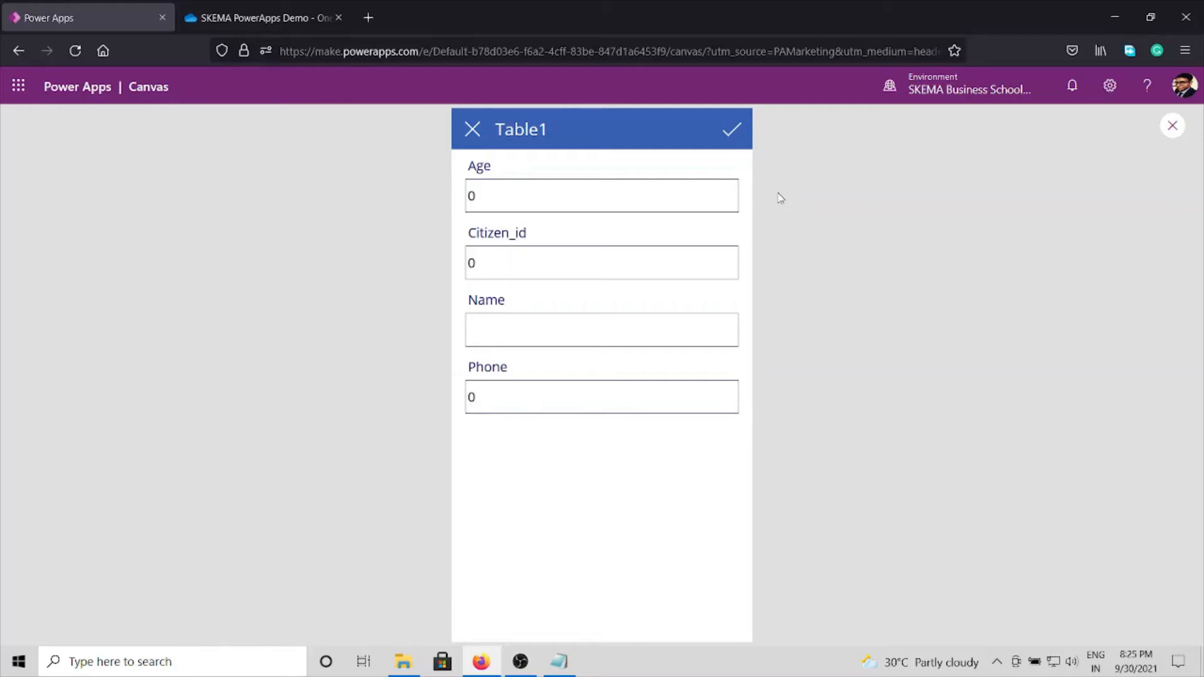
pyautogui.click(1172, 125)
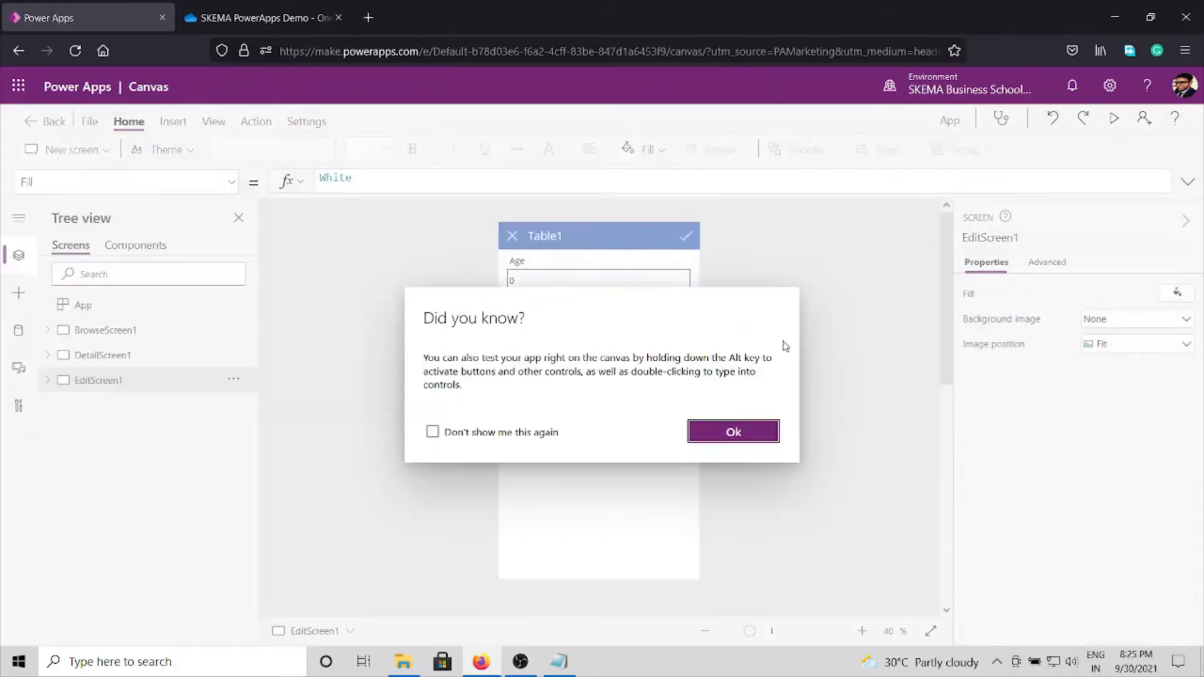
pyautogui.click(734, 432)
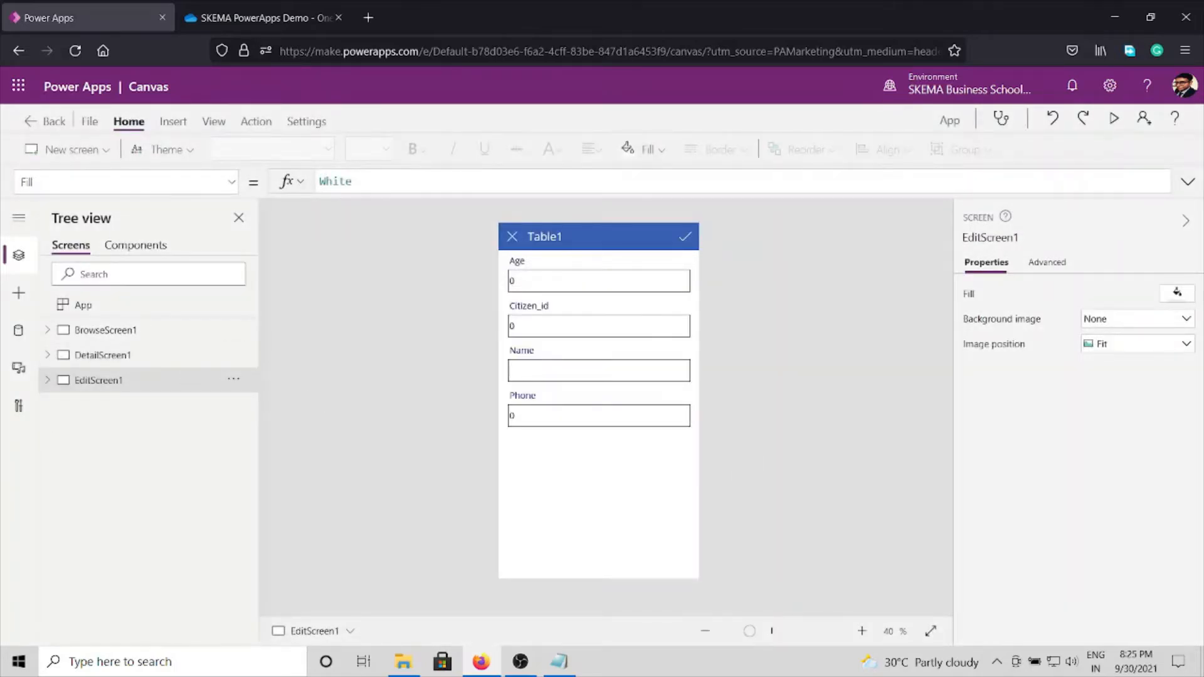
# Step: Switch to OneDrive, open License_data.xlsx and check the submitted record's cells in row 2 from Citizen_id through Phone
pyautogui.click(212, 18)
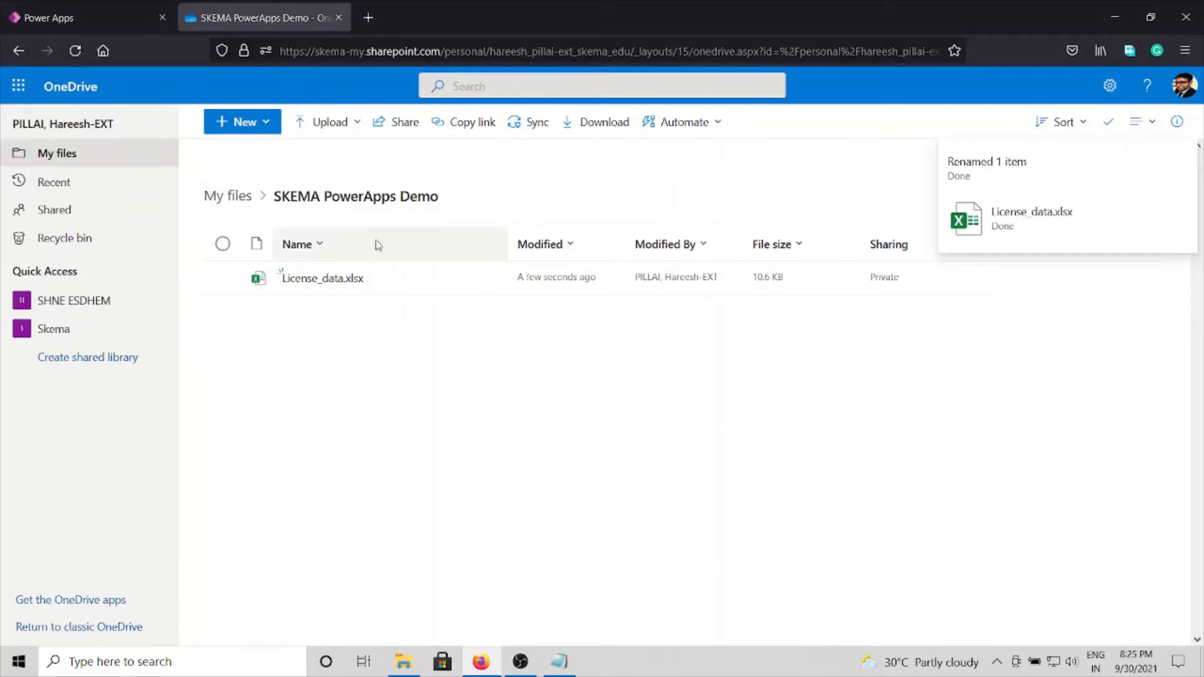
pyautogui.click(314, 286)
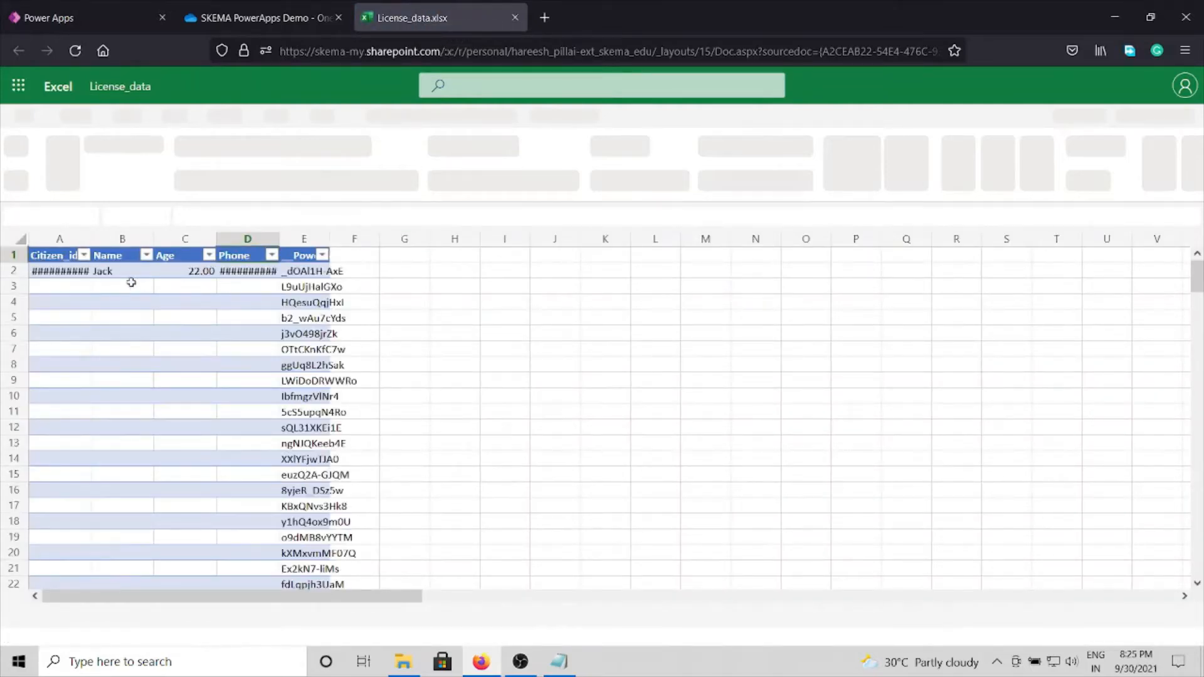
pyautogui.click(71, 274)
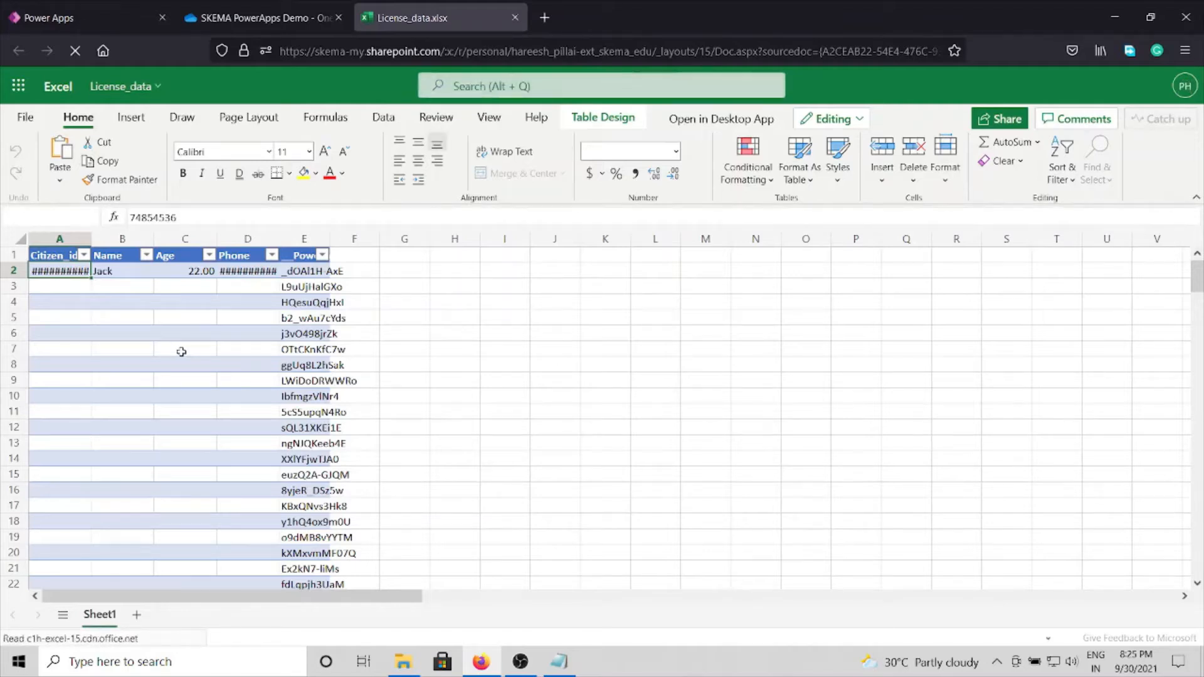
pyautogui.press('Right')
pyautogui.press('Right')
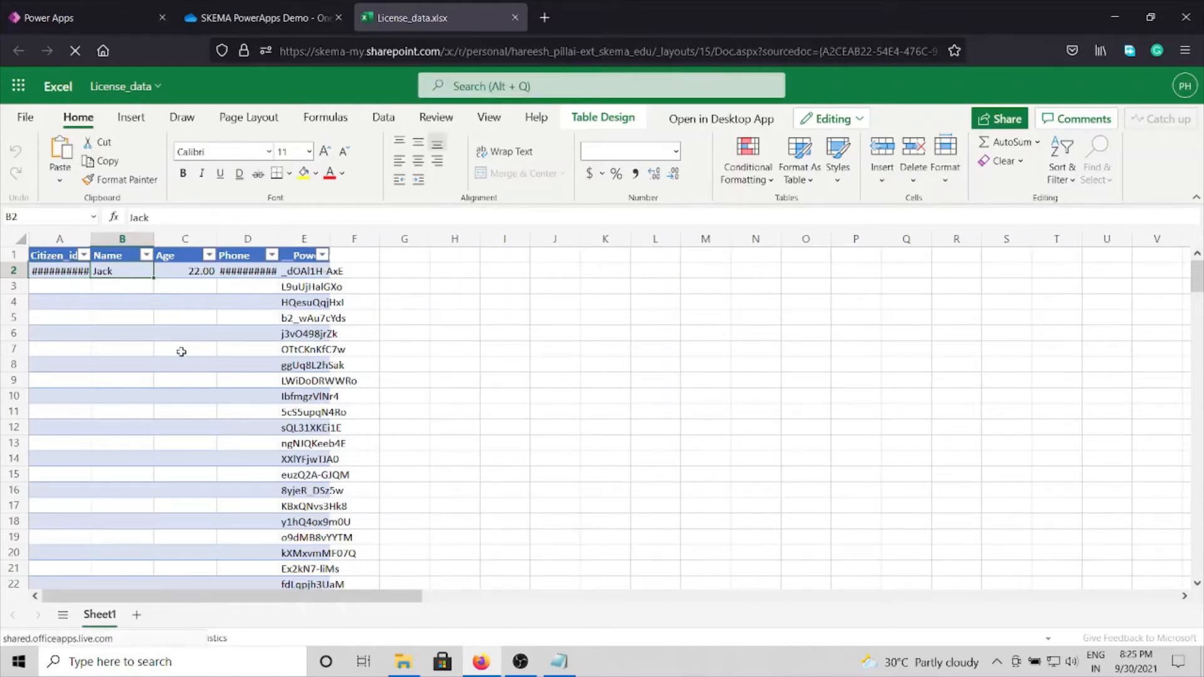
pyautogui.press('Right')
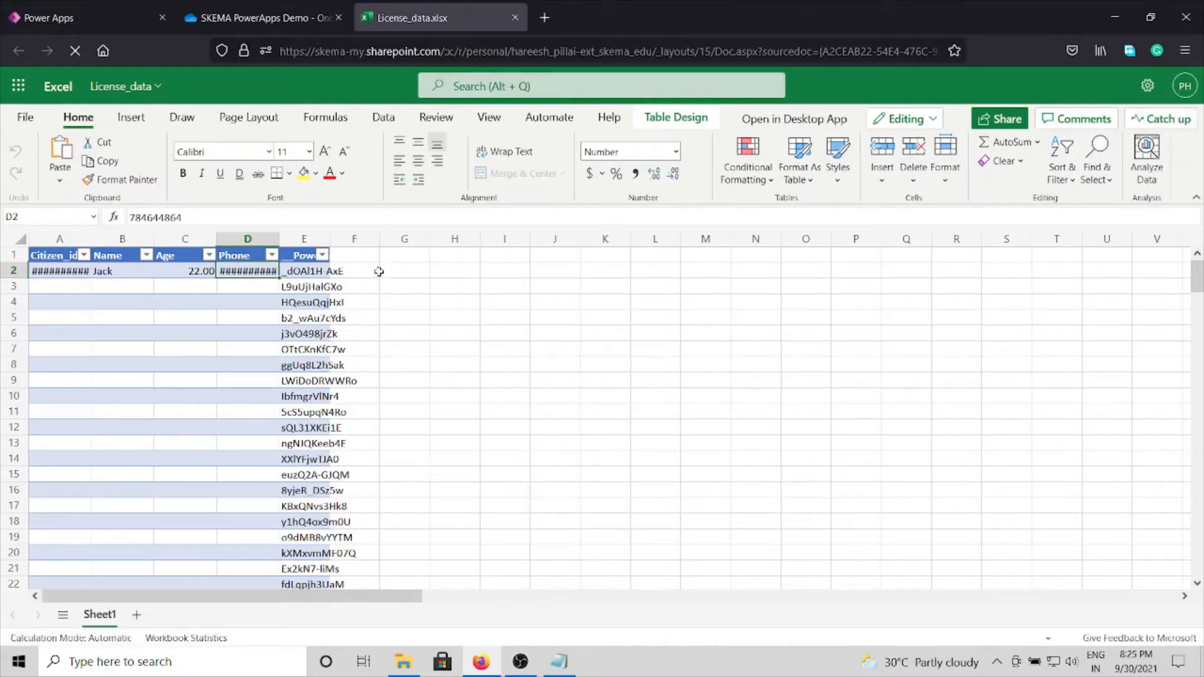
# Step: Widen the Phone and Citizen_id columns so their full numbers fit in the cells
pyautogui.moveTo(278, 233); pyautogui.dragTo(294, 233)
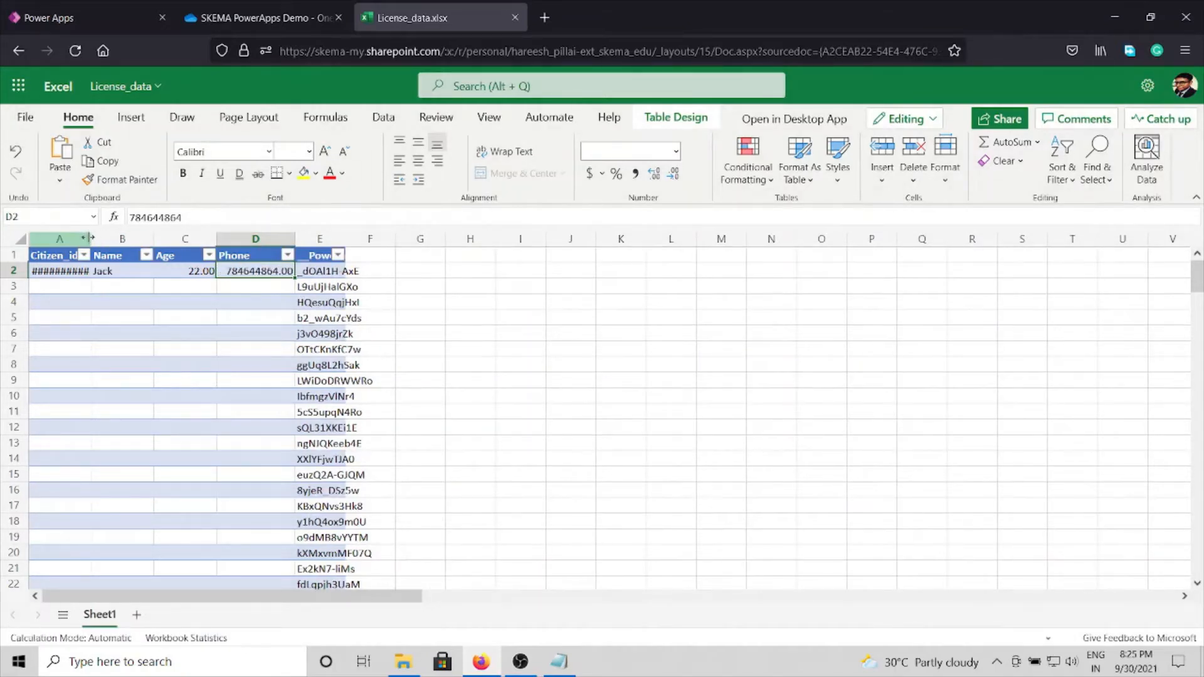
pyautogui.moveTo(91, 238); pyautogui.dragTo(100, 243)
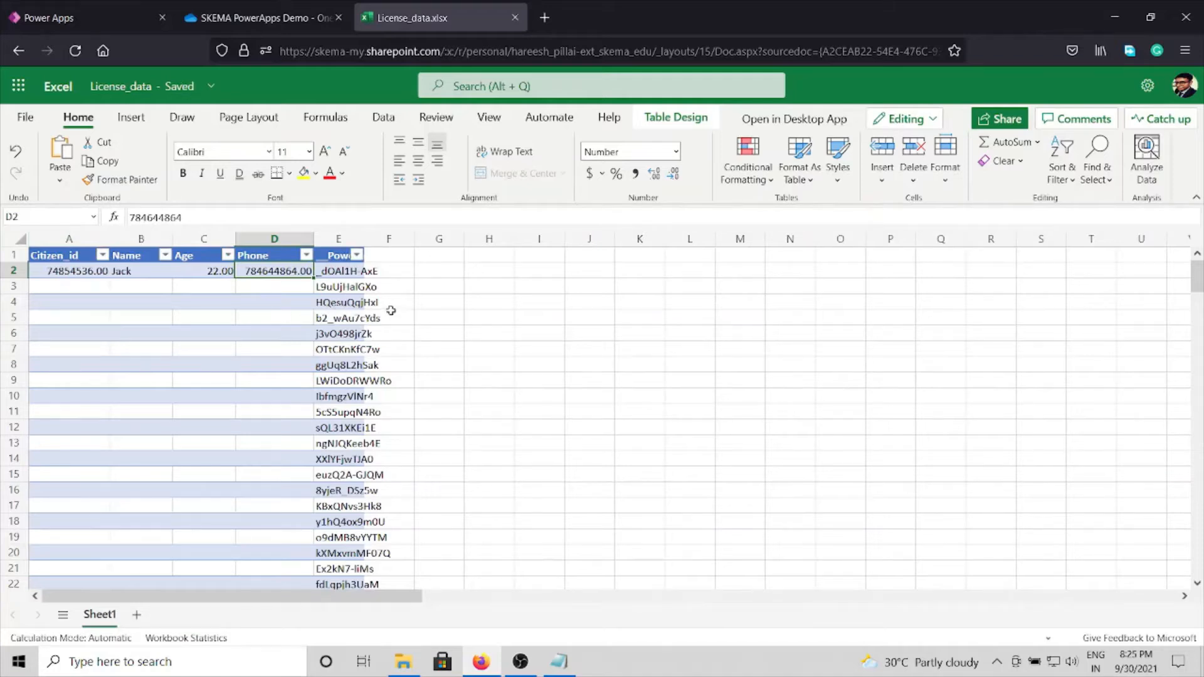
pyautogui.moveTo(315, 243); pyautogui.dragTo(323, 245)
pyautogui.moveTo(107, 239); pyautogui.dragTo(116, 239)
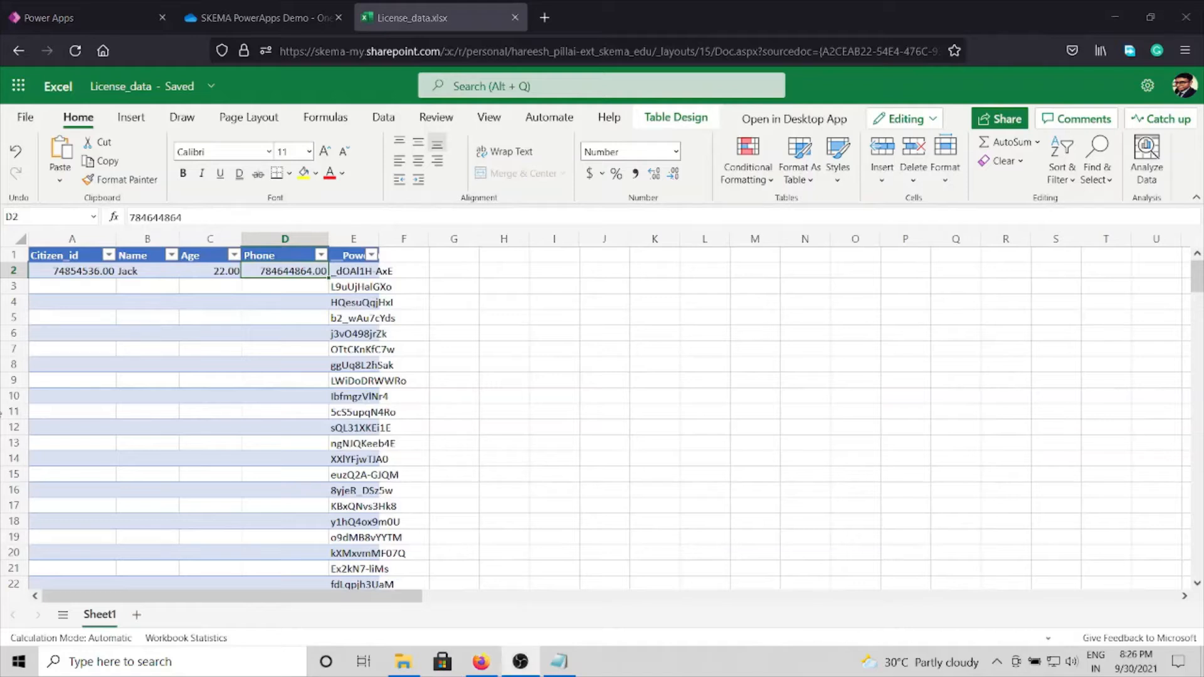
# Step: Inspect the number format options for the whole Phone column without applying a different format
pyautogui.click(285, 238)
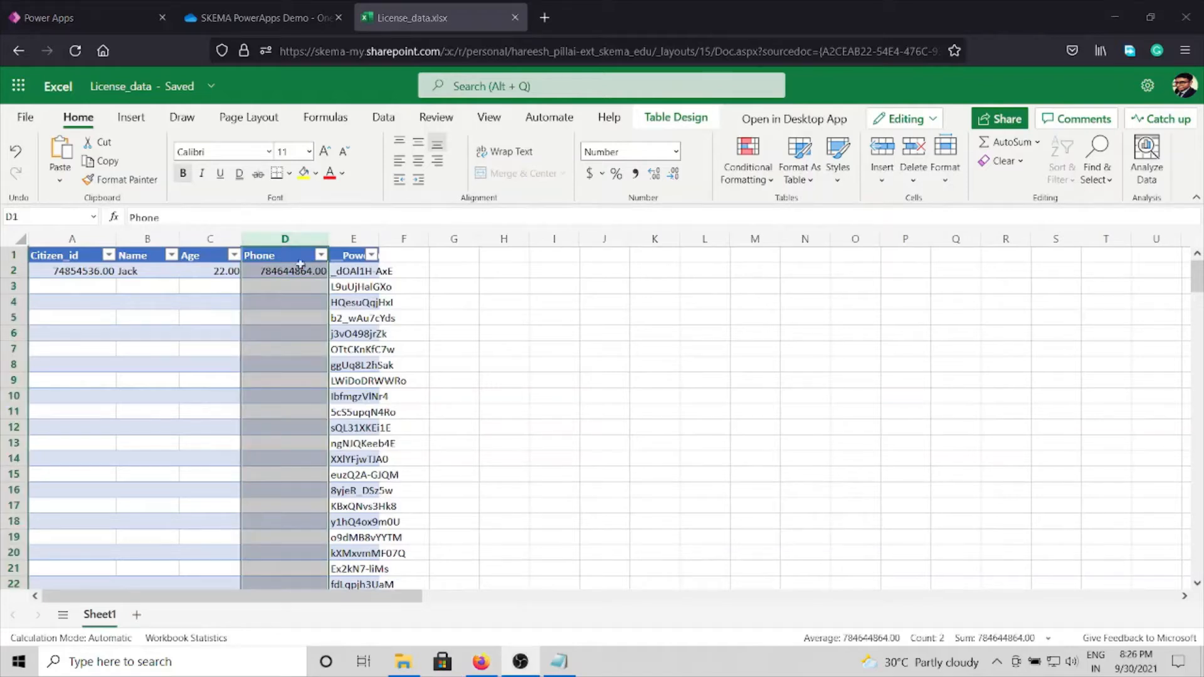
pyautogui.click(677, 152)
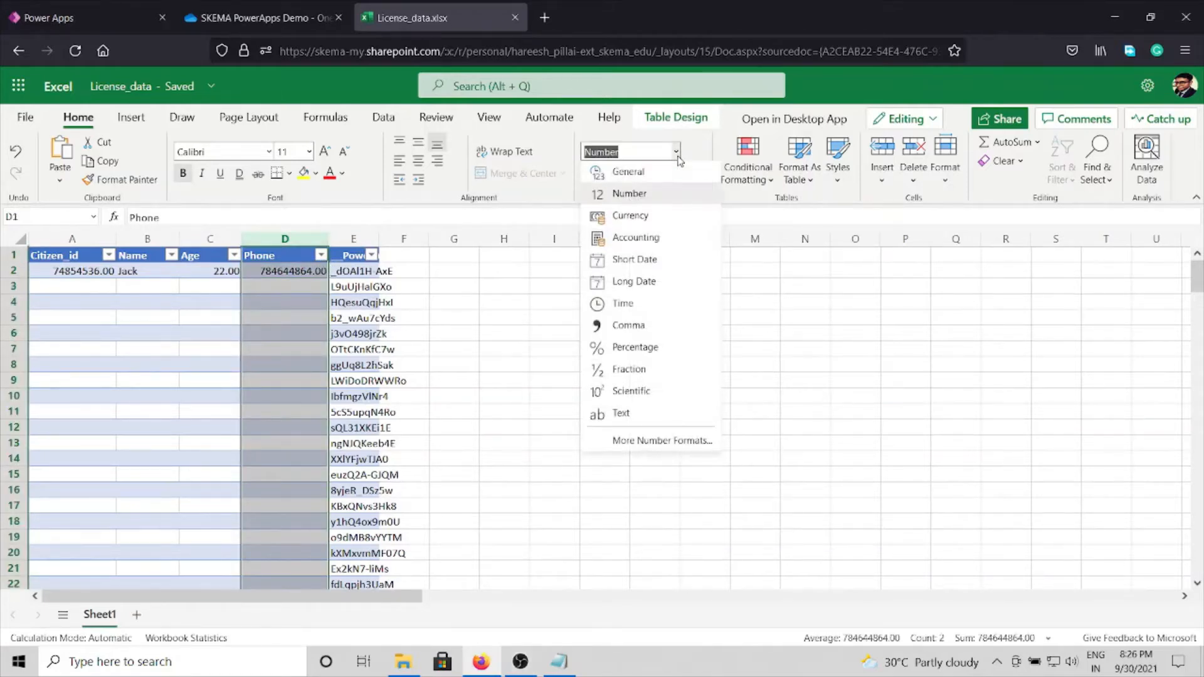
pyautogui.click(677, 152)
pyautogui.click(676, 153)
pyautogui.click(677, 153)
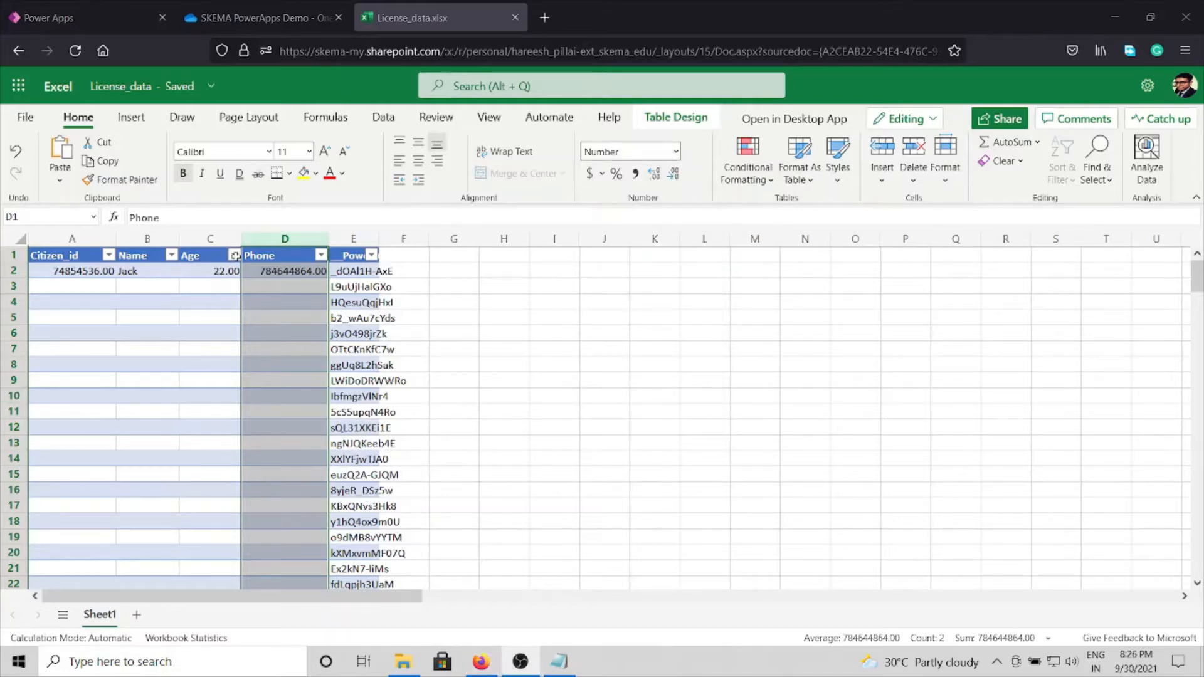
pyautogui.click(404, 270)
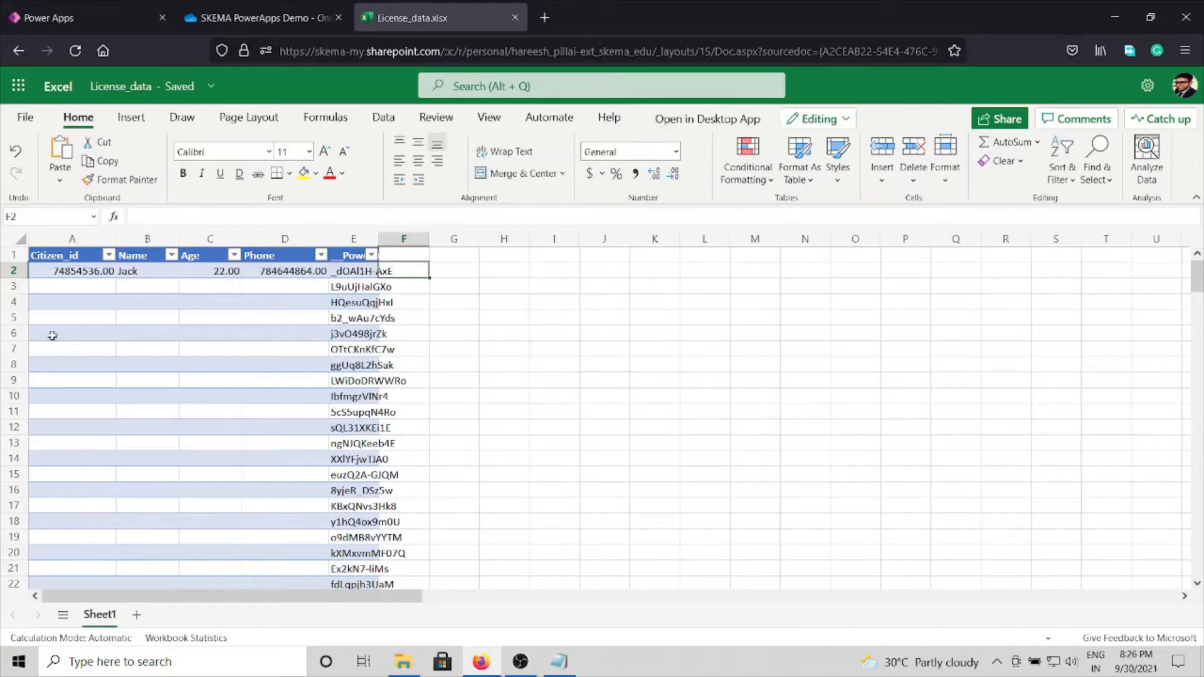
# Step: Close the License_data workbook, deselect the file in OneDrive and switch back to Power Apps
pyautogui.click(514, 18)
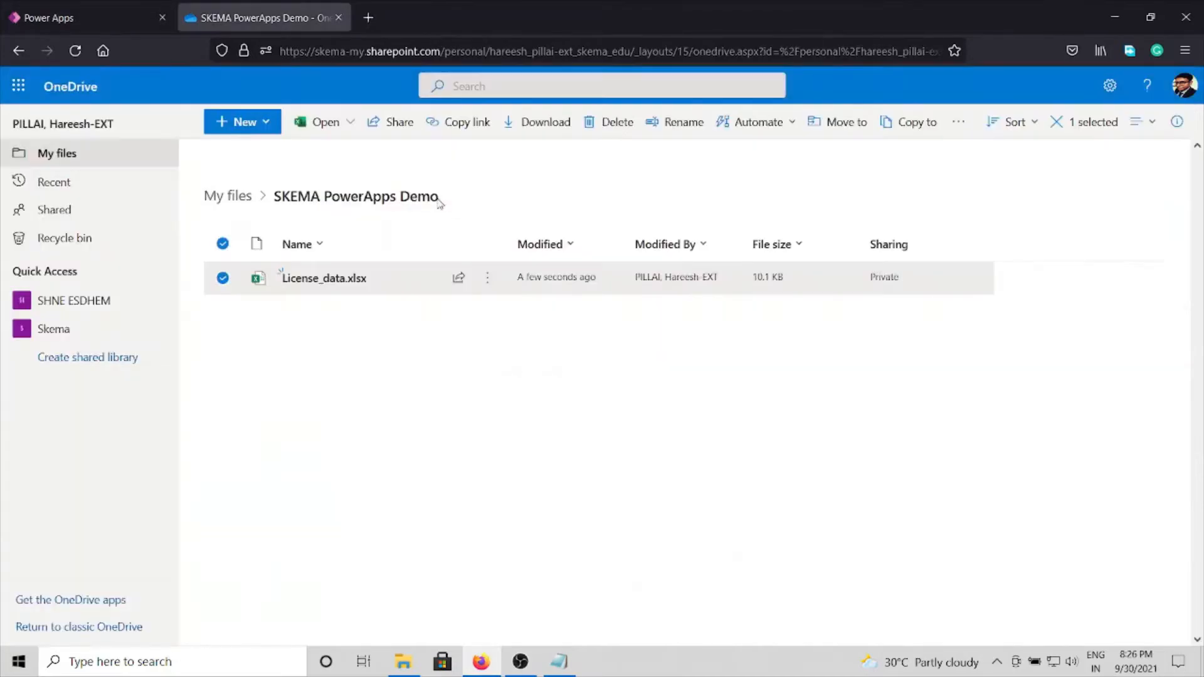
pyautogui.click(367, 403)
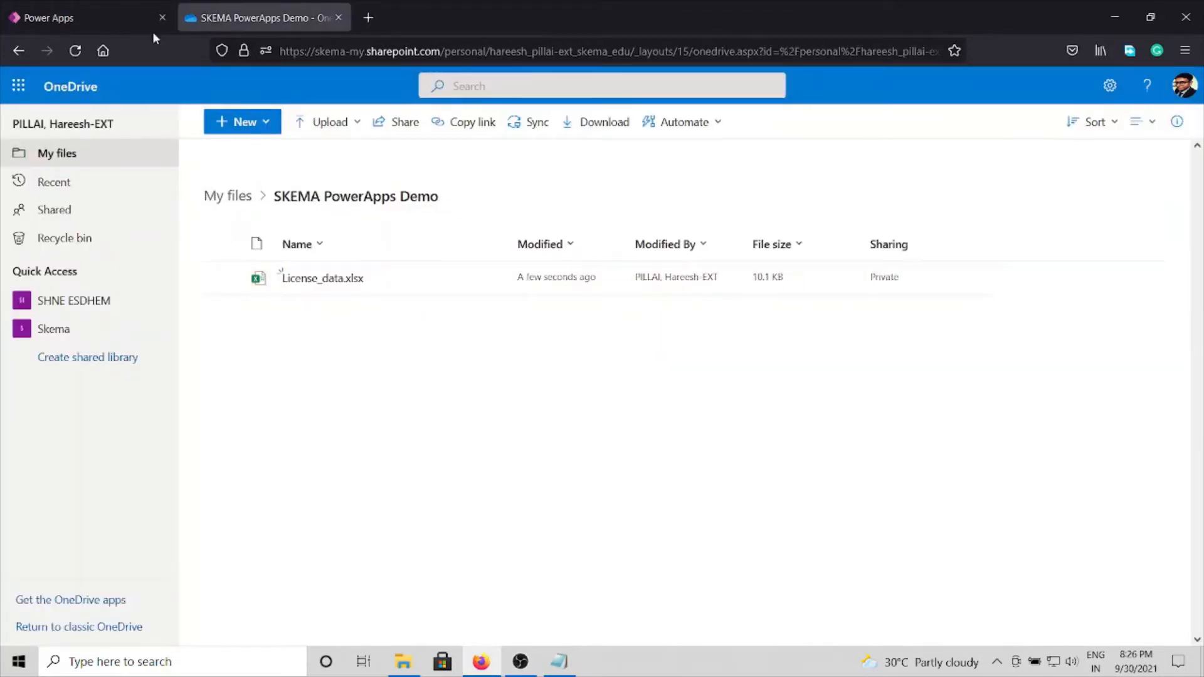
pyautogui.click(114, 15)
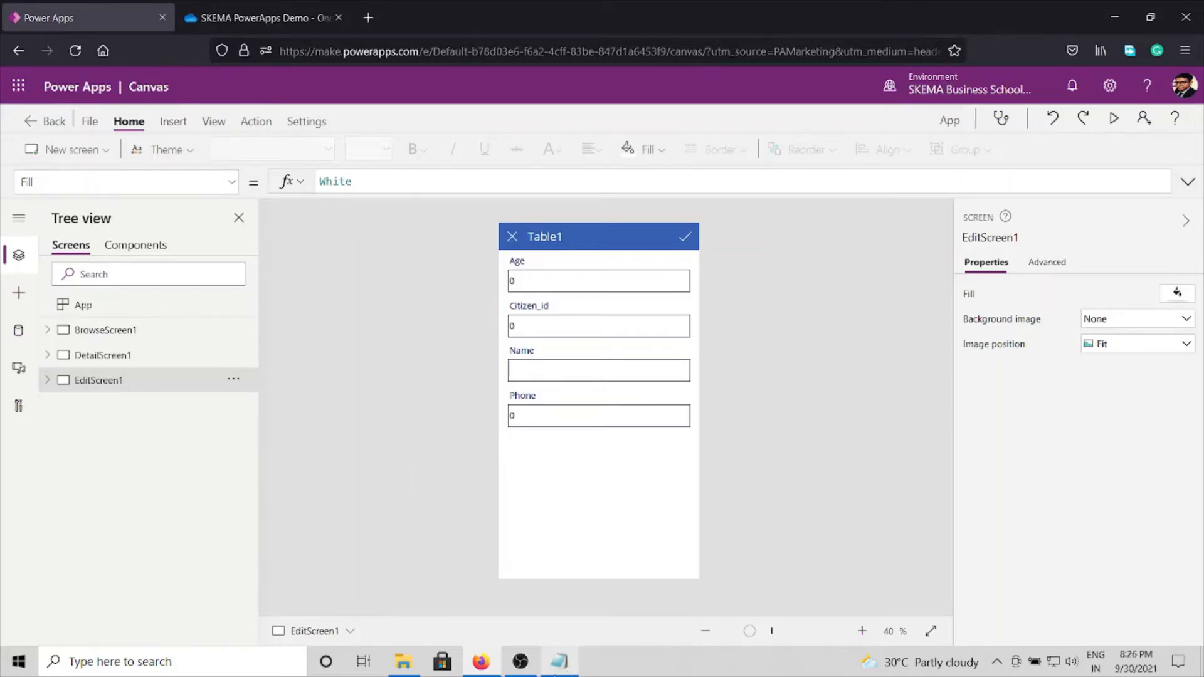
# Step: Switch to the Readme notes in Notepad, review Step 4 on setting form attributes and return to Power Apps
pyautogui.click(559, 662)
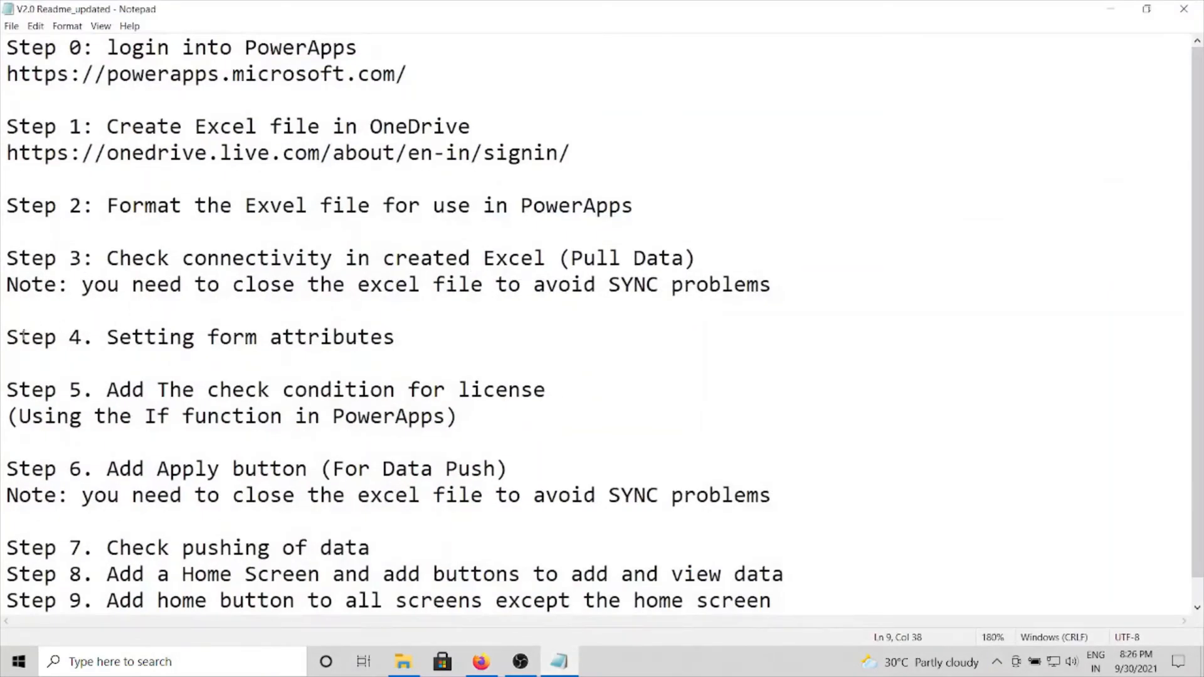
pyautogui.moveTo(8, 337); pyautogui.dragTo(416, 337)
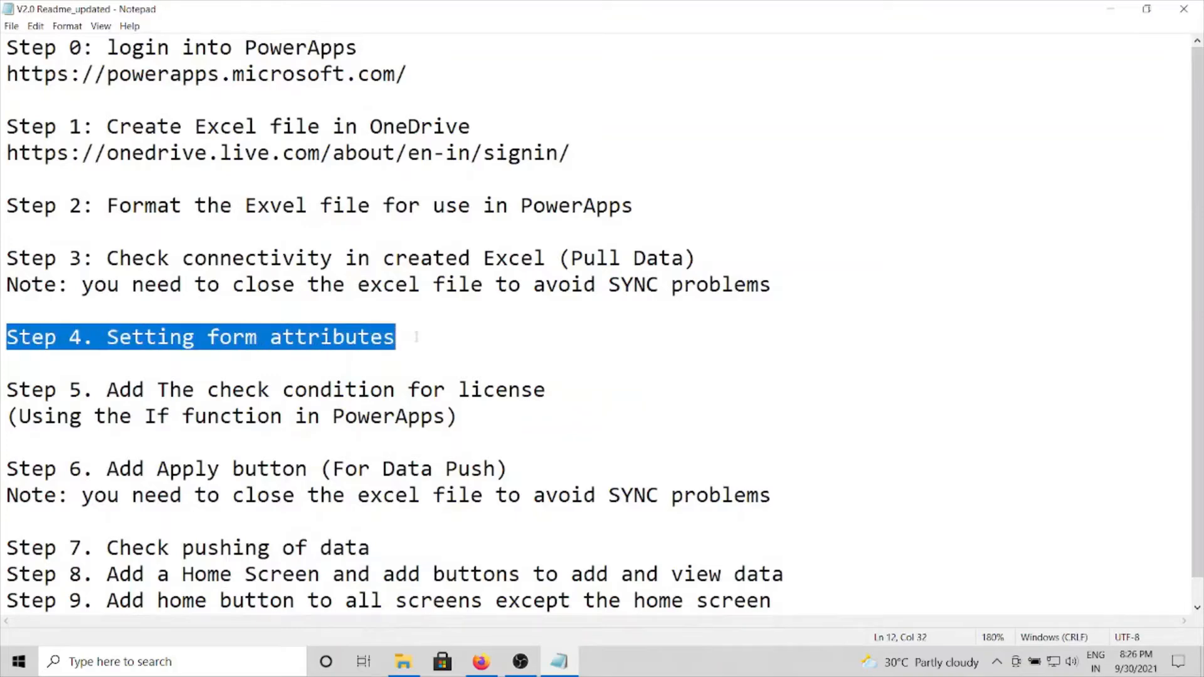
pyautogui.click(1111, 9)
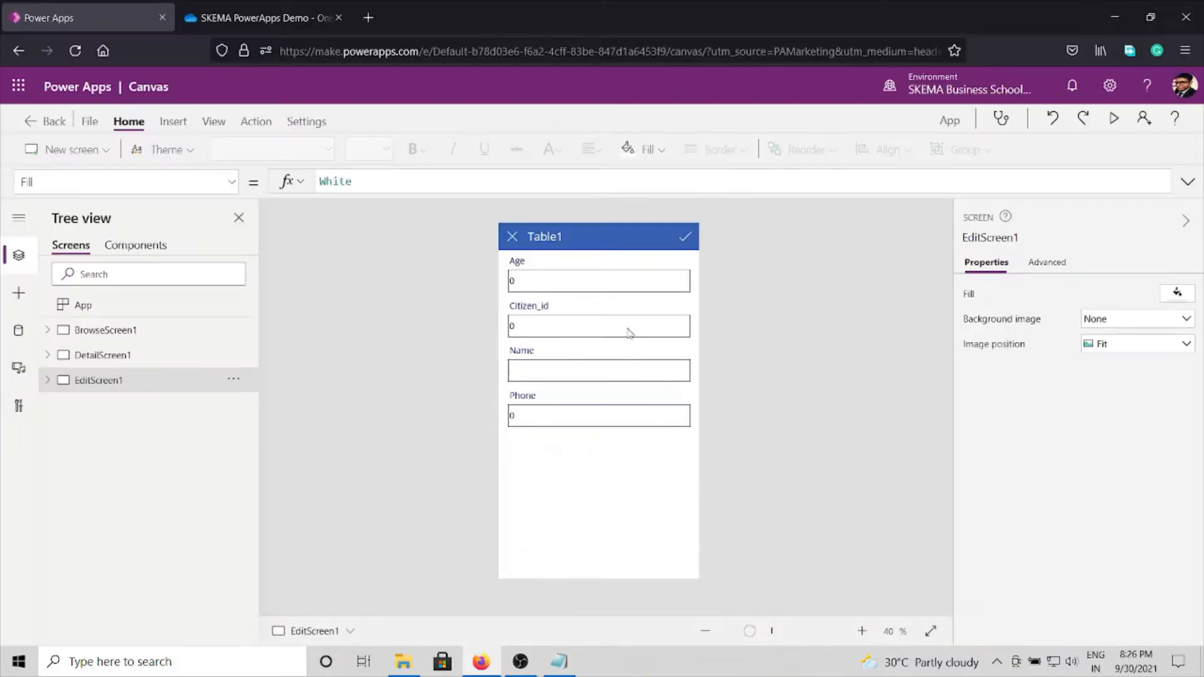
# Step: Reorder the fields of EditForm1 on EditScreen1 to Citizen_id, Name, Age, Phone
pyautogui.click(630, 507)
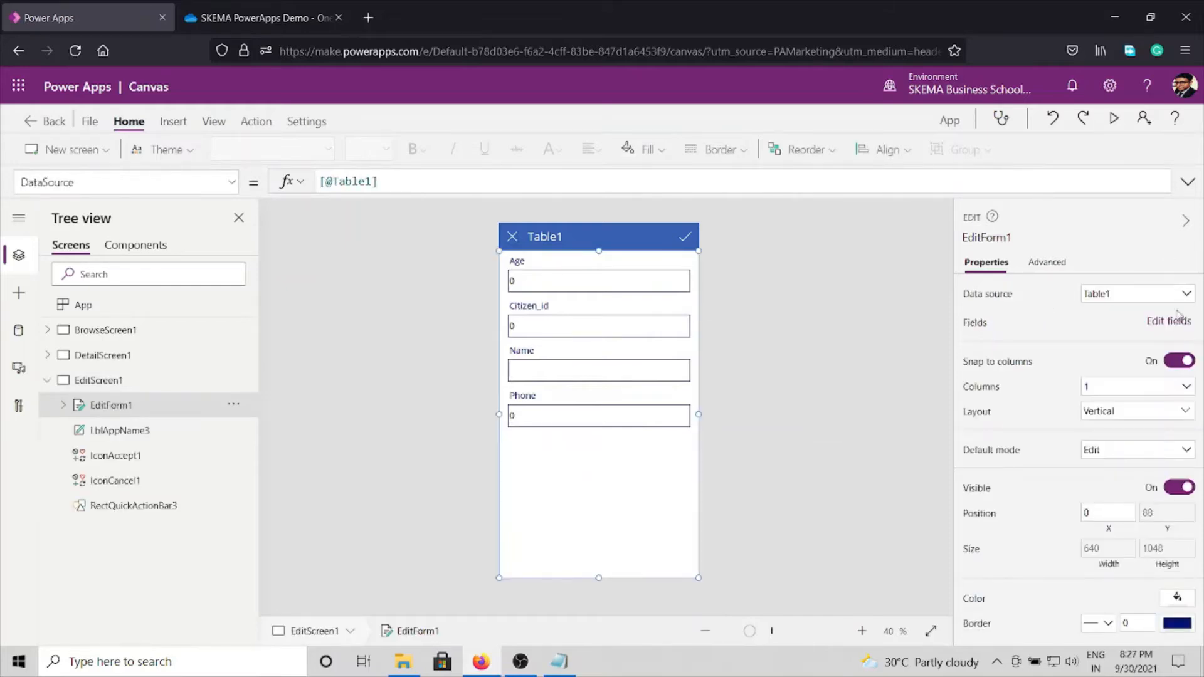
pyautogui.click(1163, 325)
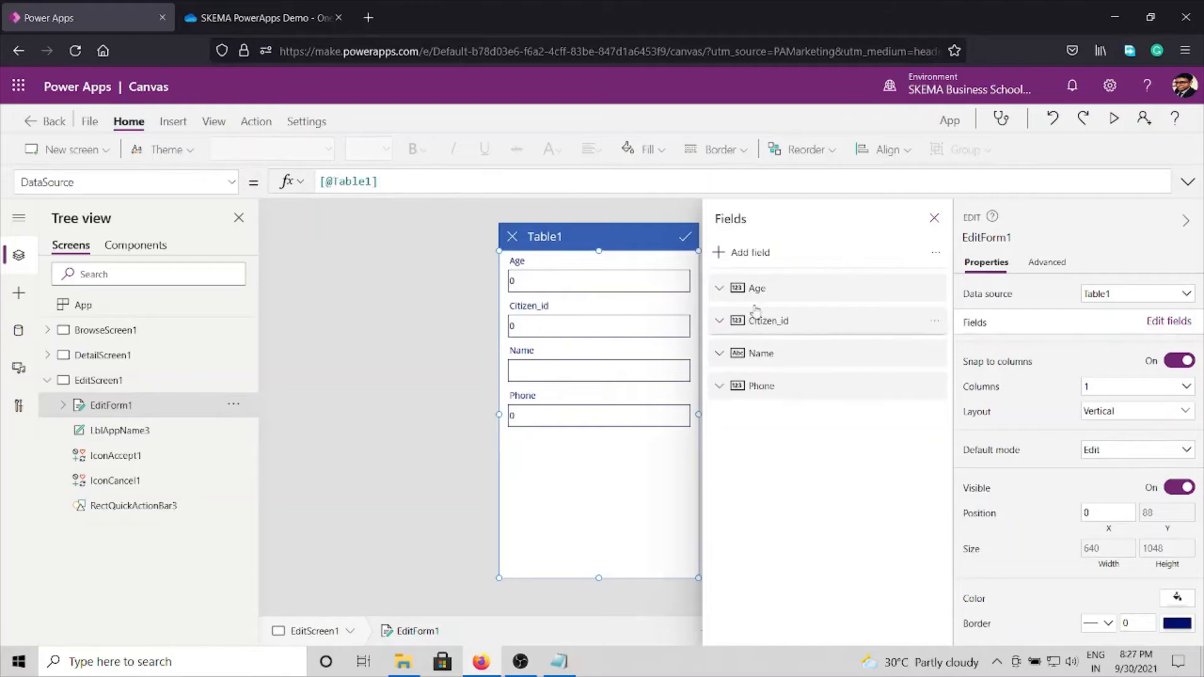
pyautogui.moveTo(758, 289); pyautogui.dragTo(799, 321)
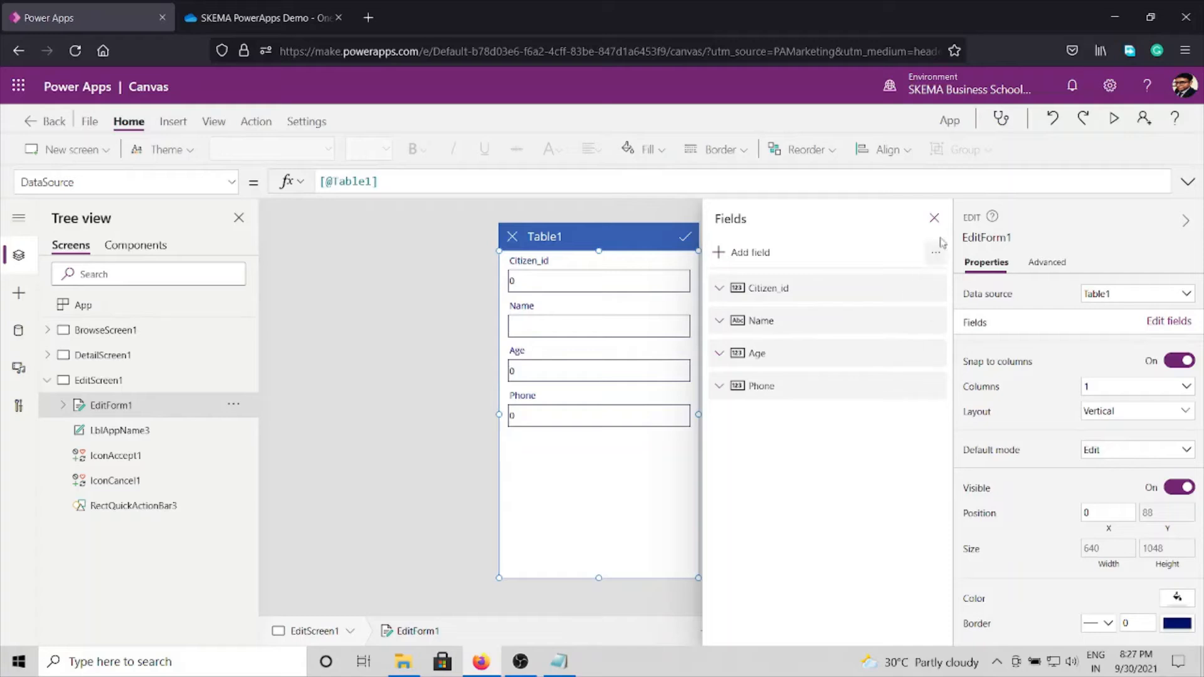
pyautogui.click(934, 217)
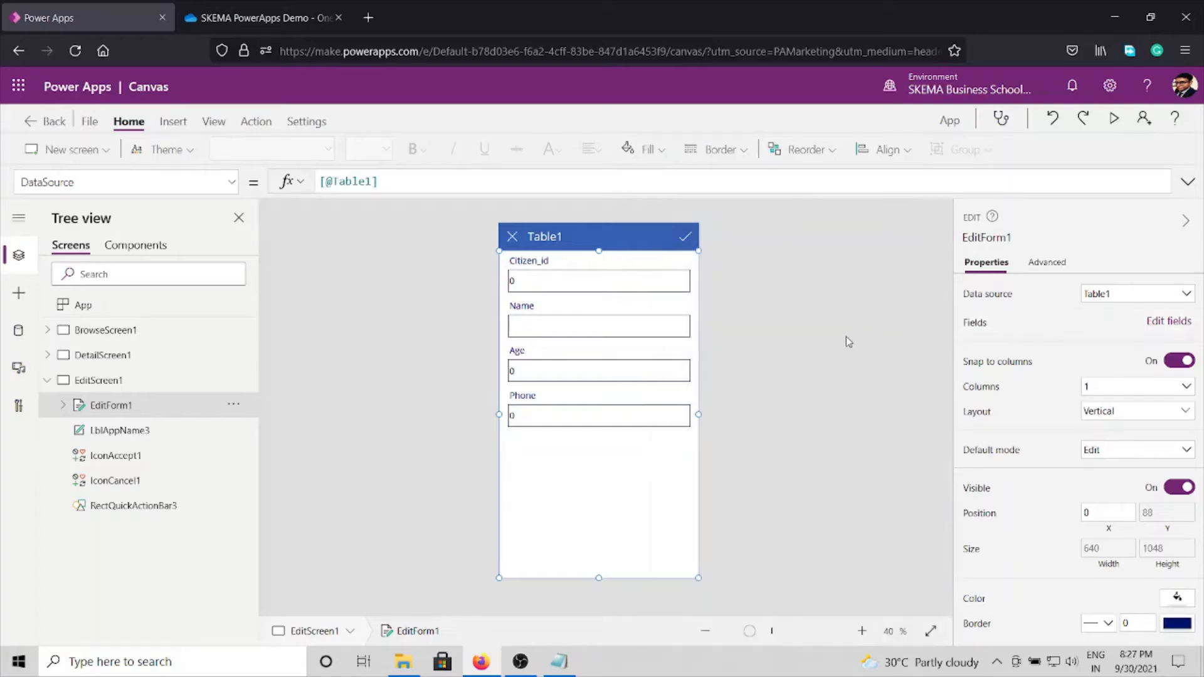
# Step: Switch to the Readme notes in Notepad and review Step 5 on adding the license check condition with the If function
pyautogui.click(562, 669)
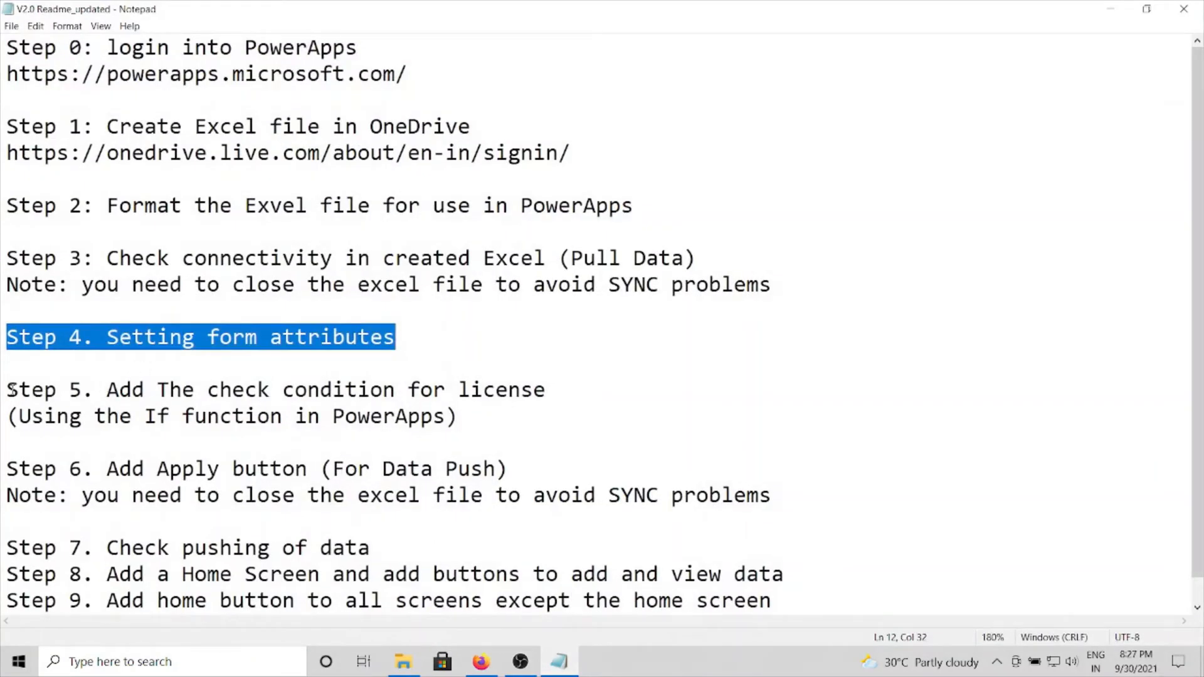
pyautogui.moveTo(8, 389); pyautogui.dragTo(504, 421)
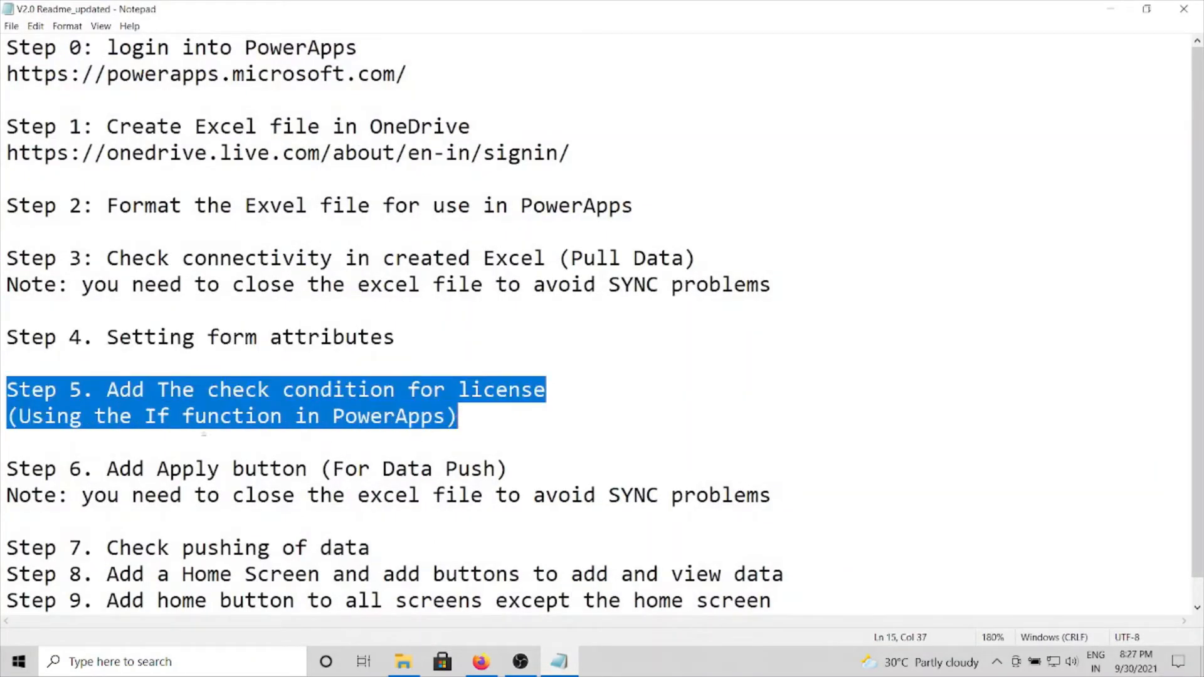
pyautogui.click(481, 415)
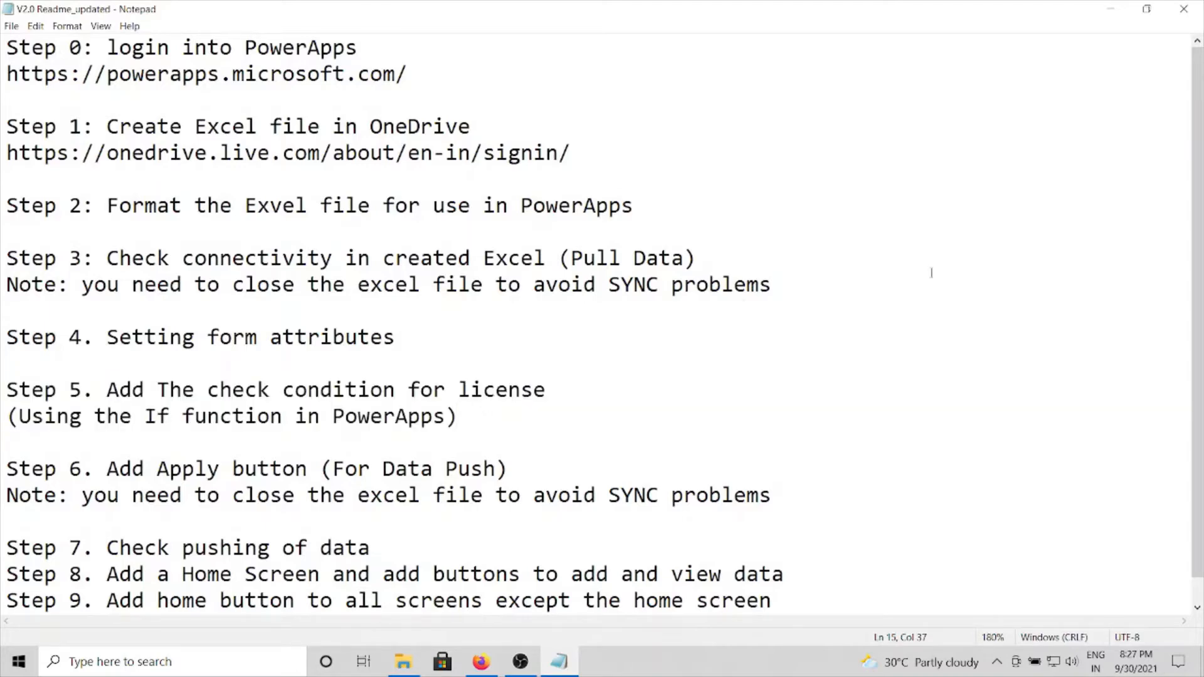
# Step: Return to Power Apps and select the ErrorMessage1 label inside the Age data card of EditForm1
pyautogui.click(1111, 9)
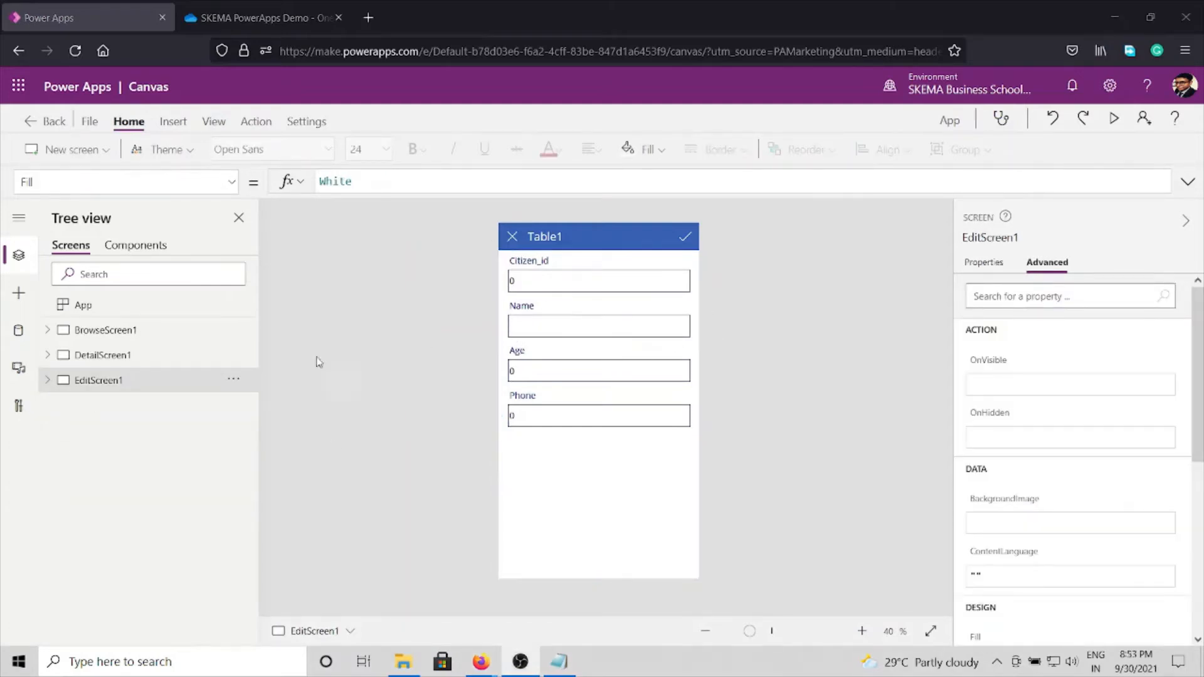
pyautogui.click(62, 372)
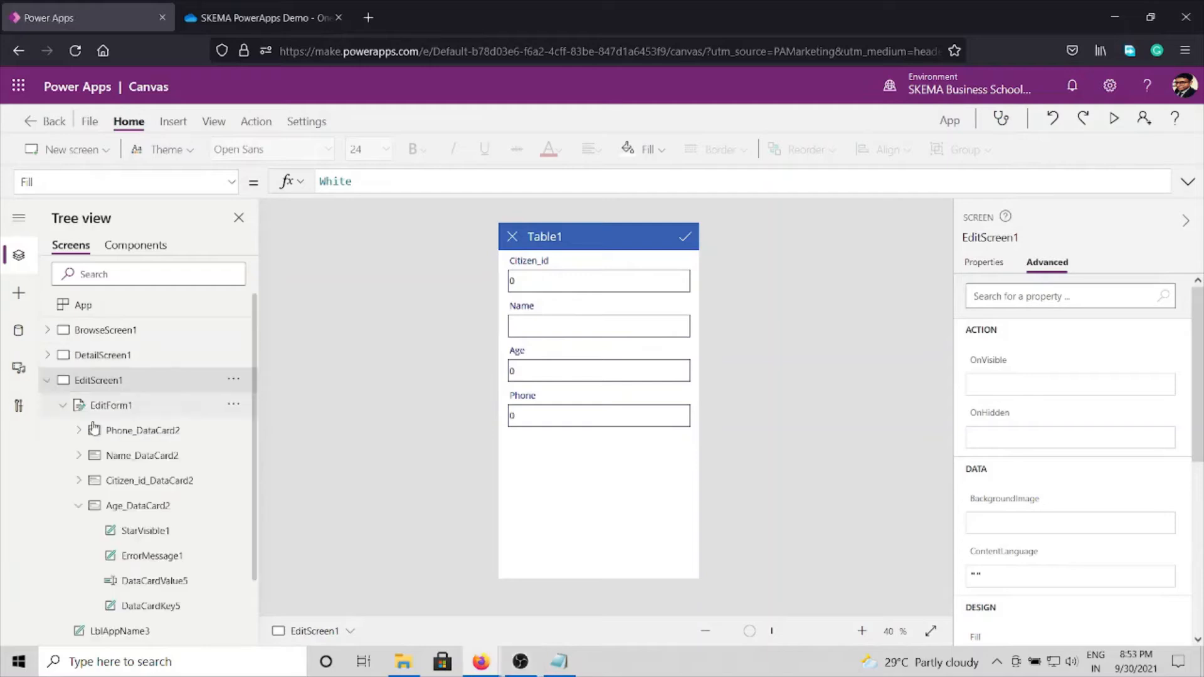
pyautogui.click(565, 358)
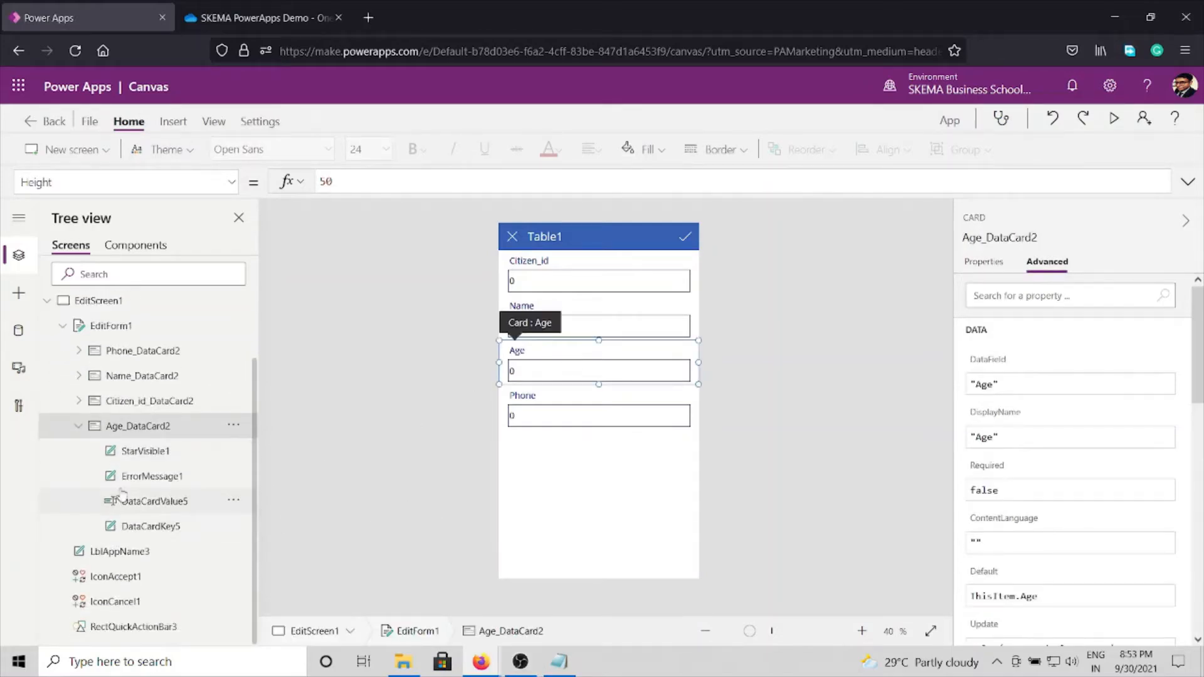
pyautogui.click(125, 478)
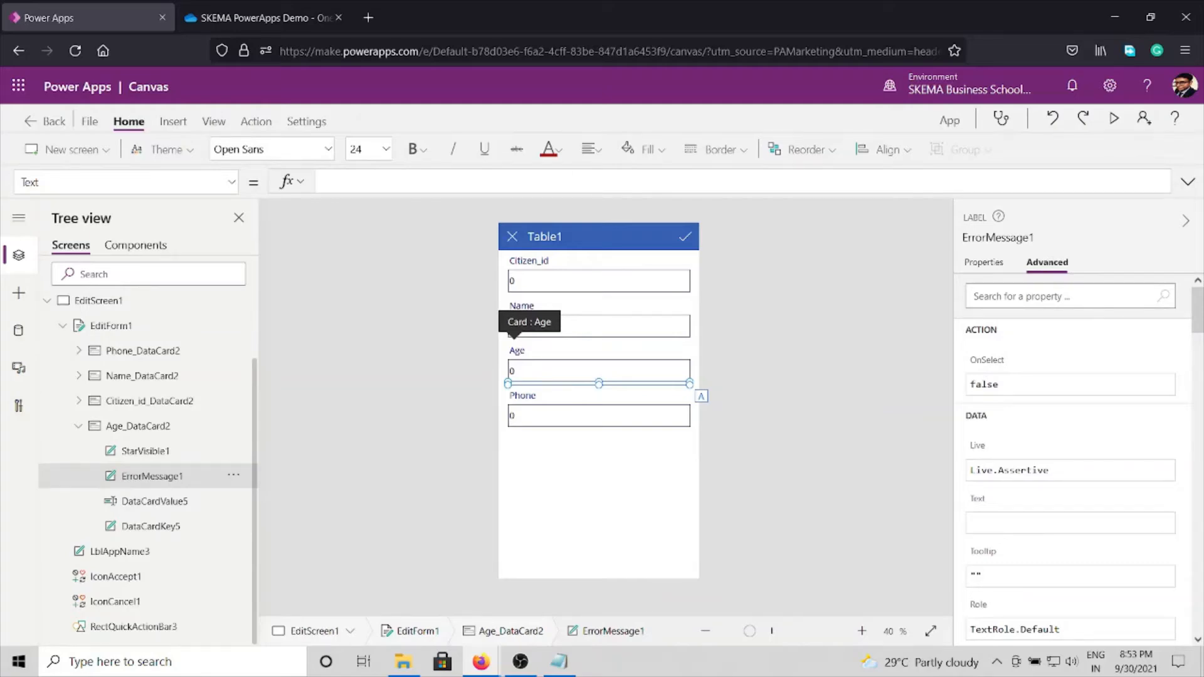
# Step: Switch to the Readme notes in Notepad and copy the Coalesce age-check formula listed under Step 5
pyautogui.click(560, 662)
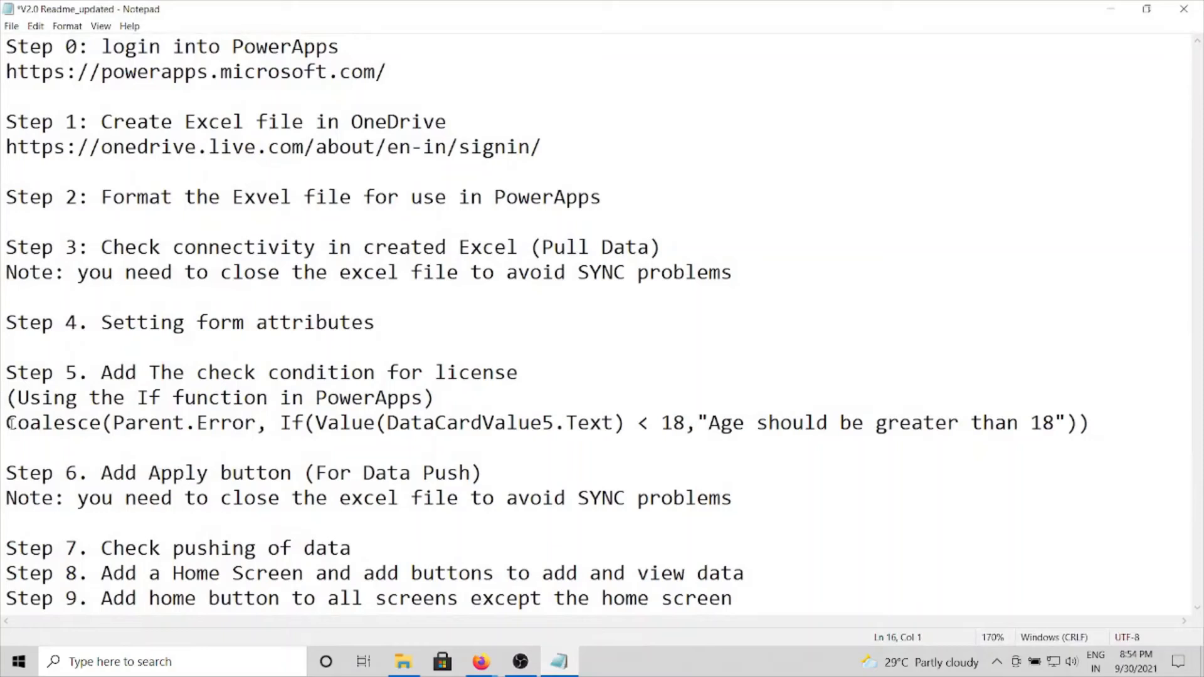
pyautogui.moveTo(10, 423); pyautogui.dragTo(1106, 422)
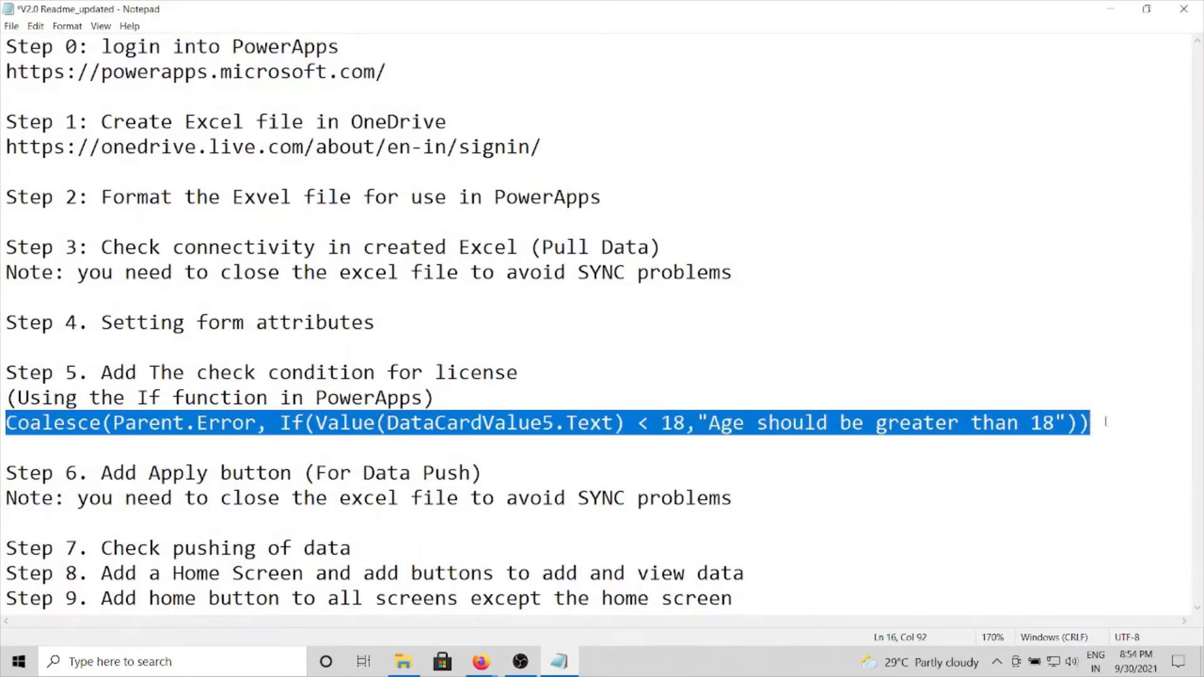
pyautogui.rightClick(566, 424)
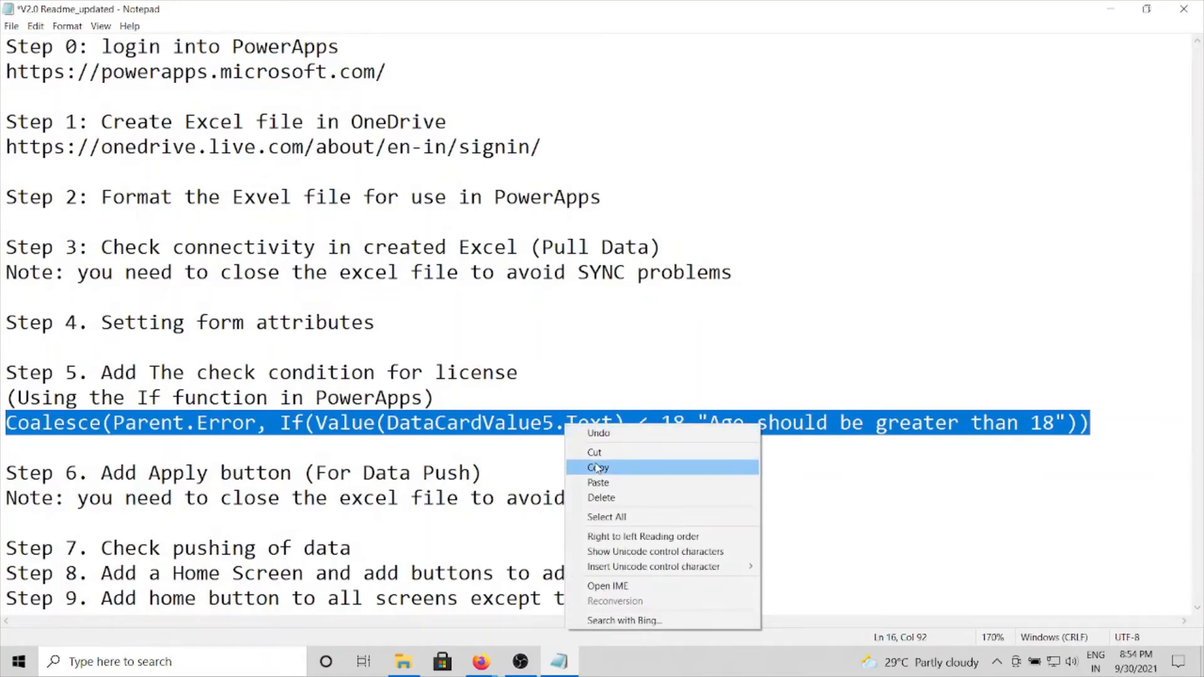
pyautogui.click(597, 468)
pyautogui.click(624, 427)
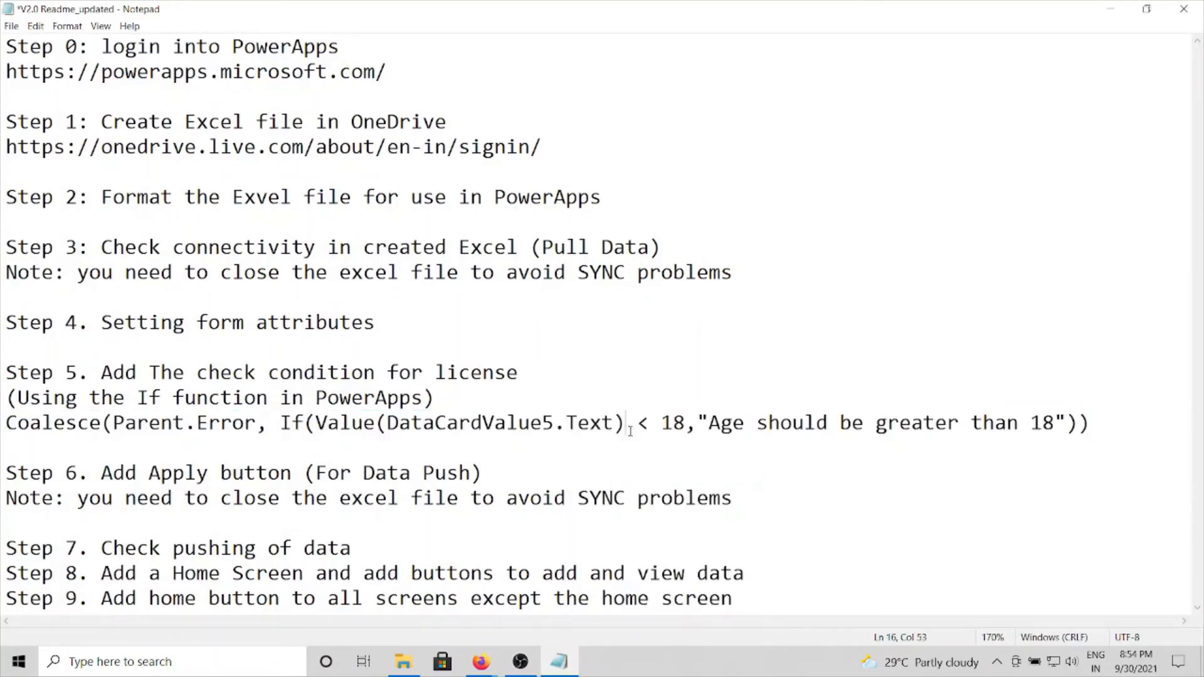
# Step: Back in Power Apps, set ErrorMessage1's Text to Coalesce(Parent.Error, If(Value(DataCardValue5.Text) < 18,"Age should be greater than 18"))
pyautogui.click(1110, 9)
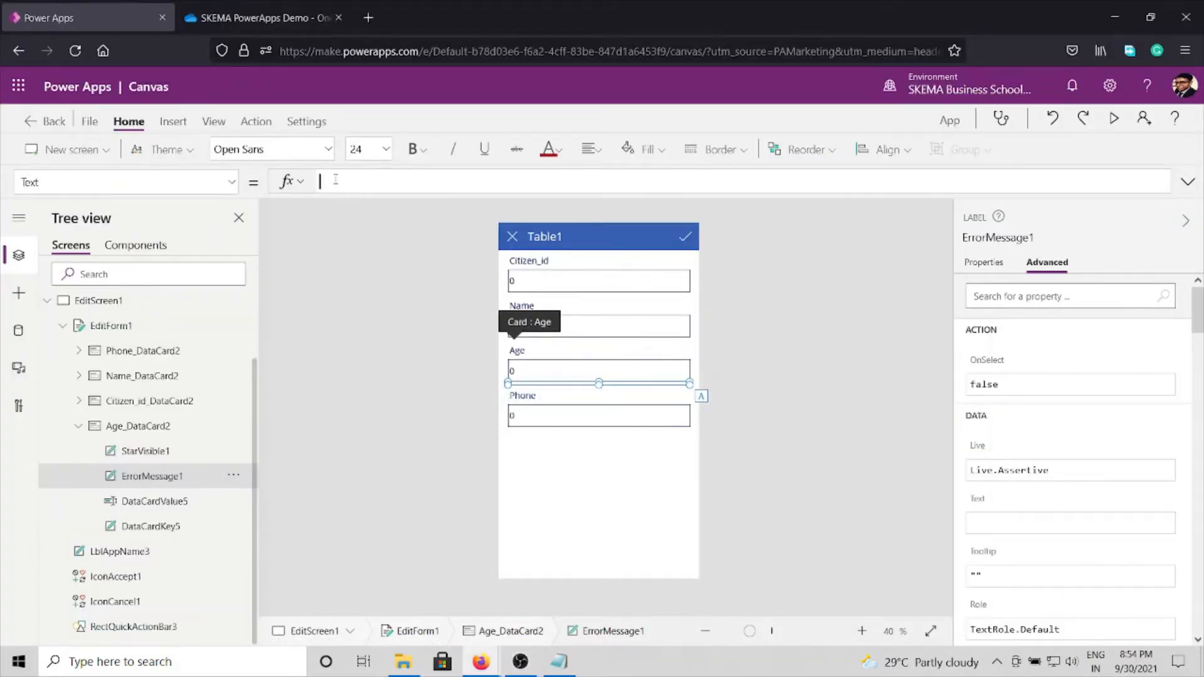
pyautogui.hotkey('ctrl', 'v')
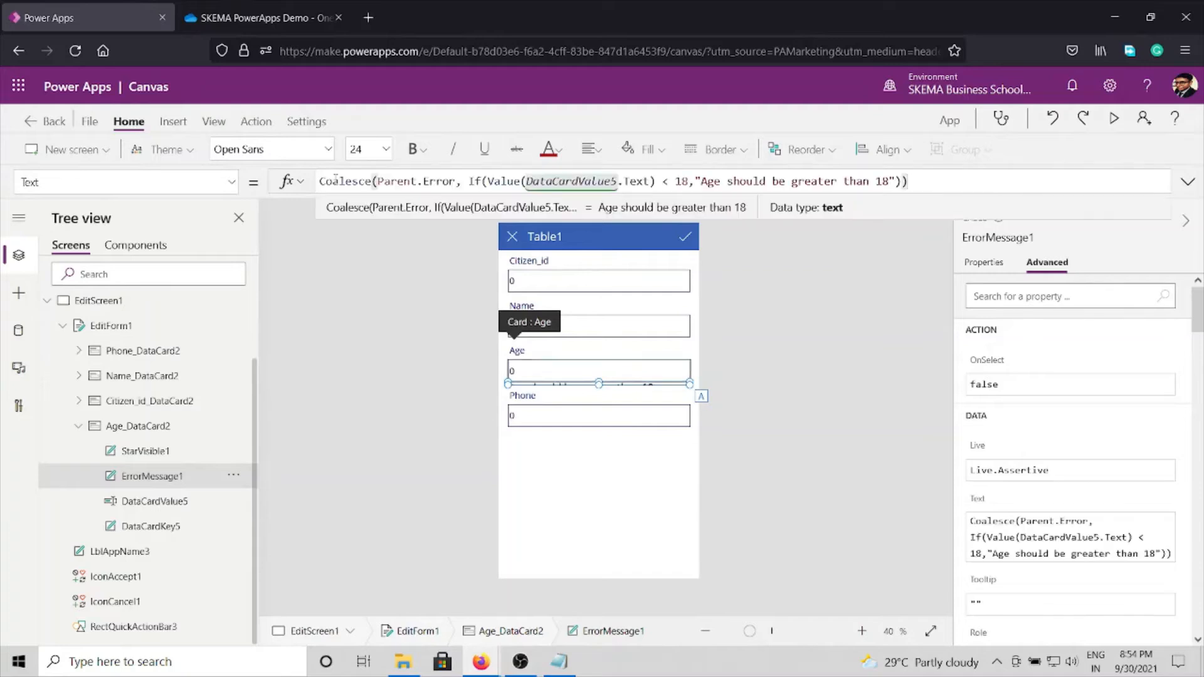
pyautogui.click(823, 435)
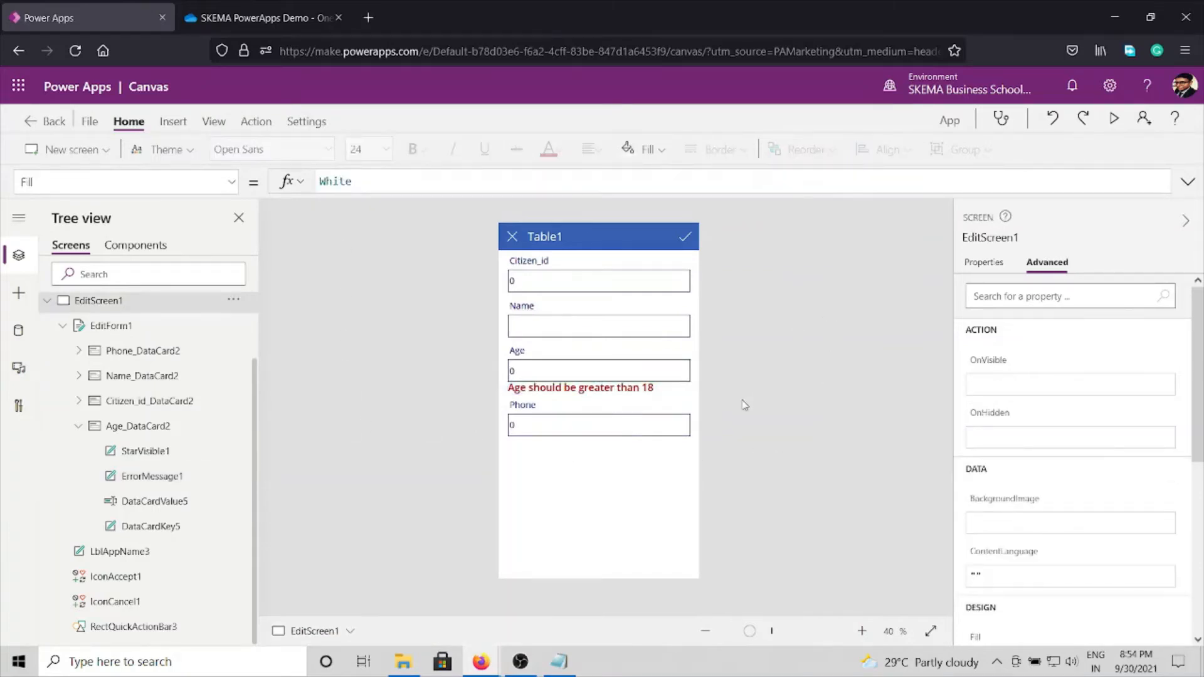
# Step: Preview the app and fill in the Citizen_id and the citizen's name on the edit form
pyautogui.click(1114, 121)
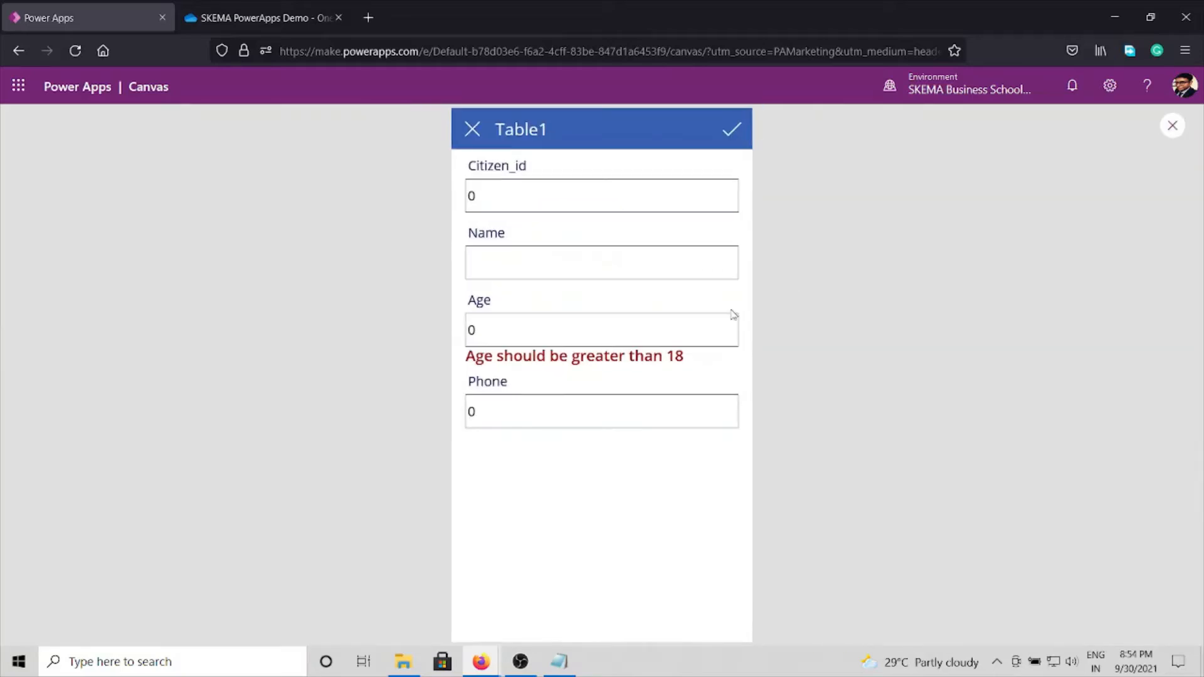
pyautogui.click(489, 196)
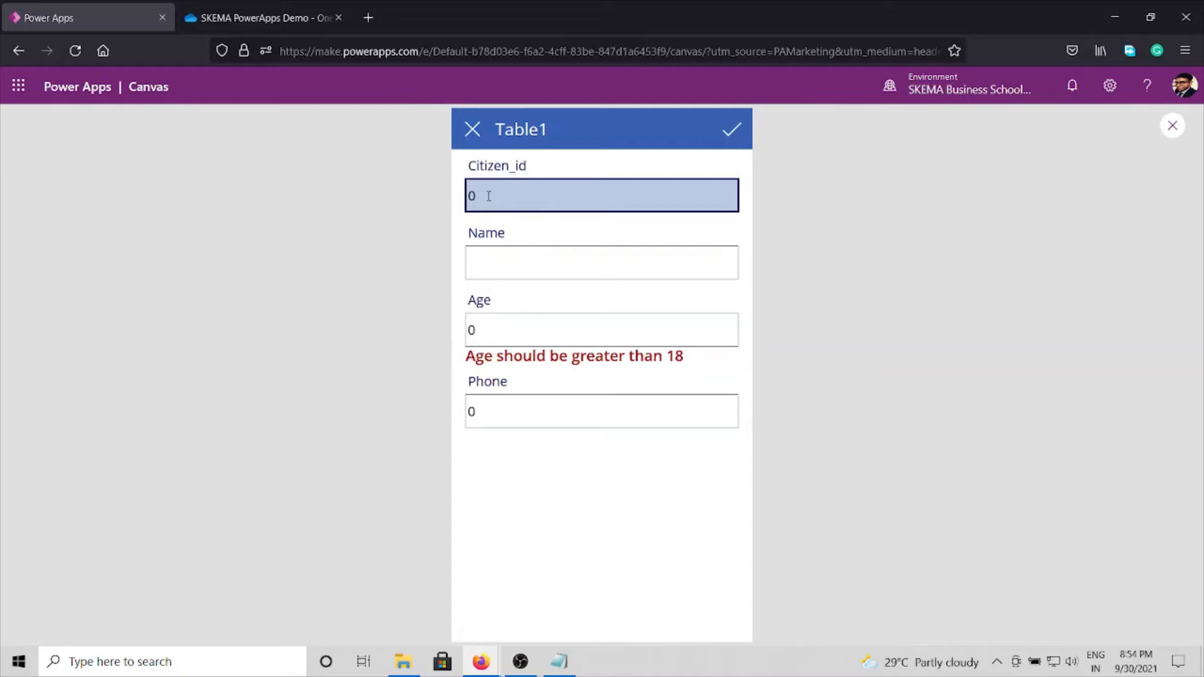
pyautogui.doubleClick(489, 197)
pyautogui.write('515161')
pyautogui.click(484, 262)
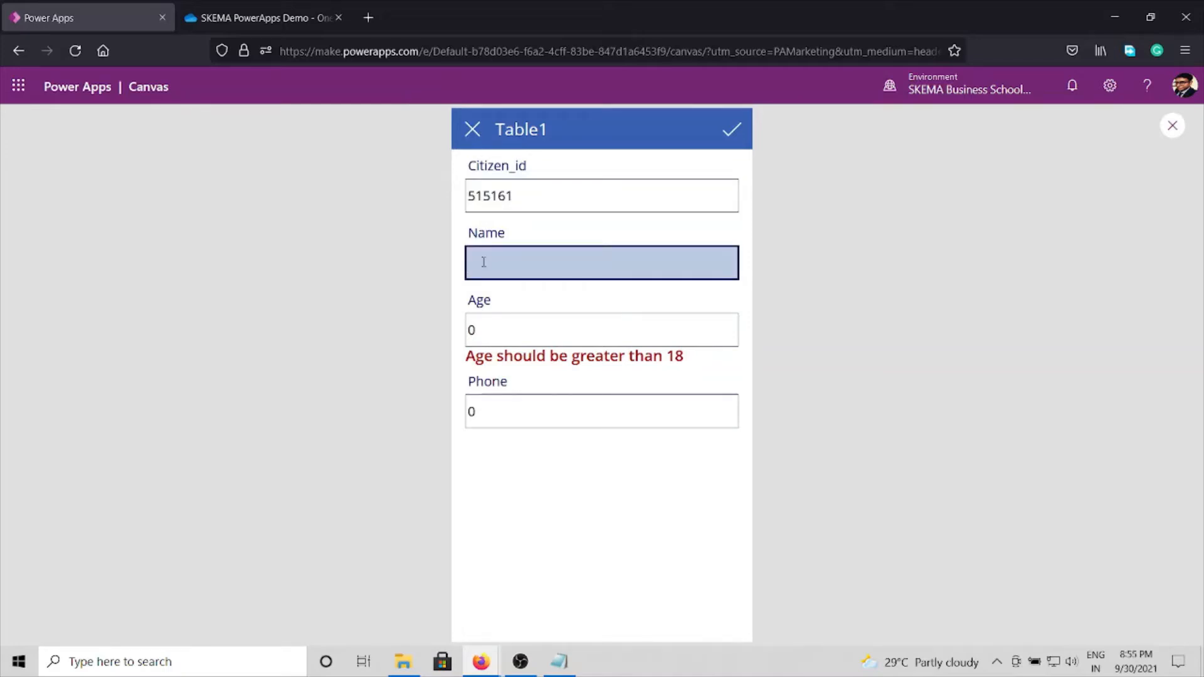
pyautogui.write('John')
# Step: Set Age to 36, enter the citizen's phone number and close the app preview
pyautogui.click(477, 335)
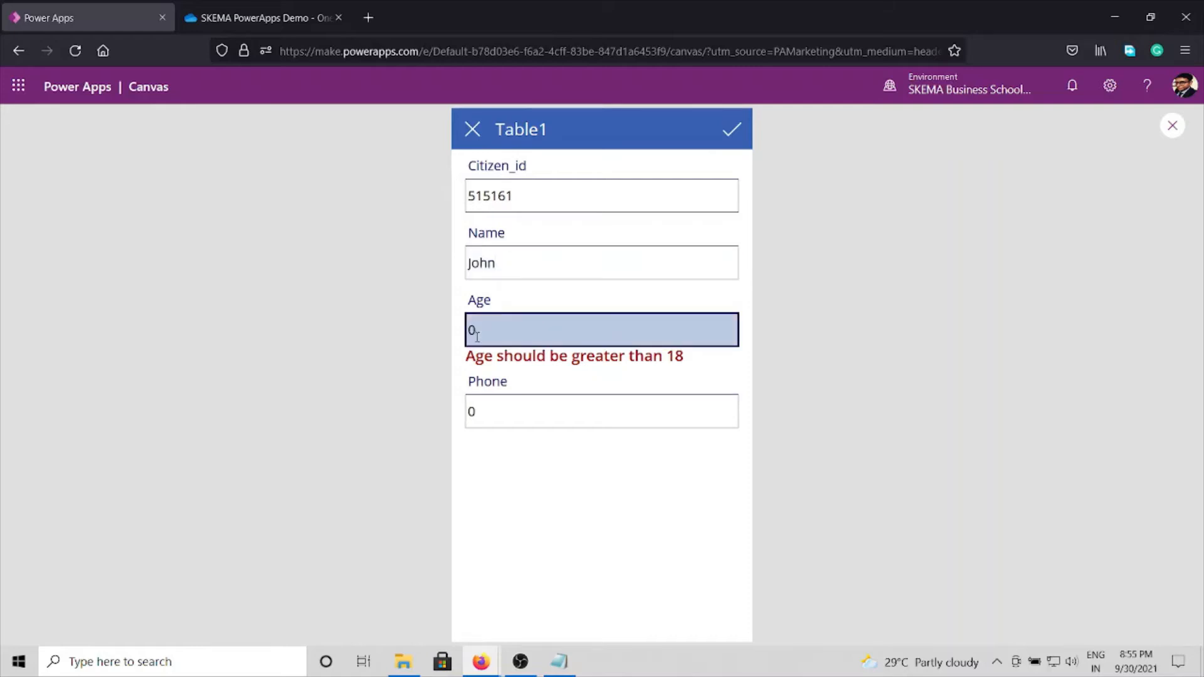
pyautogui.press('BackSpace')
pyautogui.write('36')
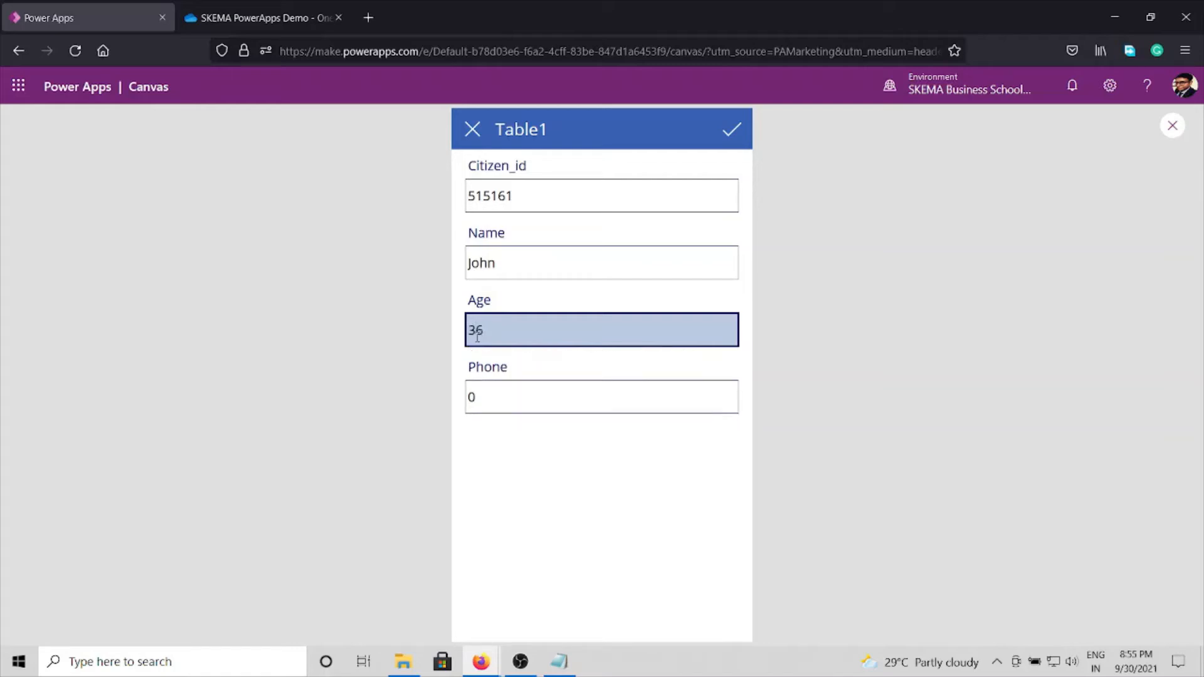
pyautogui.click(503, 407)
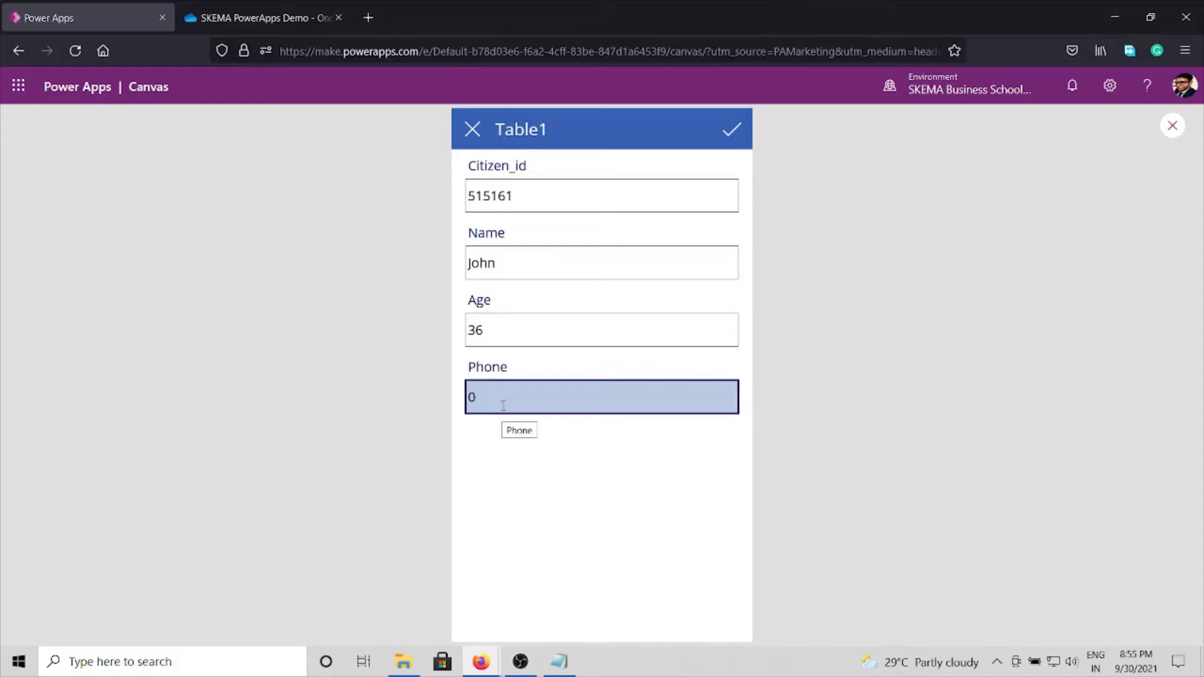
pyautogui.press('BackSpace')
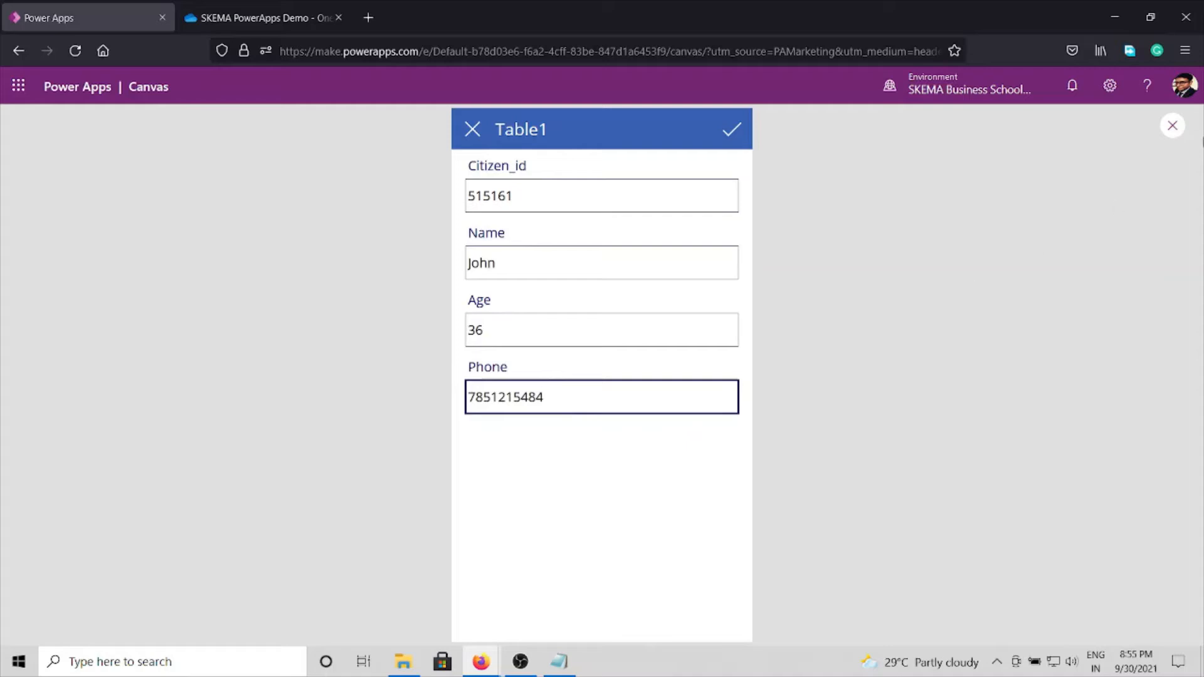
pyautogui.click(1172, 129)
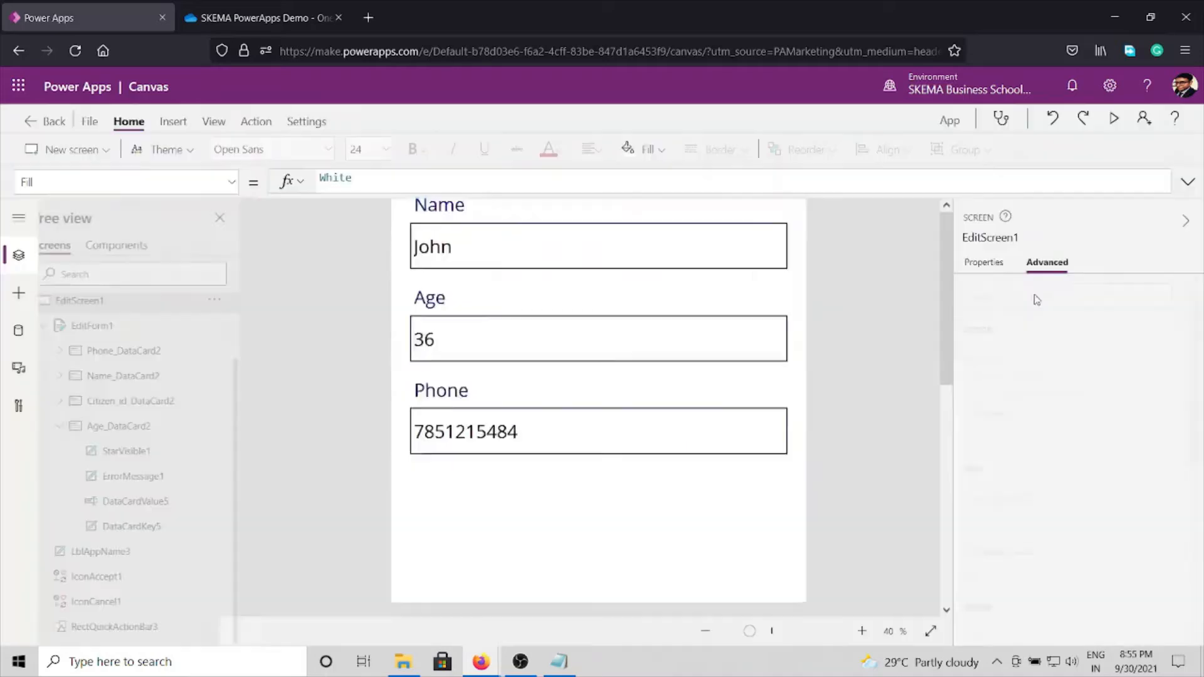
pyautogui.click(728, 433)
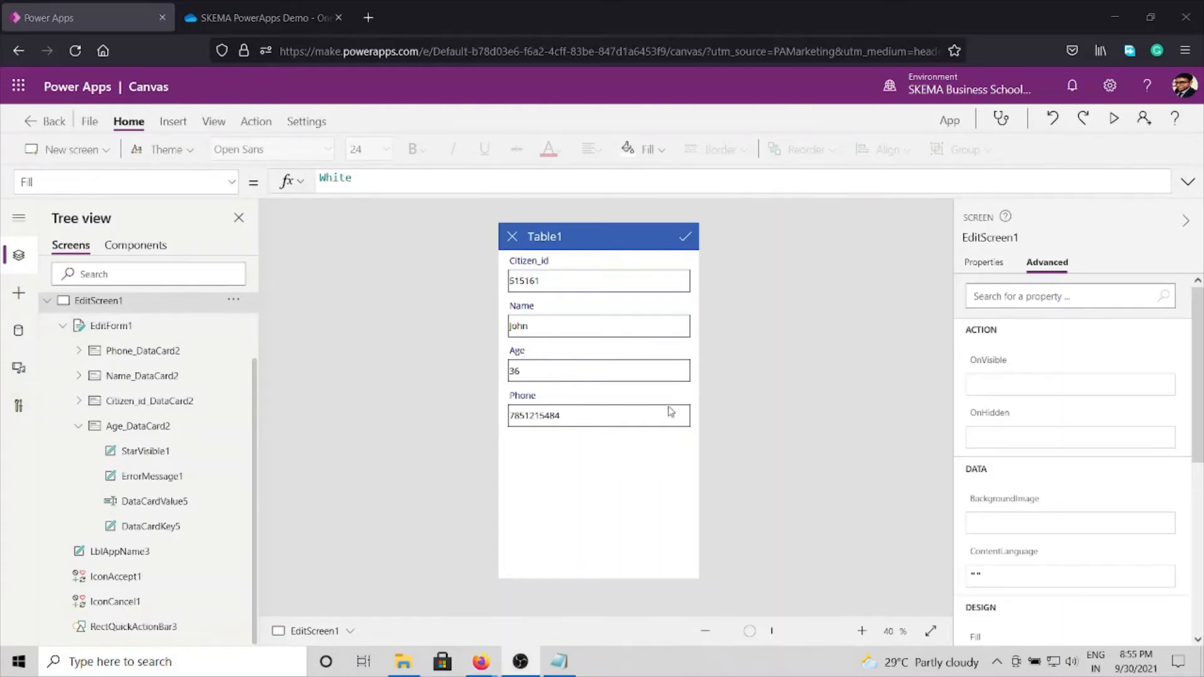
# Step: Switch to the Readme notes in Notepad, review Step 6 on adding the Apply button and return to Power Apps
pyautogui.click(569, 665)
pyautogui.moveTo(9, 474); pyautogui.dragTo(489, 470)
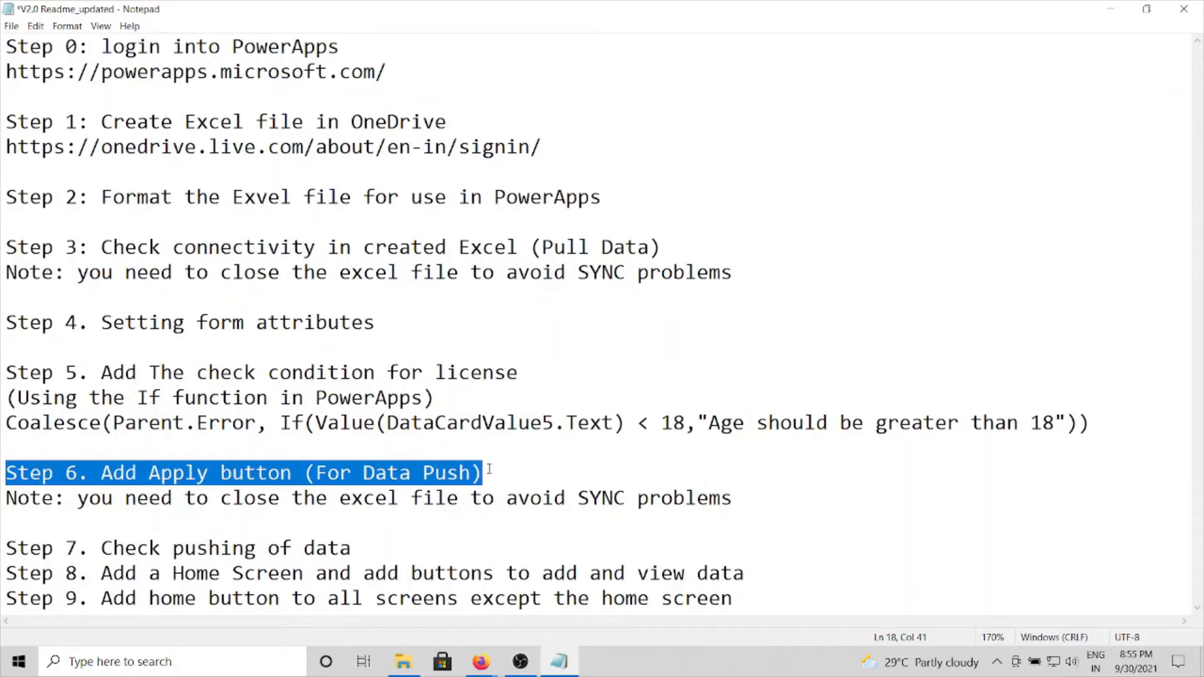
pyautogui.click(490, 470)
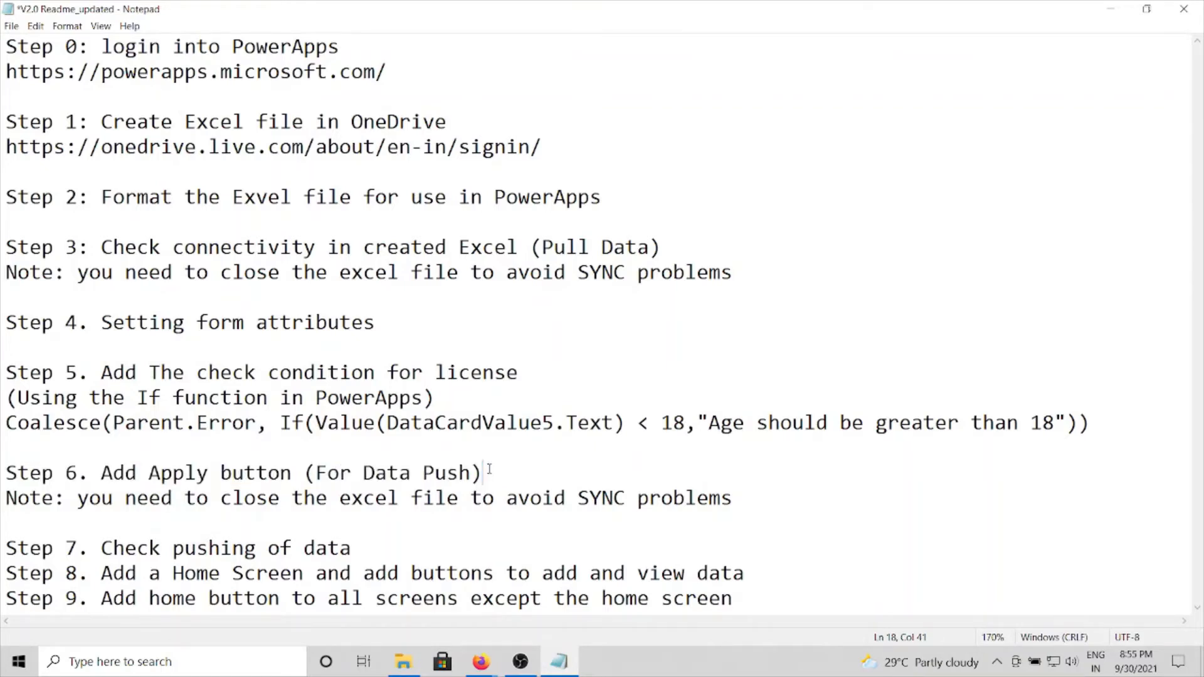
pyautogui.click(1106, 14)
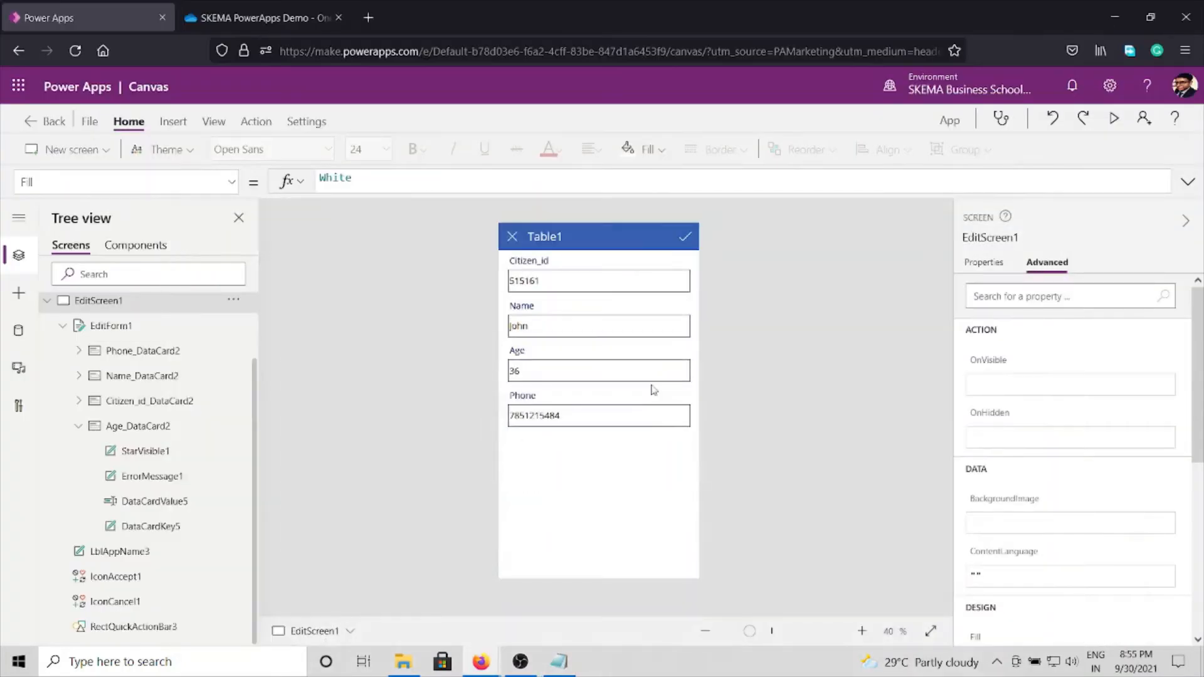
# Step: Insert a button on EditScreen1 and place it centred below the Phone field, at about X 180, Y 815
pyautogui.click(173, 121)
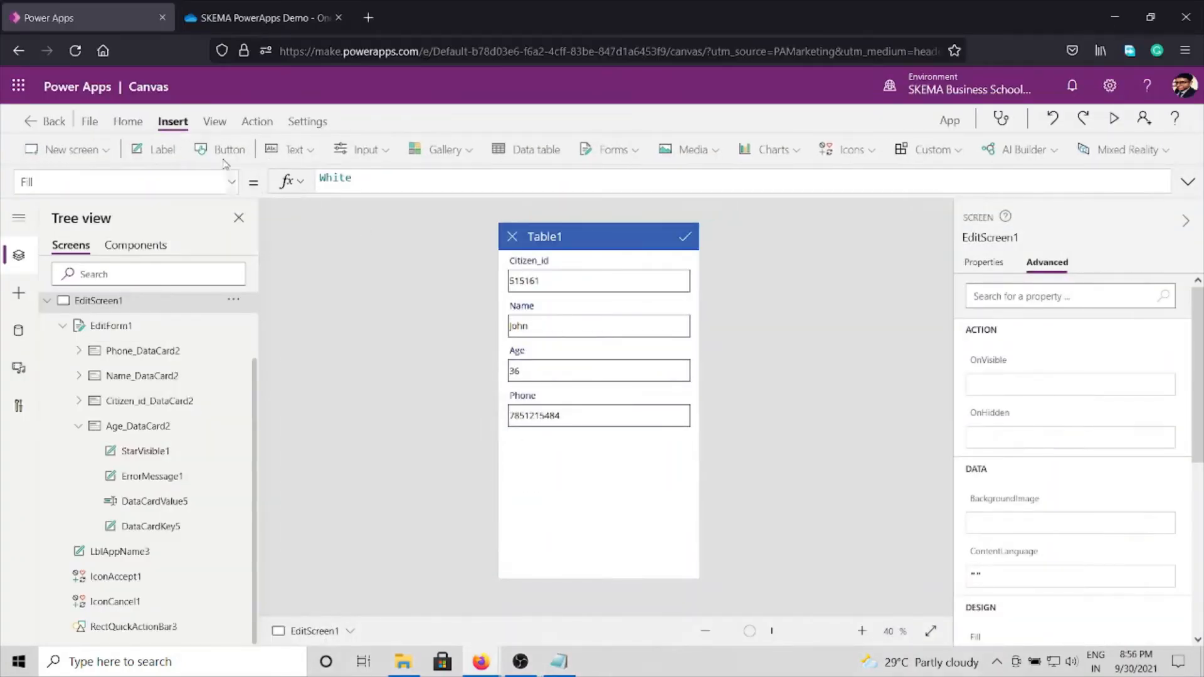
pyautogui.click(227, 149)
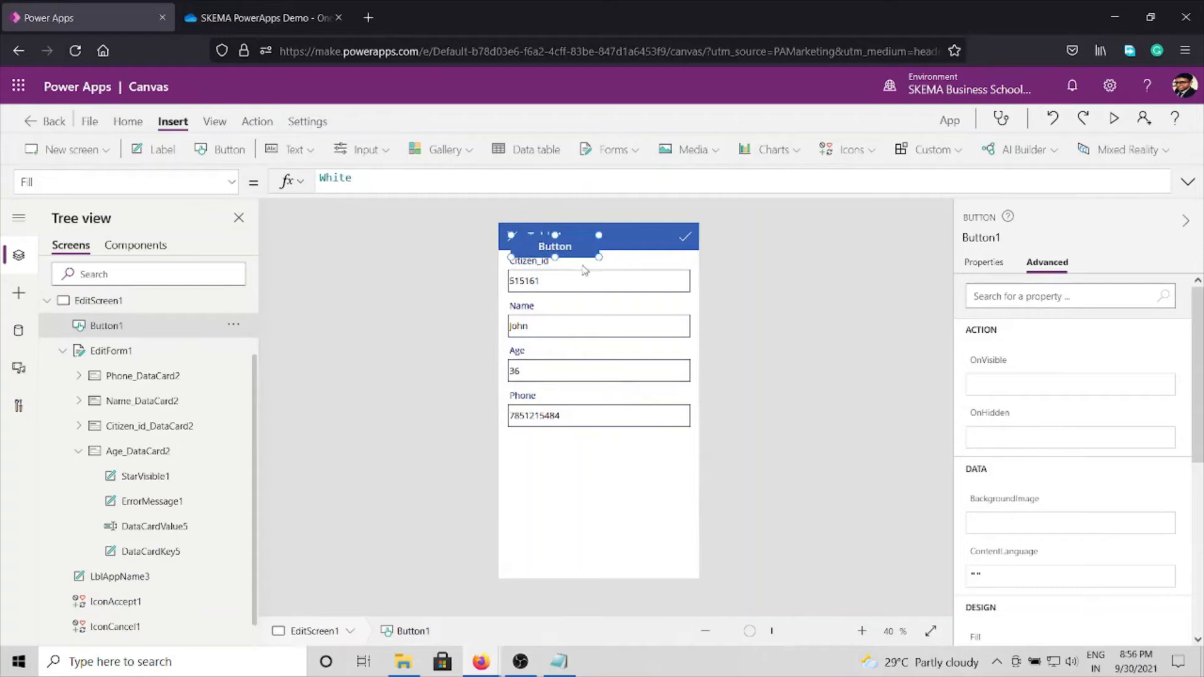
pyautogui.moveTo(609, 315); pyautogui.dragTo(622, 493)
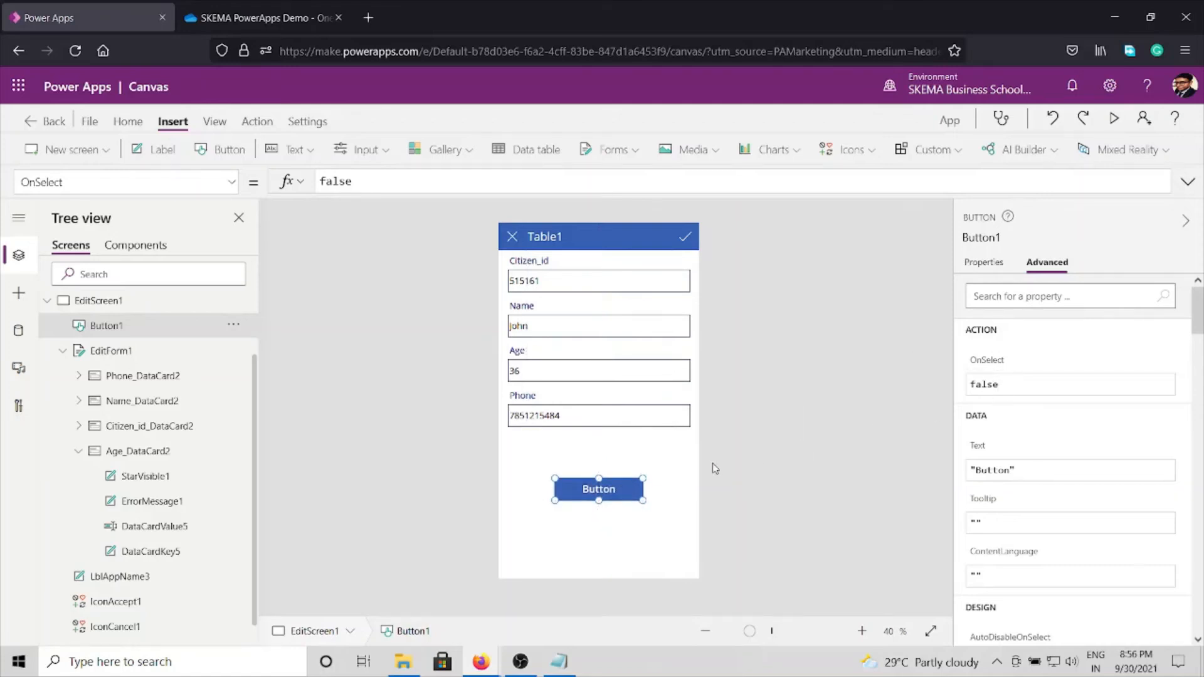
# Step: Change the new button's text to Apply
pyautogui.click(994, 265)
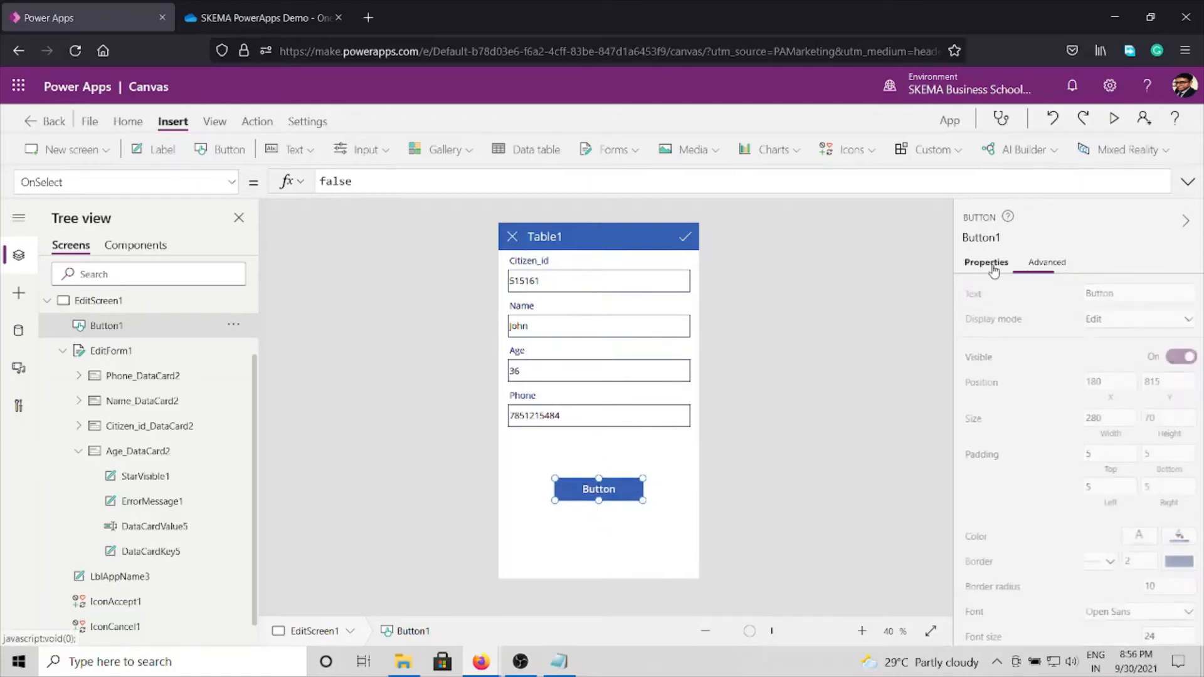
pyautogui.click(1125, 292)
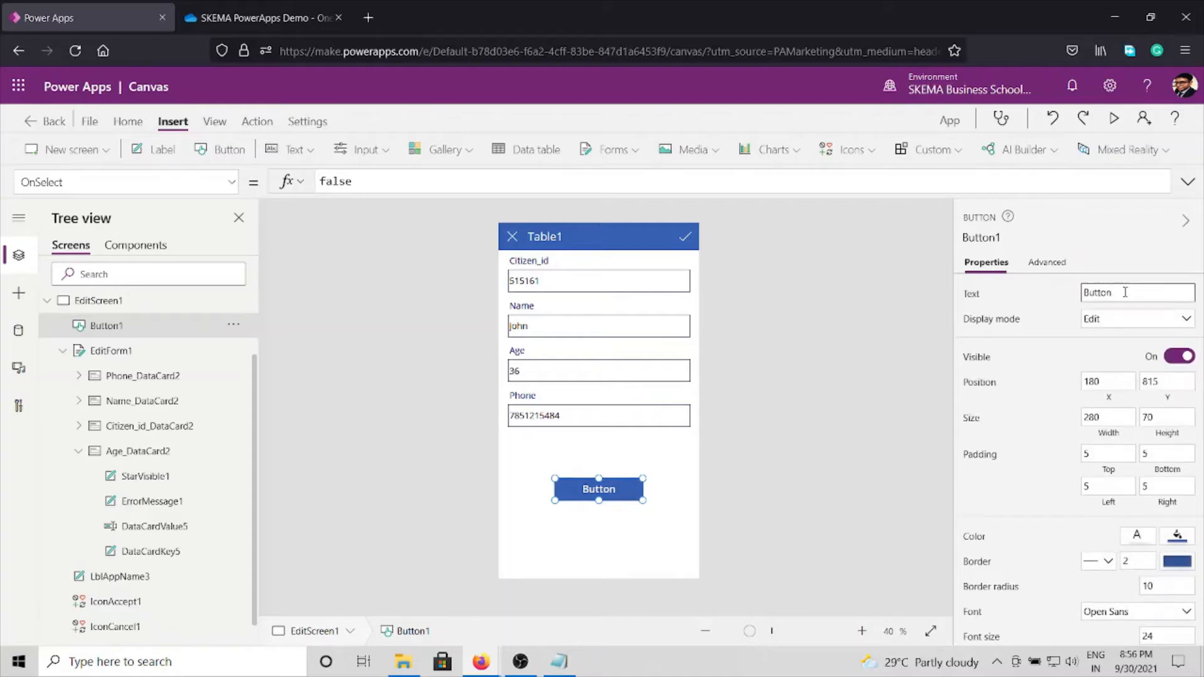
pyautogui.doubleClick(1126, 292)
pyautogui.write('AApply')
# Step: Set the Apply button's OnSelect action to SubmitForm(EditForm1)
pyautogui.click(1047, 267)
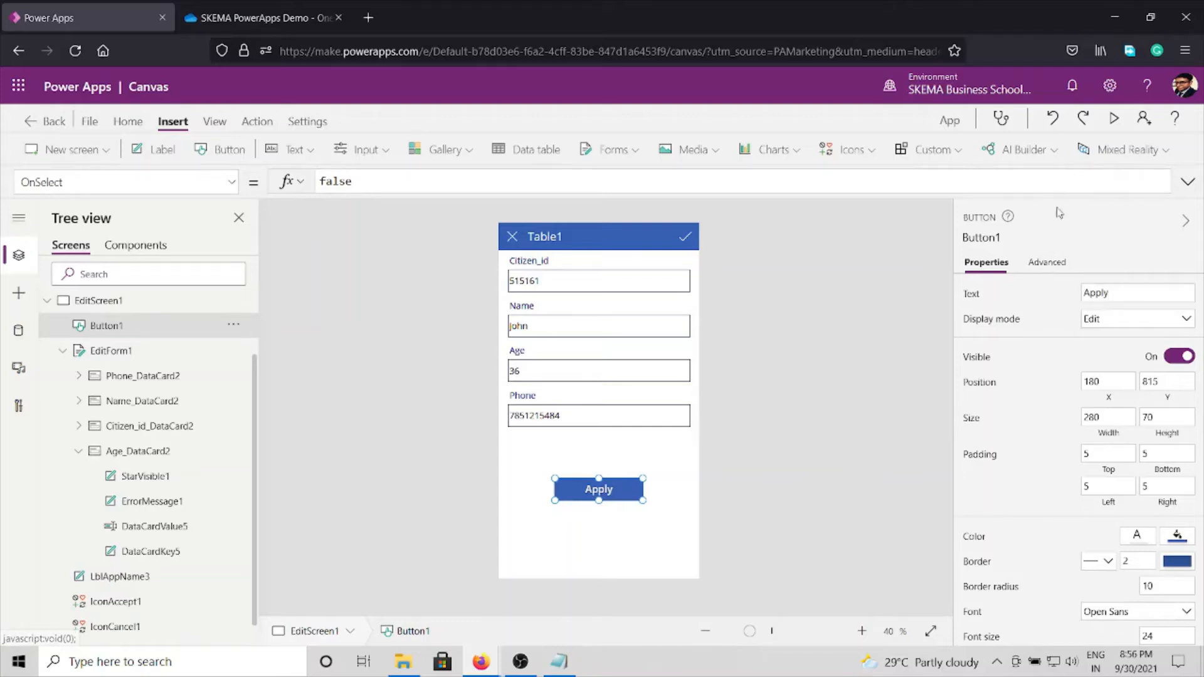
pyautogui.click(1054, 269)
pyautogui.click(1024, 381)
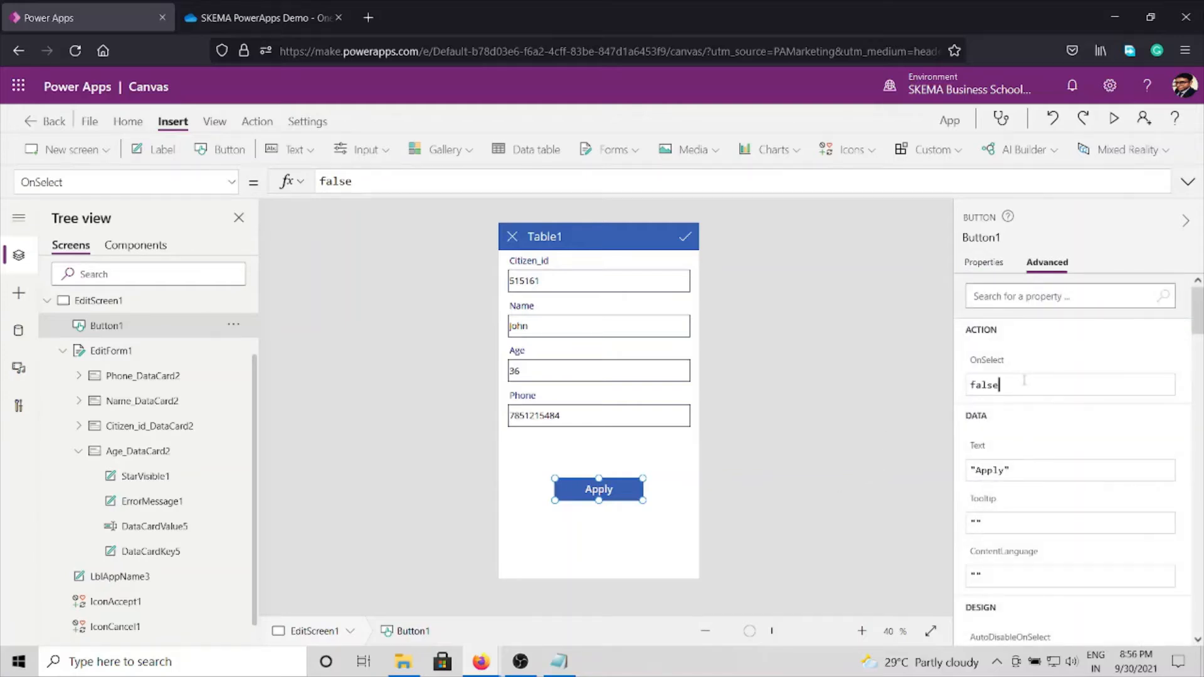
pyautogui.hotkey('ctrl', 'a')
pyautogui.write('Submit')
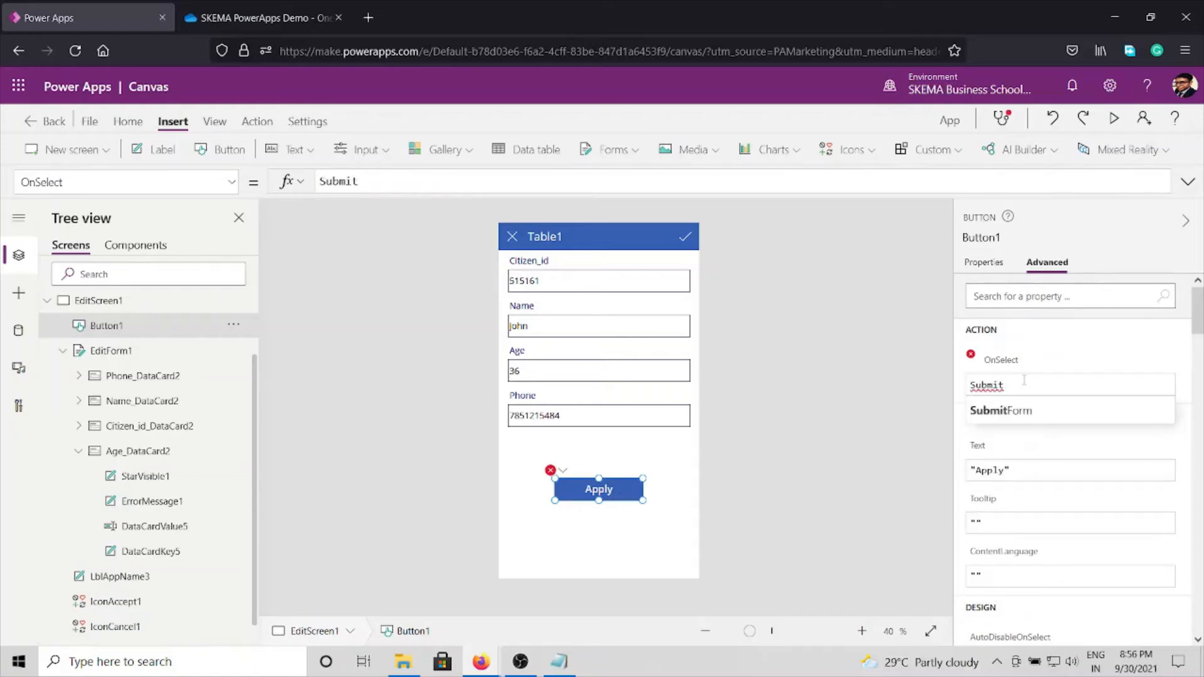
pyautogui.press('Down')
pyautogui.press('Tab')
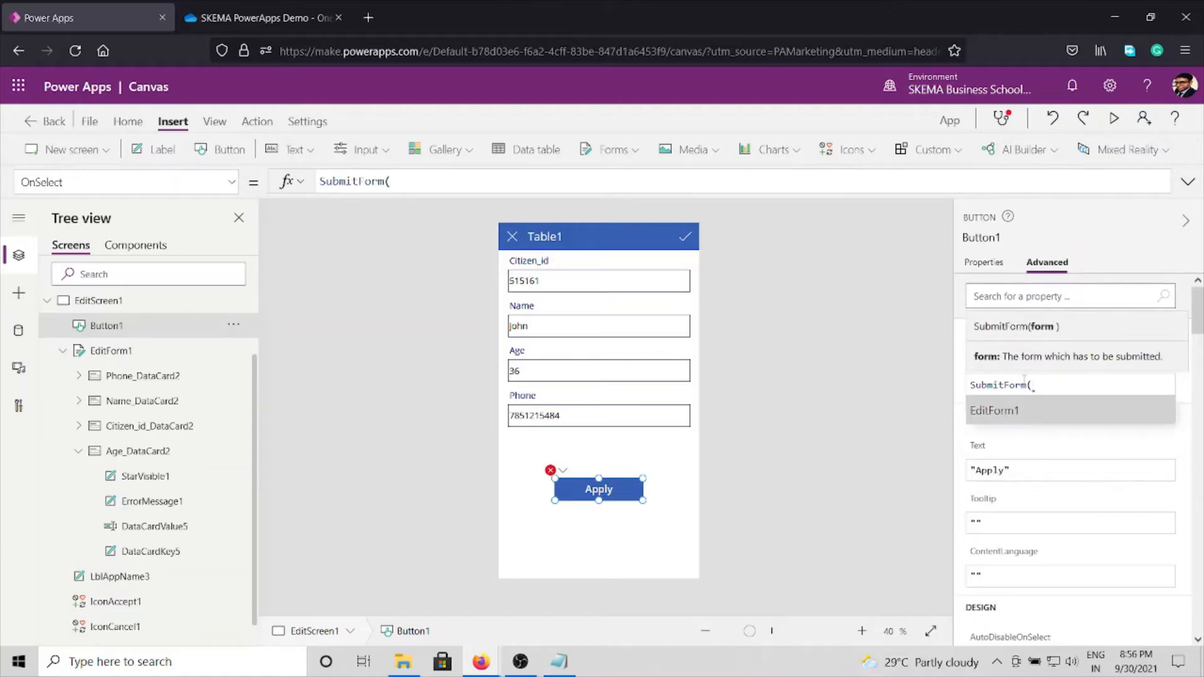
pyautogui.press('Tab')
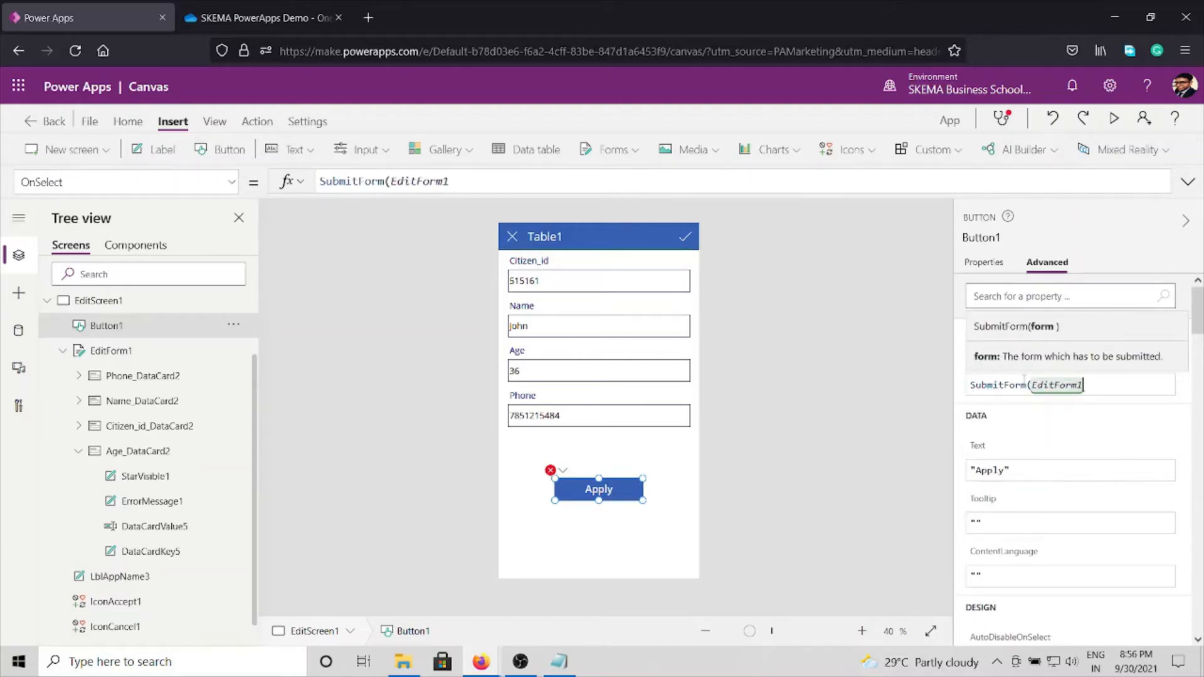
pyautogui.write(')')
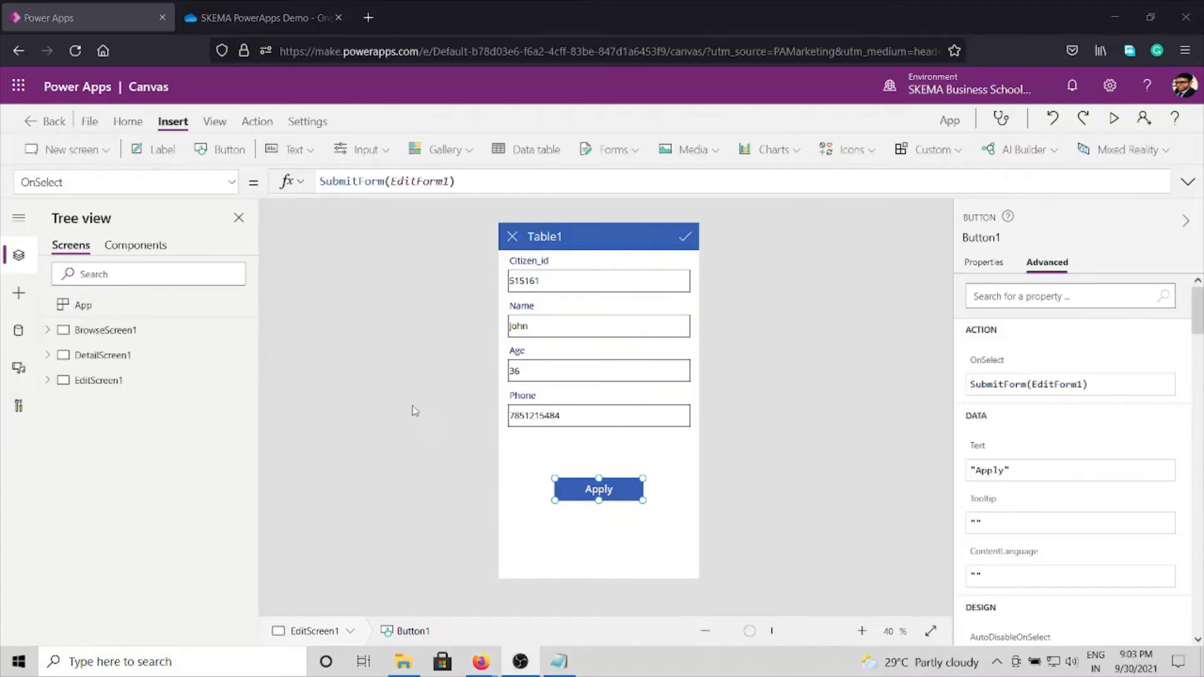
# Step: Add a blank screen, Screen1, to the app and delete the surplus blank Screen2
pyautogui.click(105, 155)
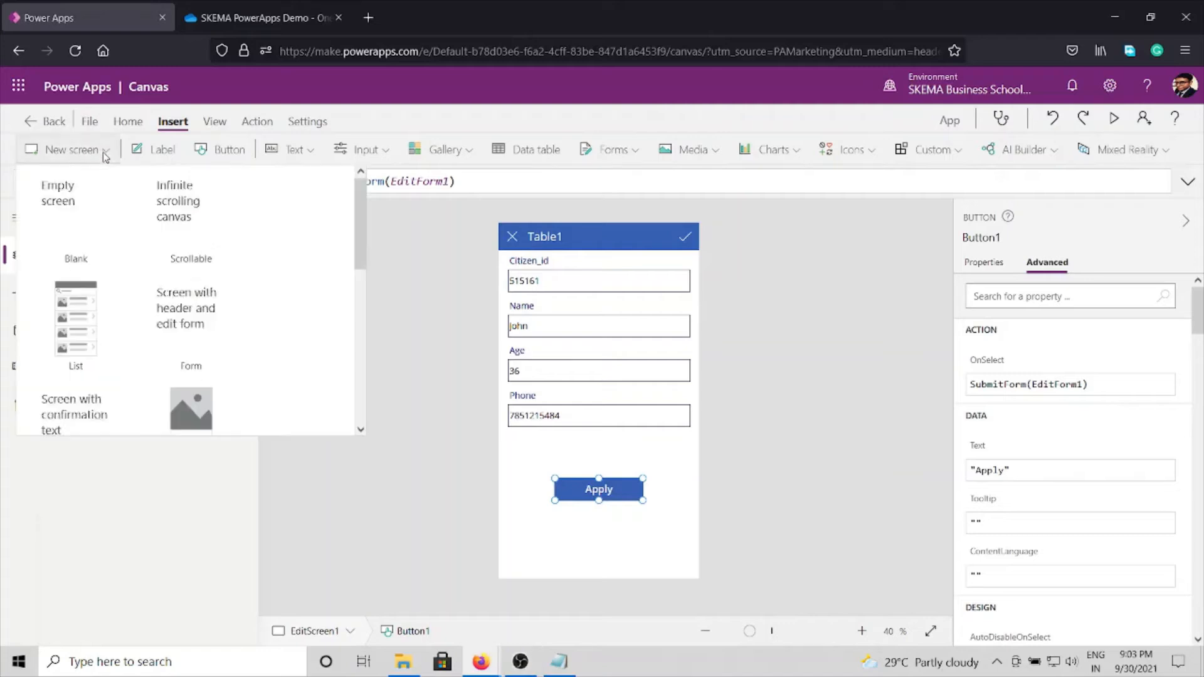
pyautogui.click(104, 154)
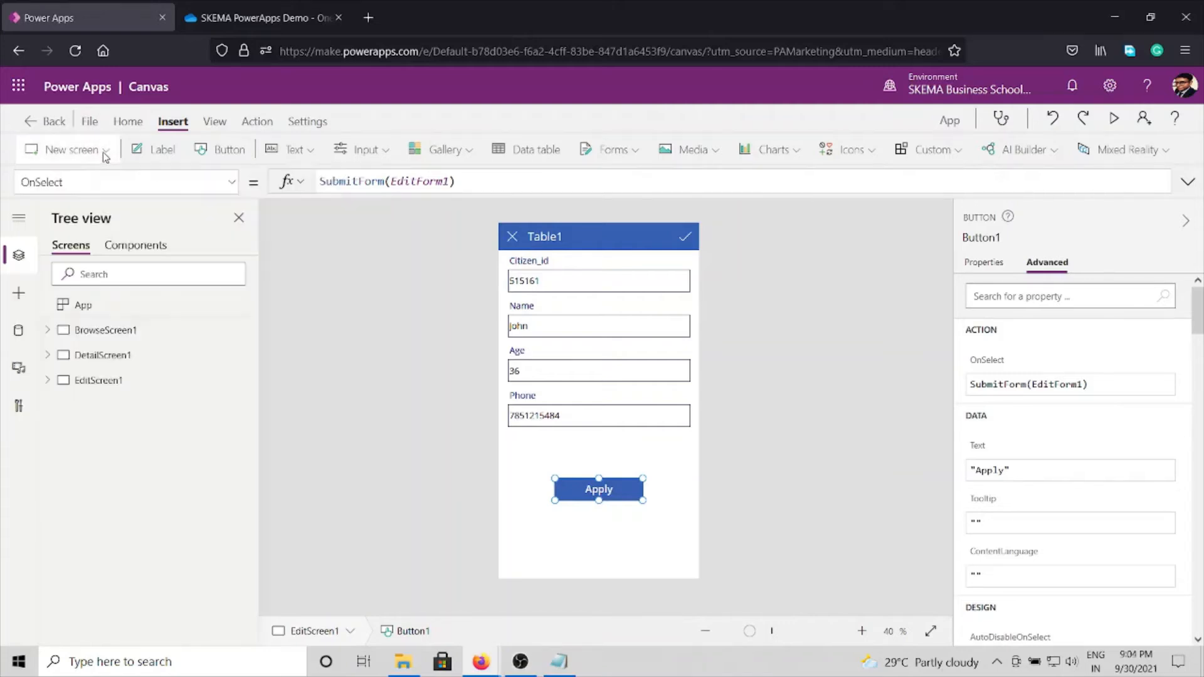
pyautogui.click(101, 150)
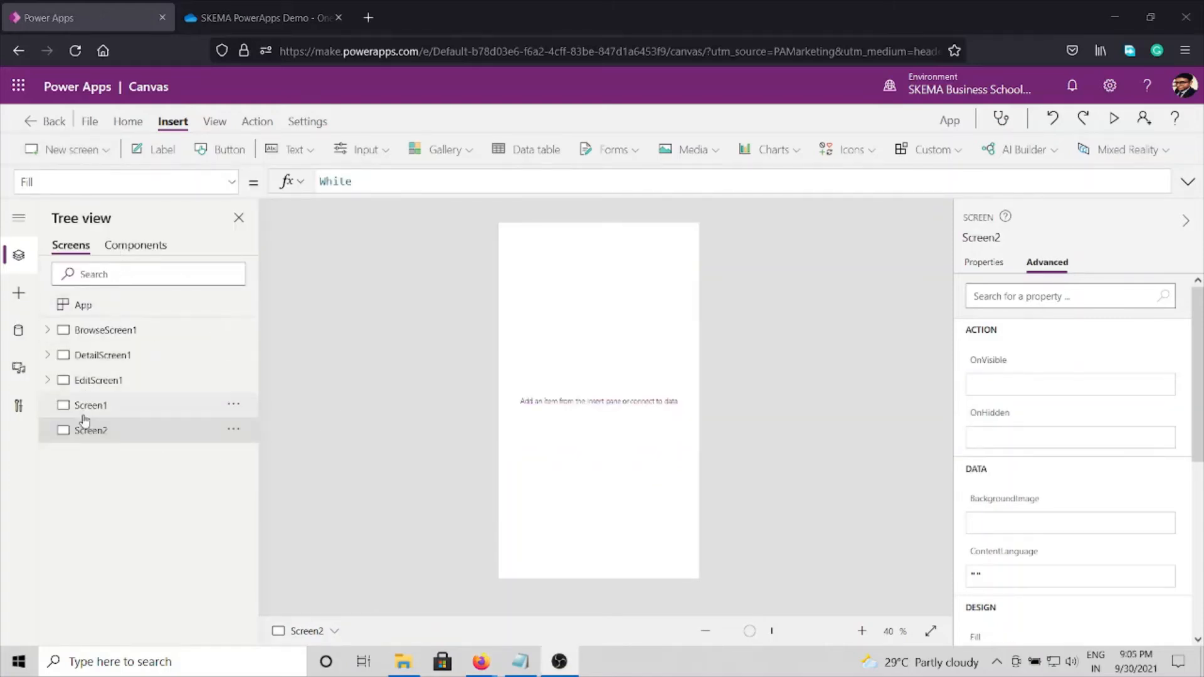
pyautogui.click(233, 430)
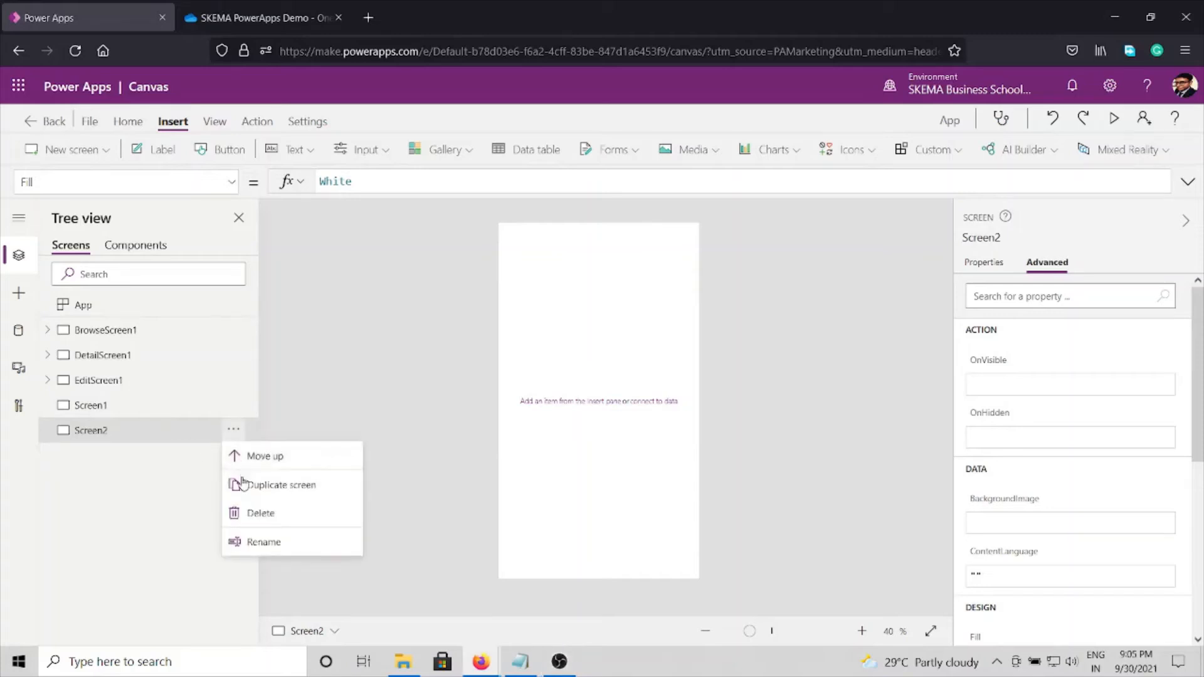
pyautogui.click(260, 513)
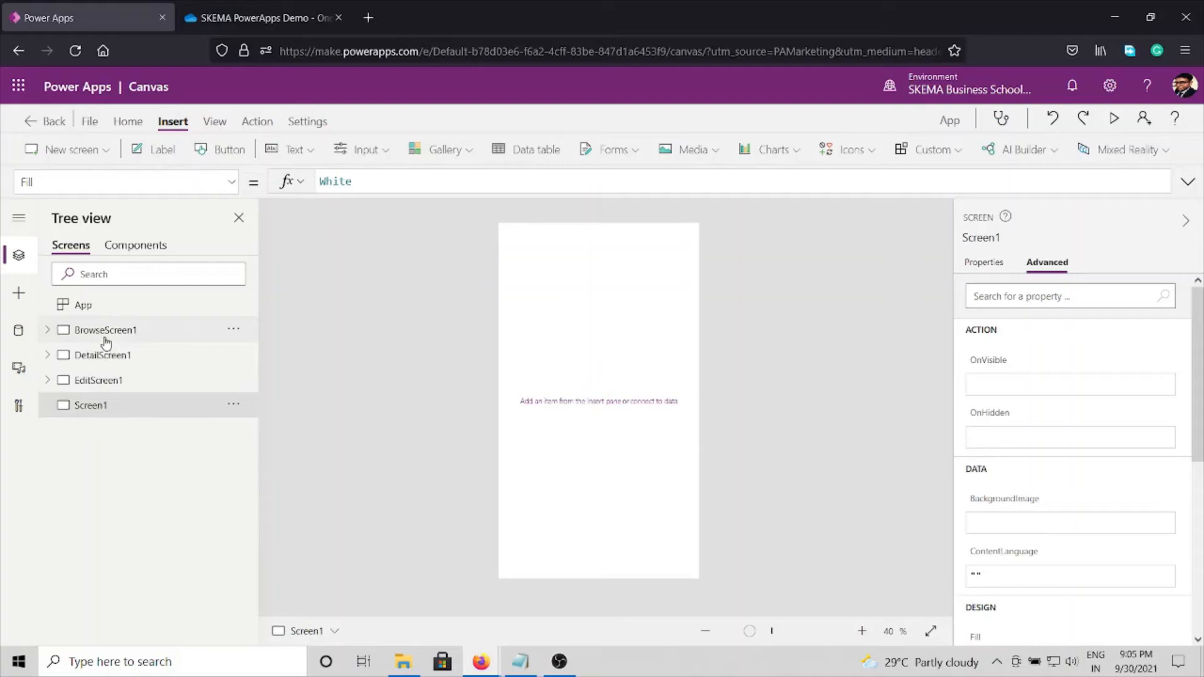
# Step: Move Screen1 up the screen order until it is first, above BrowseScreen1
pyautogui.click(229, 409)
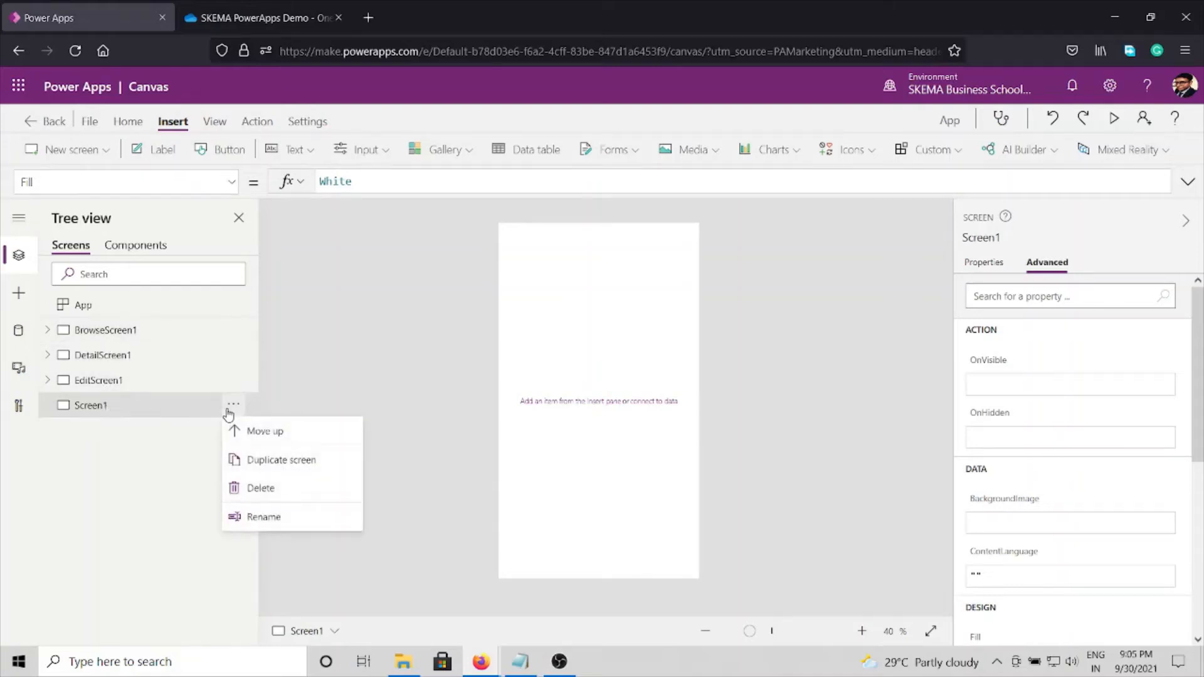
pyautogui.click(241, 431)
pyautogui.click(233, 380)
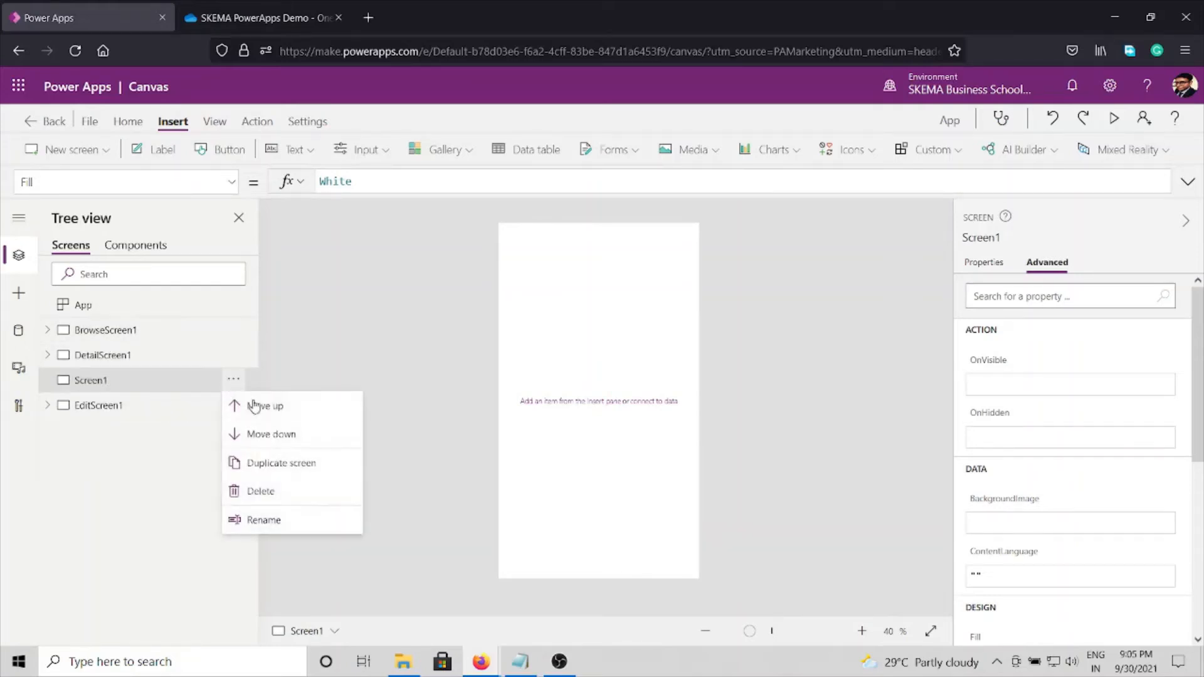
pyautogui.click(253, 406)
pyautogui.click(233, 355)
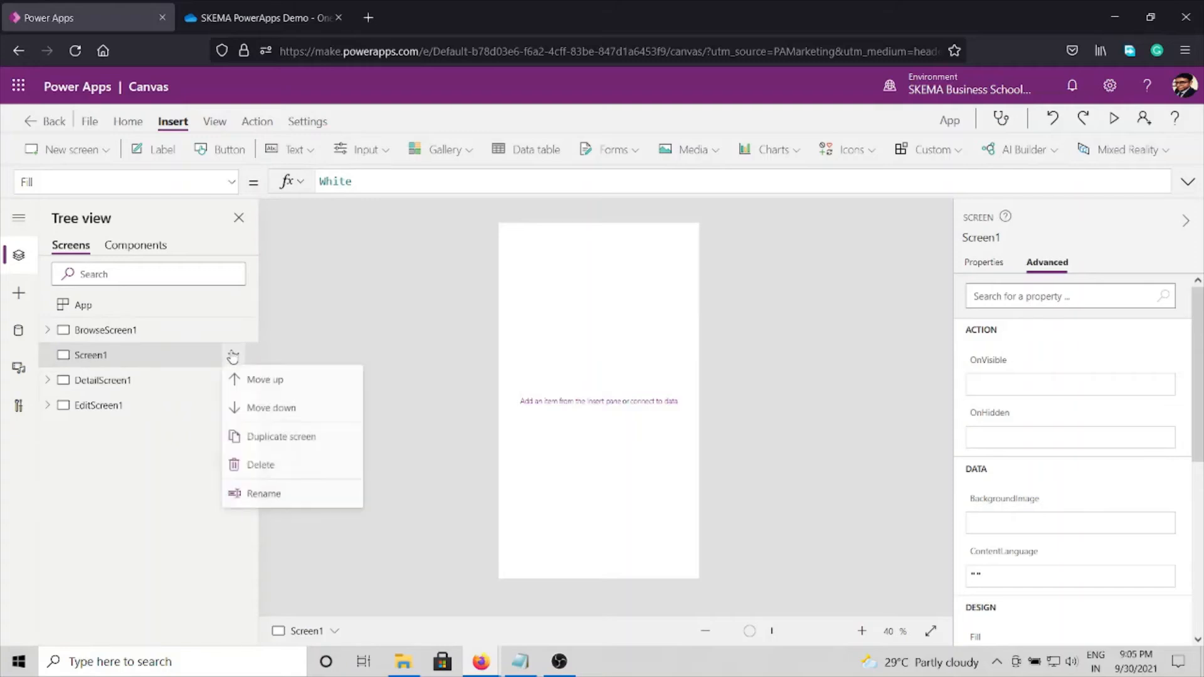
pyautogui.click(257, 383)
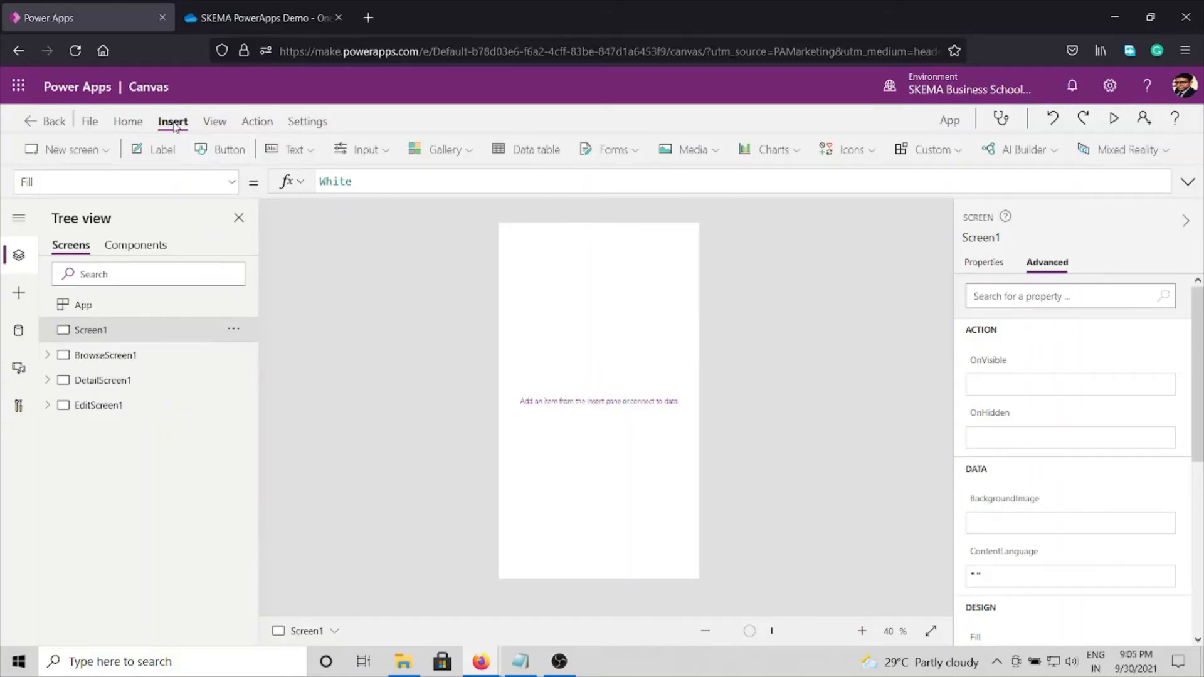
# Step: Insert a text label on Screen1 and set its text to License Data
pyautogui.click(157, 149)
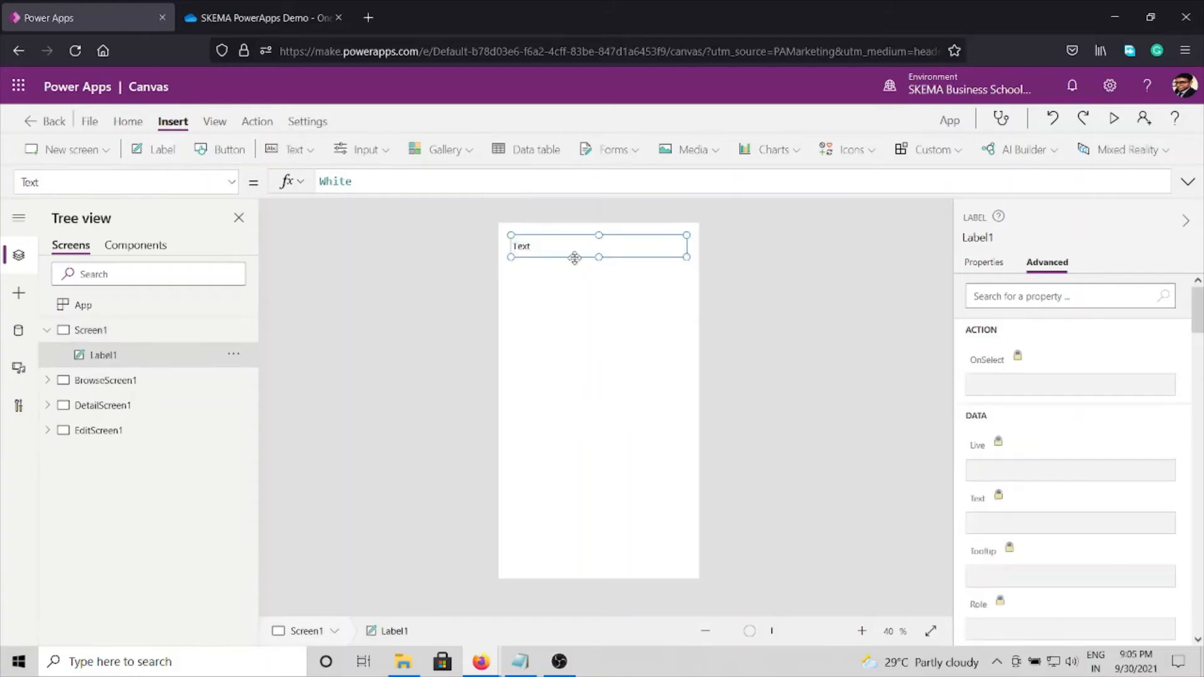
pyautogui.click(1039, 295)
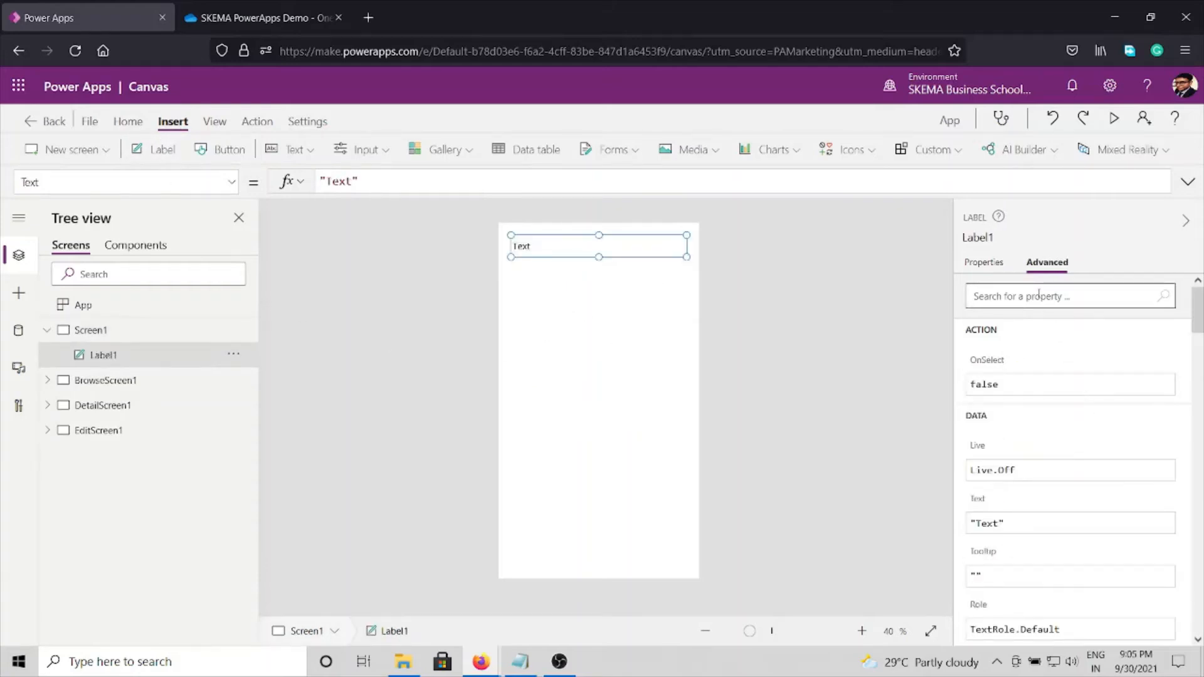
pyautogui.click(992, 264)
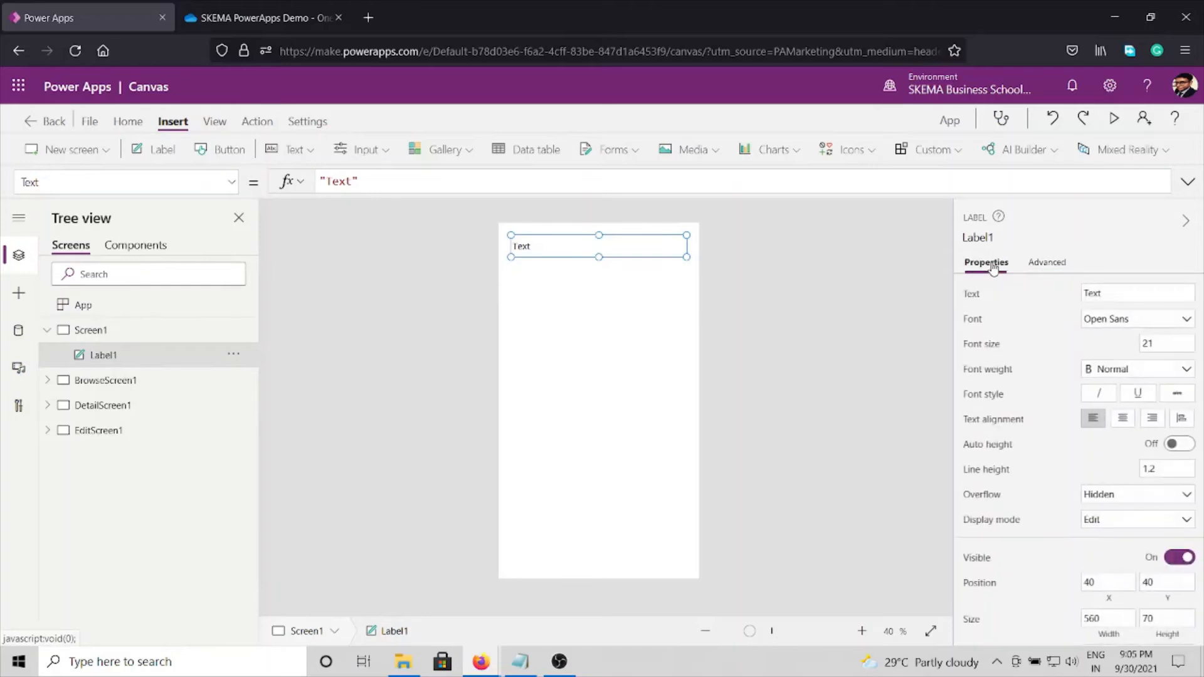
pyautogui.click(1115, 292)
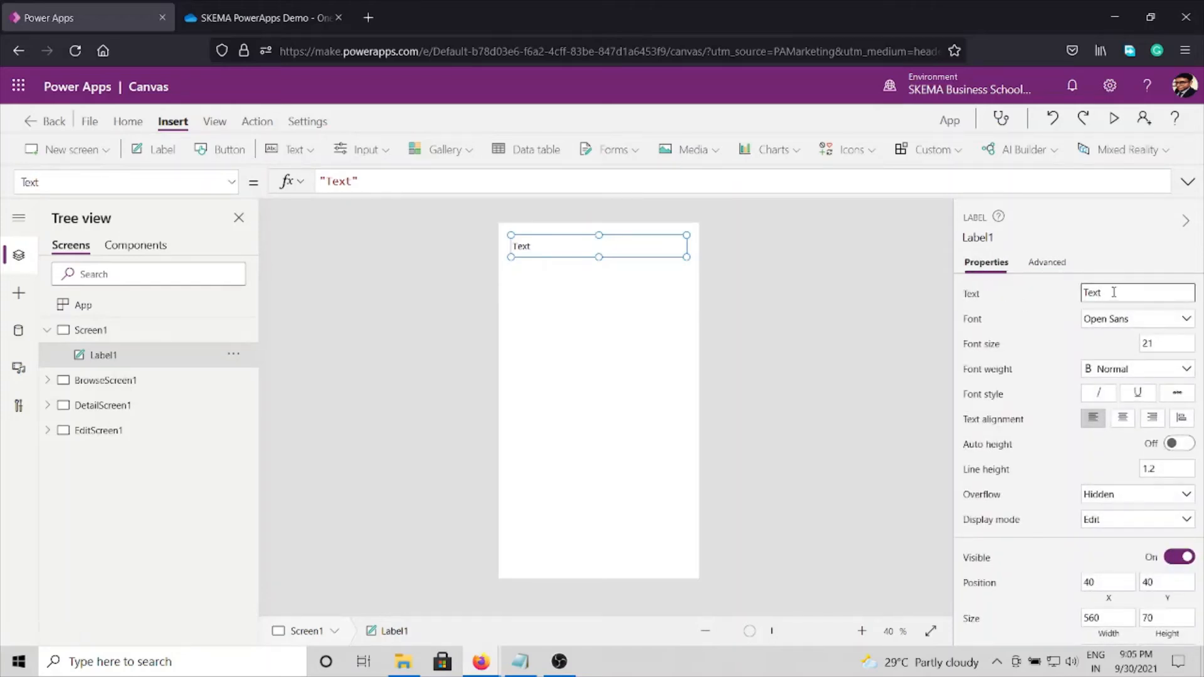
pyautogui.doubleClick(1114, 292)
pyautogui.write('License Data')
# Step: Format the License Data label with font size 35, centred text alignment and bold weight
pyautogui.click(1167, 343)
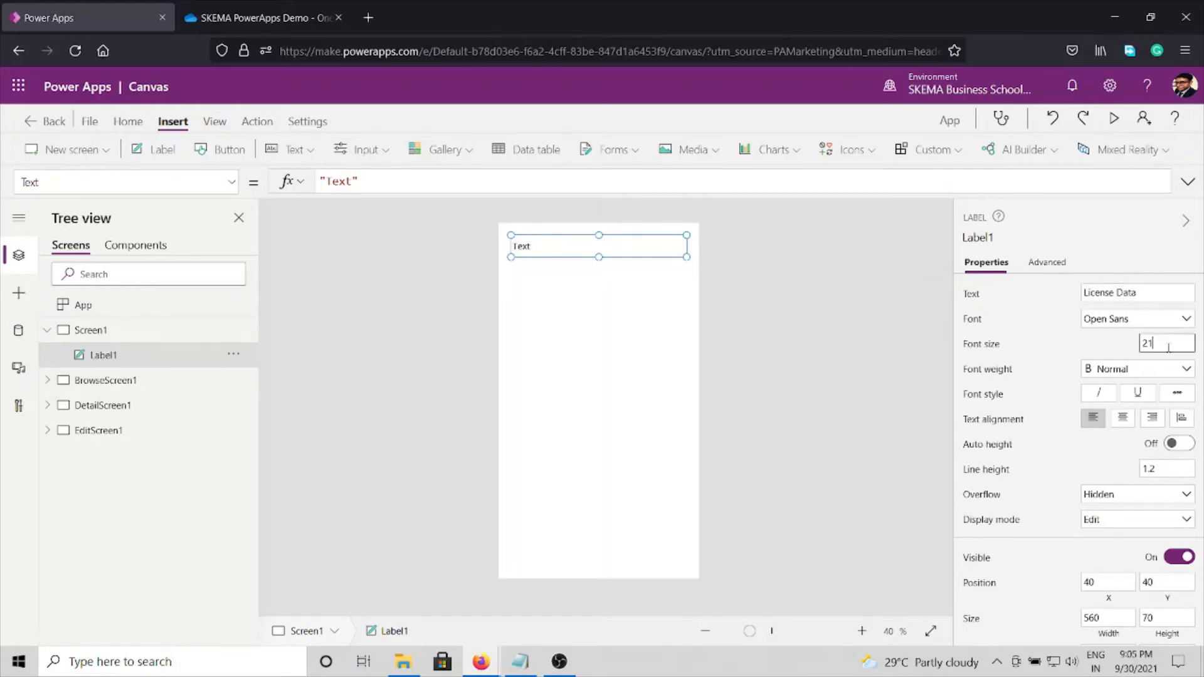
pyautogui.doubleClick(1168, 345)
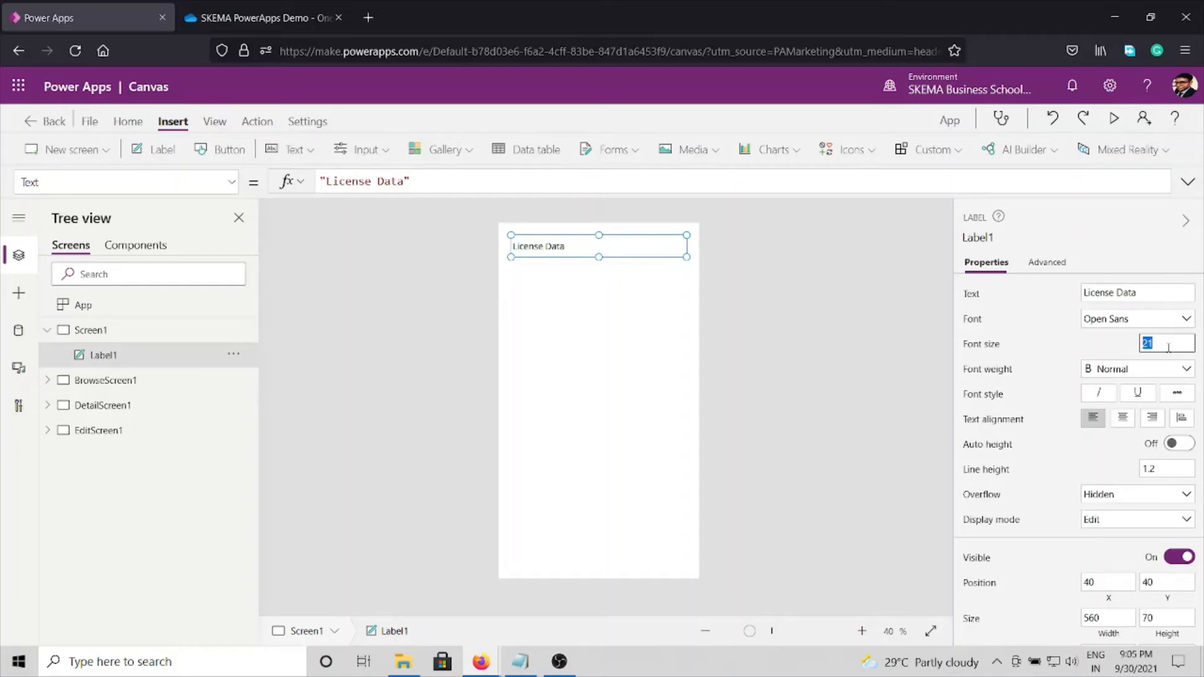
pyautogui.write('35')
pyautogui.click(1123, 421)
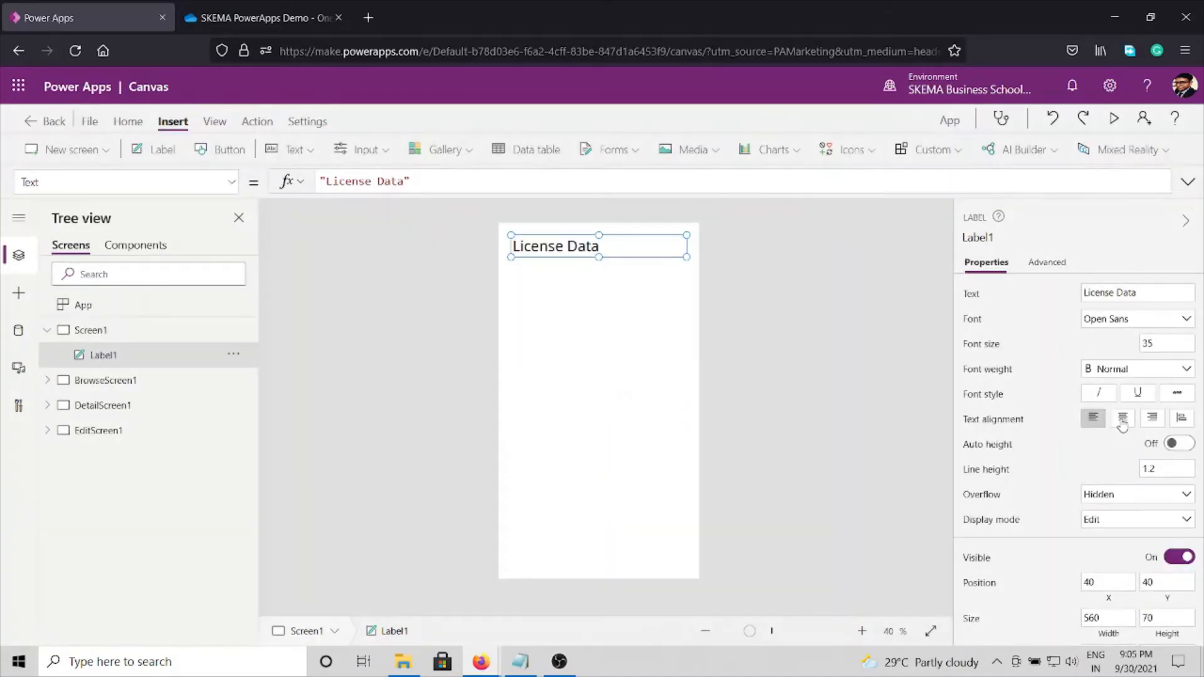
pyautogui.click(1123, 421)
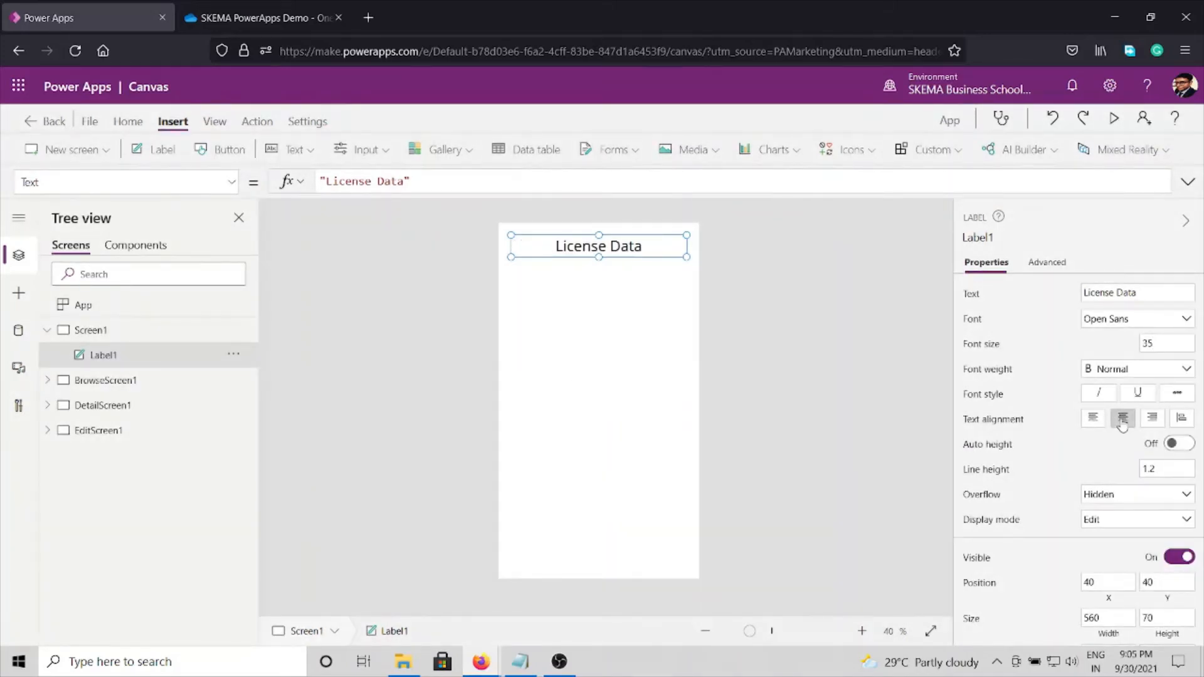
pyautogui.click(1183, 375)
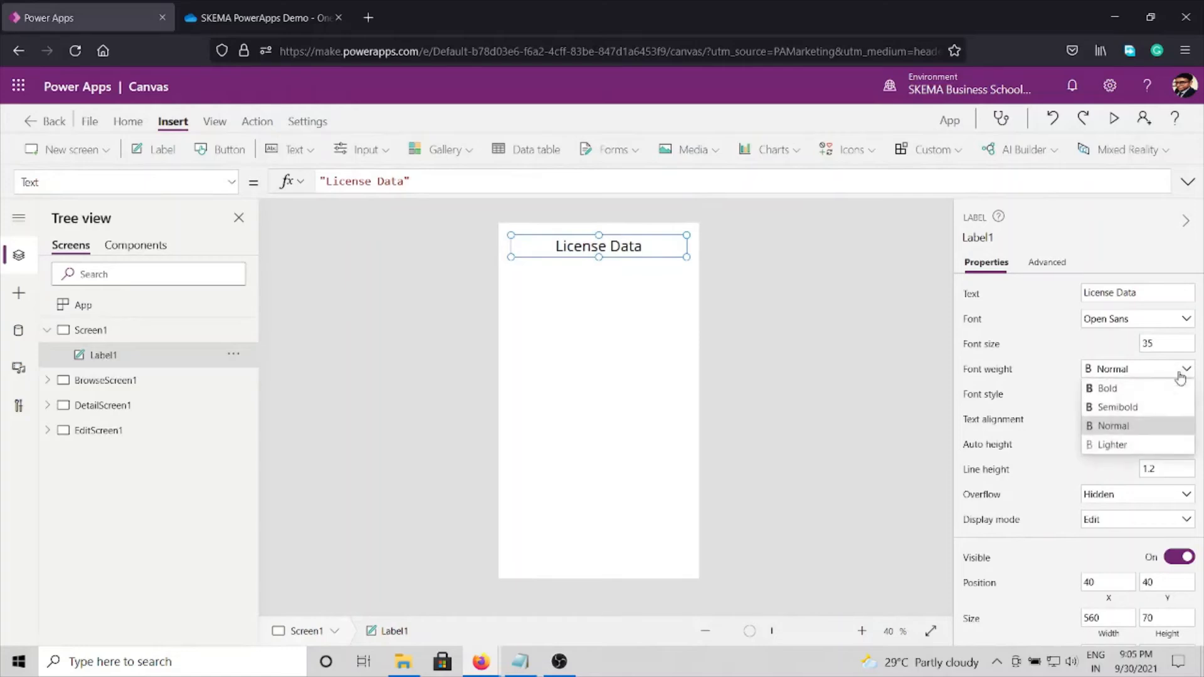
pyautogui.click(1108, 389)
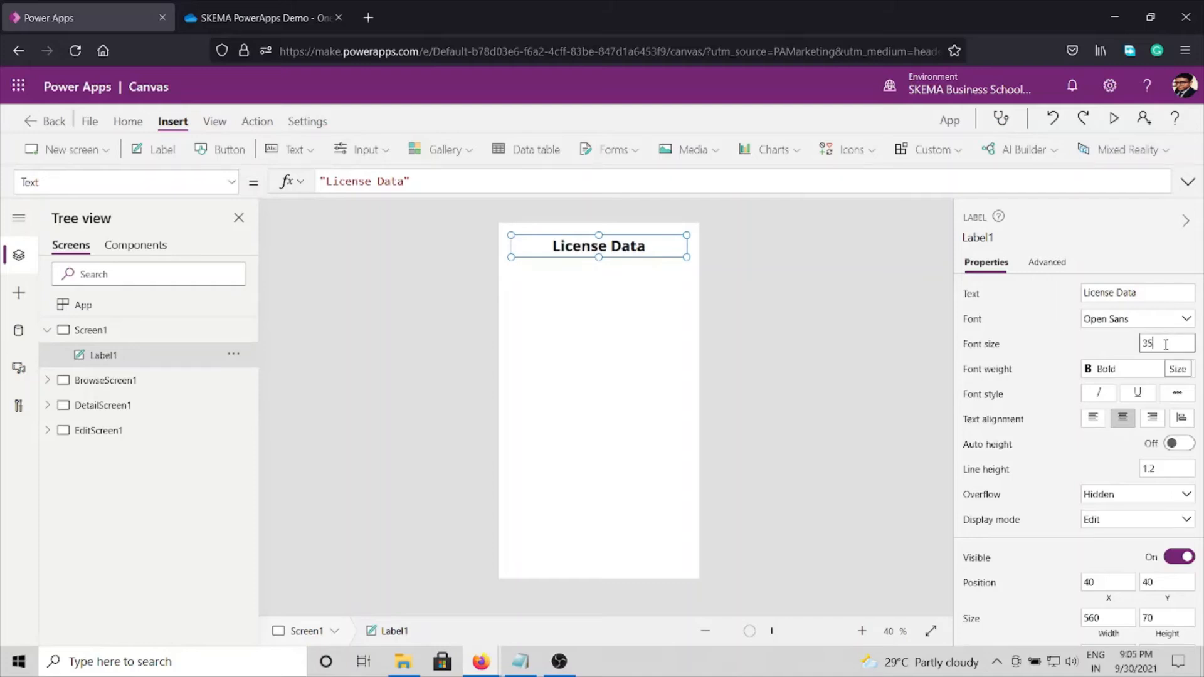
# Step: Increase the License Data label's font size to 45 and move the label slightly lower on Screen1
pyautogui.doubleClick(1165, 344)
pyautogui.write('45')
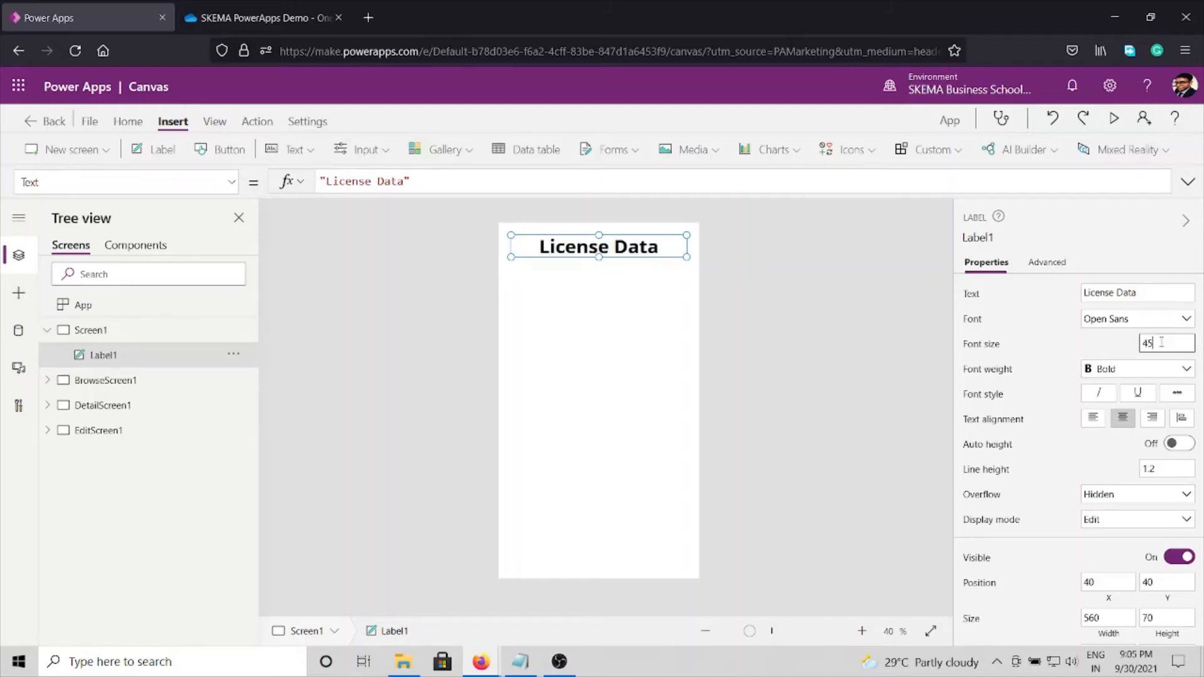
pyautogui.moveTo(623, 256); pyautogui.dragTo(624, 286)
pyautogui.click(739, 350)
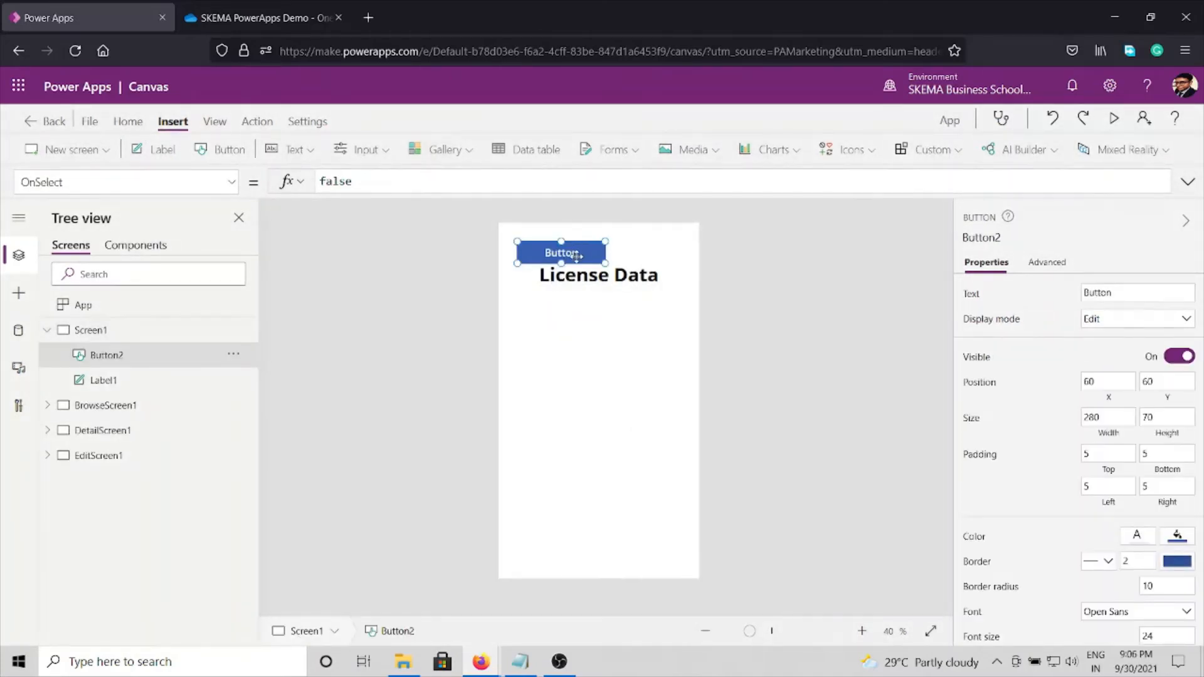
# Step: Place a new button centred below the License Data label at X 180, Y 480, and set its text to Apply
pyautogui.moveTo(576, 256); pyautogui.dragTo(613, 389)
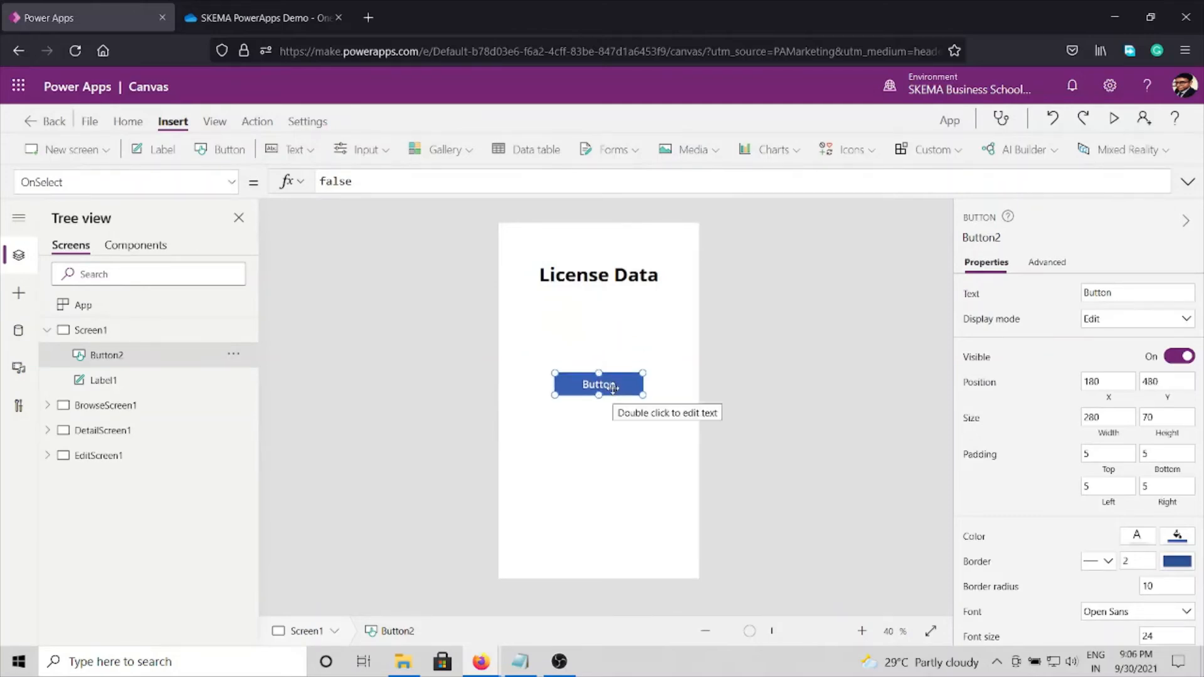
pyautogui.click(1118, 295)
pyautogui.doubleClick(1117, 292)
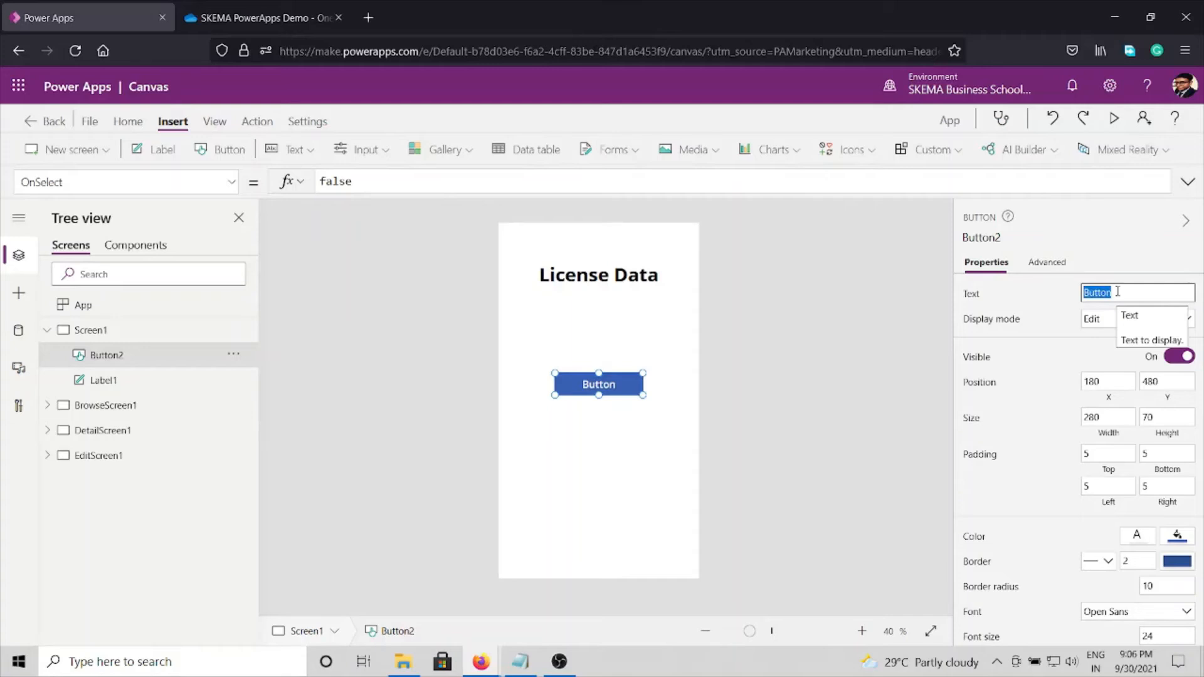
pyautogui.write('Apply')
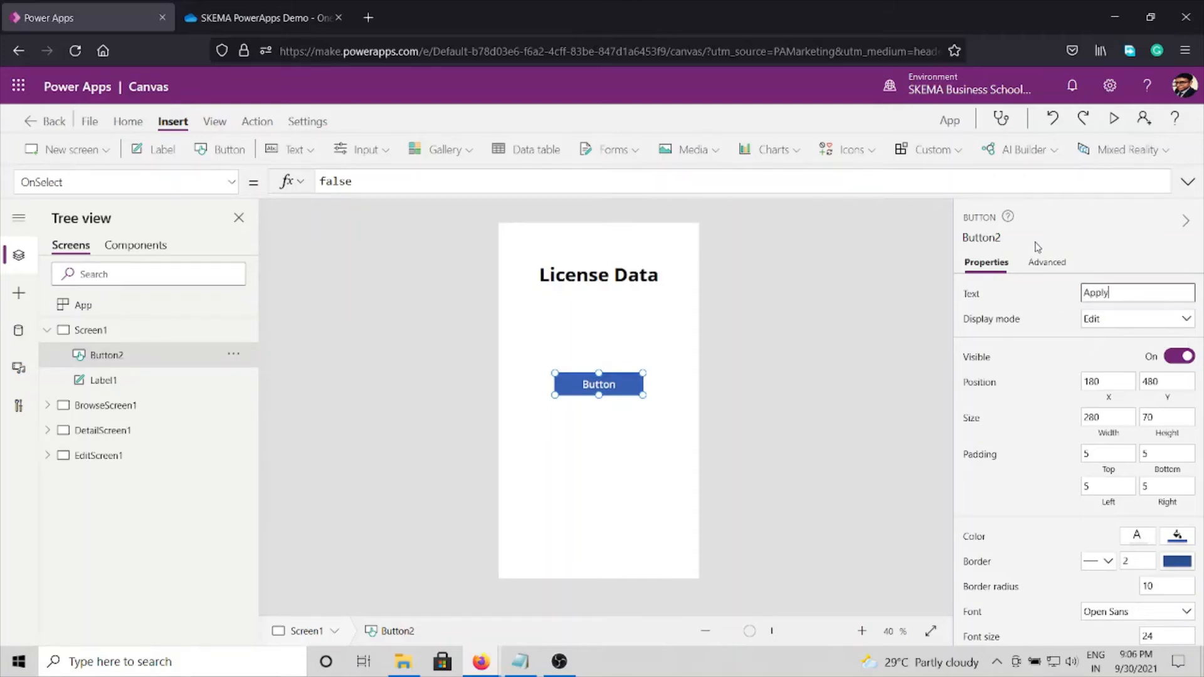
# Step: Set the OnSelect action of Screen1's Apply button to Navigate(EditScreen1)
pyautogui.click(1040, 266)
pyautogui.click(1042, 268)
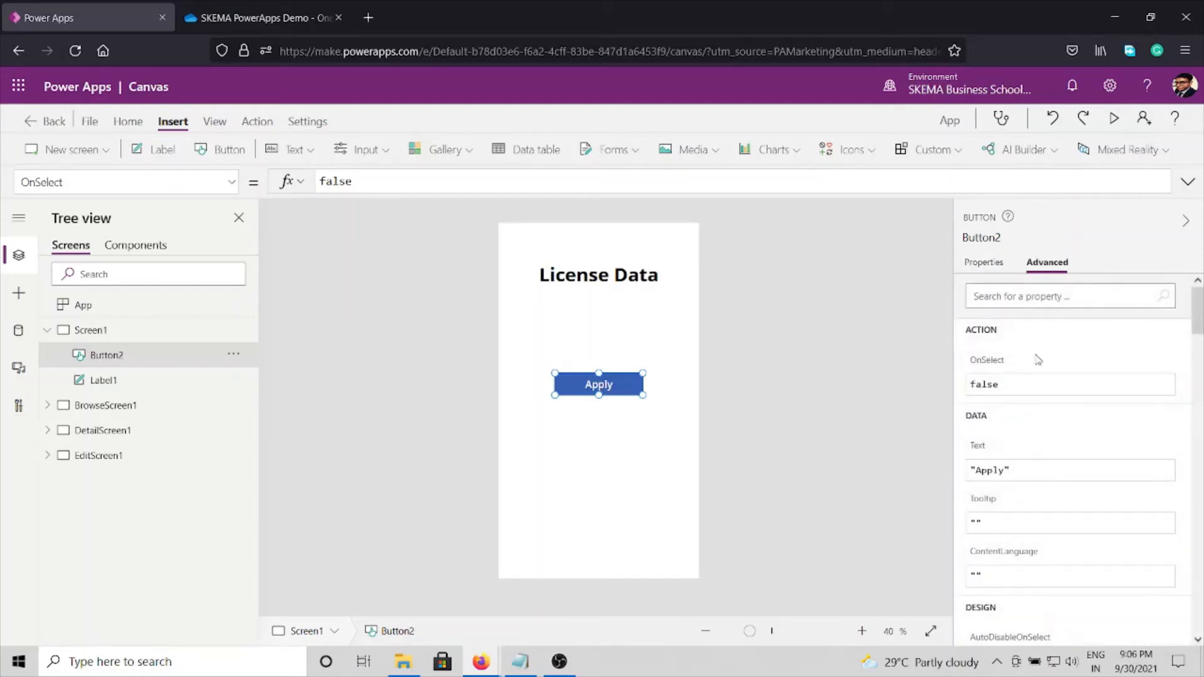
pyautogui.click(1017, 385)
pyautogui.doubleClick(1018, 385)
pyautogui.write('Bav')
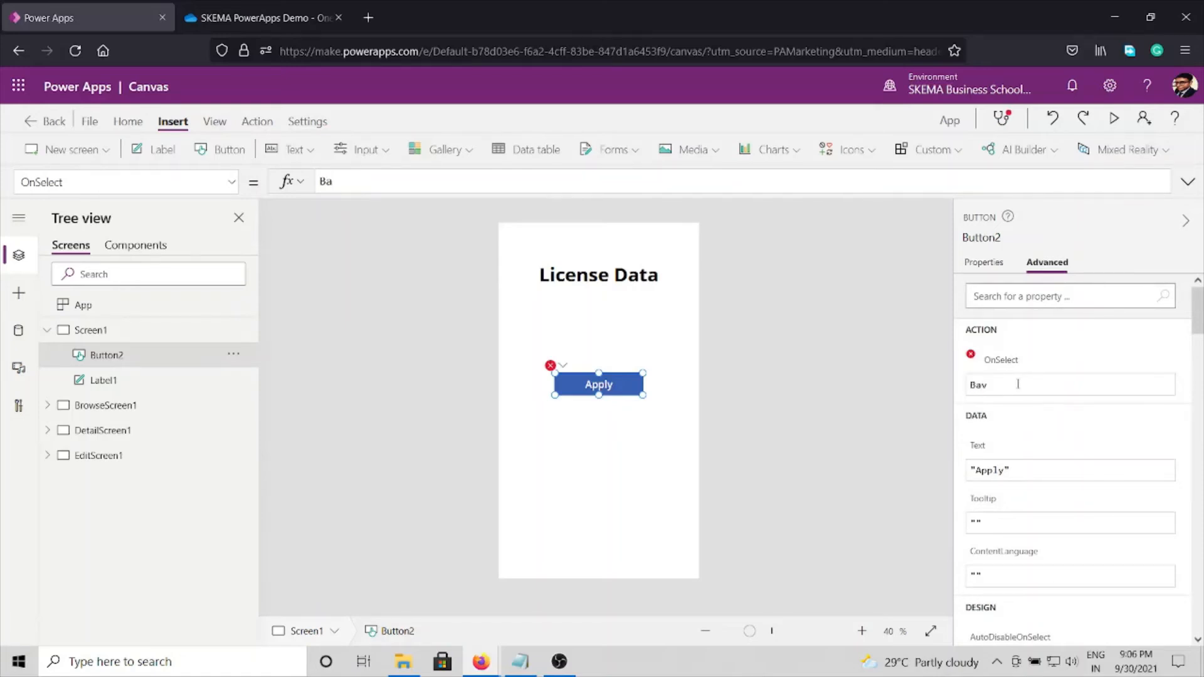
pyautogui.press('BackSpace')
pyautogui.press('BackSpace')
pyautogui.press('BackSpace')
pyautogui.write('Na')
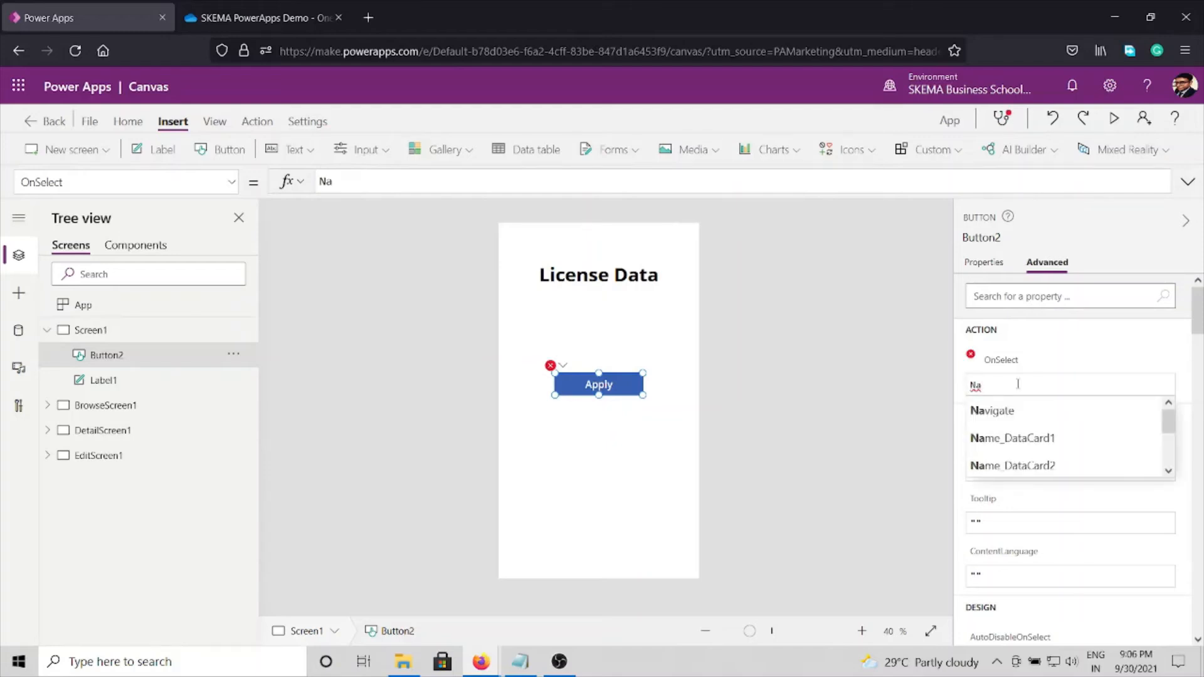
pyautogui.press('Tab')
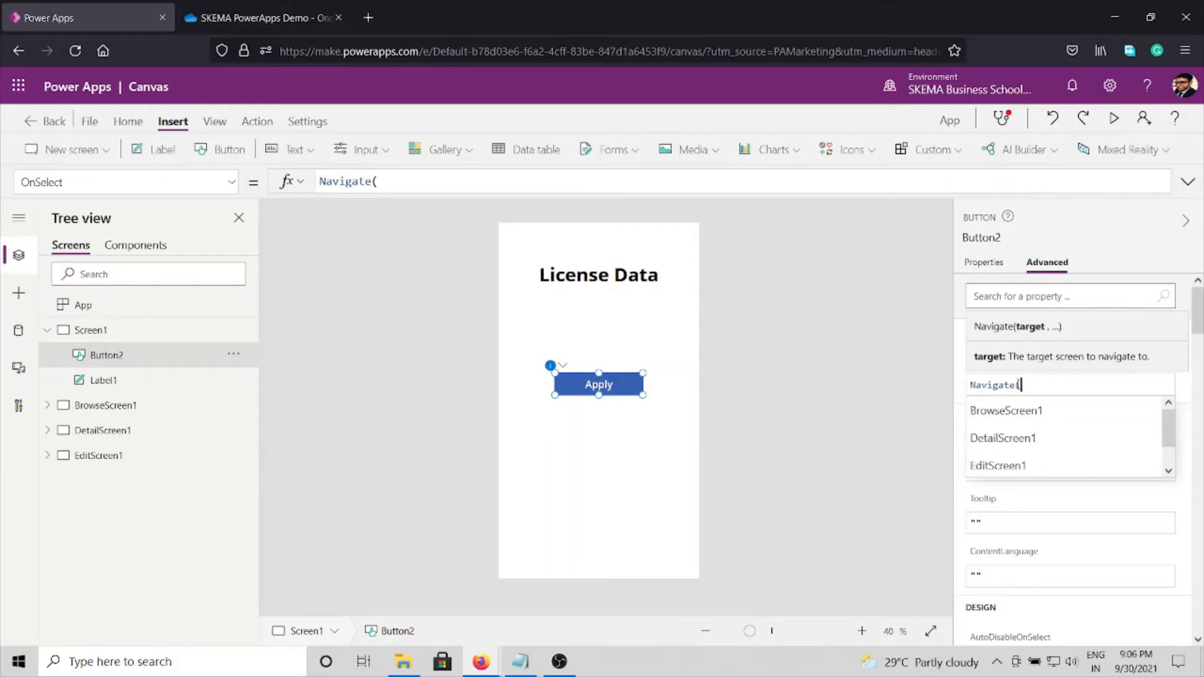
pyautogui.press('Down')
pyautogui.press('Down')
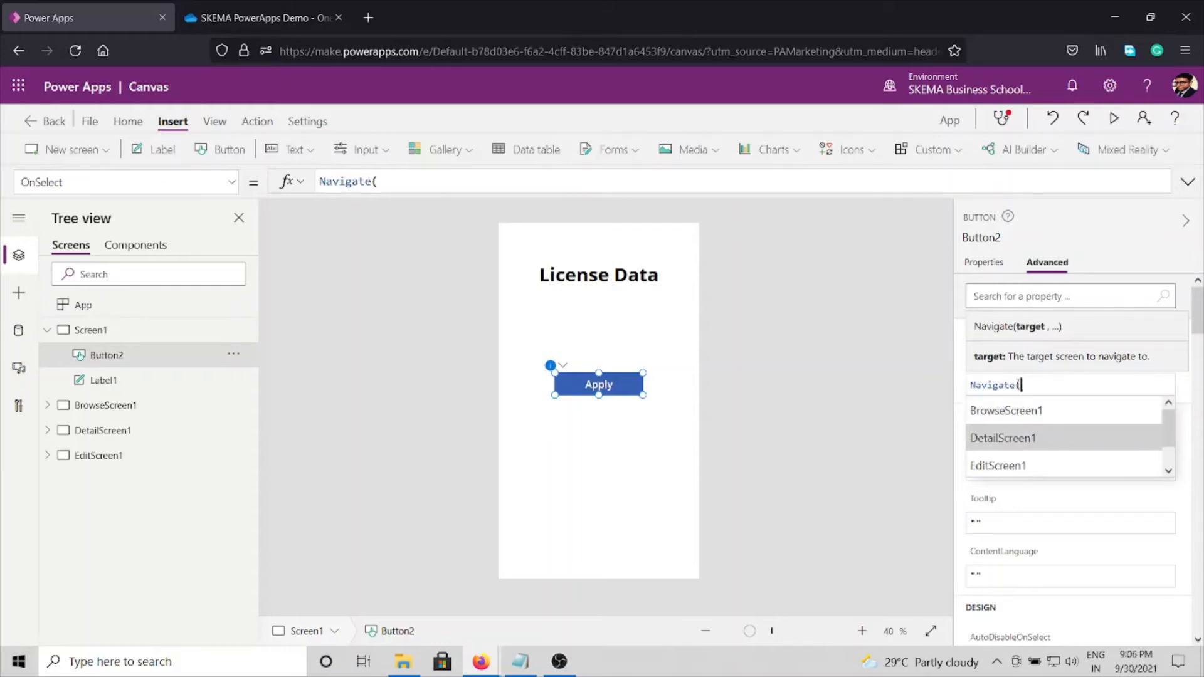
pyautogui.press('Tab')
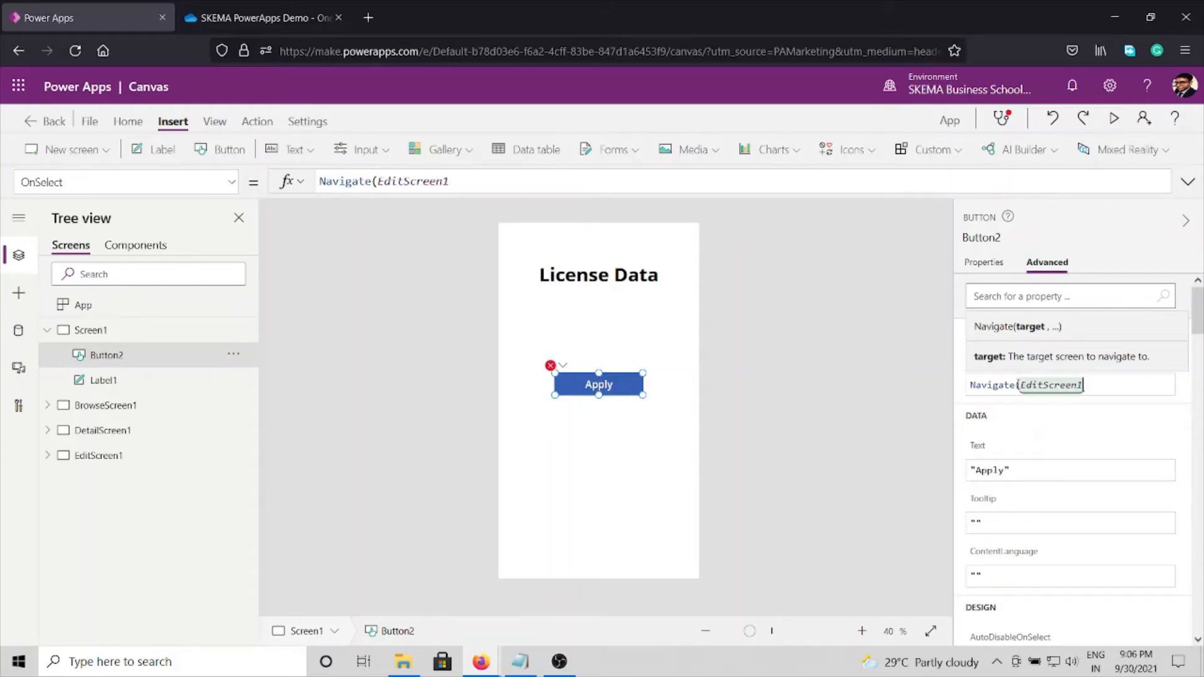
pyautogui.write(')')
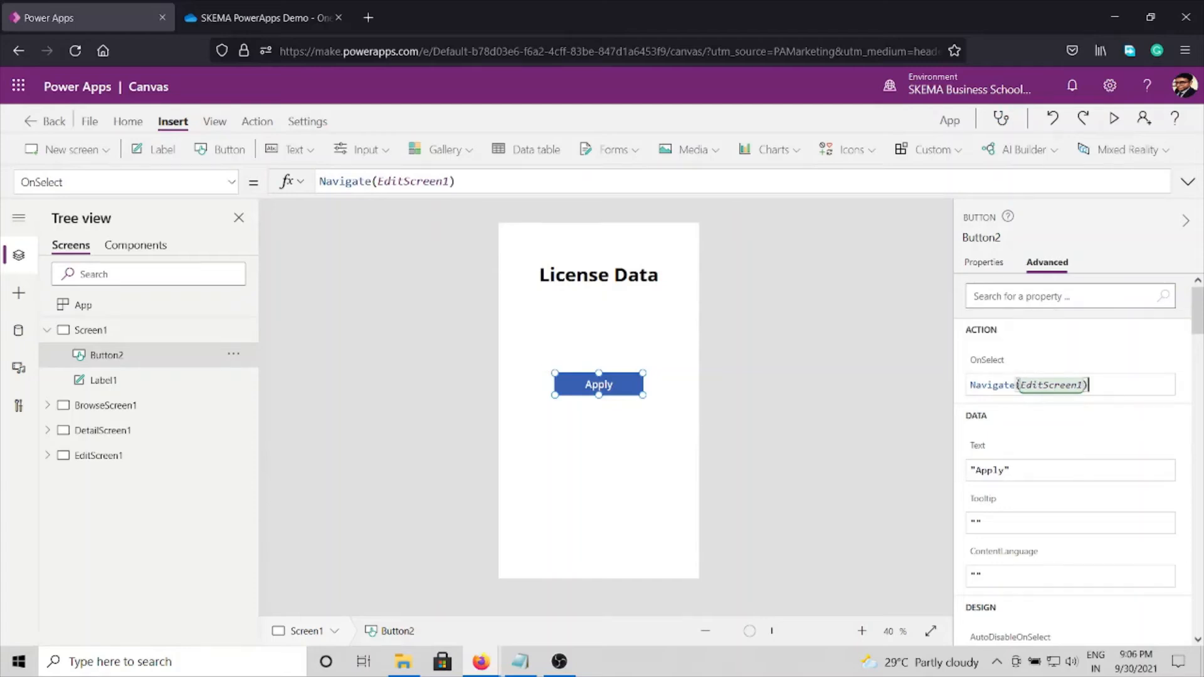
pyautogui.click(786, 457)
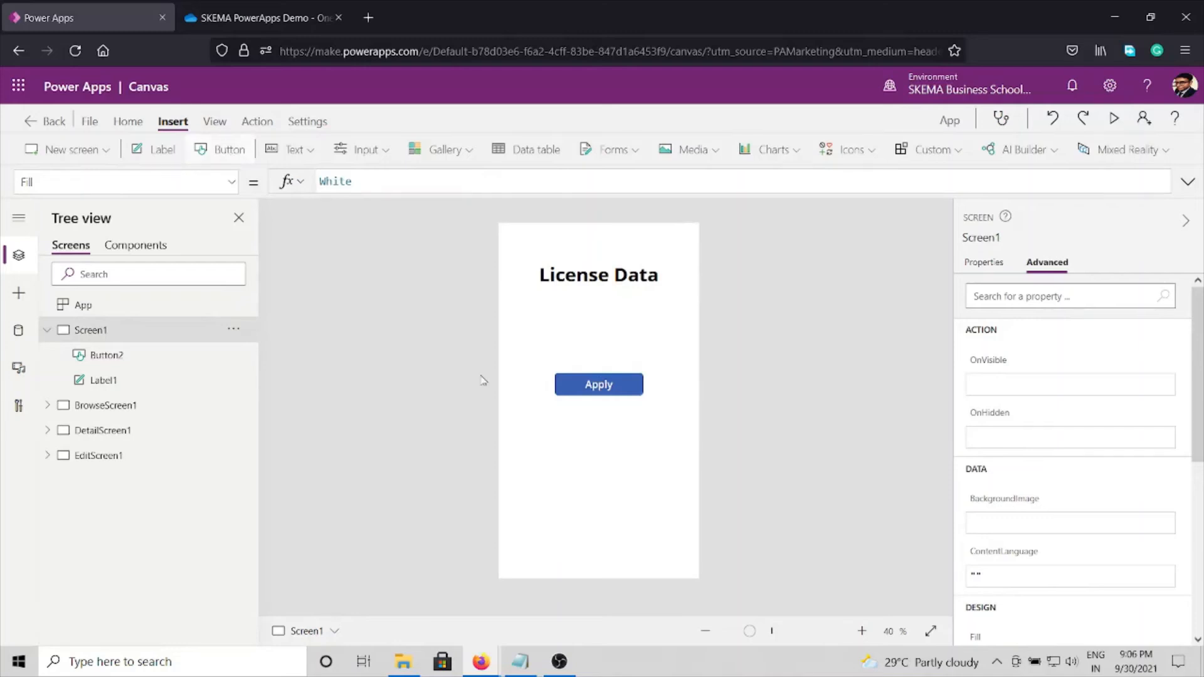
# Step: Place a second button centred below Apply at X 180, Y 712, and set its text to View Data
pyautogui.moveTo(568, 249); pyautogui.dragTo(609, 461)
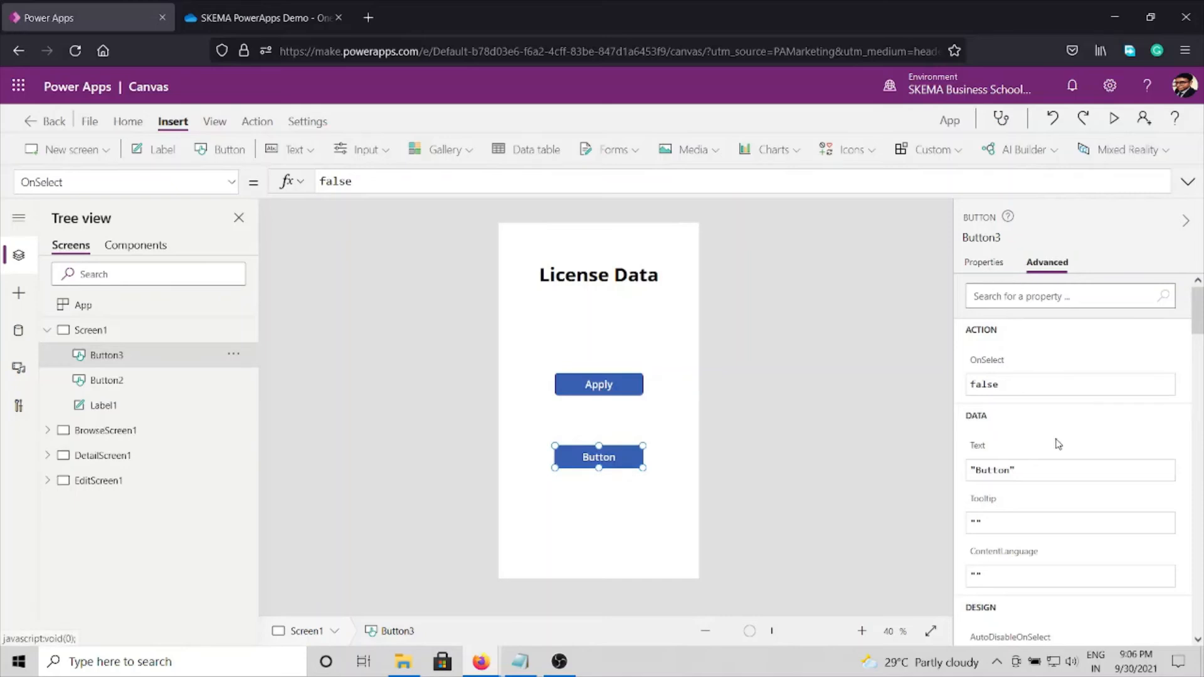
pyautogui.click(1126, 290)
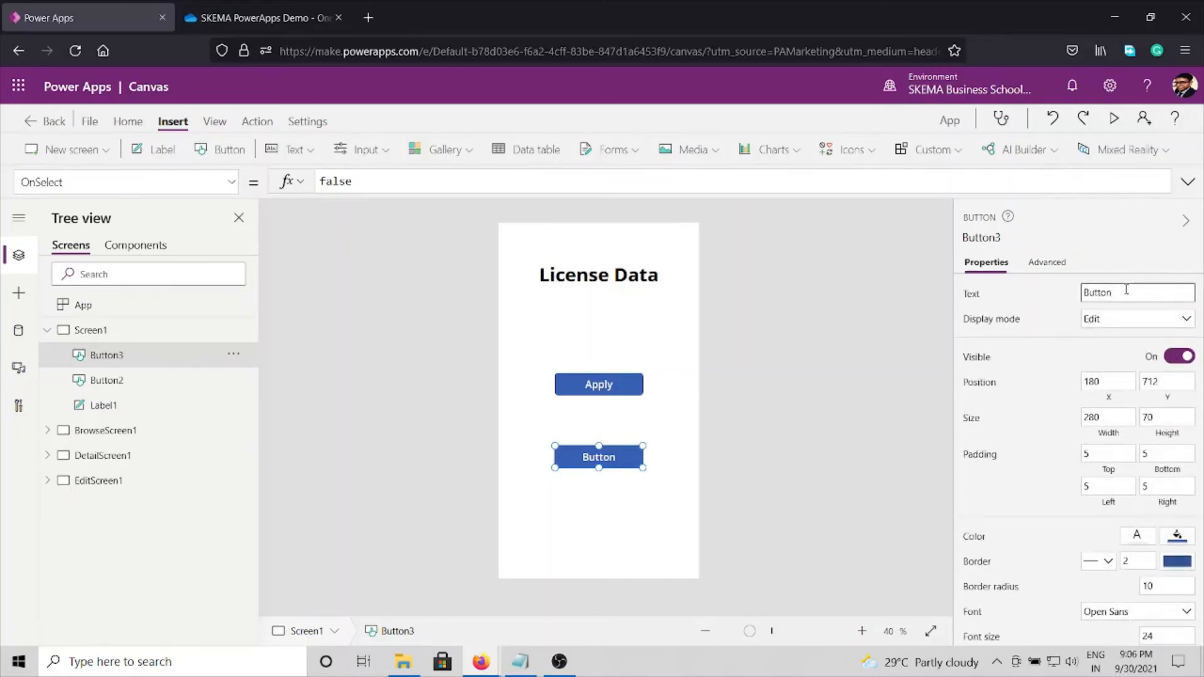
pyautogui.doubleClick(1127, 290)
pyautogui.write('View Data')
# Step: Set the OnSelect action of Screen1's View Data button to Navigate(BrowseScreen1)
pyautogui.click(1054, 263)
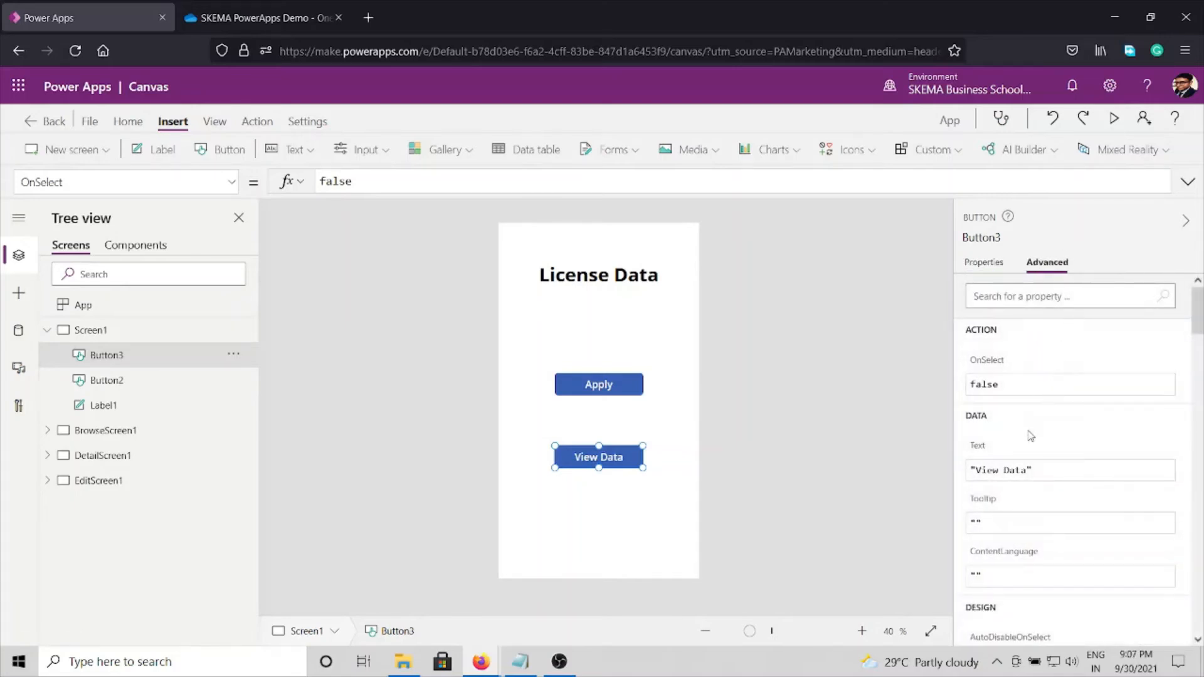
pyautogui.click(1020, 379)
pyautogui.hotkey('ctrl', 'a')
pyautogui.write('Navigate')
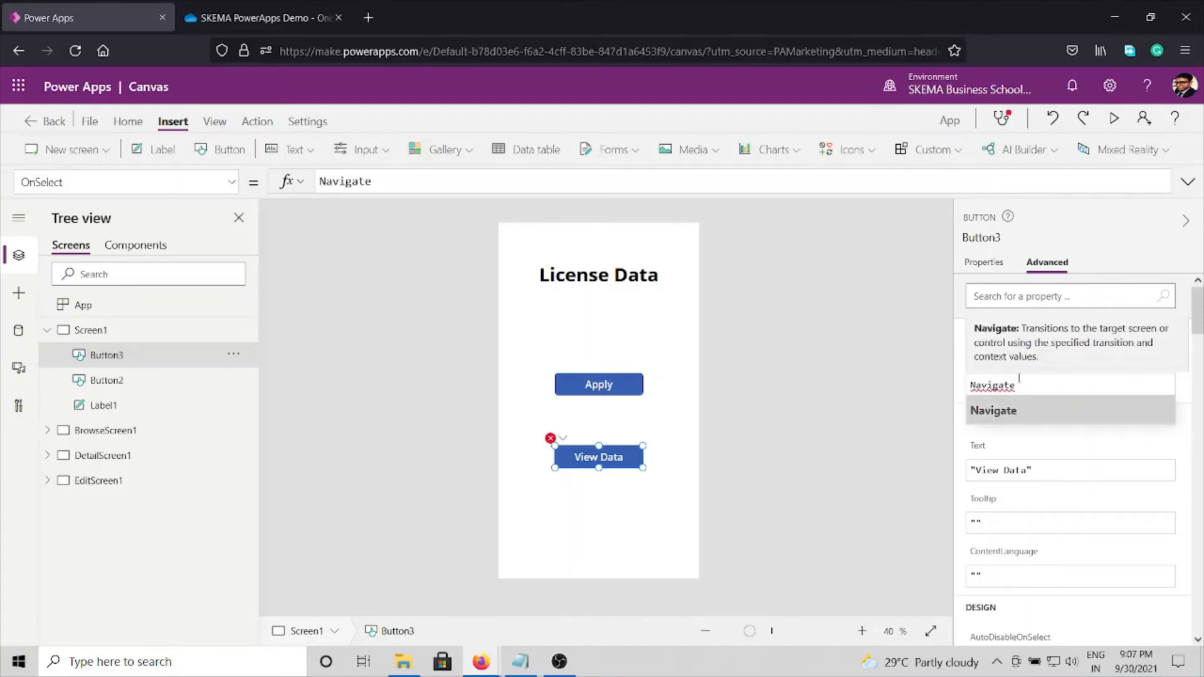
pyautogui.write('(')
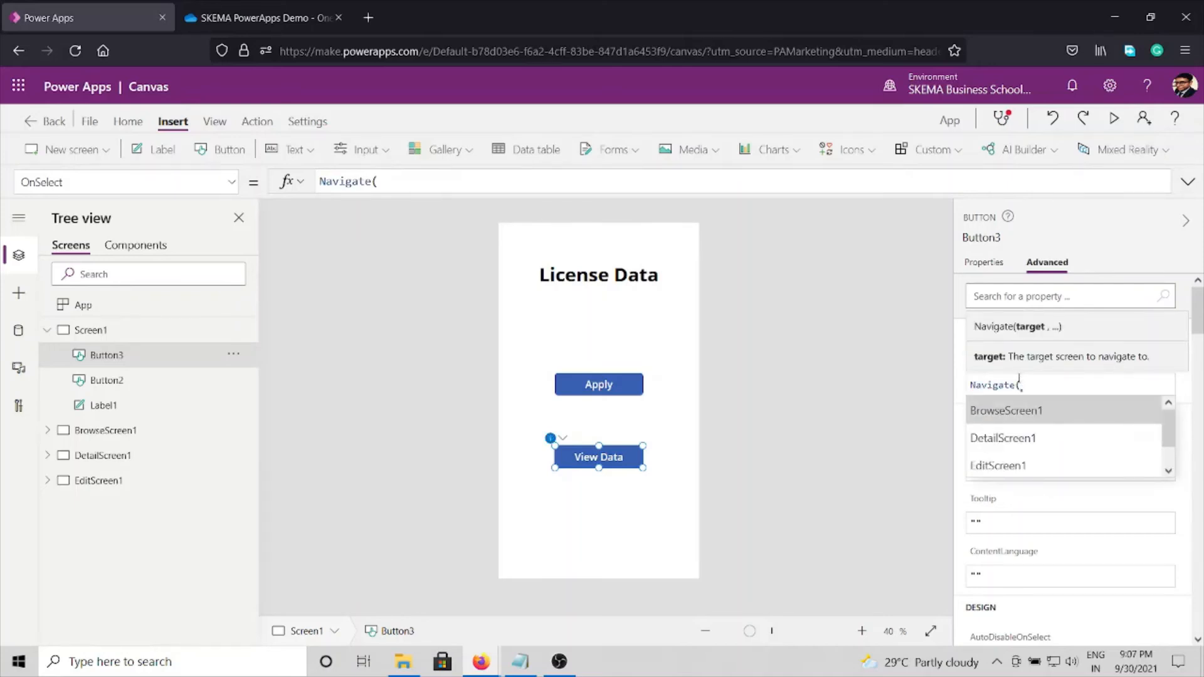
pyautogui.press('Tab')
pyautogui.write(')')
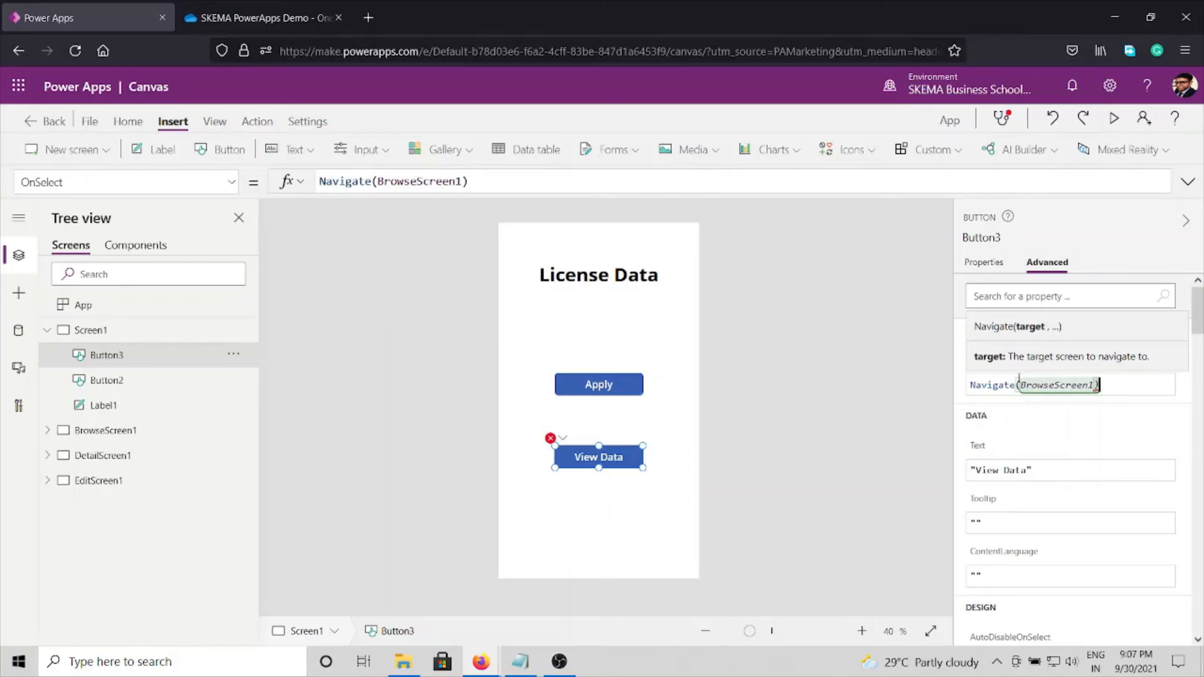
pyautogui.click(861, 444)
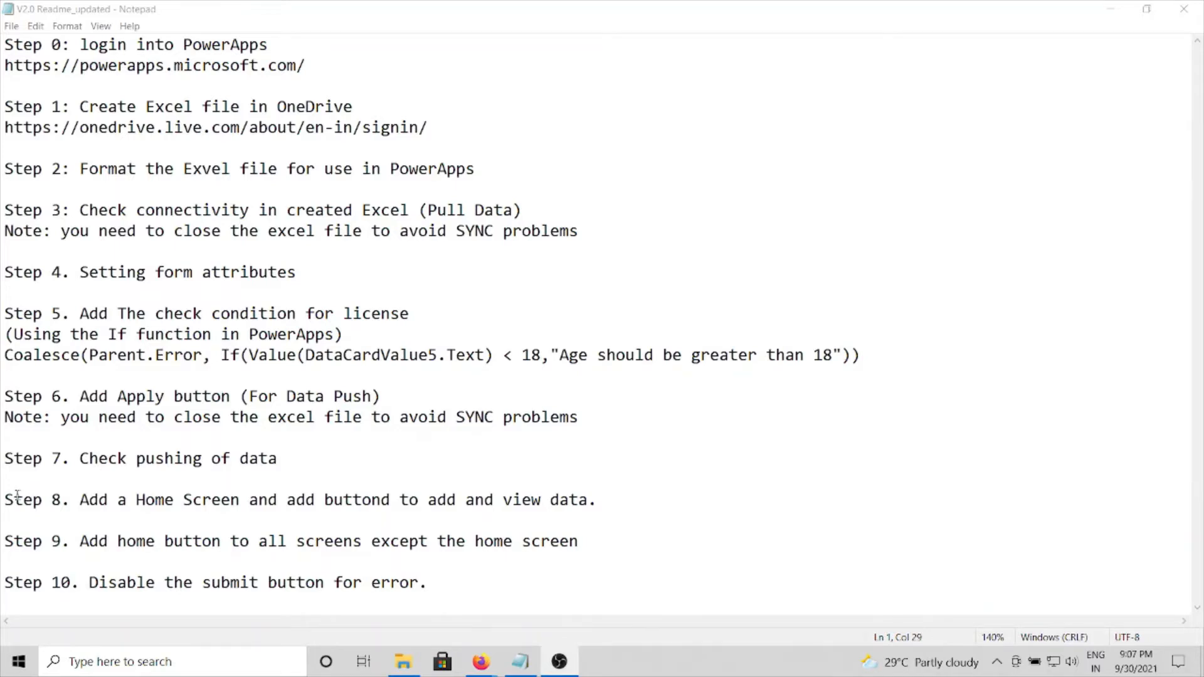
# Step: Check steps 8 and 9 of the Notepad readme against Screen1's two buttons, and return to Power Apps
pyautogui.moveTo(15, 500); pyautogui.dragTo(759, 496)
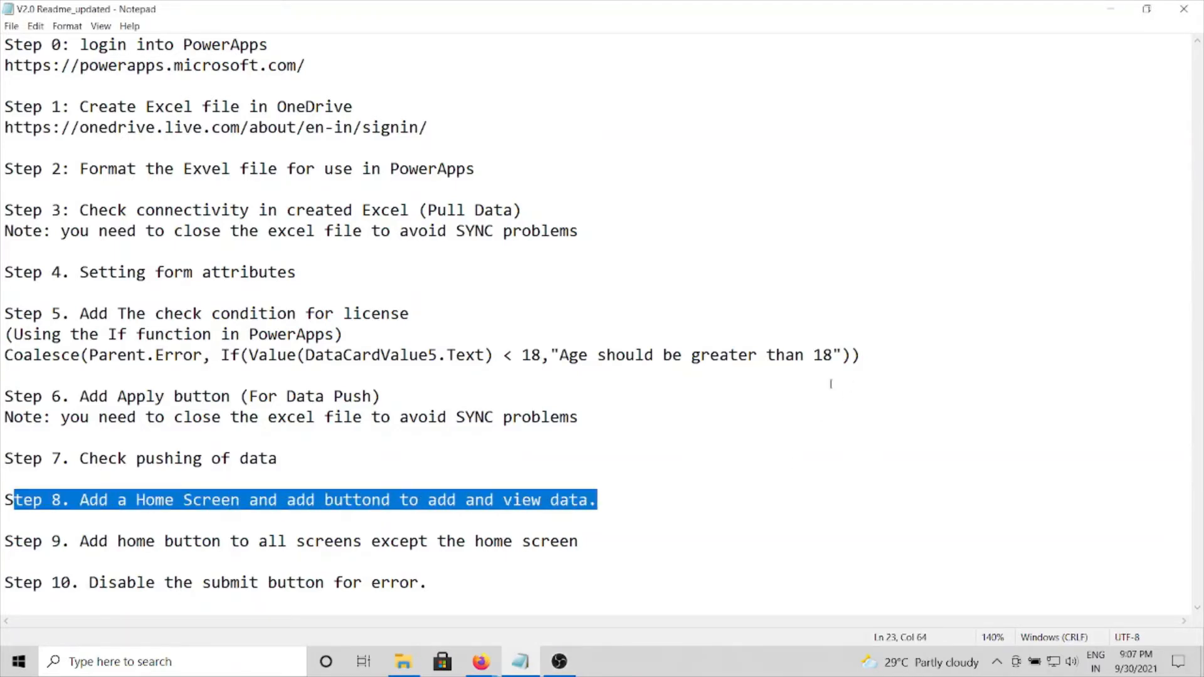
pyautogui.click(1110, 9)
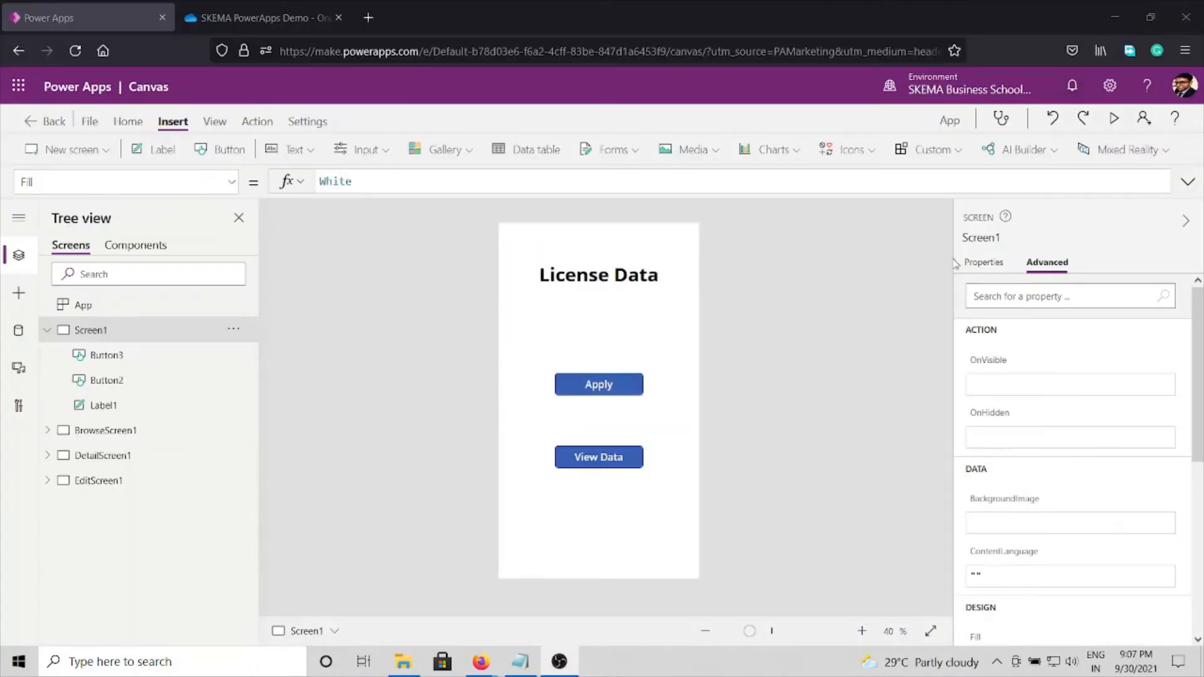
pyautogui.moveTo(546, 335); pyautogui.dragTo(692, 521)
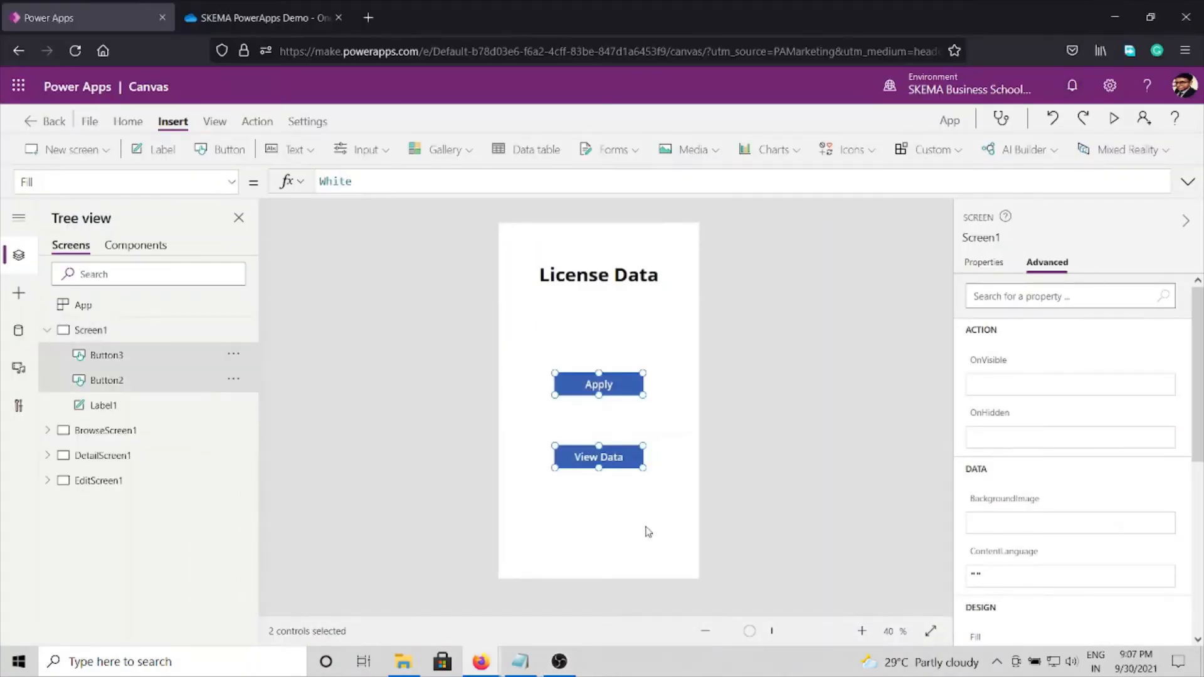
pyautogui.click(797, 358)
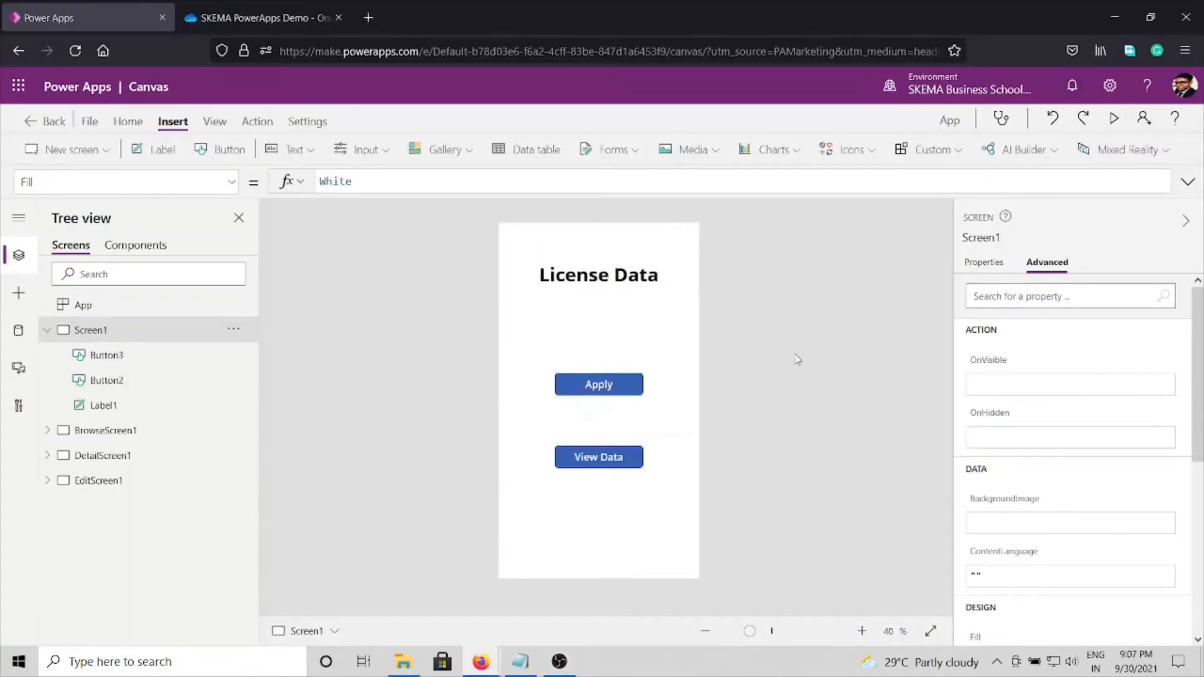
pyautogui.click(535, 663)
pyautogui.moveTo(5, 542); pyautogui.dragTo(631, 544)
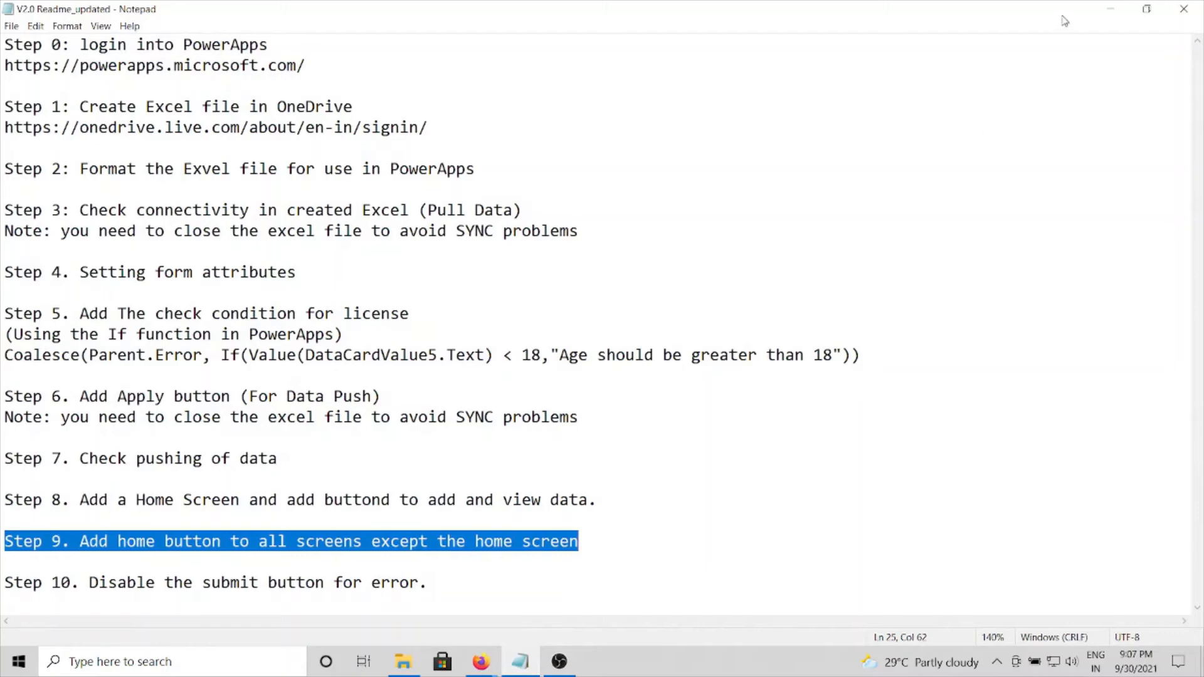
pyautogui.click(1112, 9)
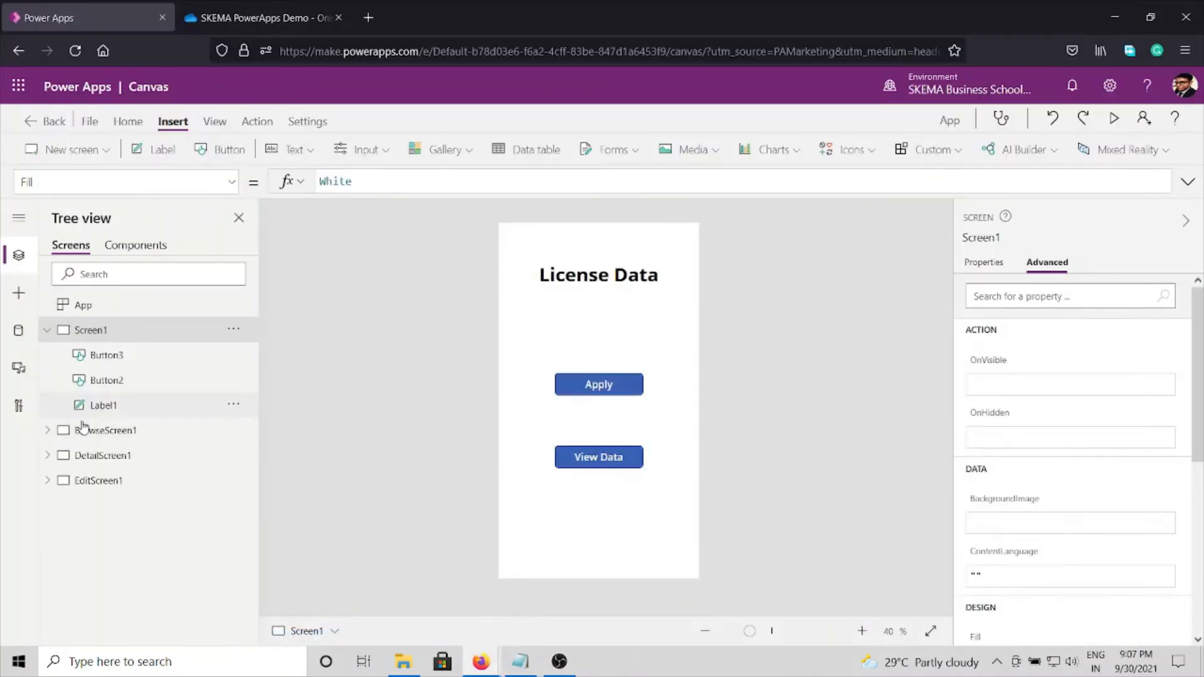
# Step: Add a button to EditScreen1 centred below Apply at X 180, Y 1012, and set its text to Home
pyautogui.click(85, 480)
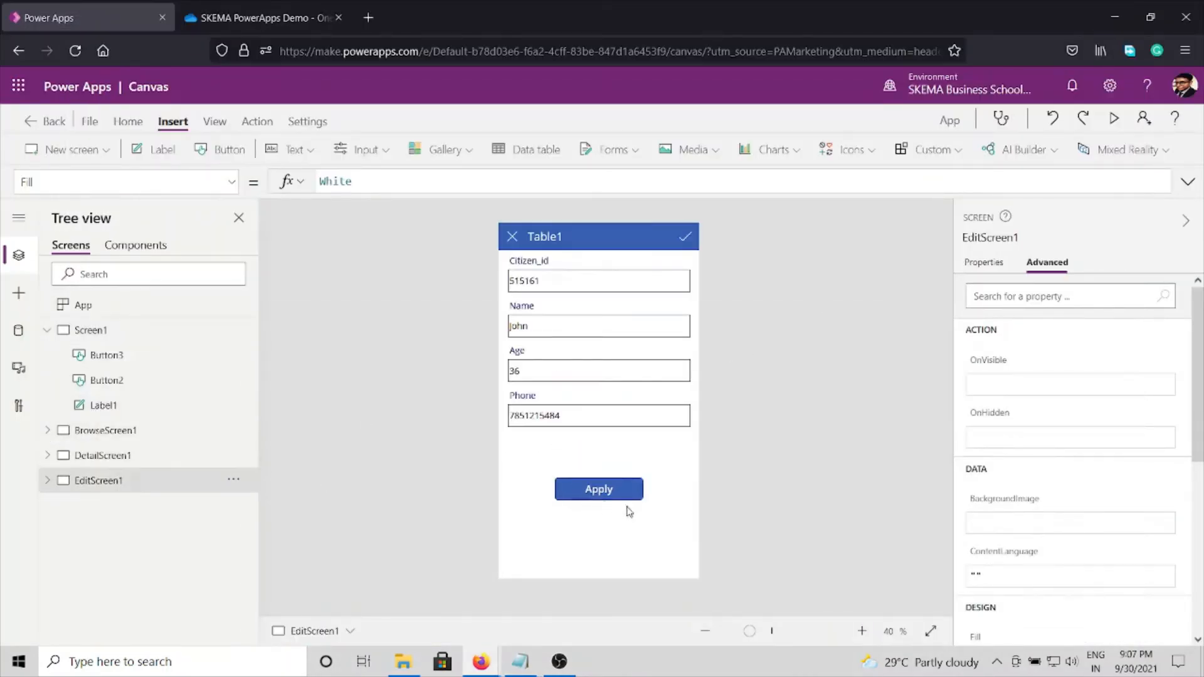
pyautogui.click(229, 148)
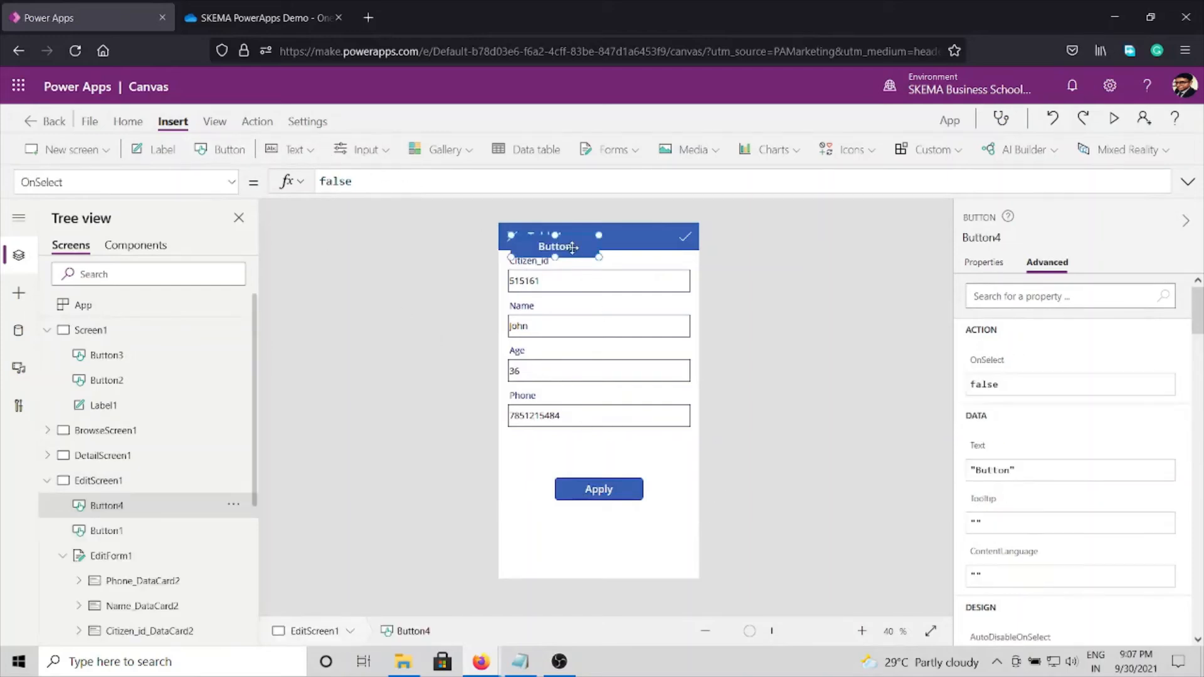
pyautogui.moveTo(573, 248); pyautogui.dragTo(618, 552)
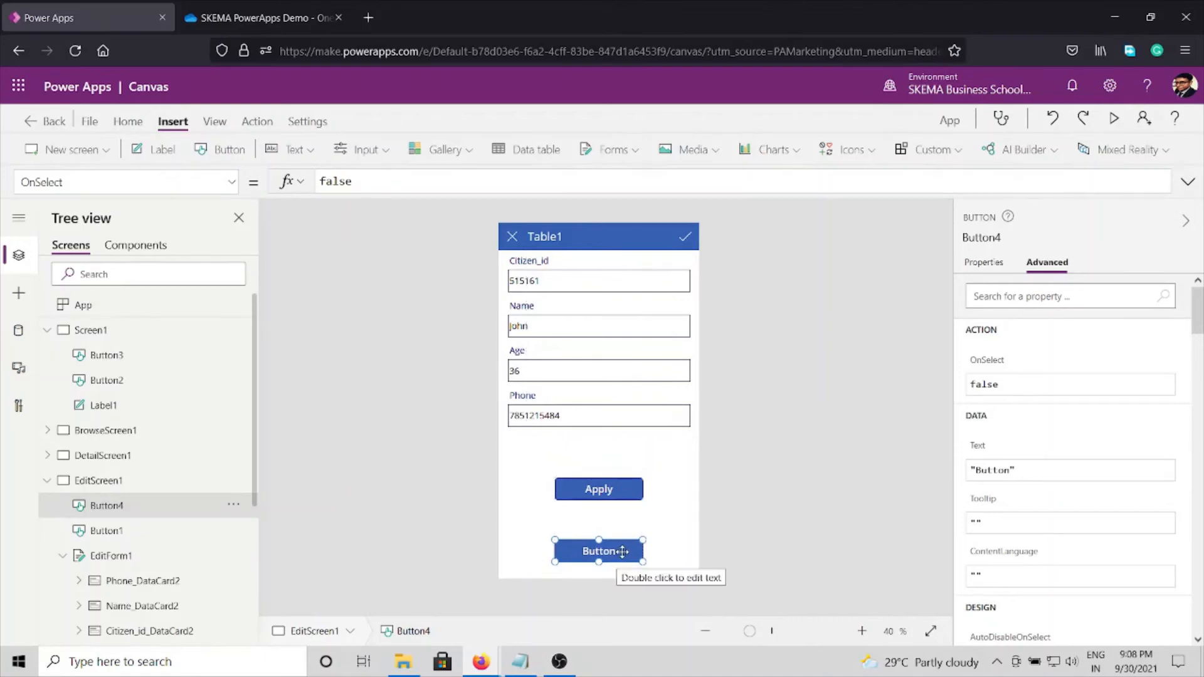
pyautogui.click(984, 263)
pyautogui.click(1116, 293)
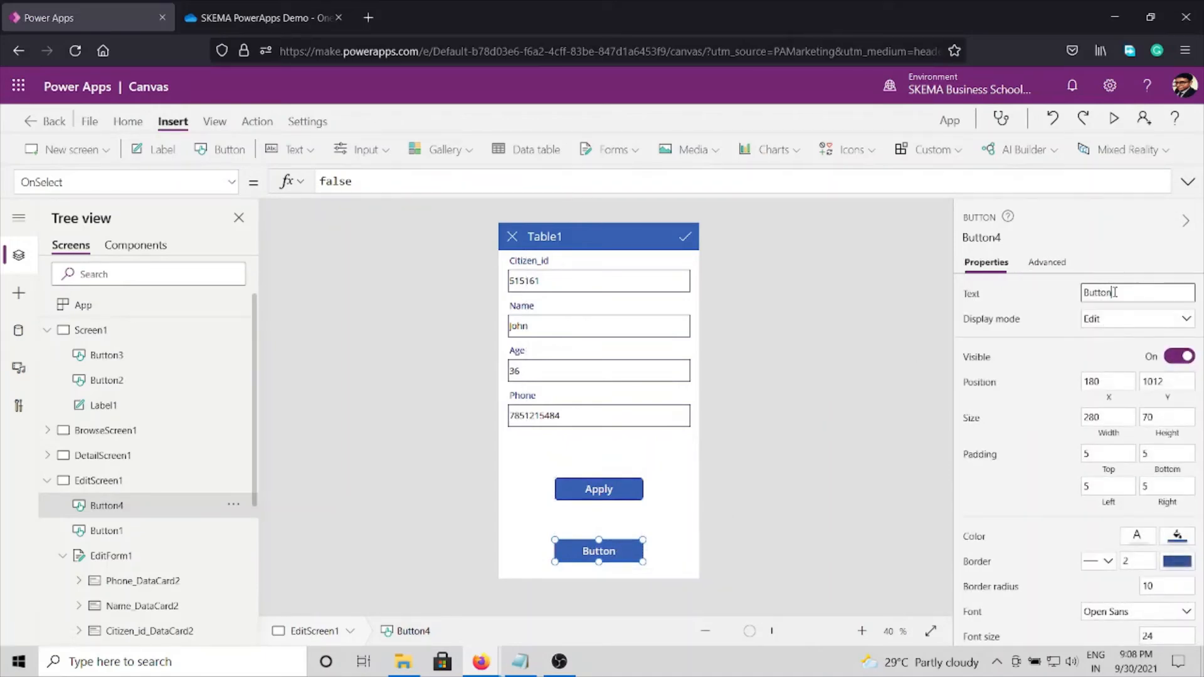
pyautogui.doubleClick(1116, 292)
pyautogui.write('Home')
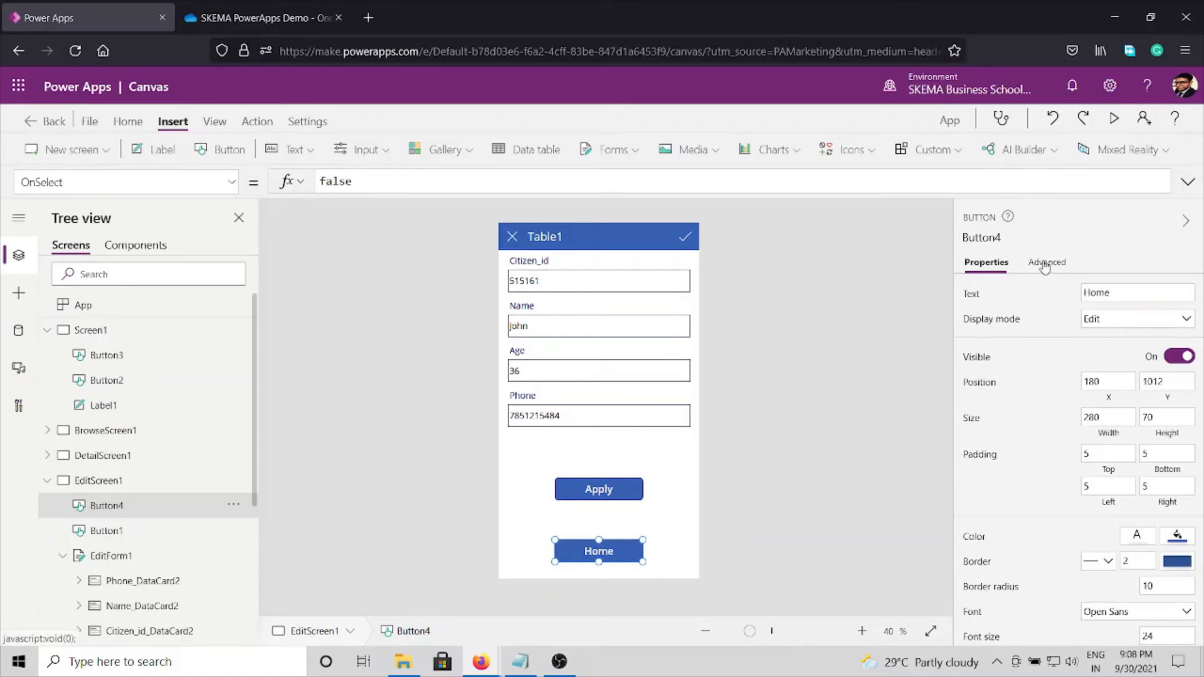
# Step: Set the OnSelect action of EditScreen1's Home button to Navigate(Screen1)
pyautogui.click(1045, 264)
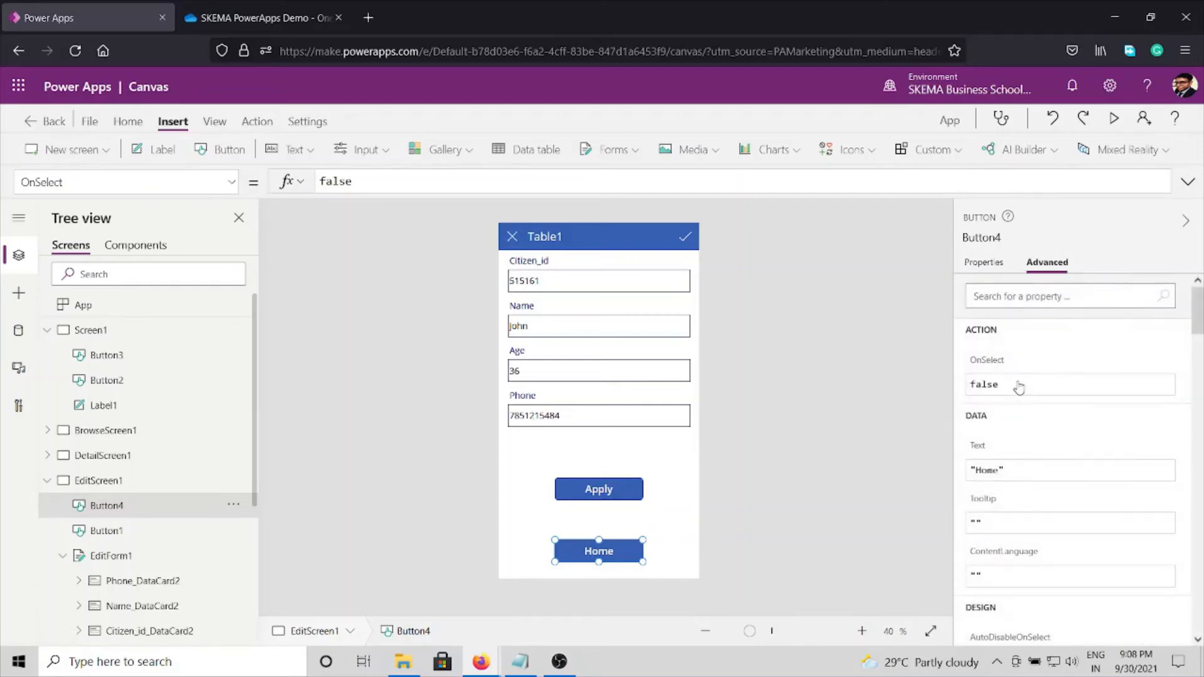
pyautogui.click(1019, 385)
pyautogui.hotkey('ctrl', 'a')
pyautogui.write('Nav')
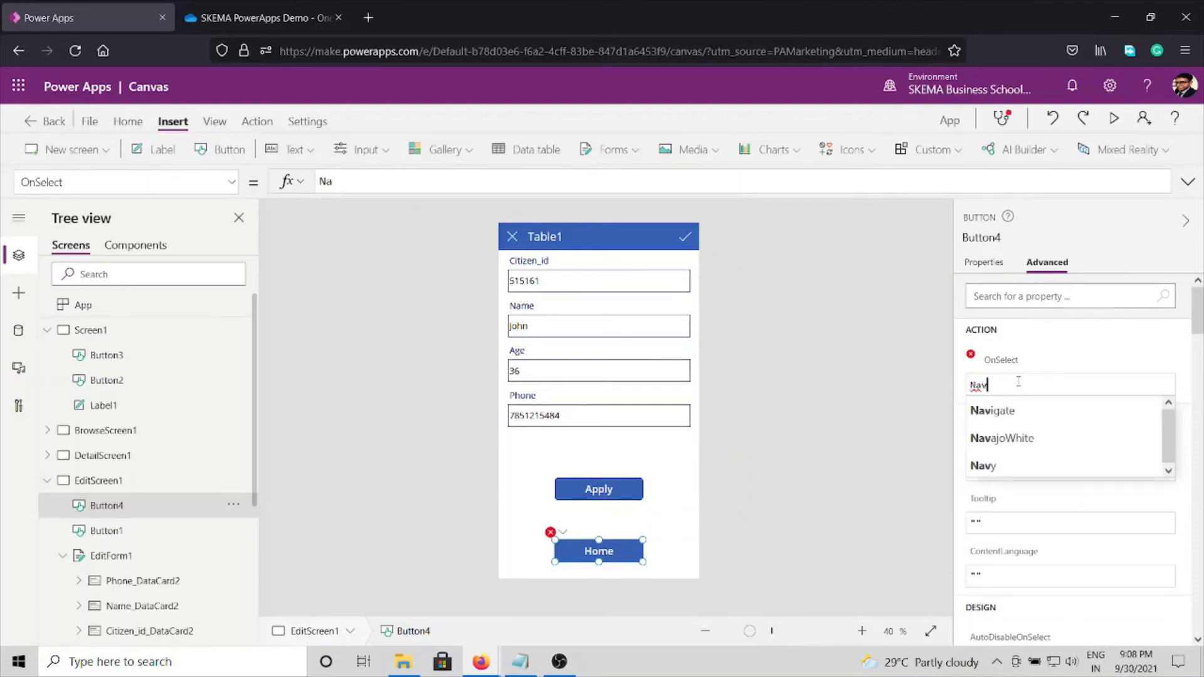
pyautogui.press('Tab')
pyautogui.write('(')
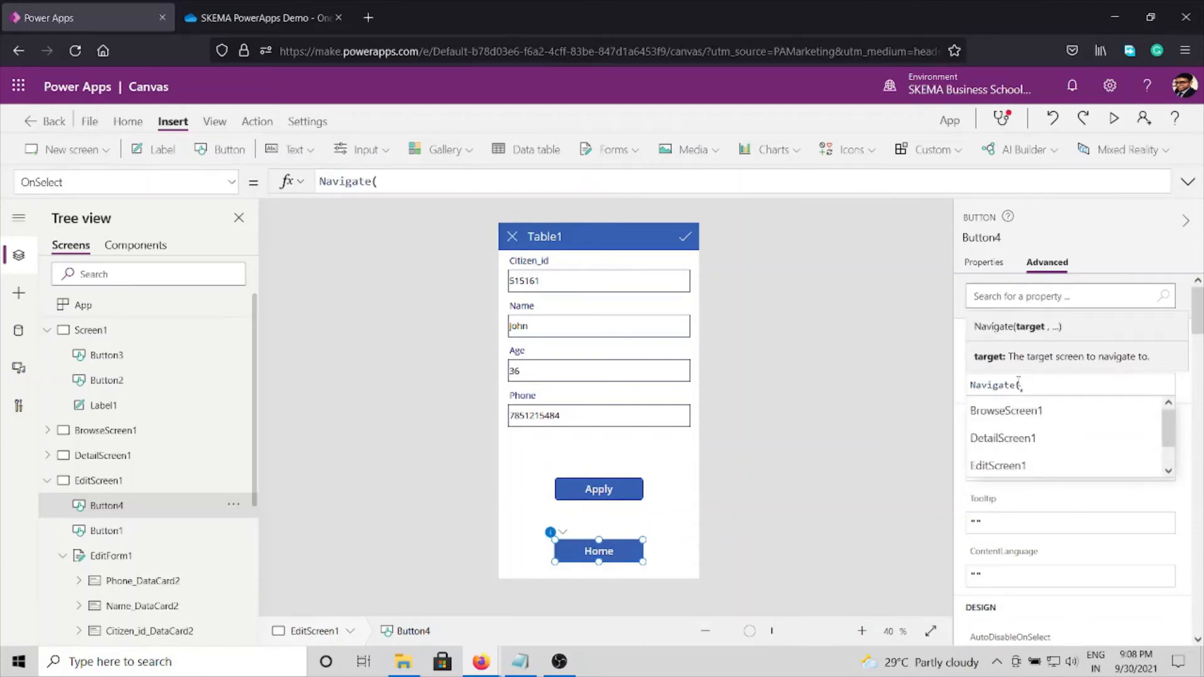
pyautogui.press('Down')
pyautogui.press('Down')
pyautogui.press('Down')
pyautogui.press('Down')
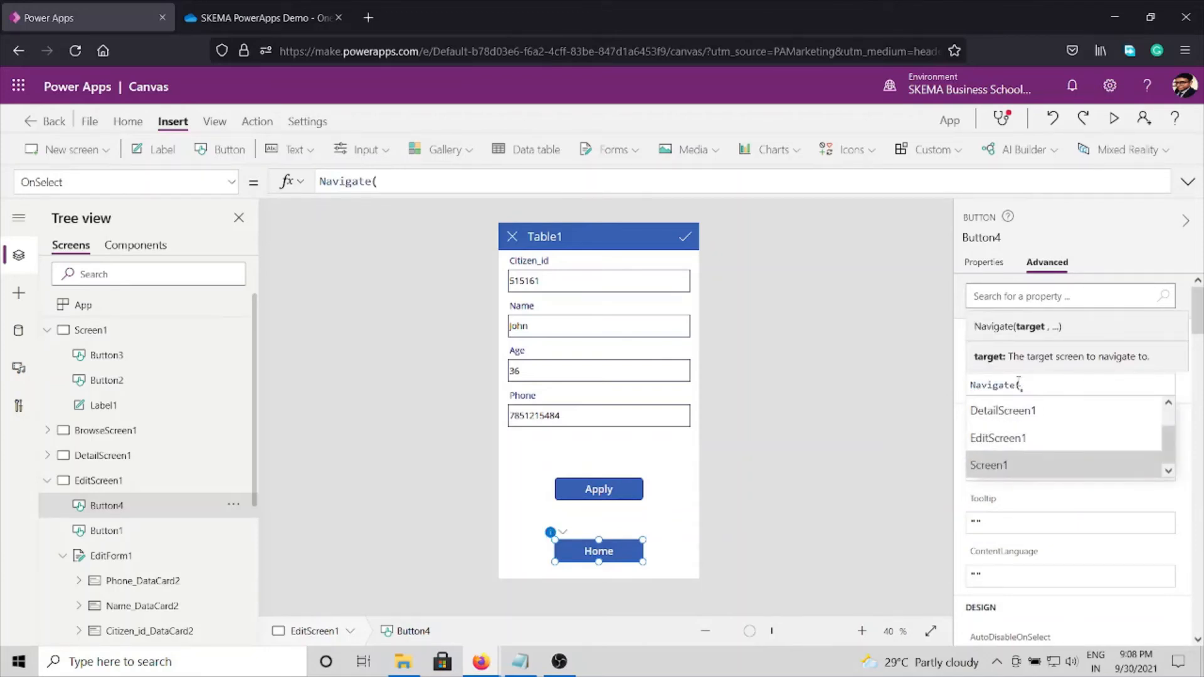
pyautogui.press('Tab')
pyautogui.write(')')
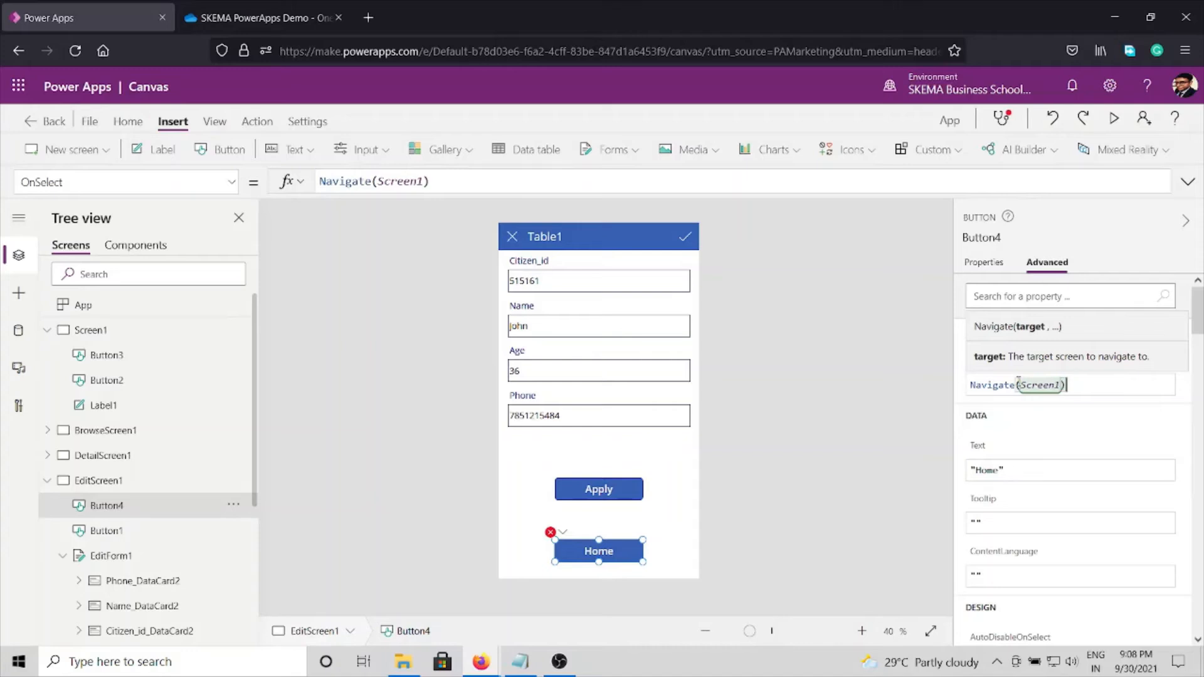
pyautogui.click(852, 480)
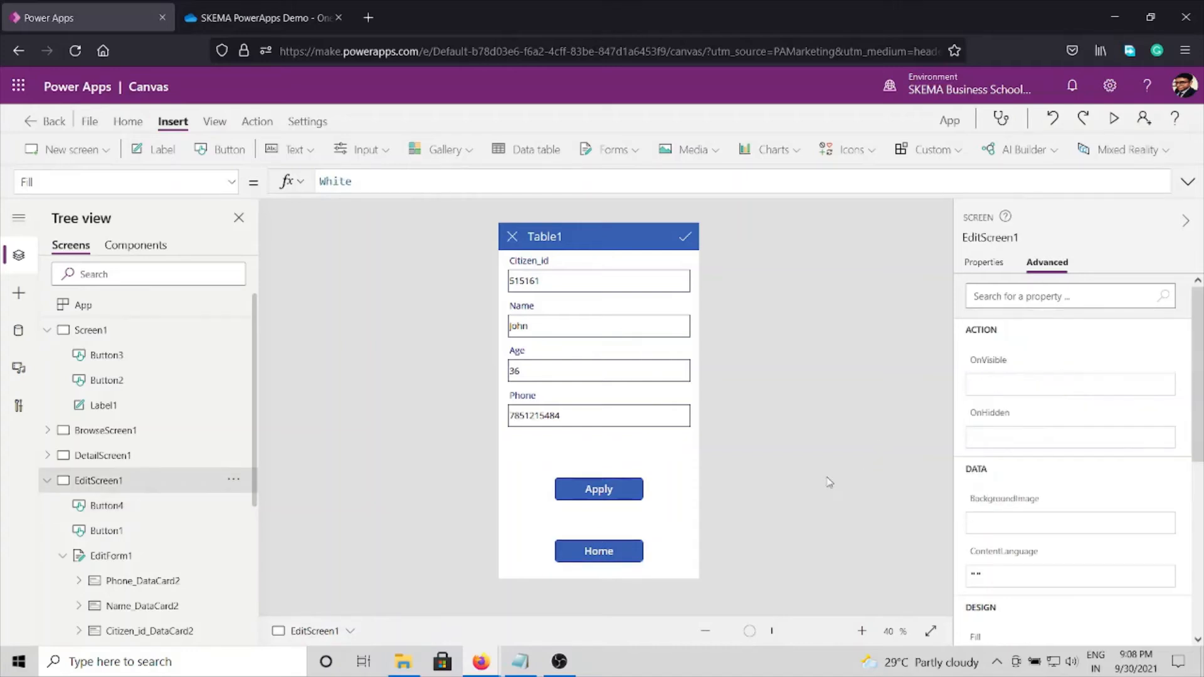
# Step: Copy the Home button from EditScreen1 and paste it onto DetailScreen1
pyautogui.rightClick(608, 561)
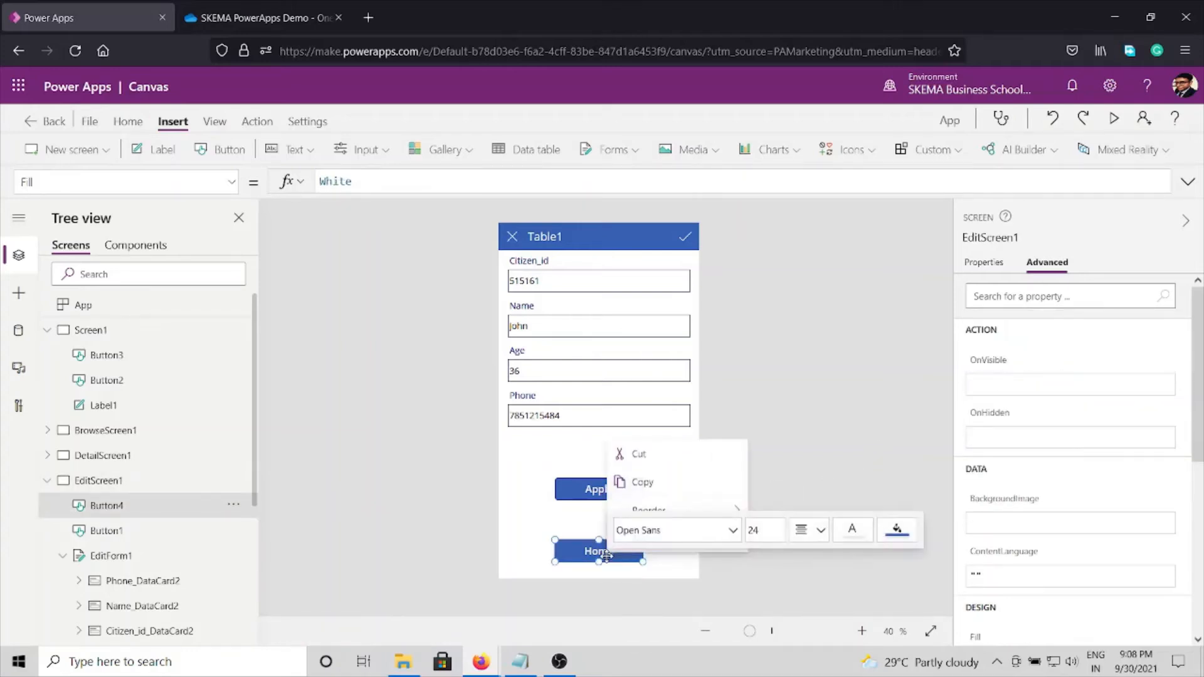
pyautogui.click(804, 451)
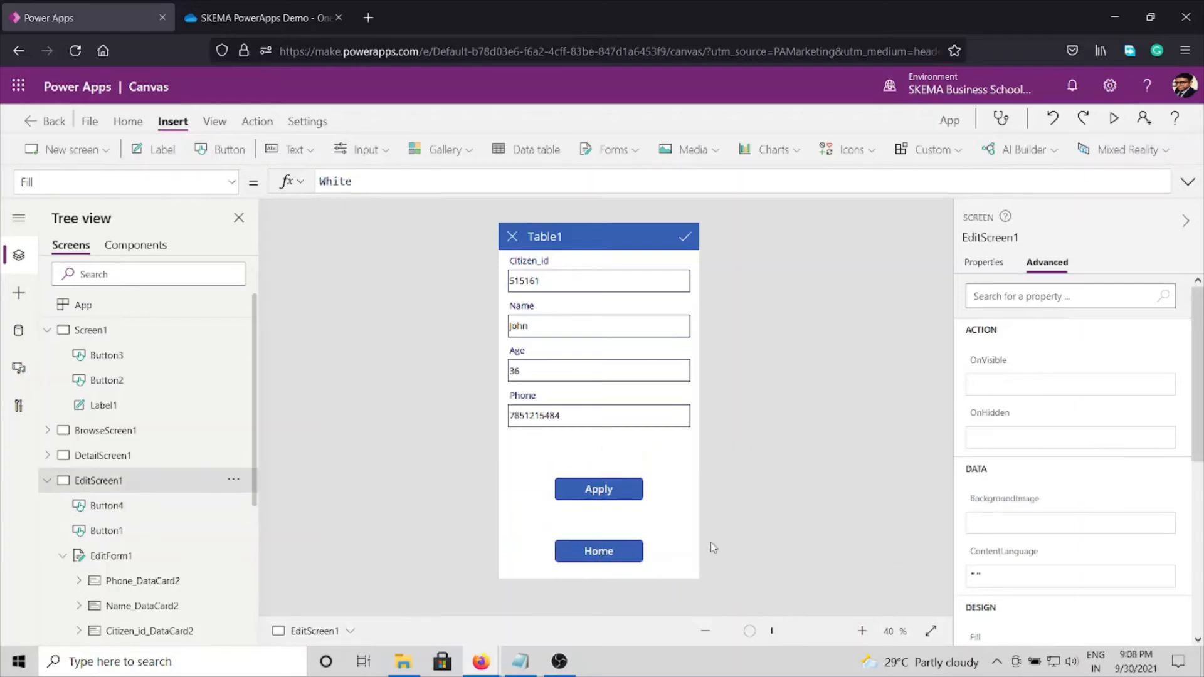
pyautogui.rightClick(638, 546)
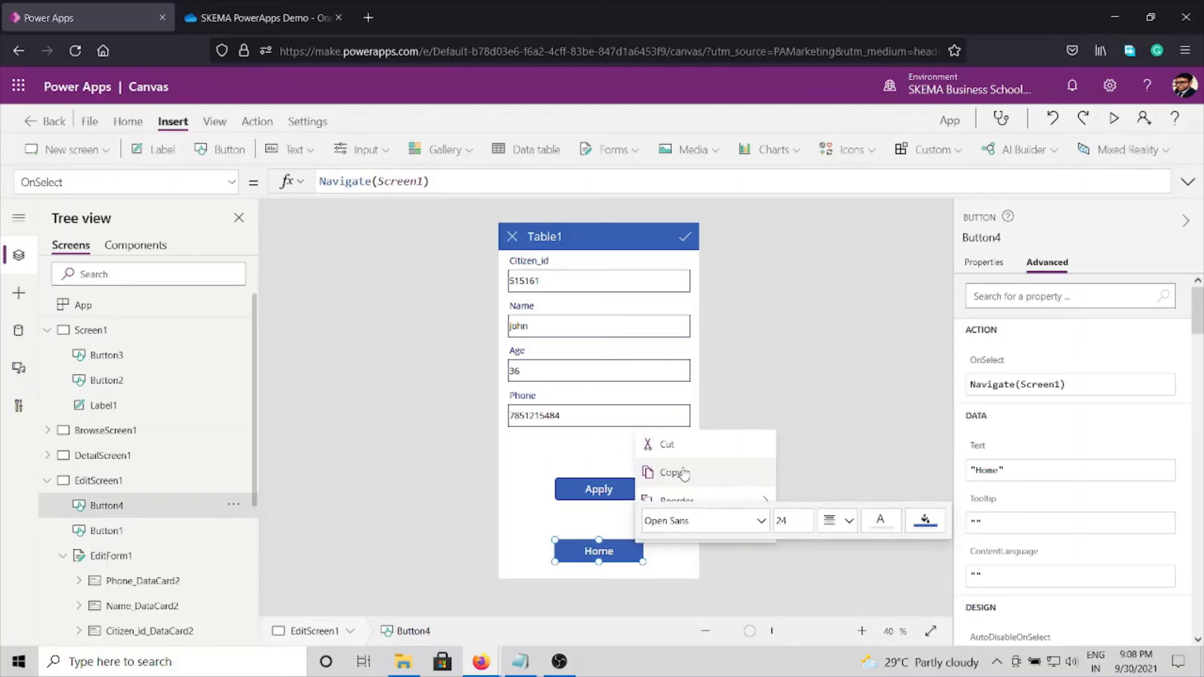
pyautogui.click(682, 473)
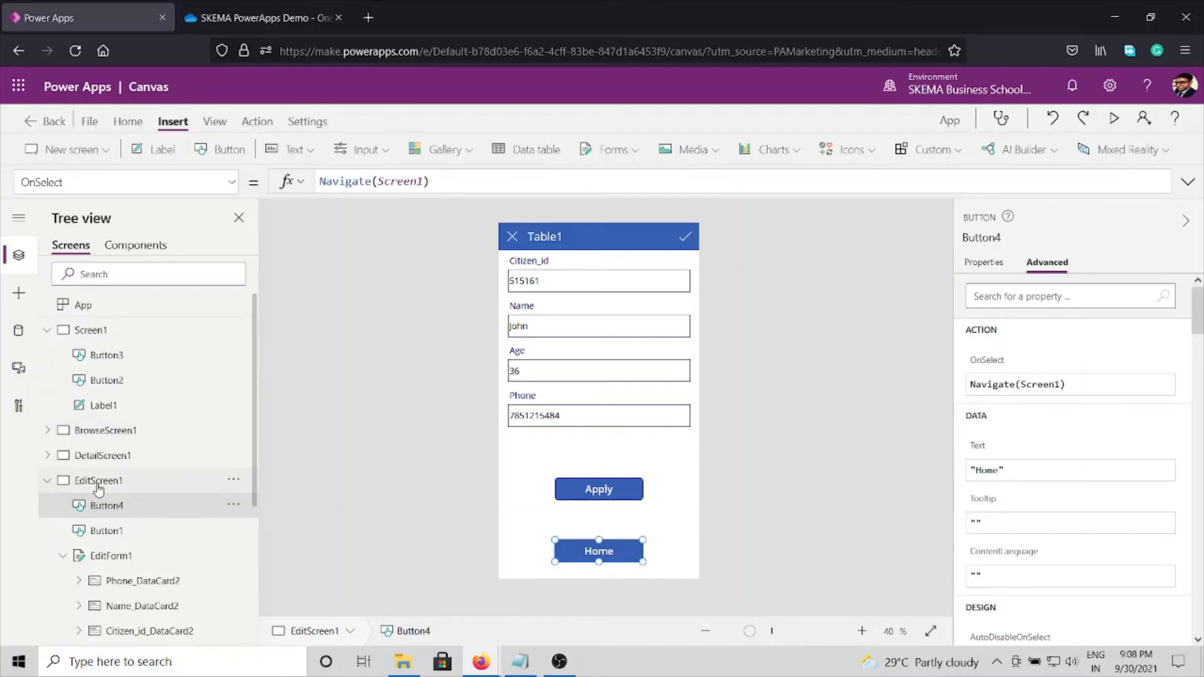
pyautogui.click(102, 458)
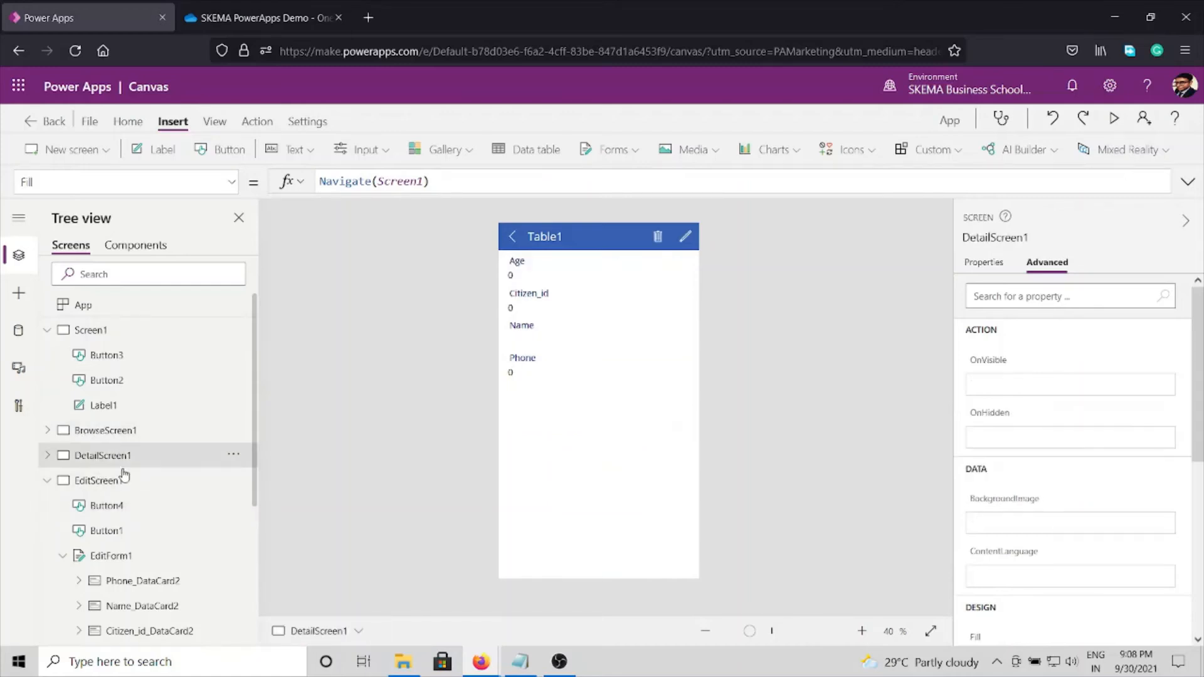
pyautogui.click(620, 532)
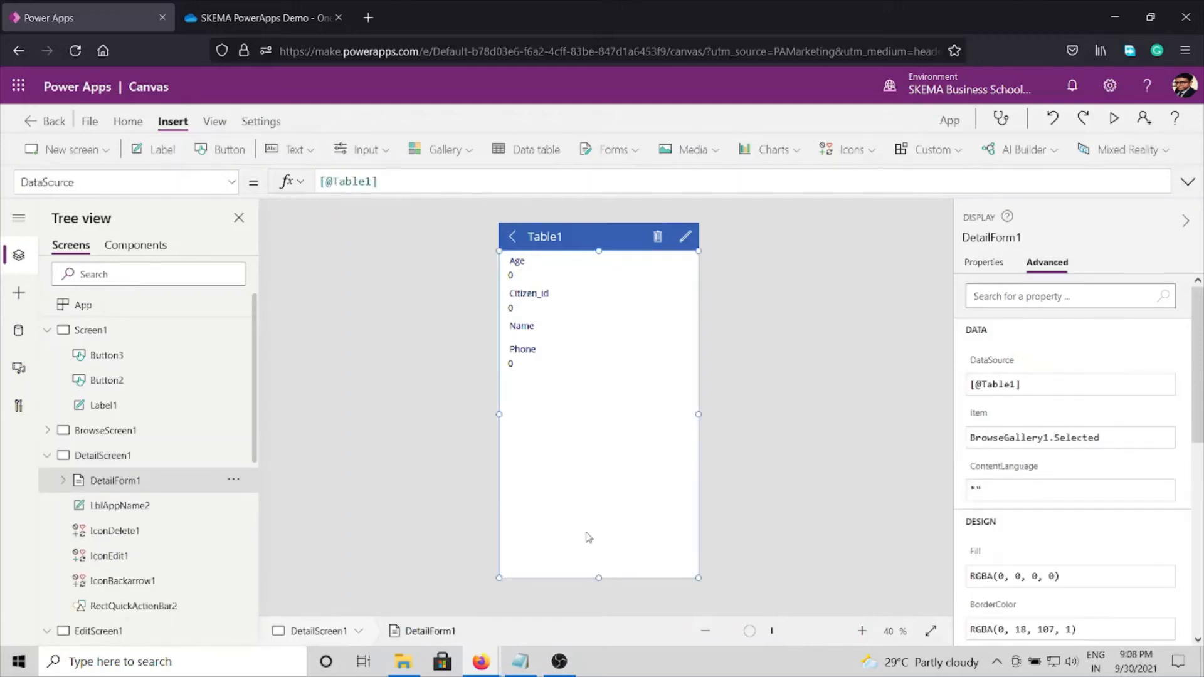
pyautogui.hotkey('ctrl', 'v')
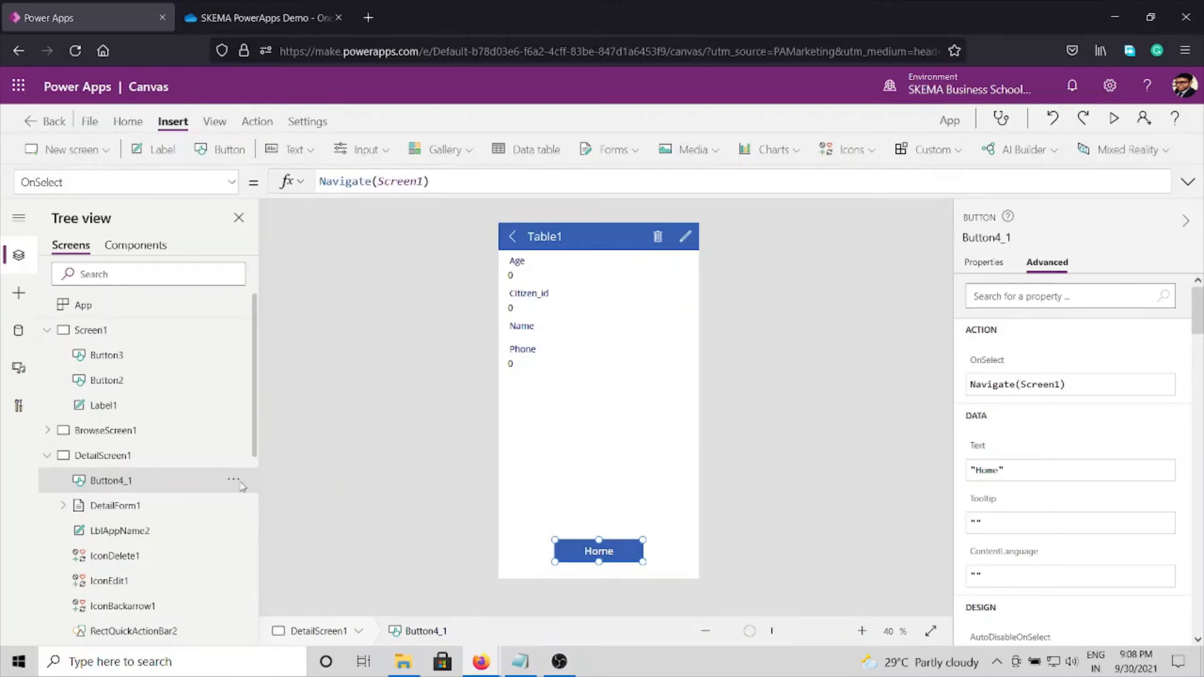
# Step: Paste the copied Home button onto BrowseScreen1, over the lower part of the gallery
pyautogui.click(134, 430)
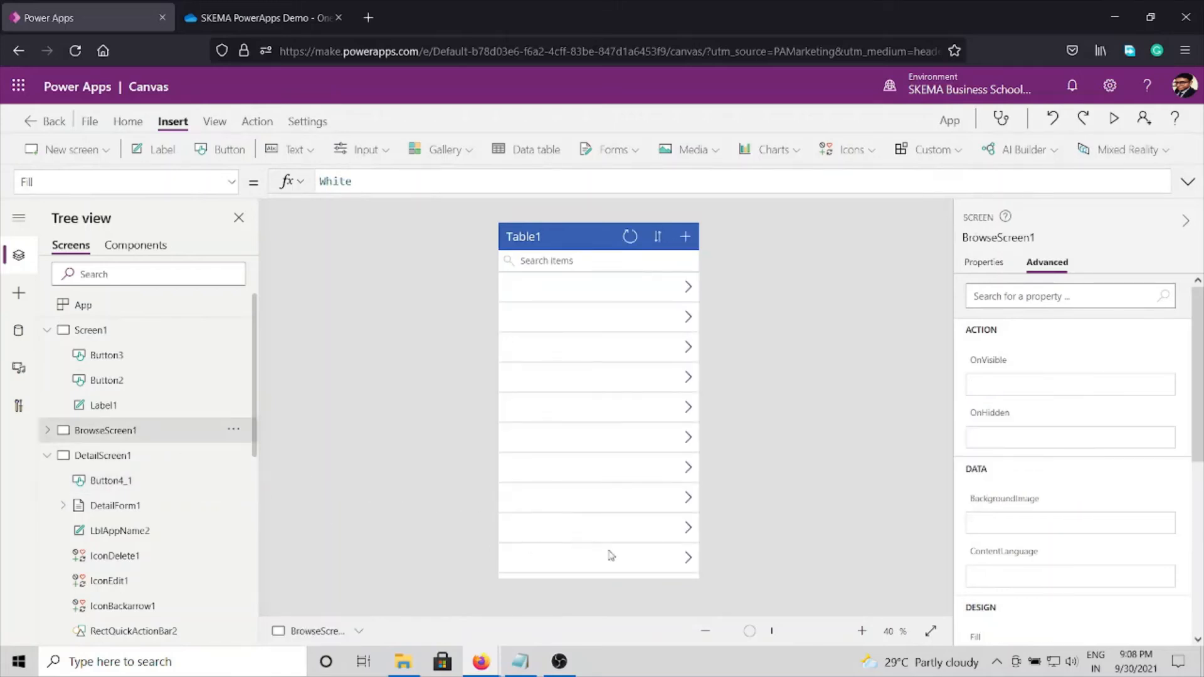
pyautogui.rightClick(601, 535)
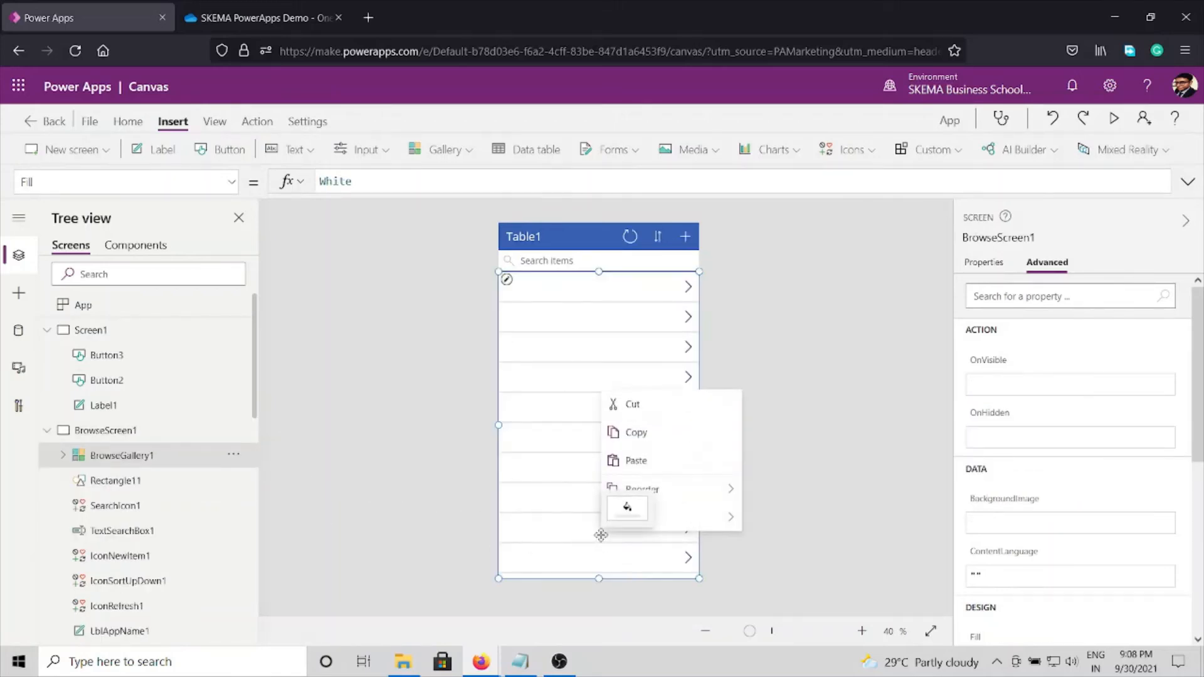
pyautogui.click(624, 465)
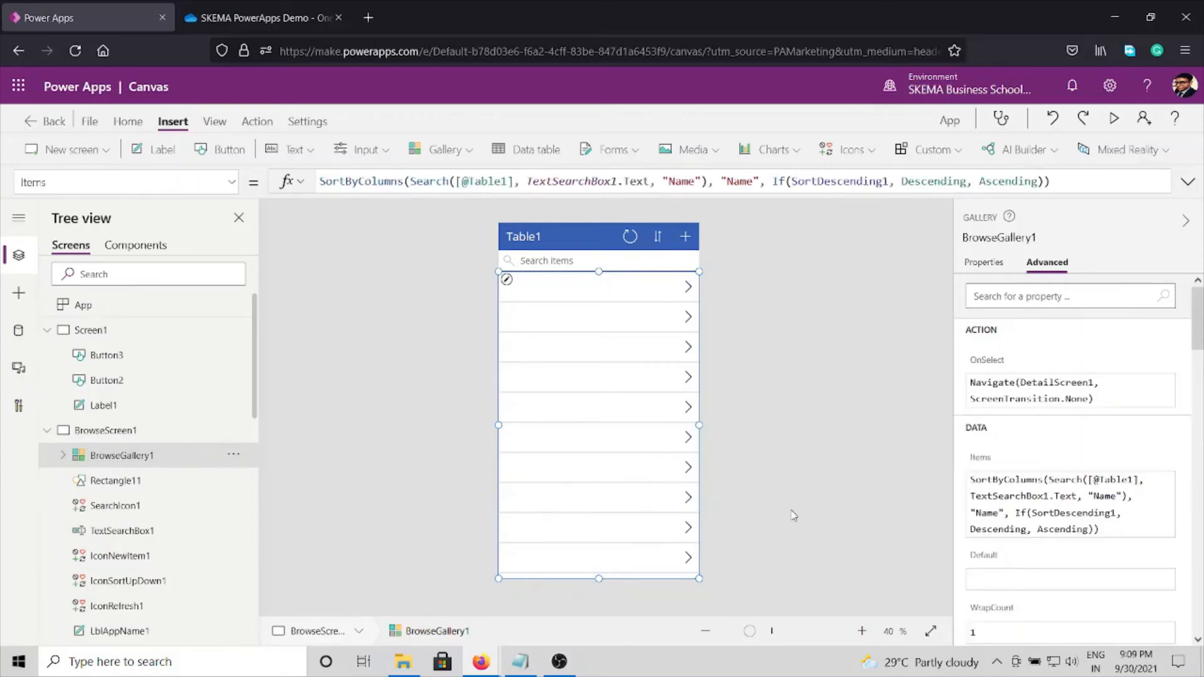
pyautogui.click(707, 509)
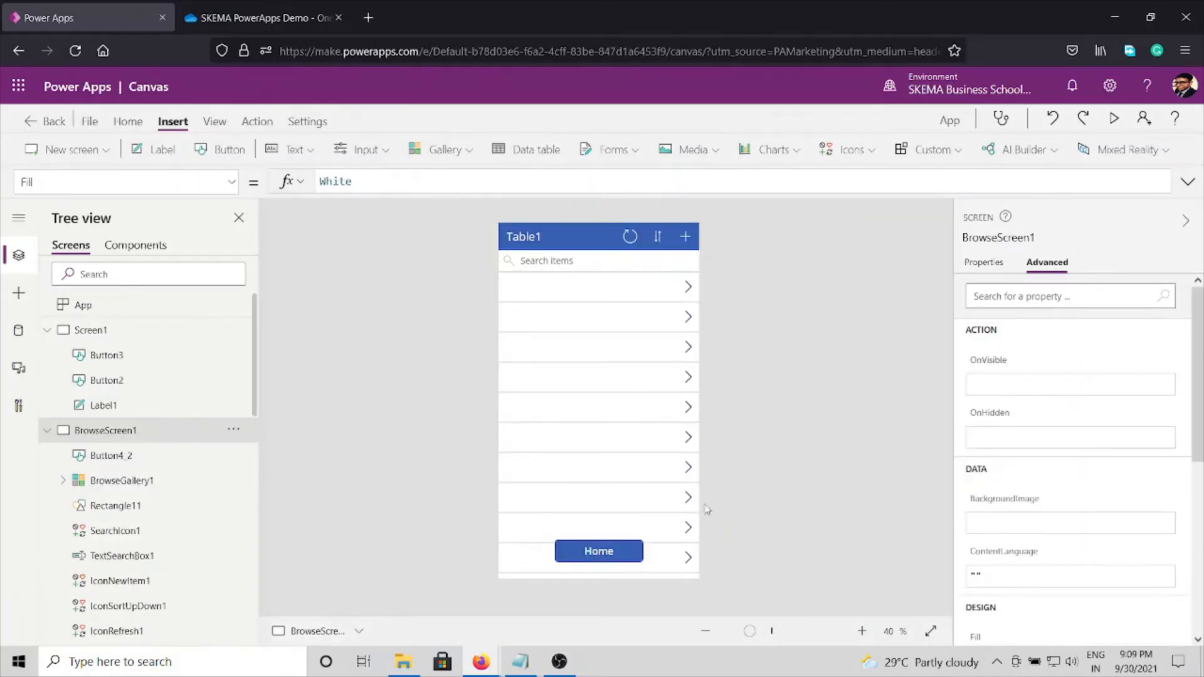
# Step: Collapse BrowseScreen1, DetailScreen1 and EditScreen1 in the screen tree and display Screen1
pyautogui.click(47, 431)
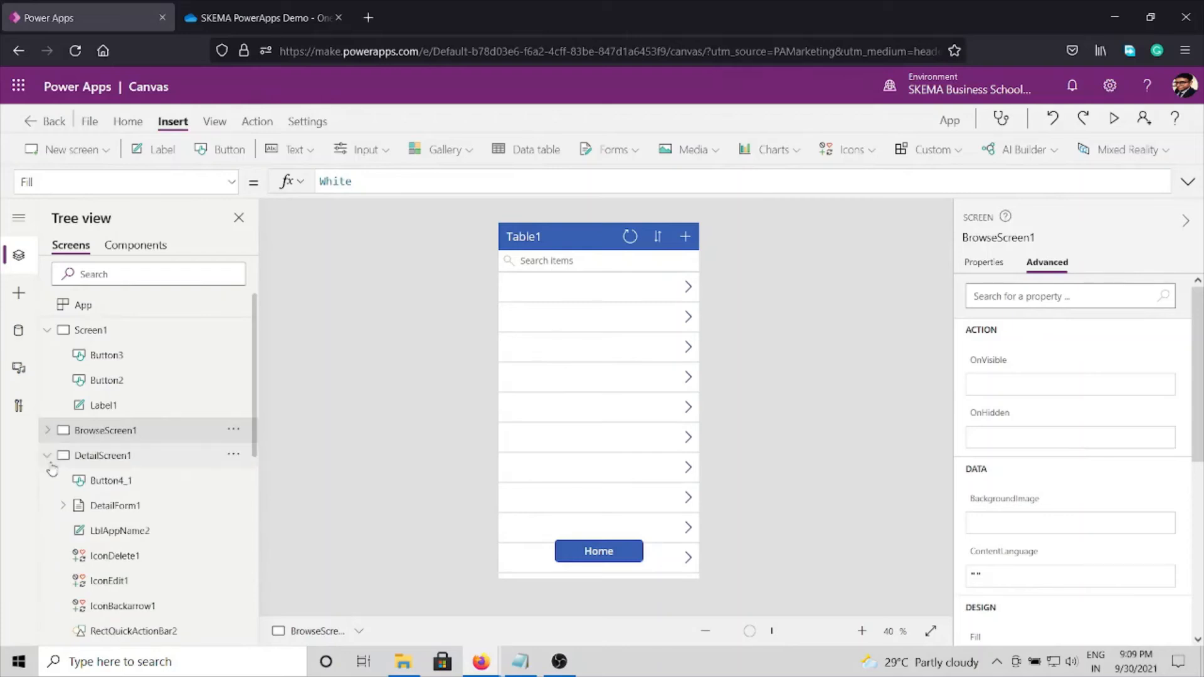
pyautogui.click(47, 456)
pyautogui.click(47, 480)
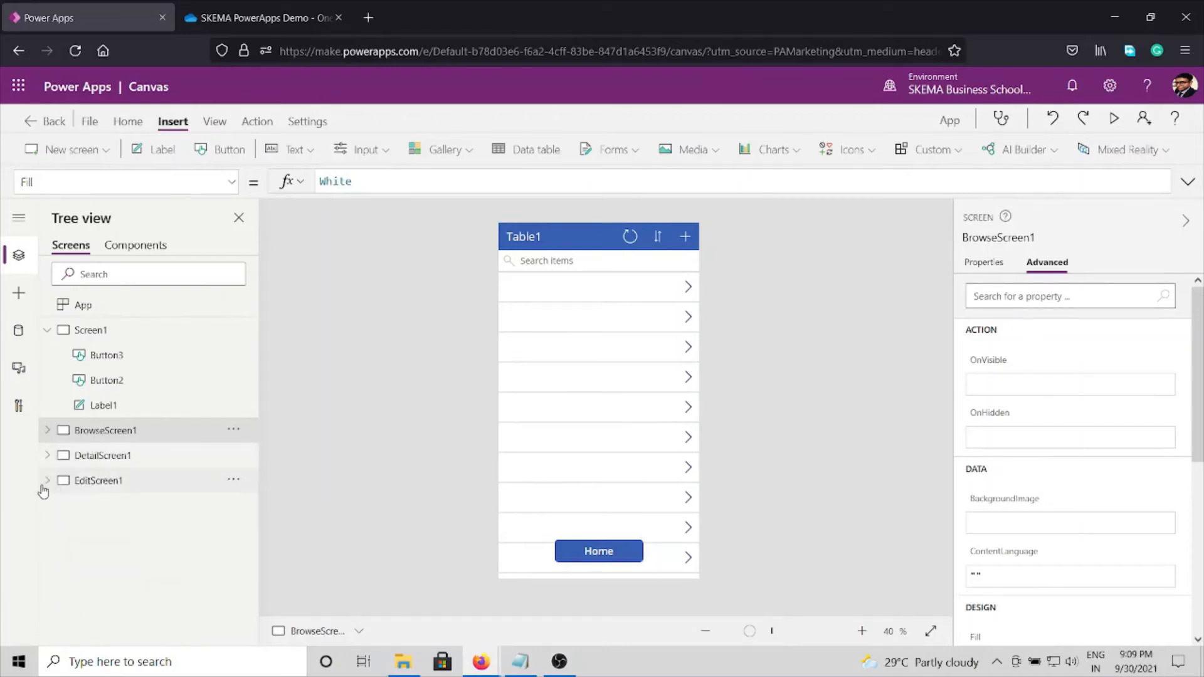
pyautogui.click(85, 330)
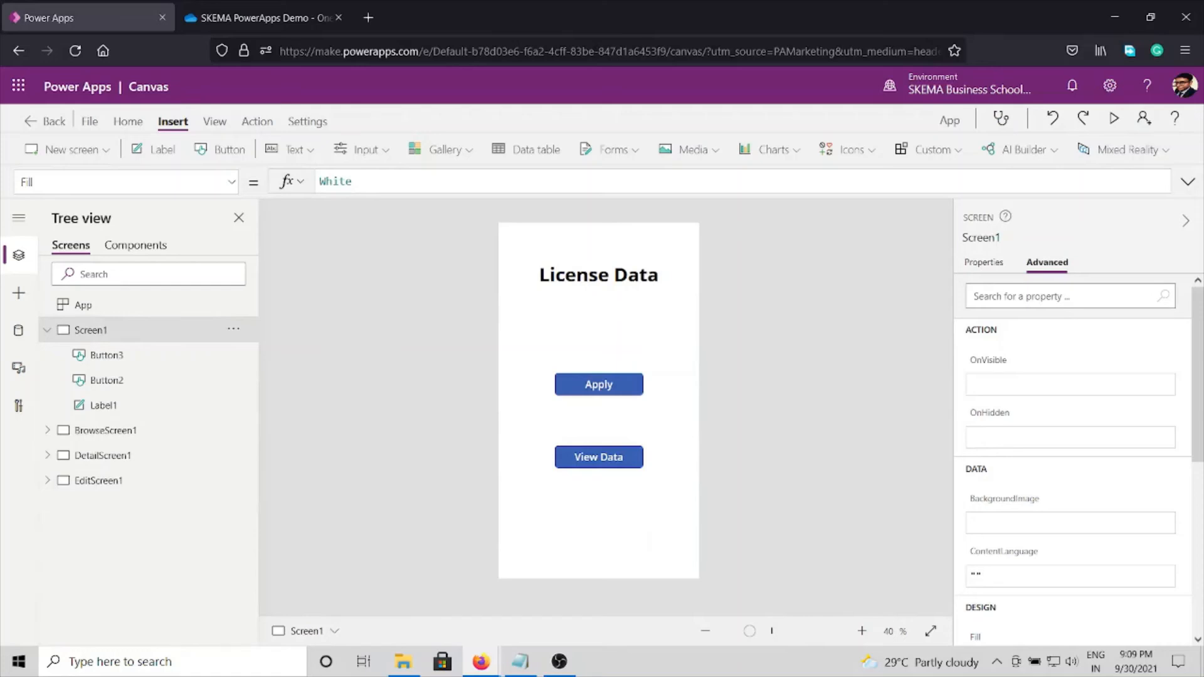
# Step: Read step 10 about disabling the submit button in the Notepad readme, and return to EditScreen1 in Power Apps
pyautogui.hotkey('alt', 'Tab')
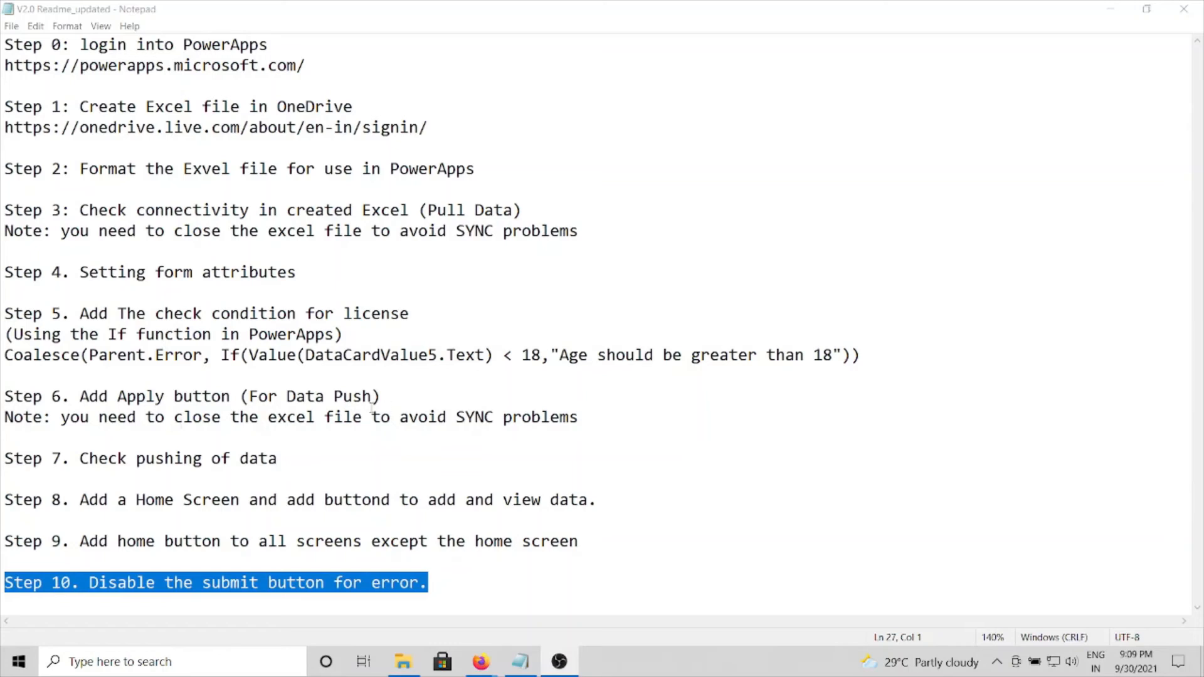
pyautogui.moveTo(444, 581); pyautogui.dragTo(3, 583)
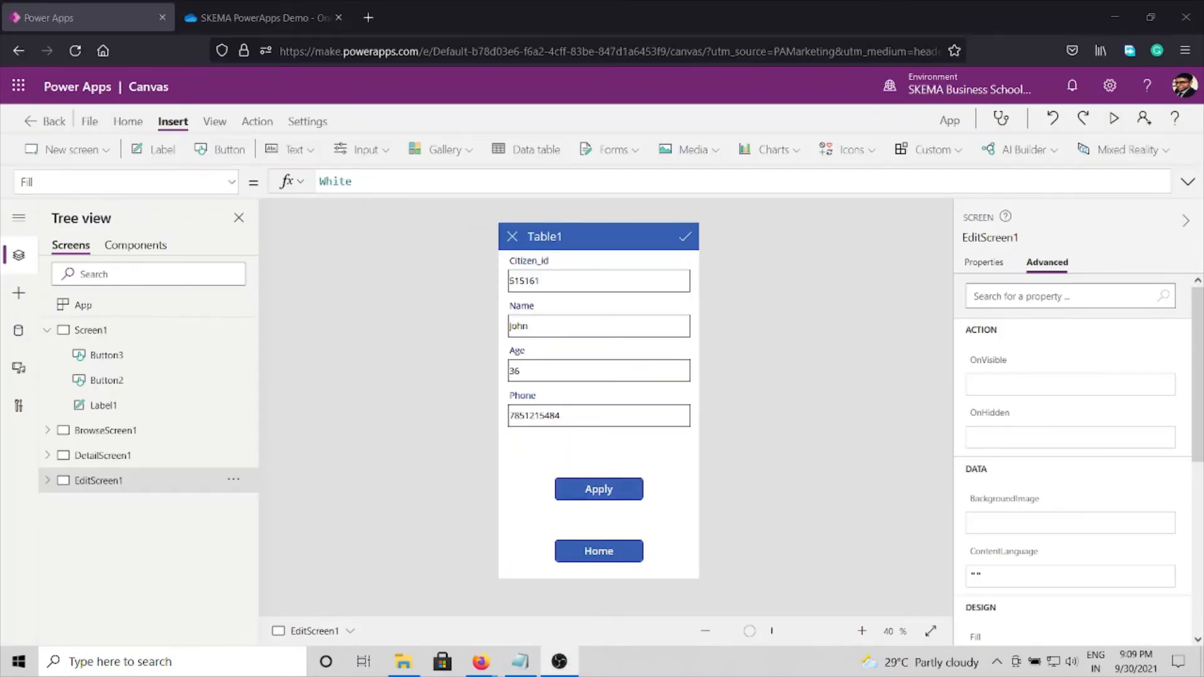
pyautogui.hotkey('alt', 'Tab')
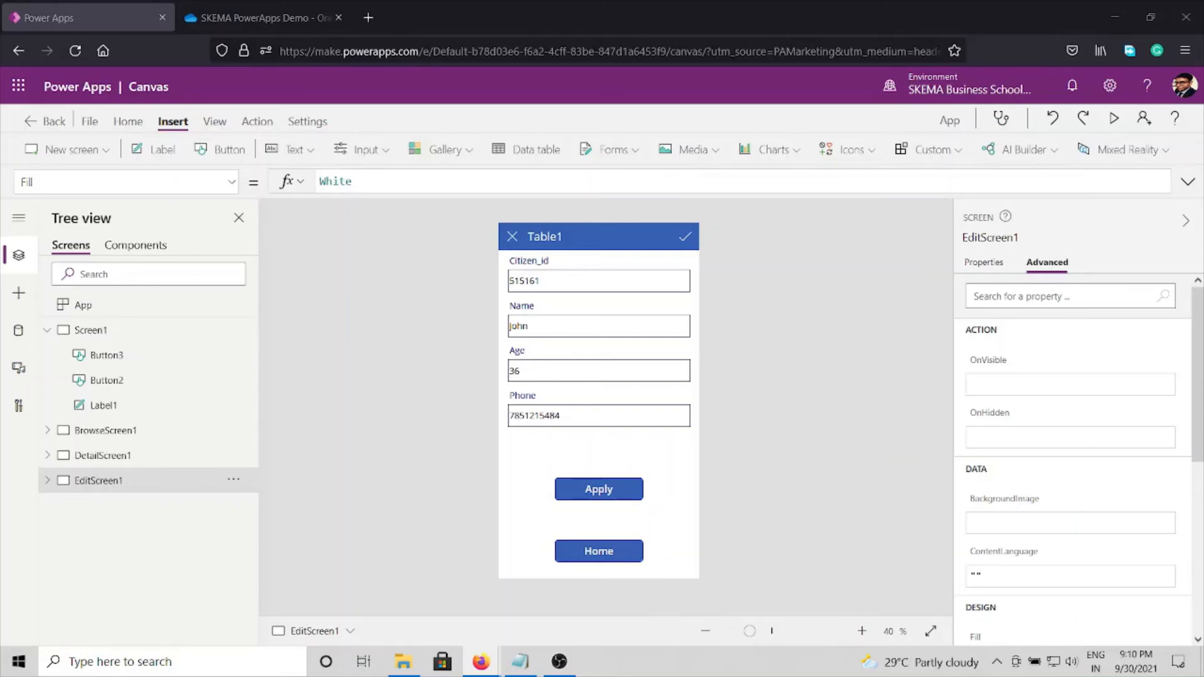
# Step: Select the text input inside the Age card of the form on EditScreen1
pyautogui.click(533, 374)
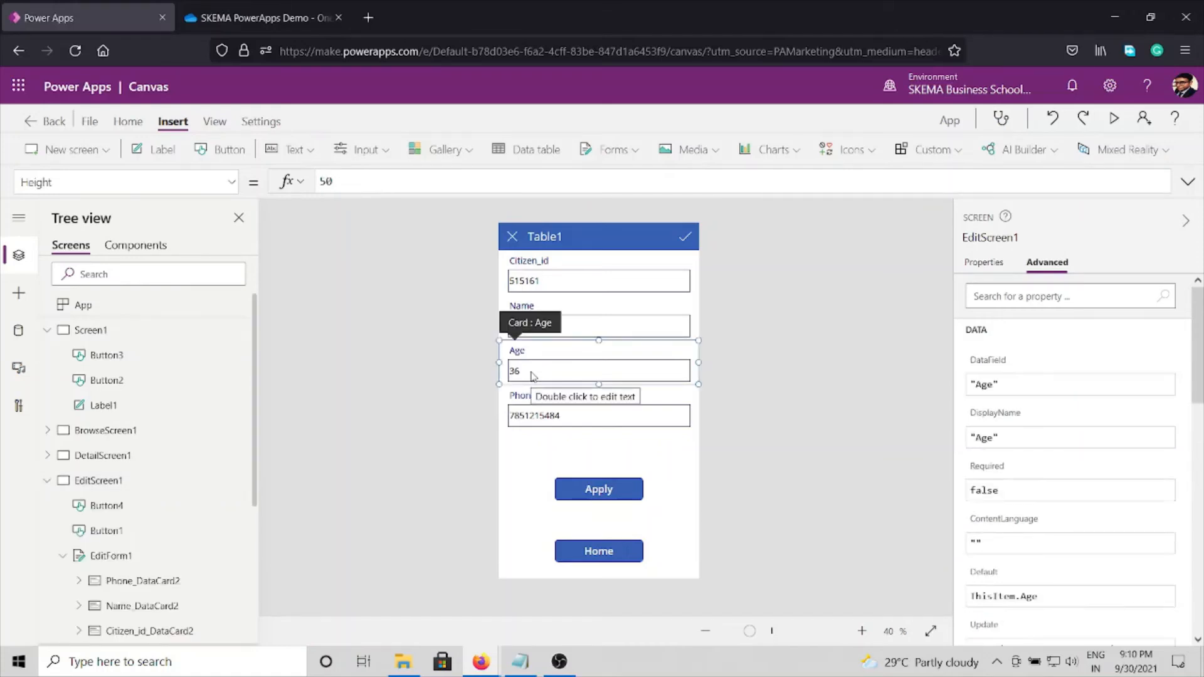
pyautogui.doubleClick(533, 374)
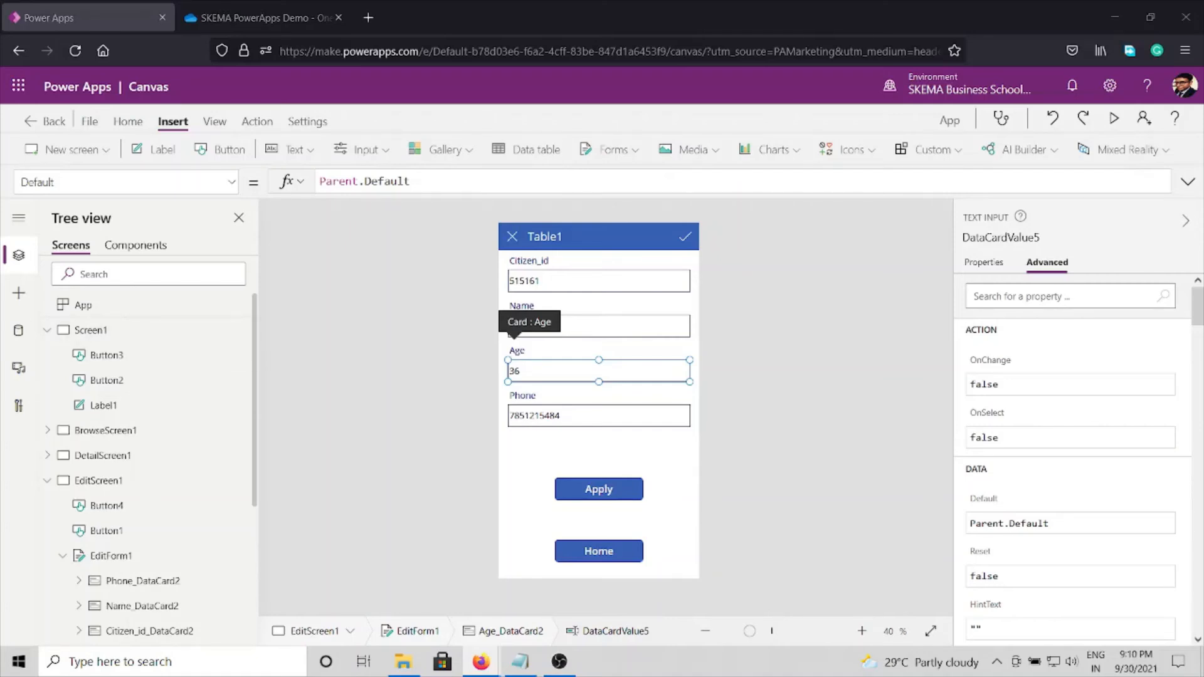
pyautogui.hotkey('alt', 'Tab')
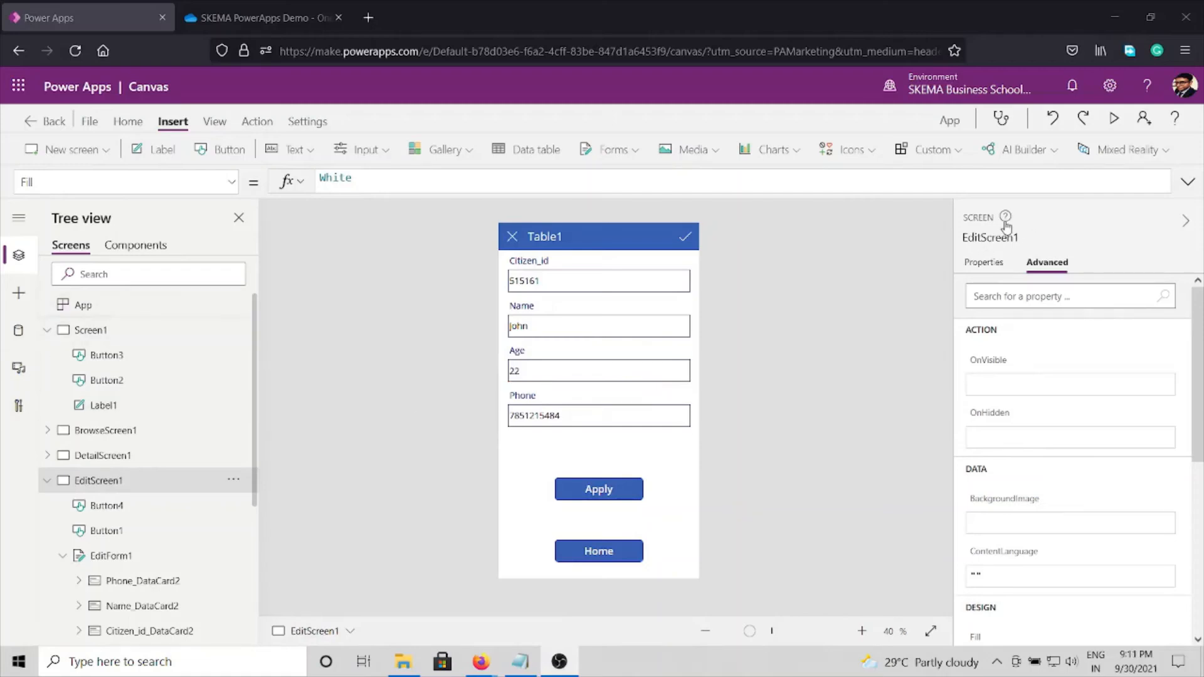
# Step: Preview EditScreen1, set Age to 1 to trigger the age check, and close the preview and its tip
pyautogui.click(1114, 118)
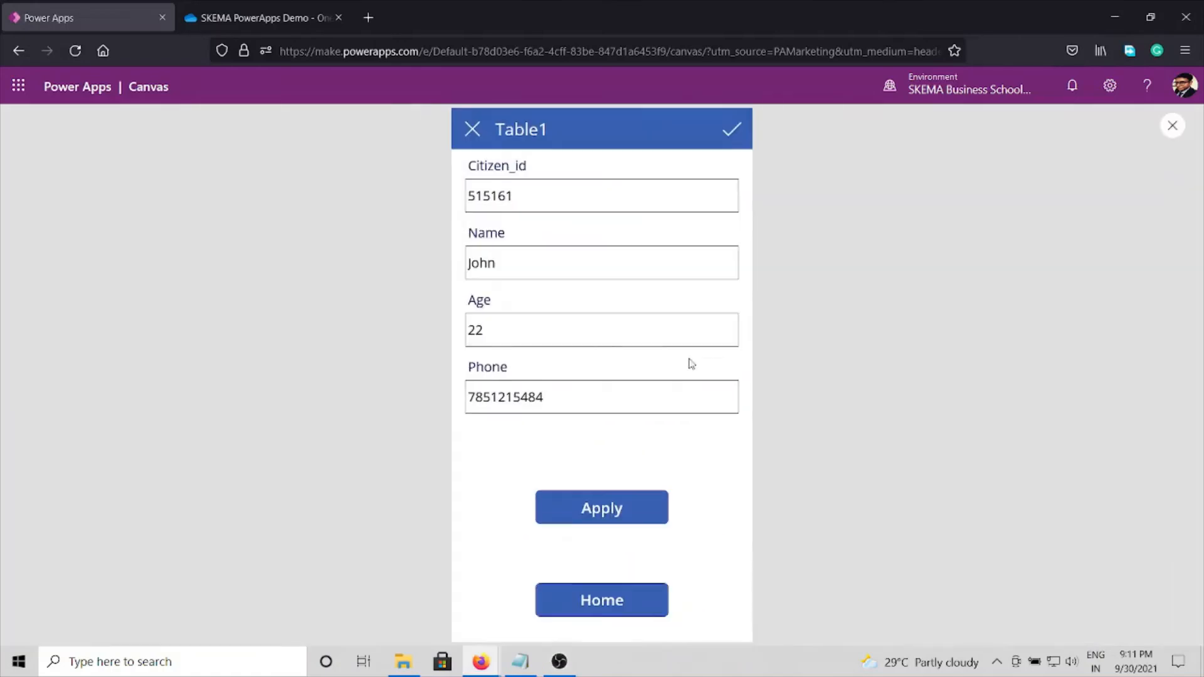
pyautogui.click(567, 331)
pyautogui.press('BackSpace')
pyautogui.press('BackSpace')
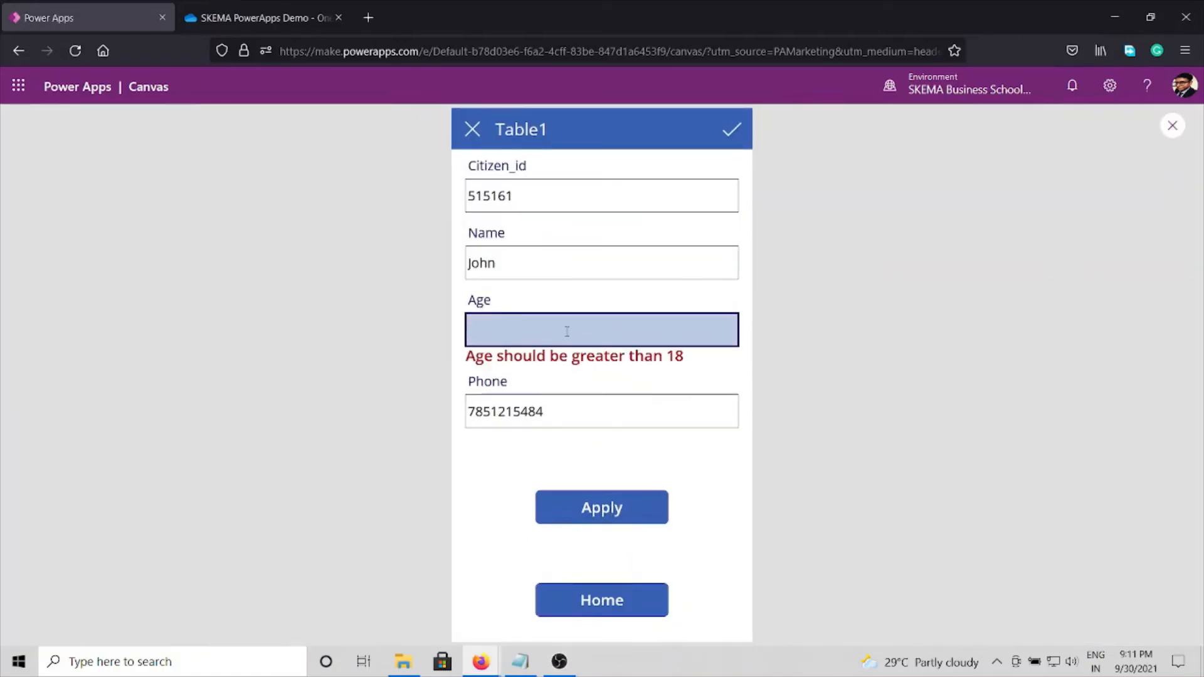
pyautogui.write('1')
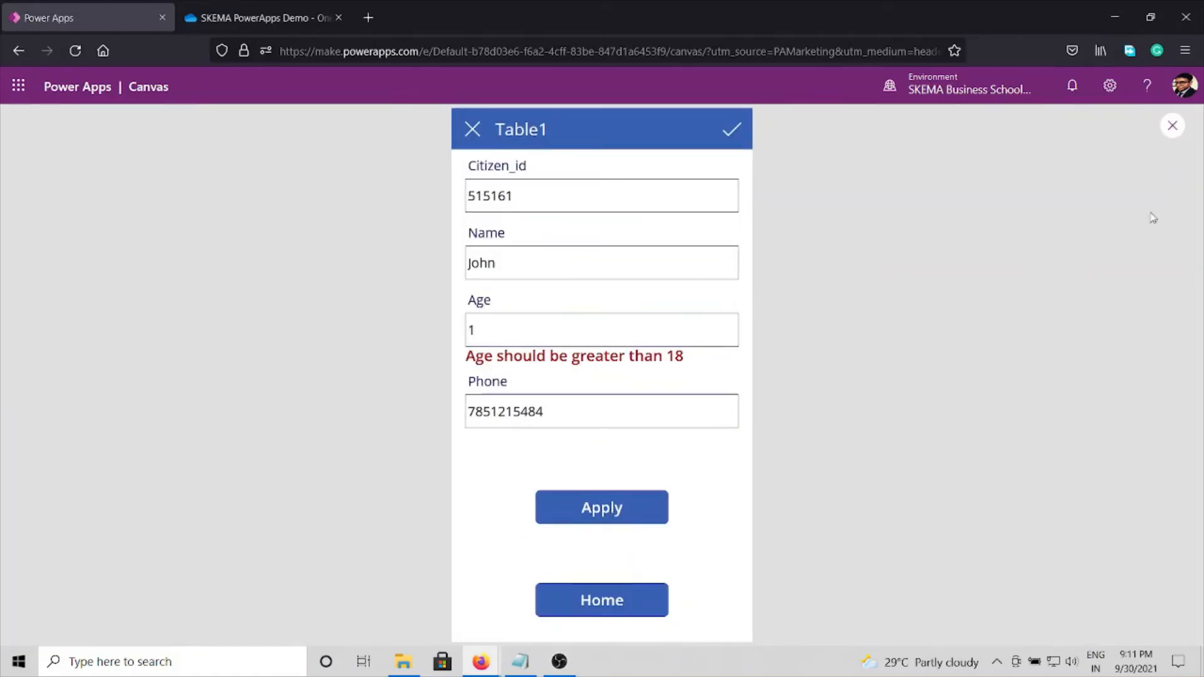
pyautogui.click(1172, 126)
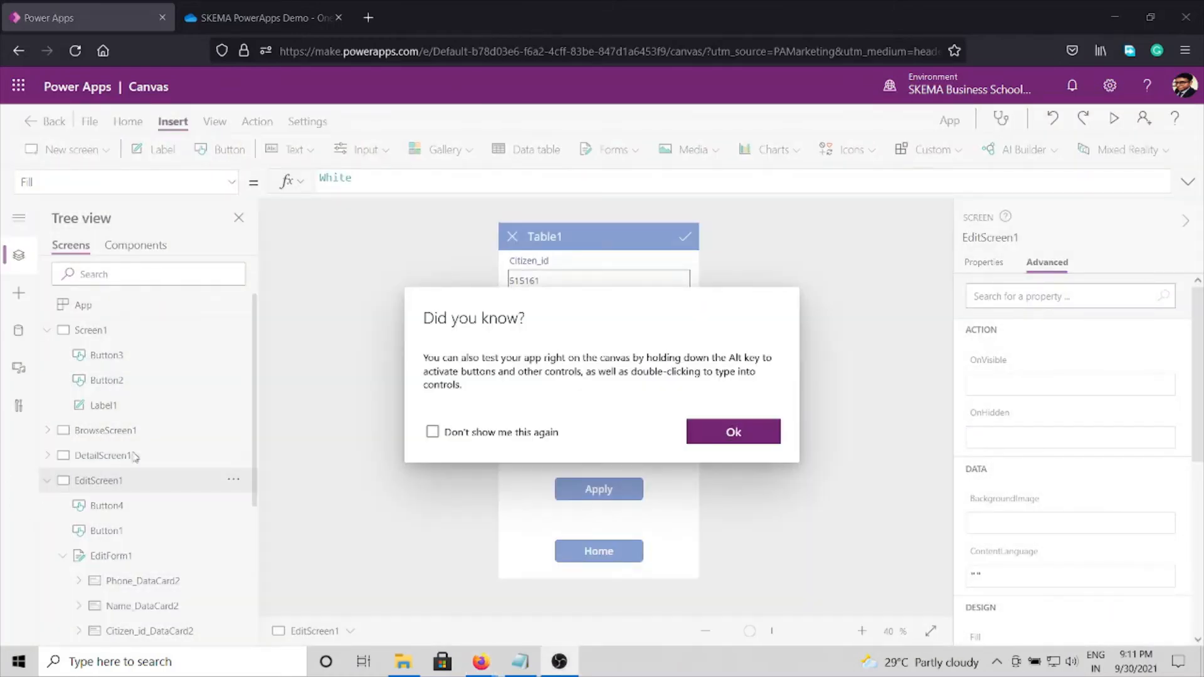
pyautogui.click(751, 441)
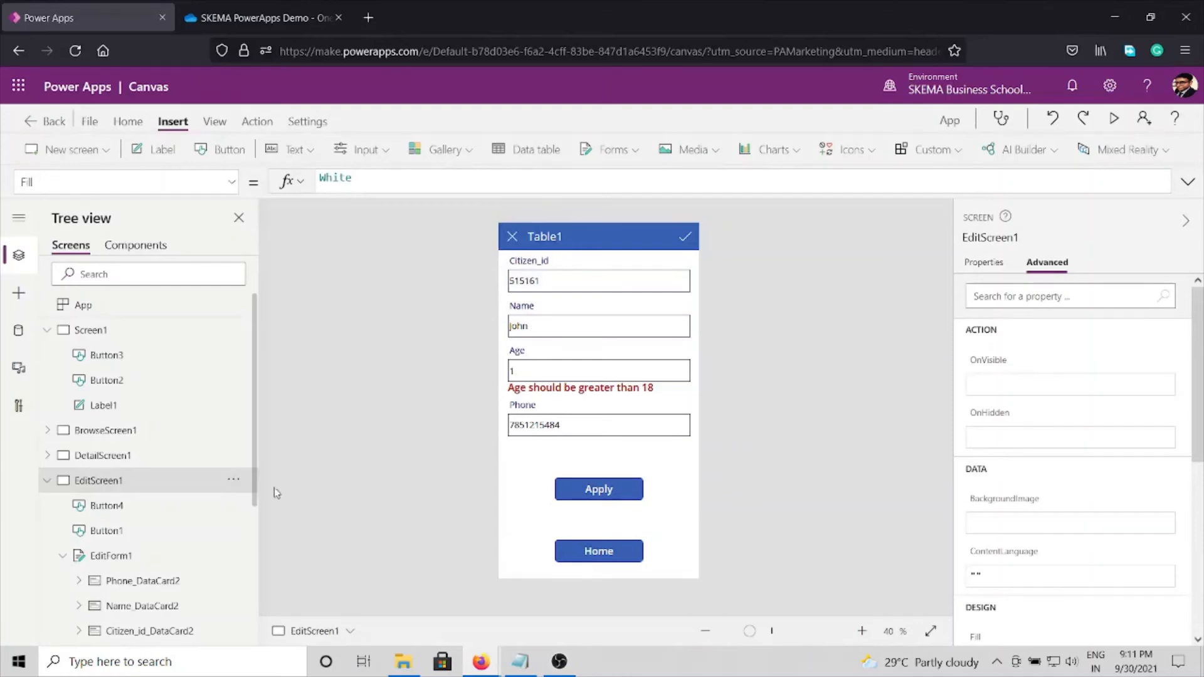
# Step: Copy the control name ErrorMessage1 from the error label under the Age field
pyautogui.click(580, 388)
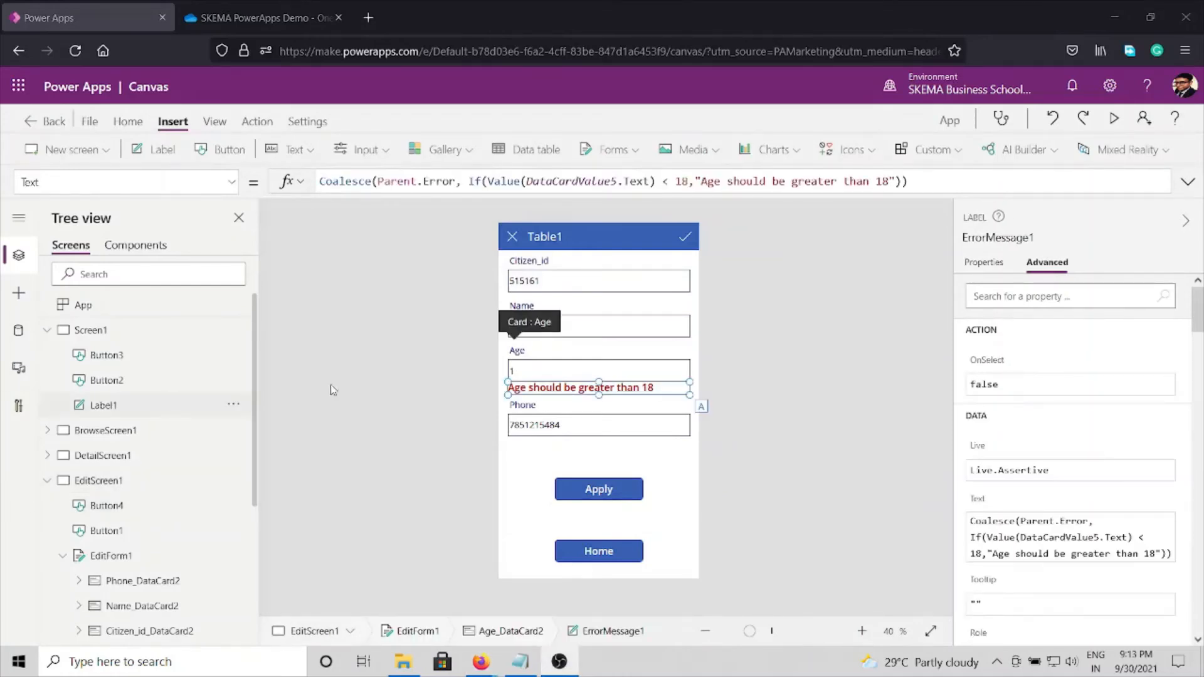
pyautogui.click(1010, 238)
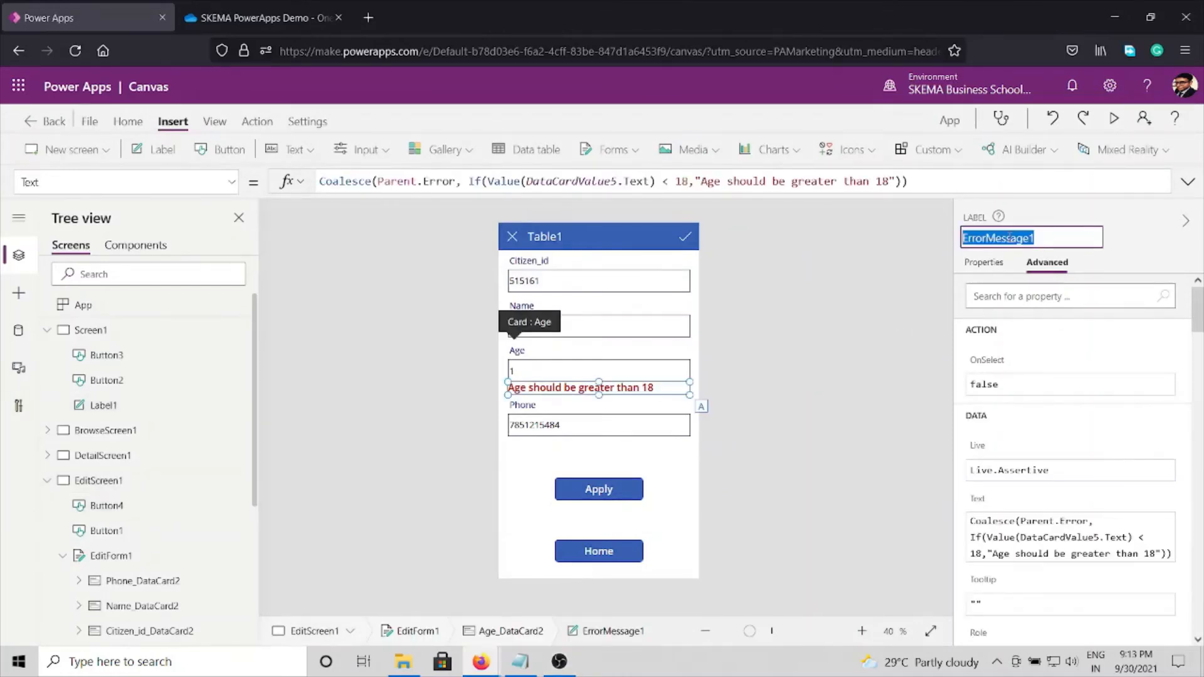
pyautogui.rightClick(1010, 237)
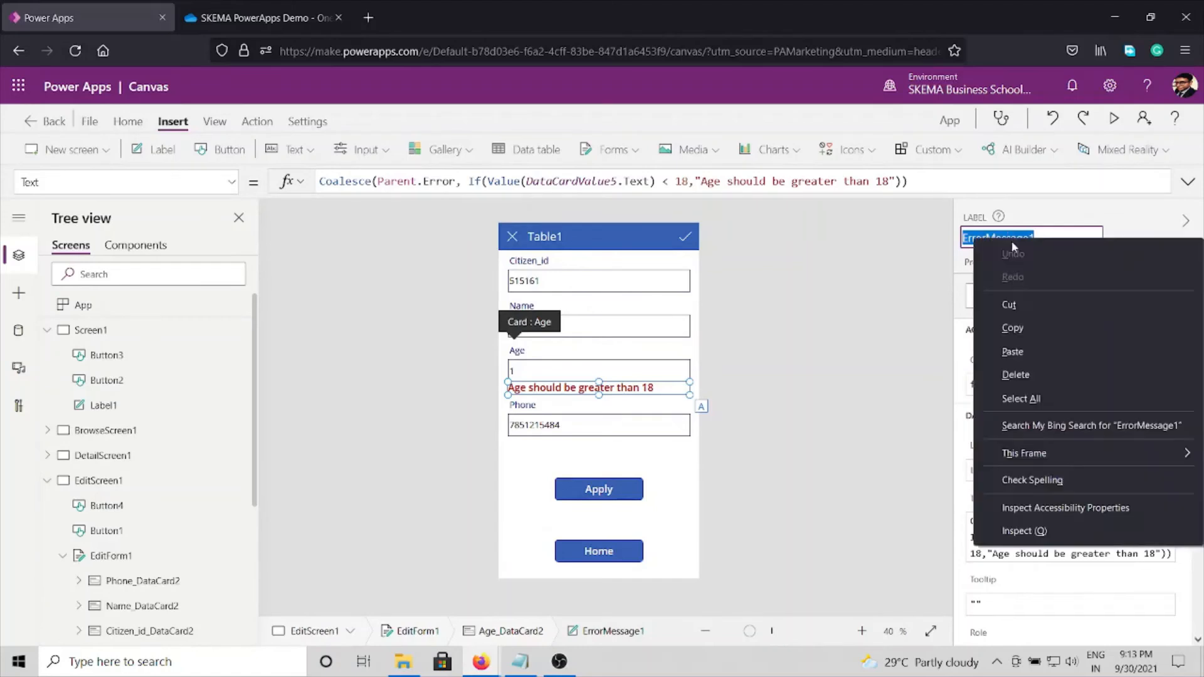
pyautogui.click(1013, 331)
pyautogui.click(878, 271)
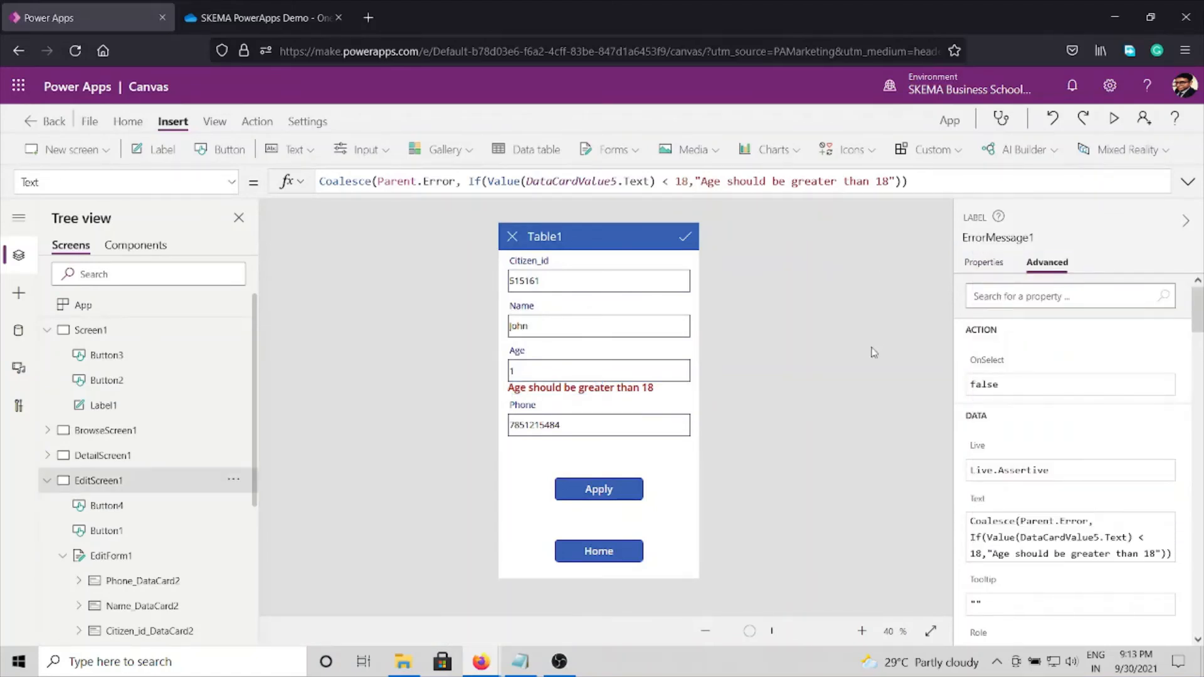
# Step: Bring up the DisplayMode property of the Apply button for editing
pyautogui.click(599, 490)
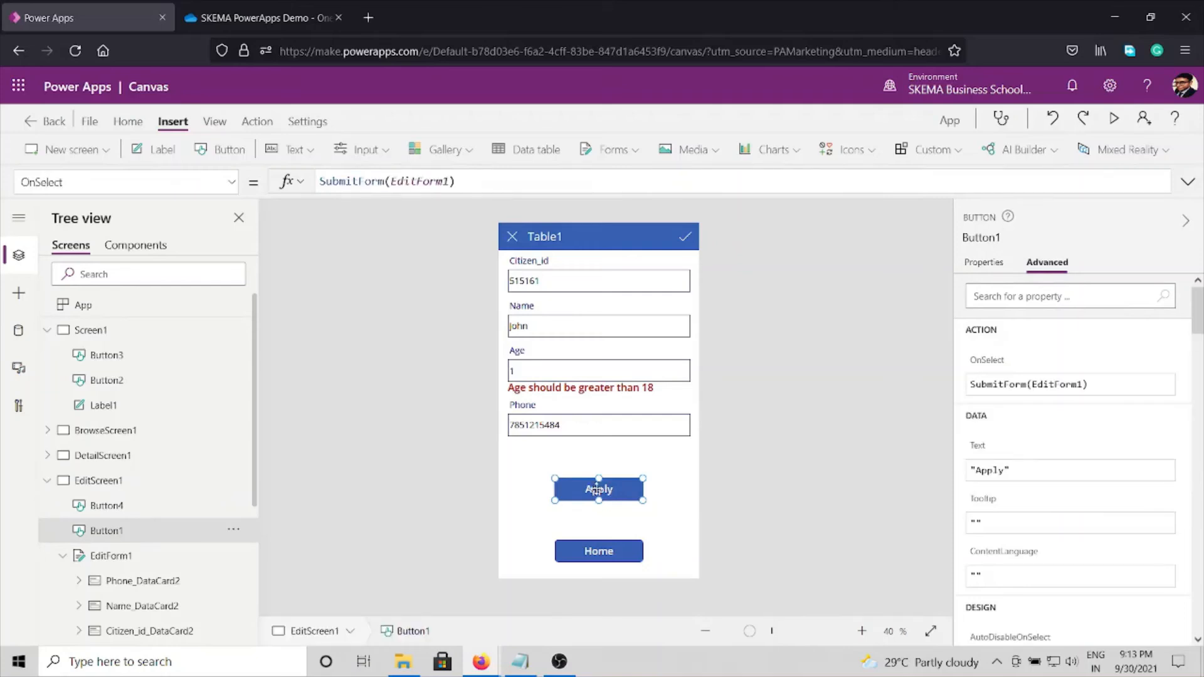
pyautogui.click(233, 184)
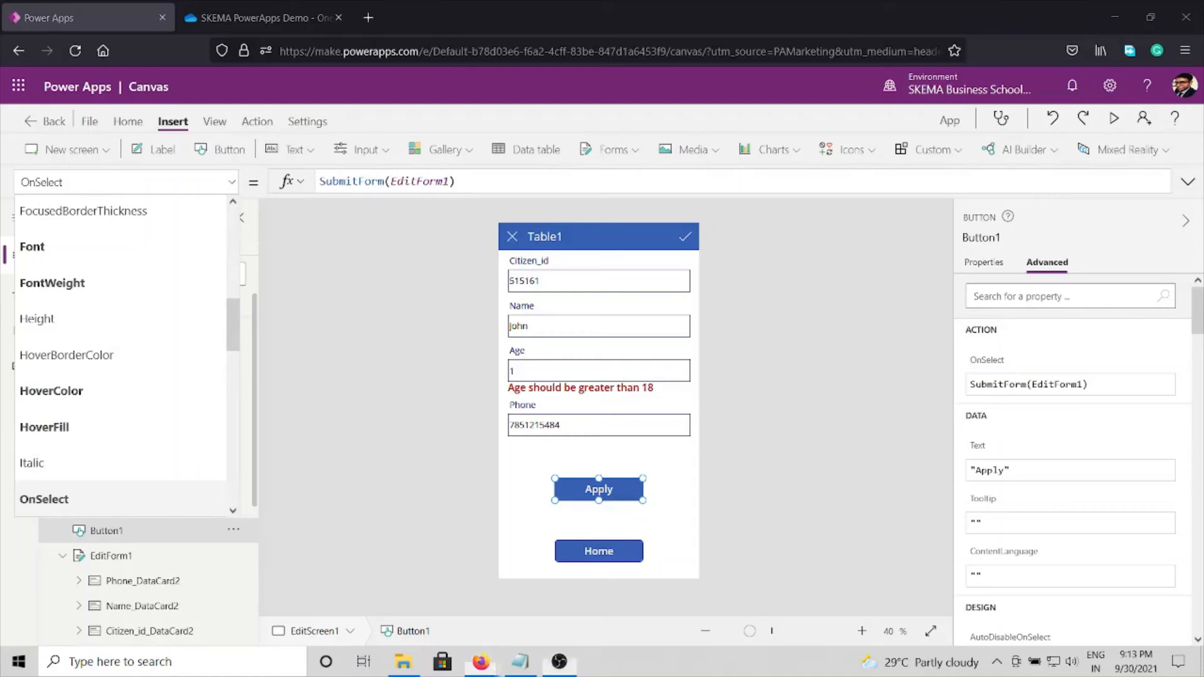
pyautogui.click(143, 175)
pyautogui.hotkey('ctrl', 'a')
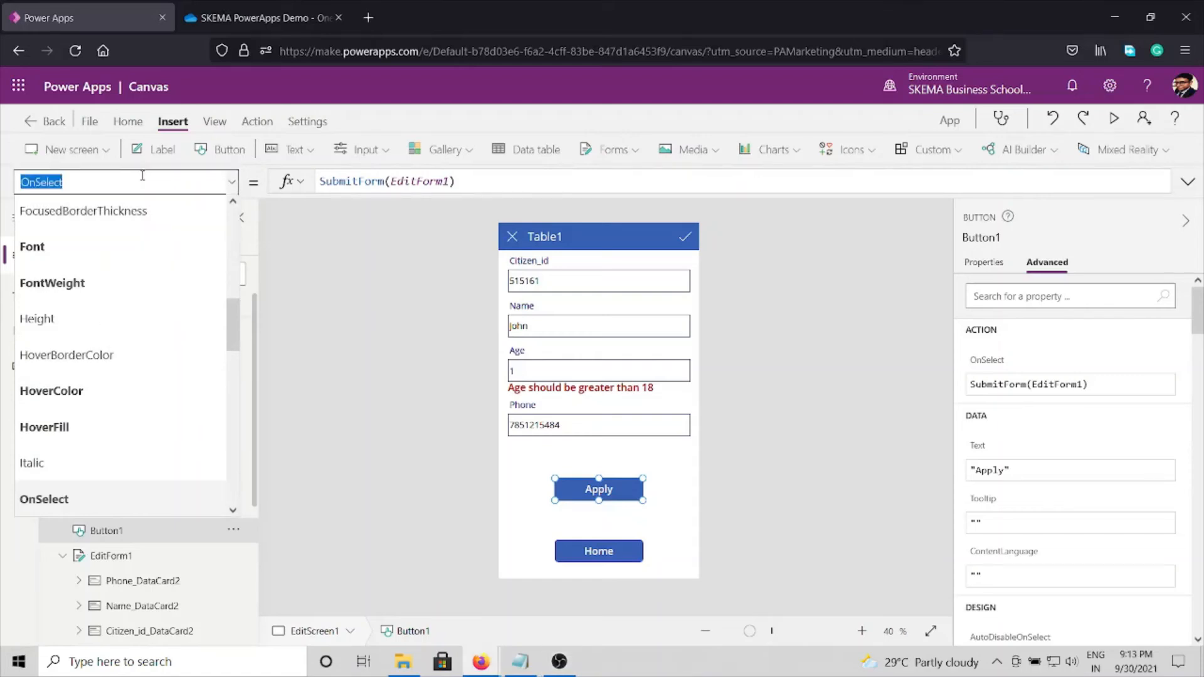
pyautogui.write('Dis')
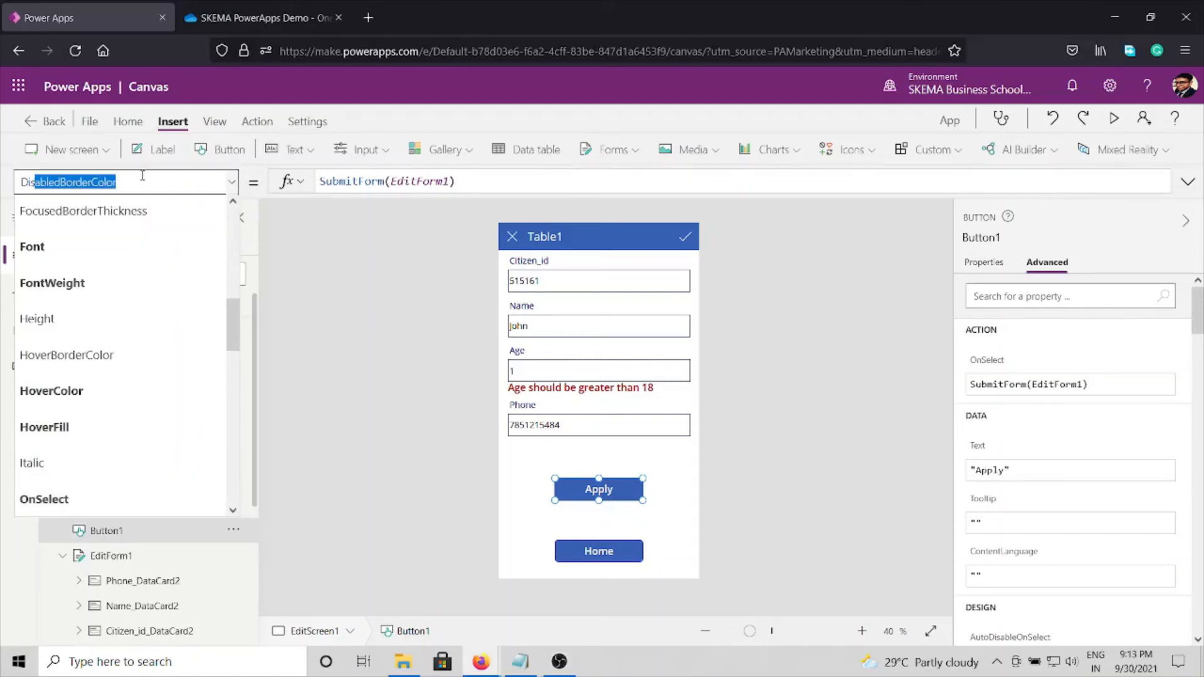
pyautogui.write('playMode')
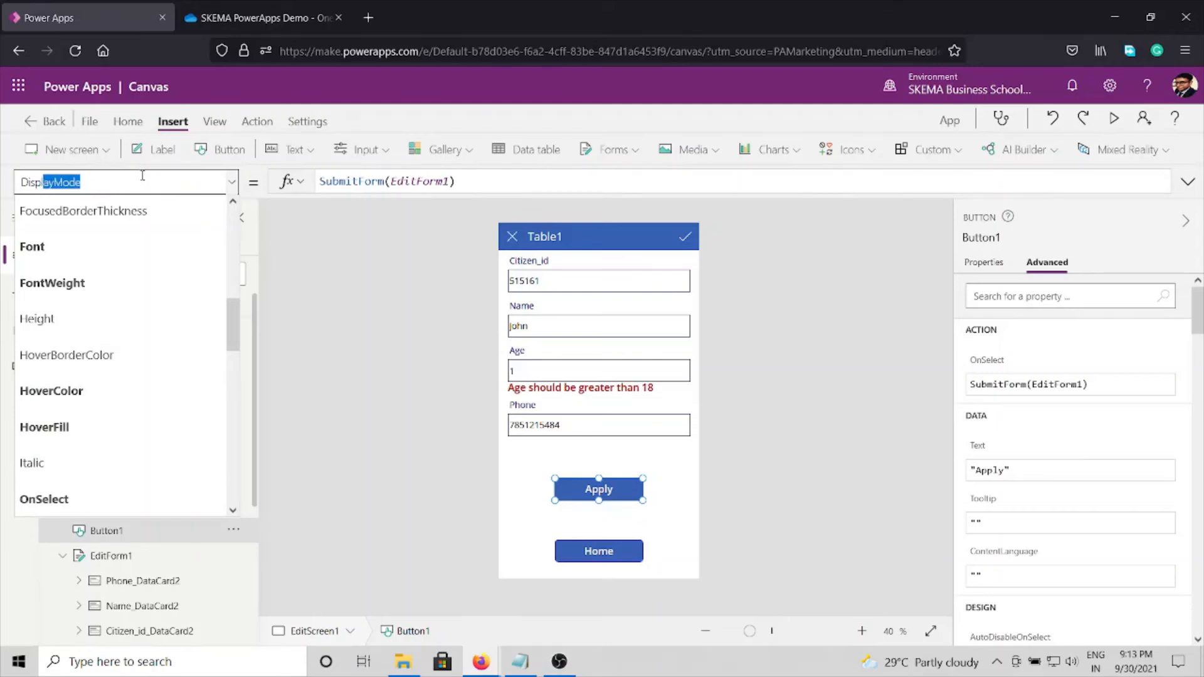
pyautogui.press('Return')
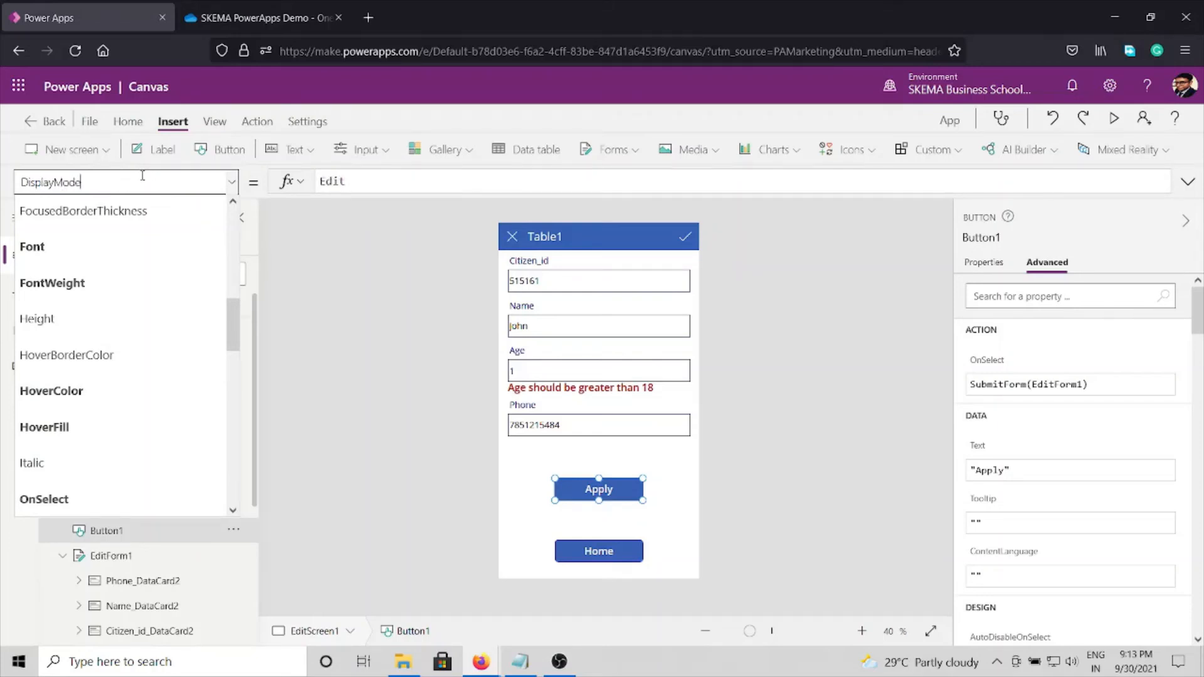
# Step: Clear the existing DisplayMode formula of the Apply button
pyautogui.click(371, 182)
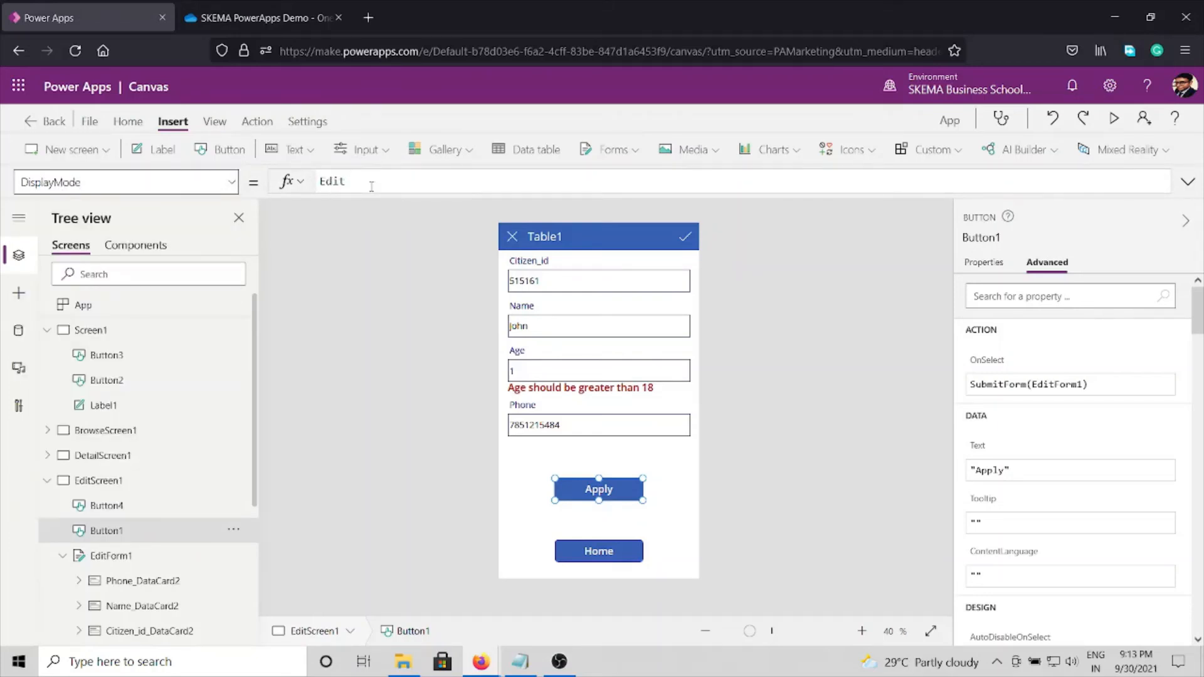
pyautogui.click(366, 186)
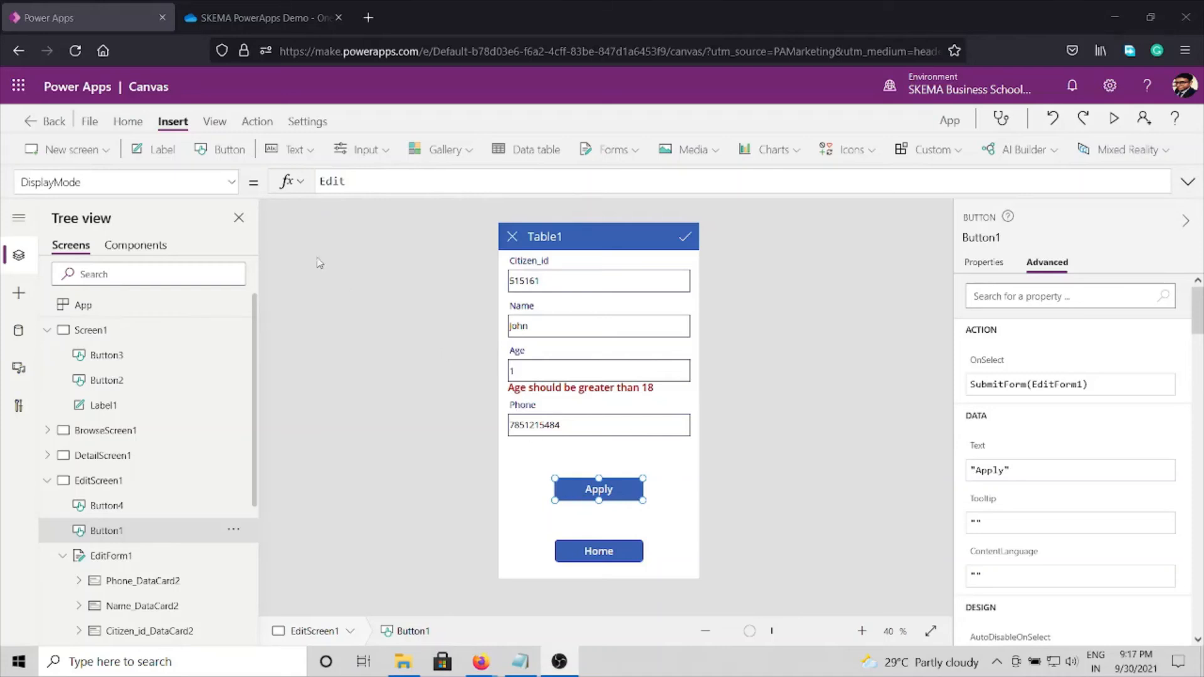
pyautogui.click(369, 184)
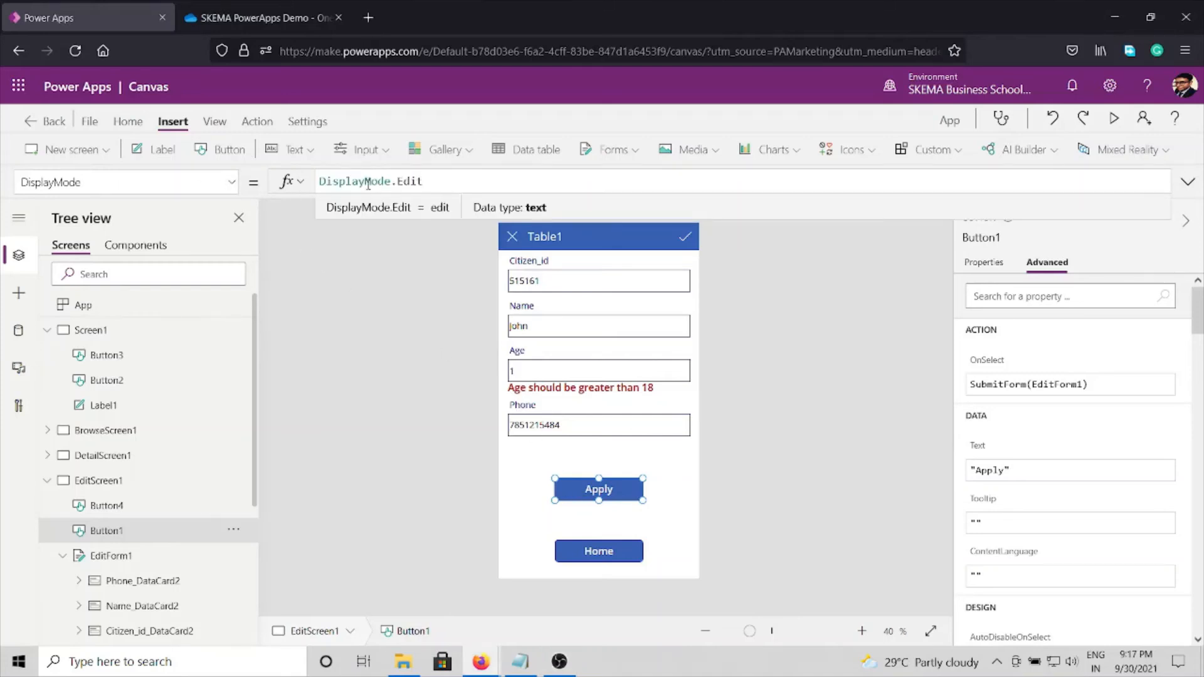
pyautogui.hotkey('ctrl', 'a')
pyautogui.press('BackSpace')
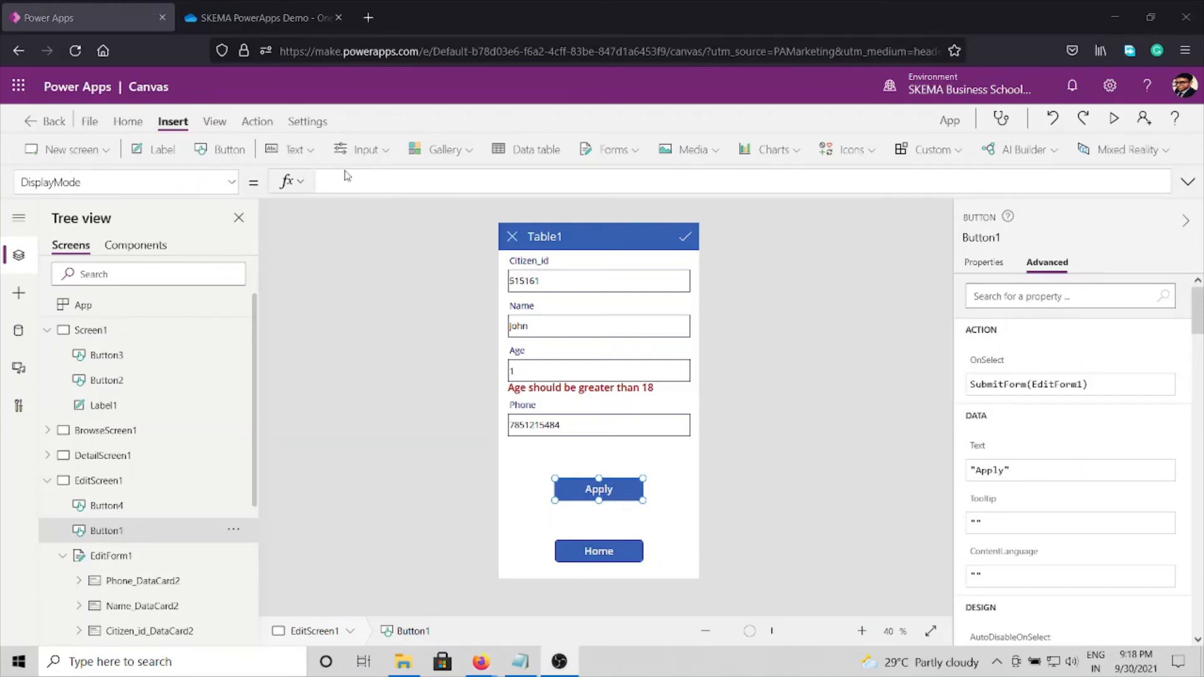
# Step: Begin the Apply button's DisplayMode formula with If(!IsBlank(), leaving the cursor inside the empty IsBlank parentheses
pyautogui.click(347, 175)
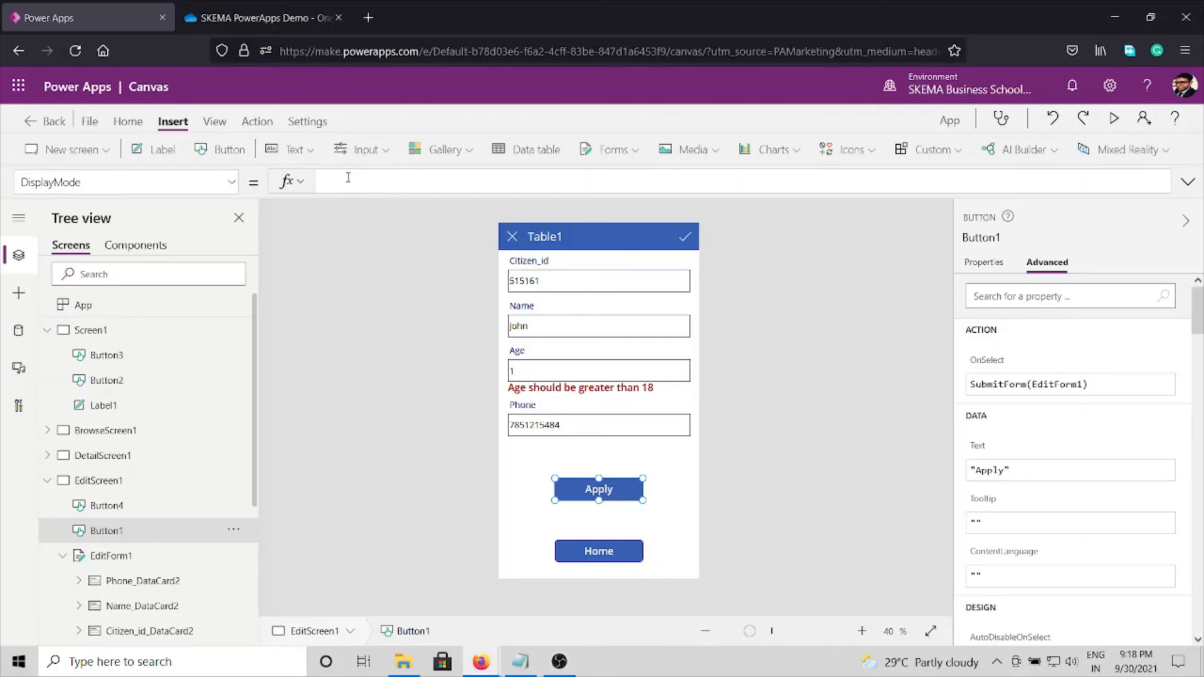
pyautogui.write('if')
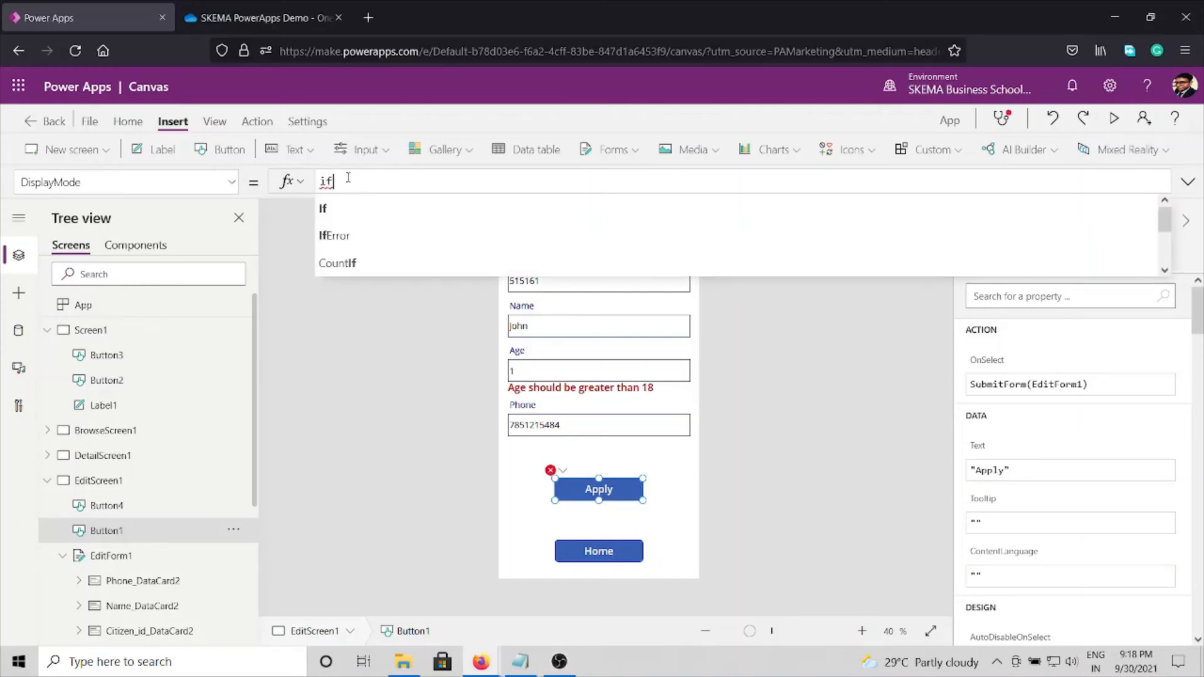
pyautogui.write('(')
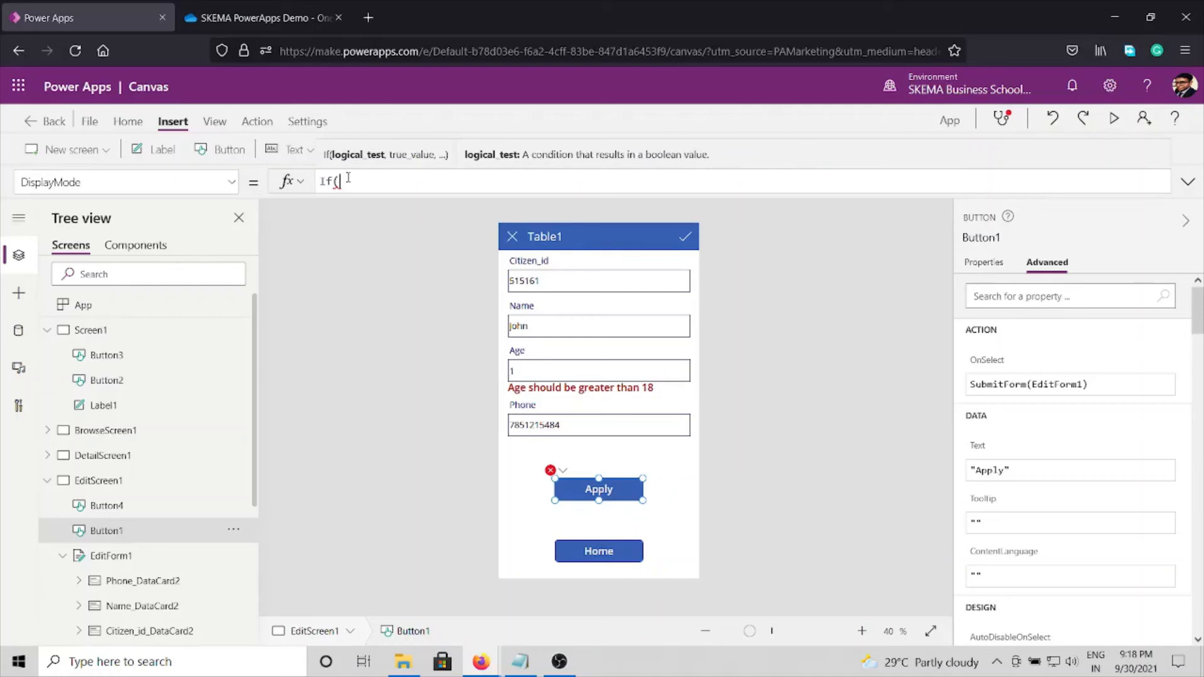
pyautogui.write('!')
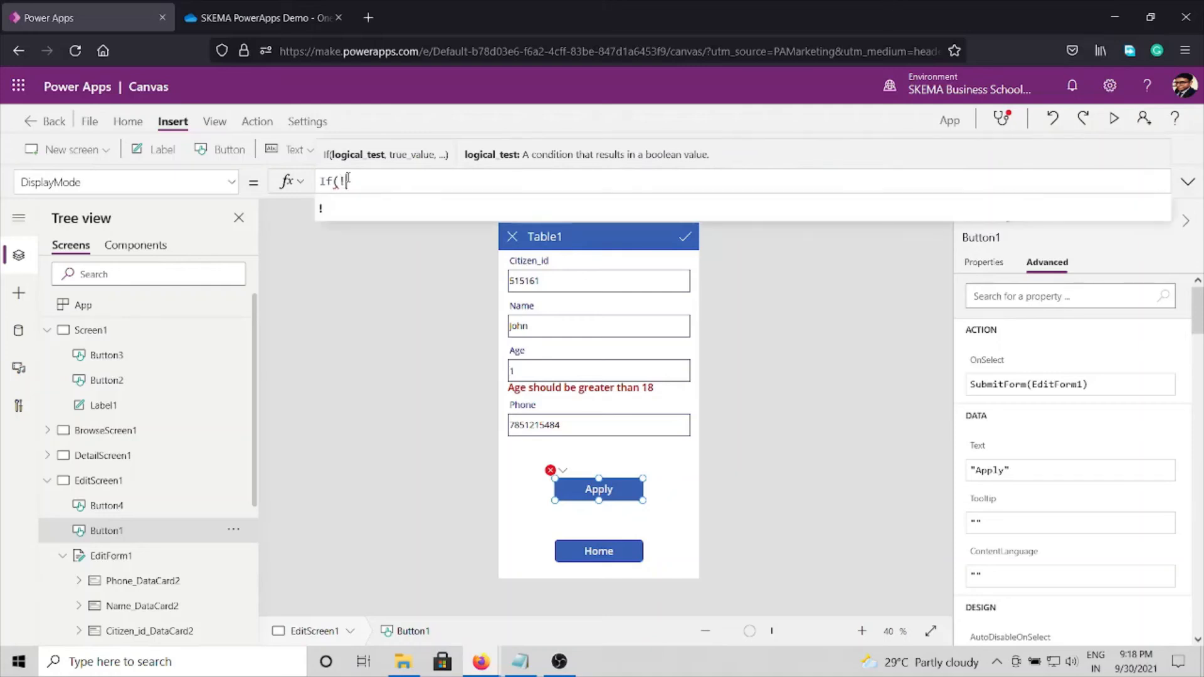
pyautogui.write('Is')
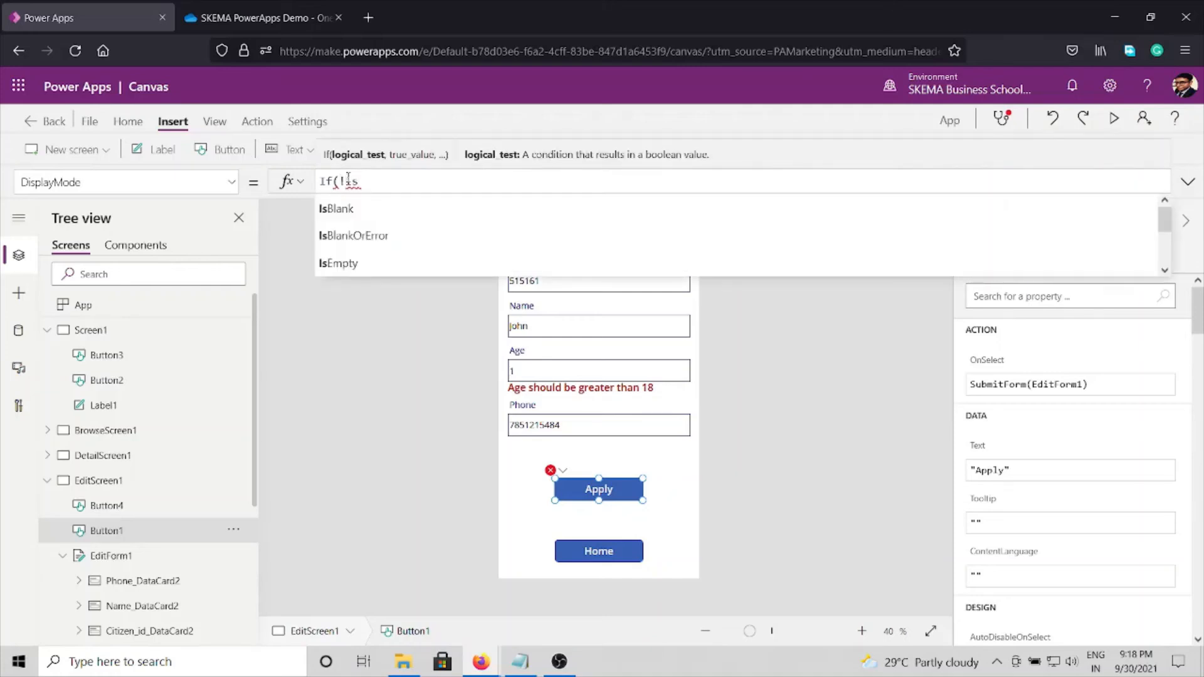
pyautogui.press('Tab')
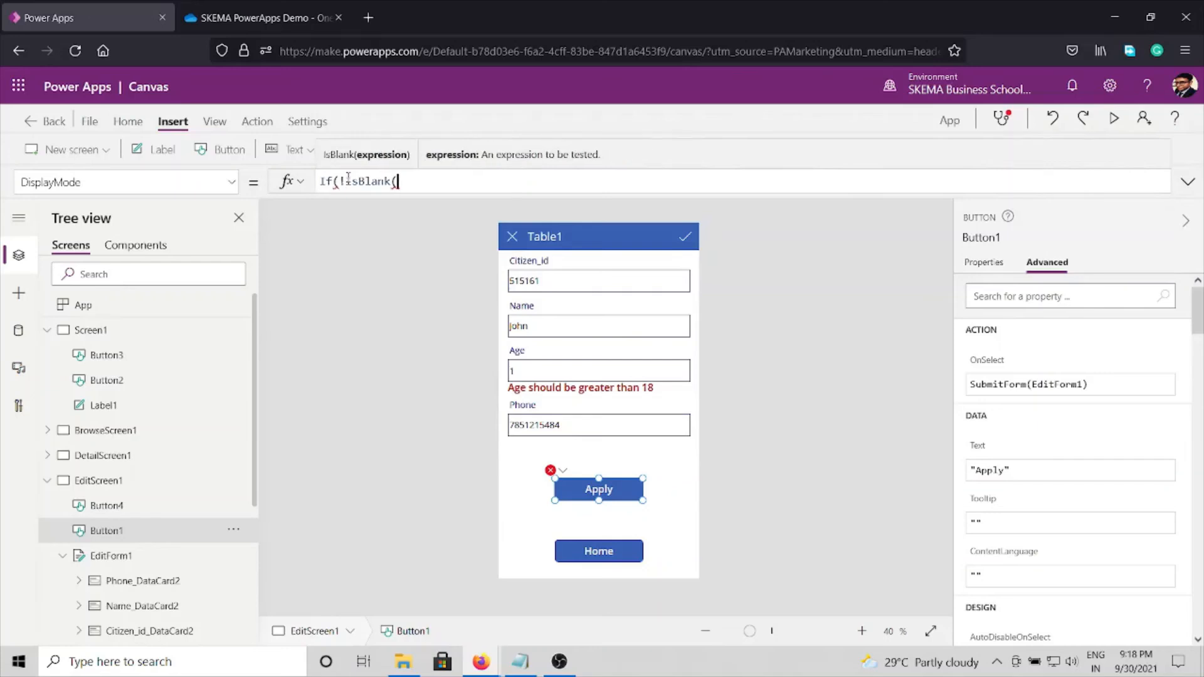
pyautogui.write(')')
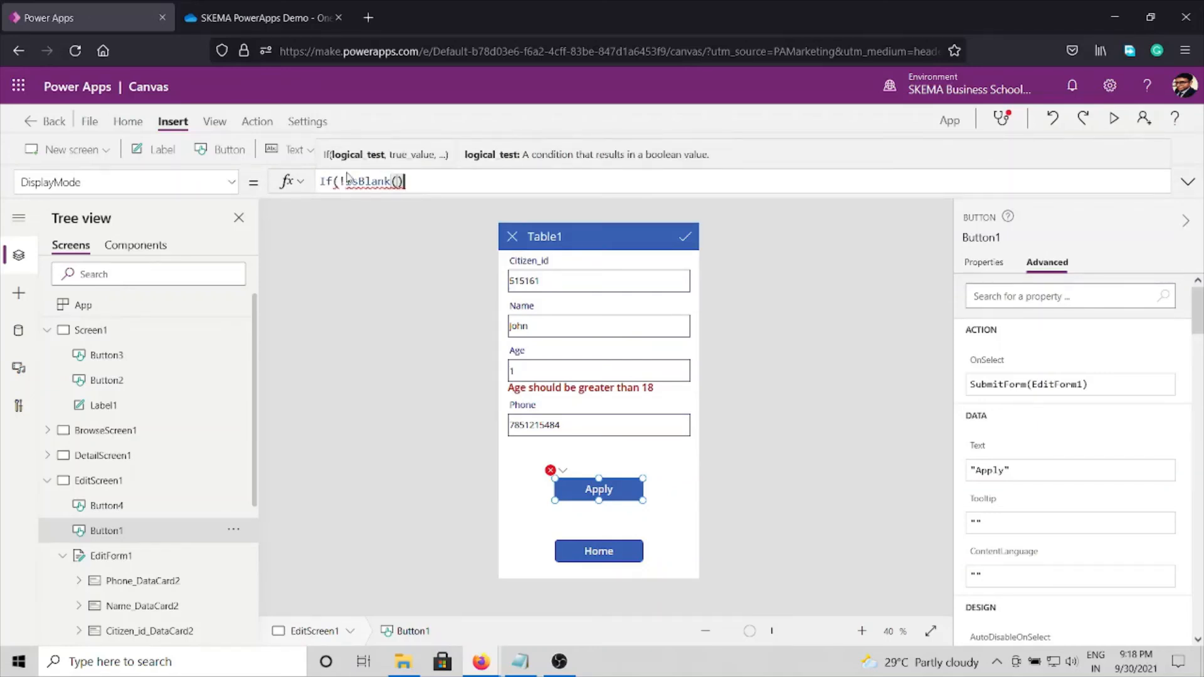
pyautogui.press('Left')
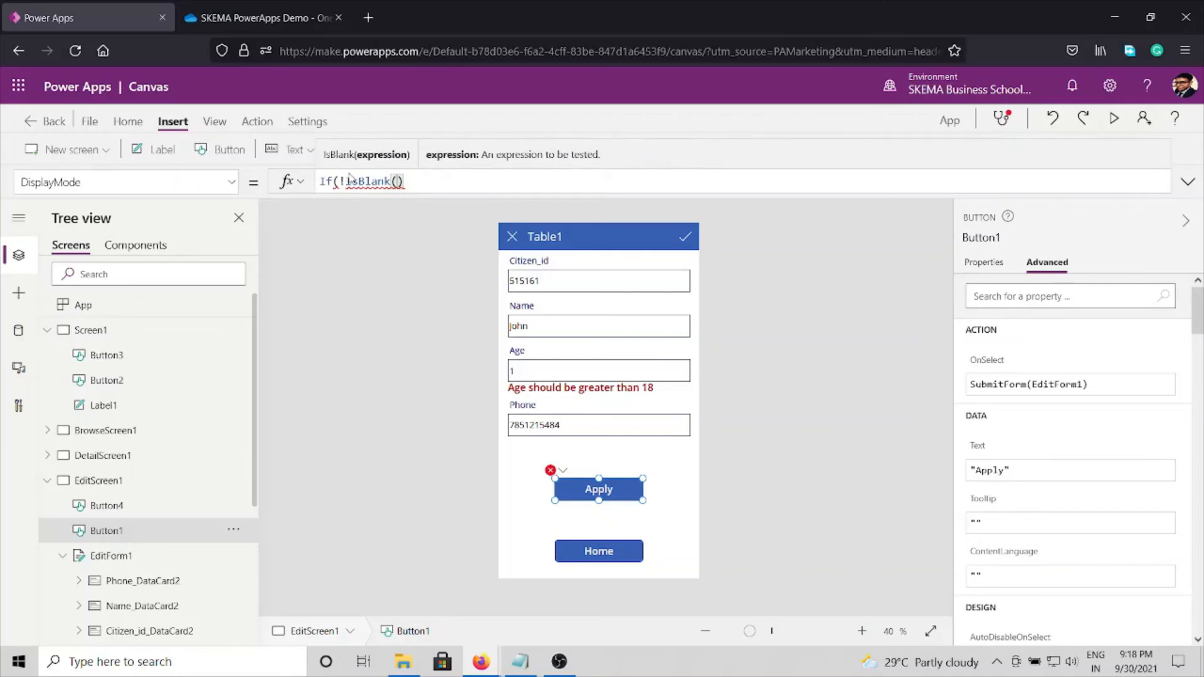
# Step: Copy the Age error label's control name, ErrorMessage1, and return to the Apply button's DisplayMode formula
pyautogui.click(556, 392)
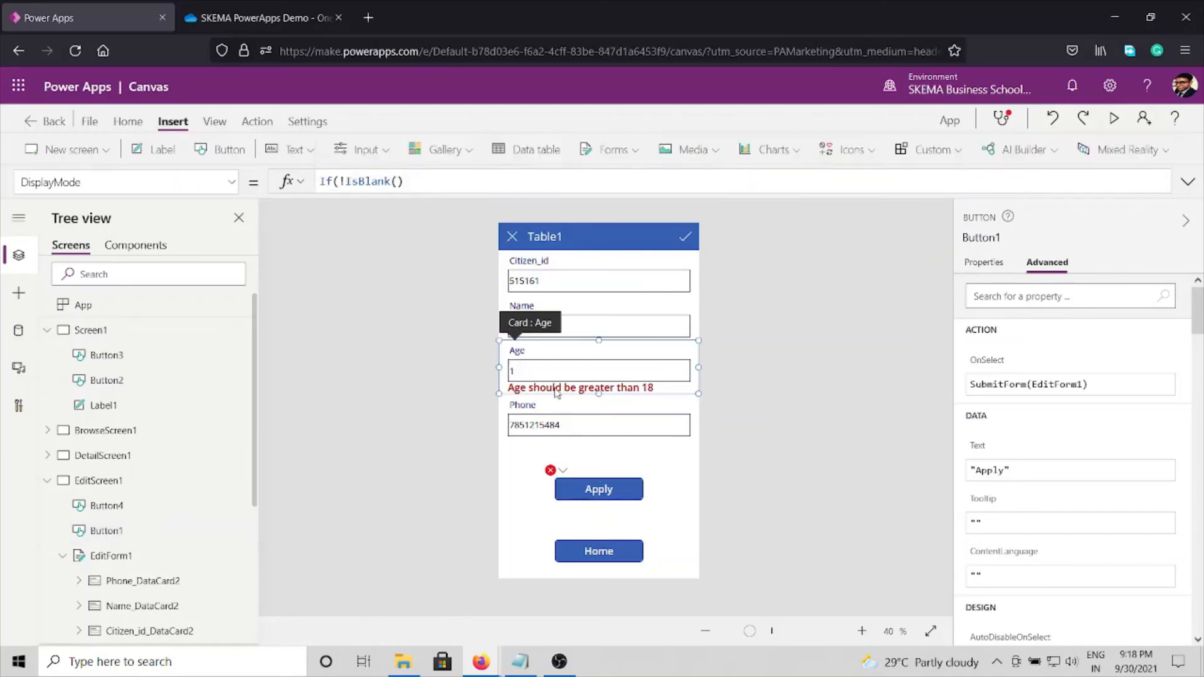
pyautogui.click(557, 390)
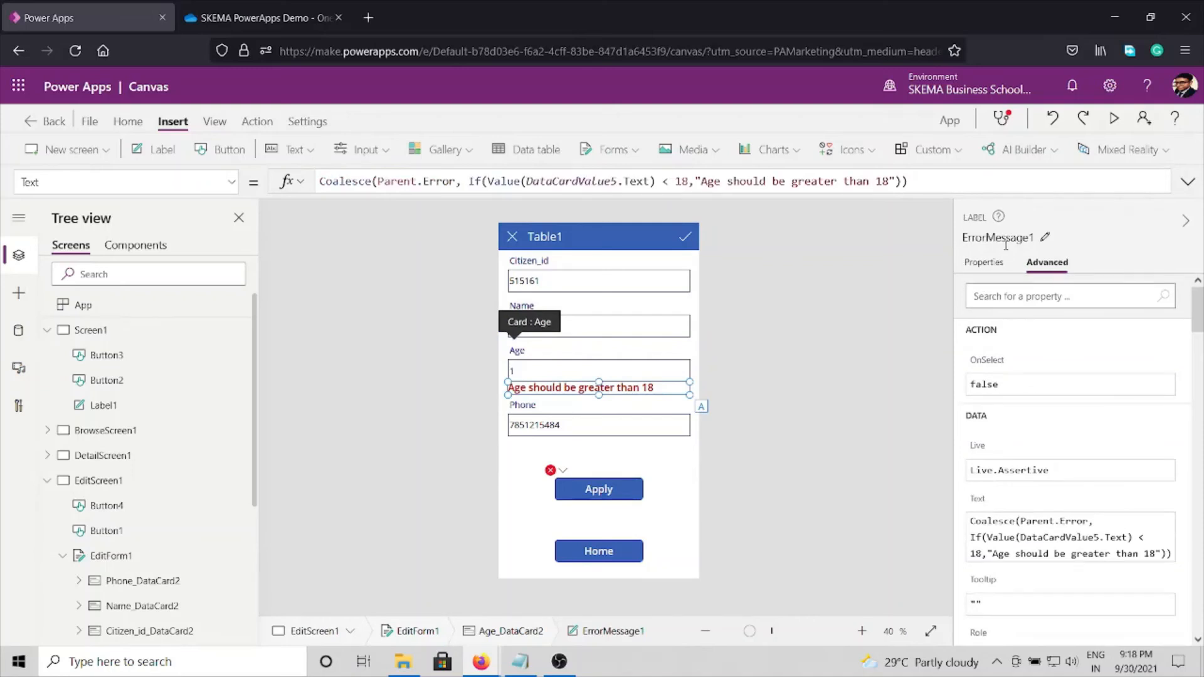
pyautogui.click(1005, 241)
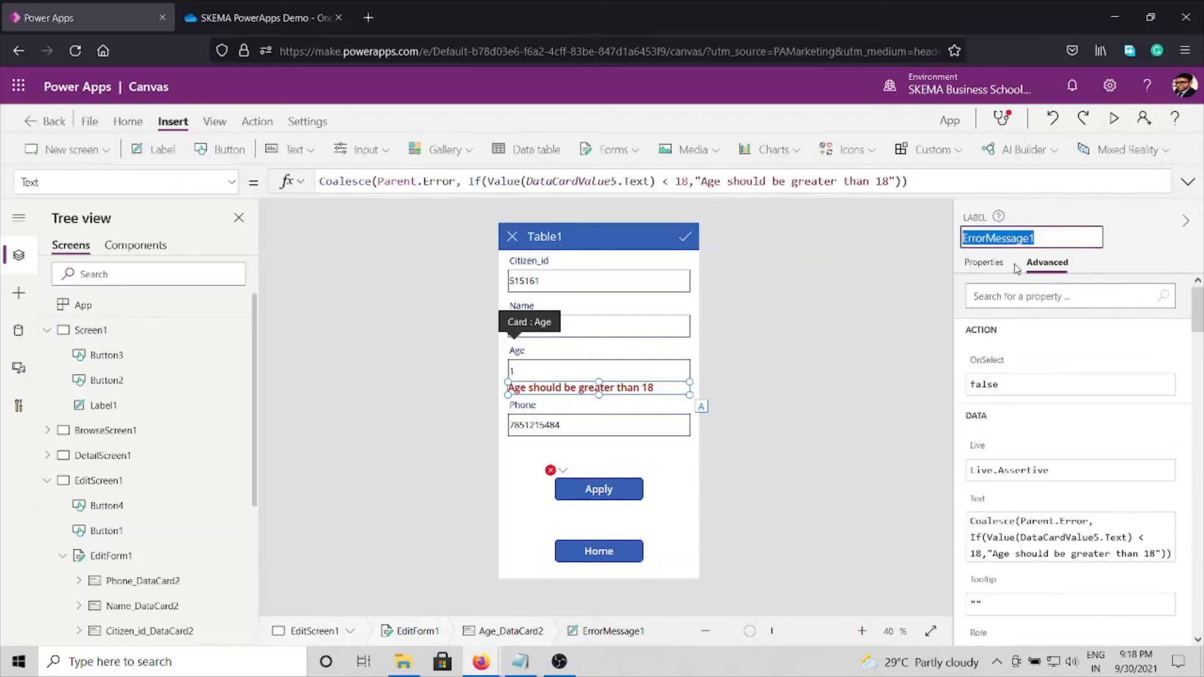
pyautogui.rightClick(1007, 239)
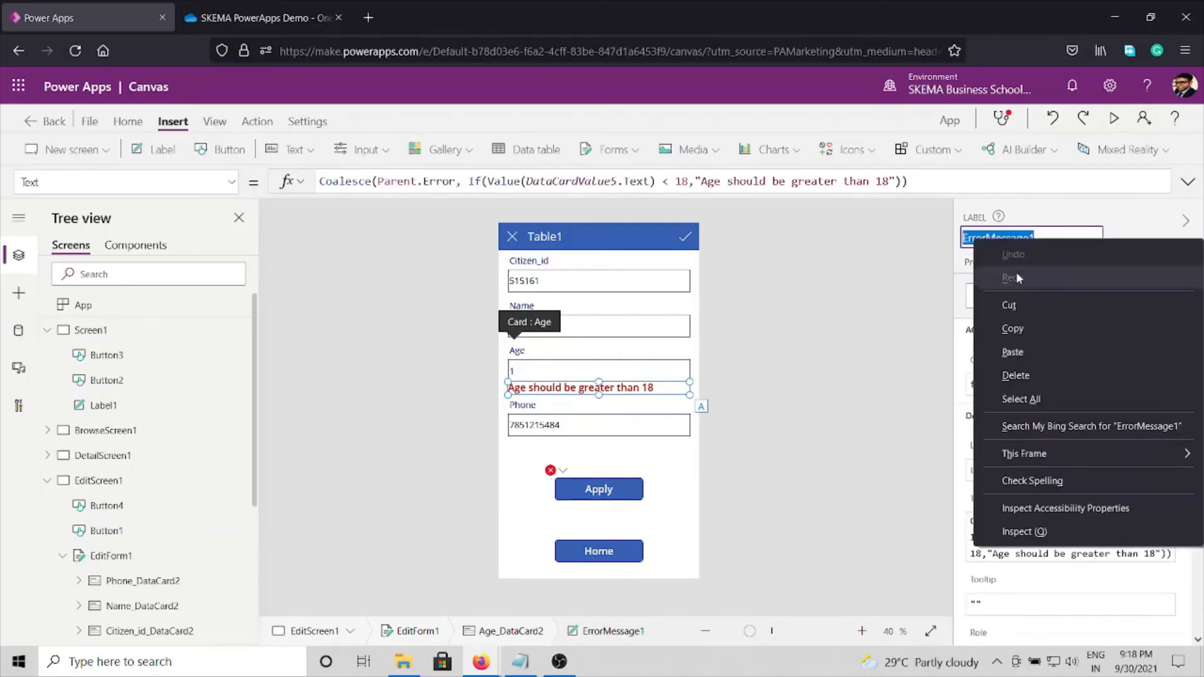
pyautogui.click(1010, 327)
pyautogui.click(593, 493)
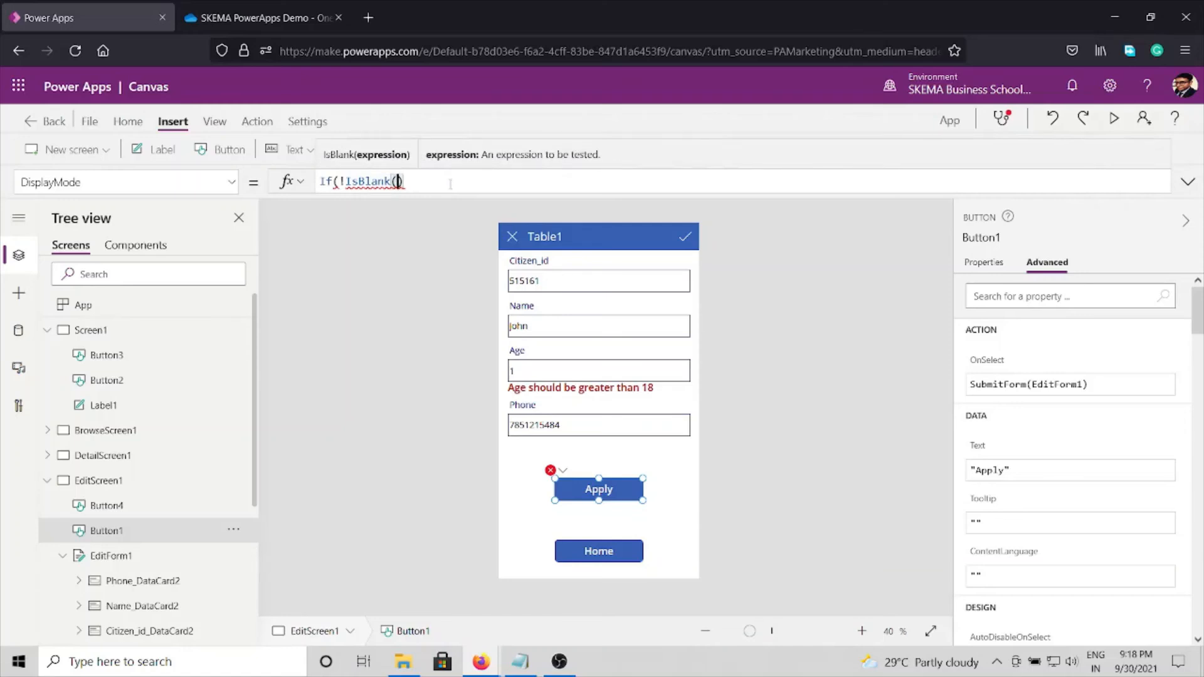
# Step: Complete the If condition of the Apply button's DisplayMode formula as !IsBlank(ErrorMessage1.Text), followed by a comma
pyautogui.hotkey('ctrl', 'v')
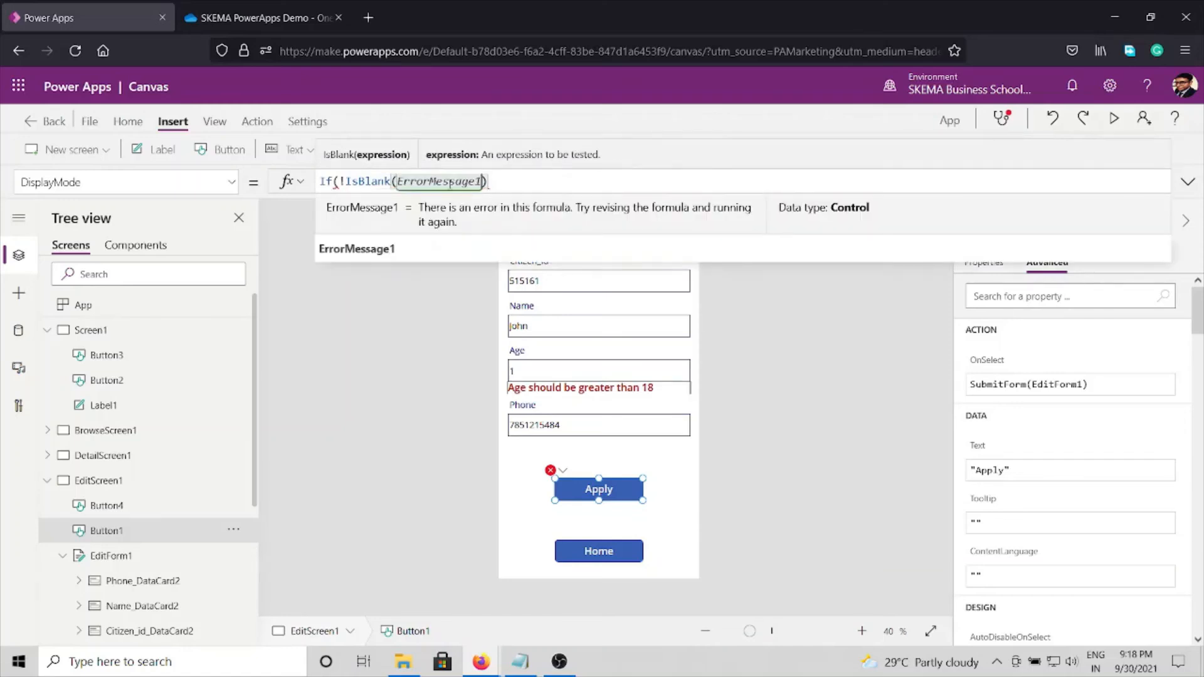
pyautogui.write('.T')
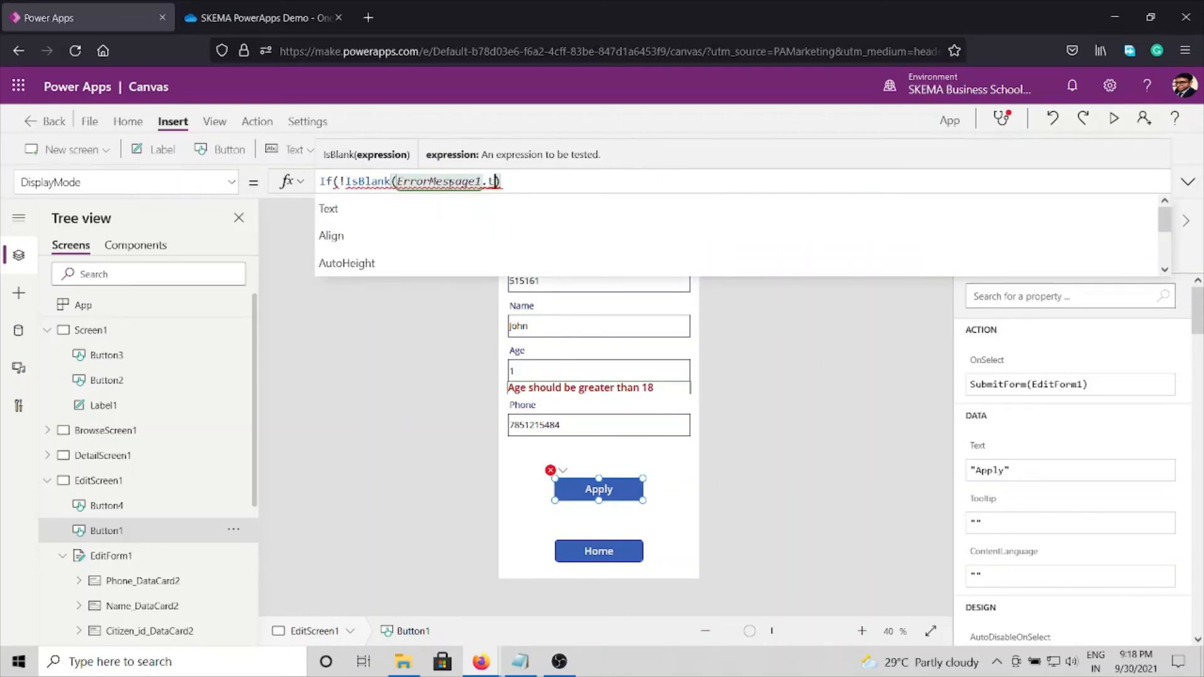
pyautogui.press('Tab')
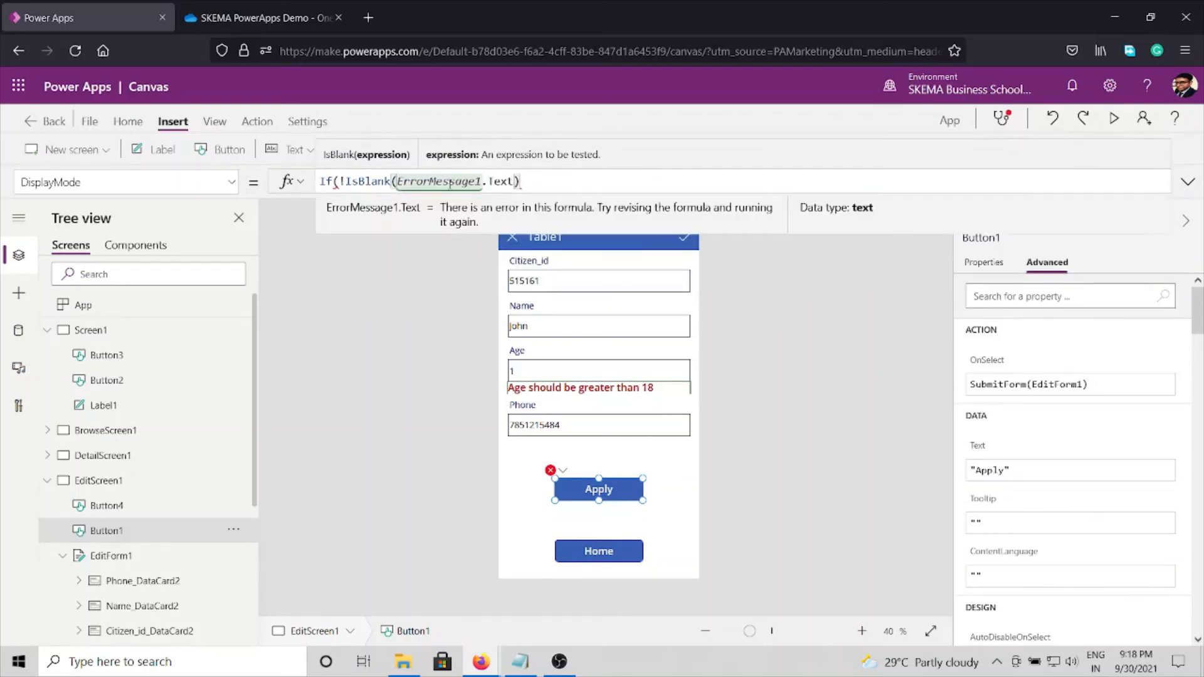
pyautogui.write(')')
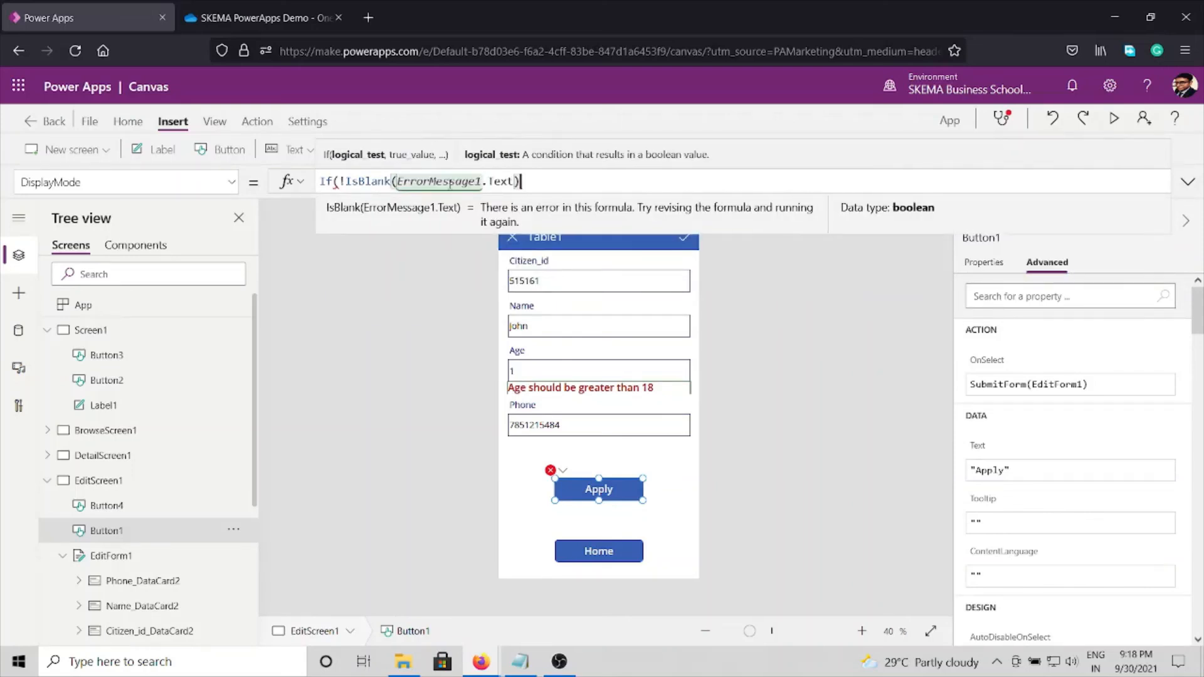
pyautogui.write(',')
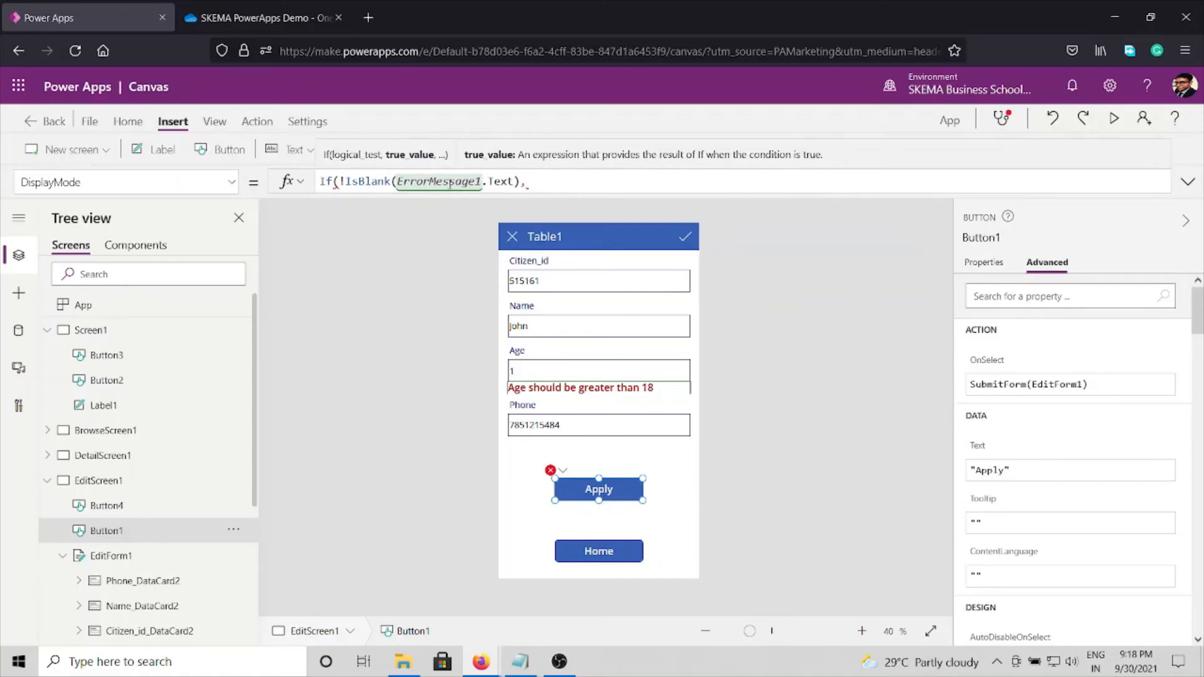
pyautogui.write('dis')
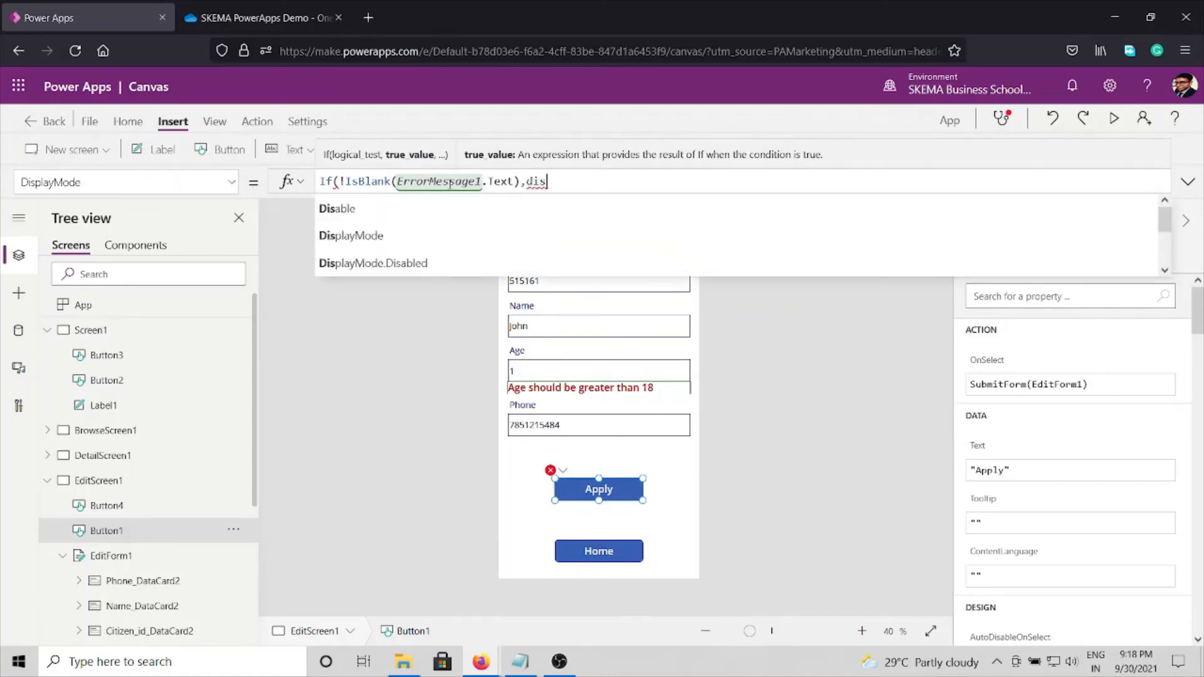
pyautogui.write('a')
# Step: Finish the Apply button's DisplayMode formula with Disabled as the true value and Edit as the else value
pyautogui.press('Down')
pyautogui.press('Down')
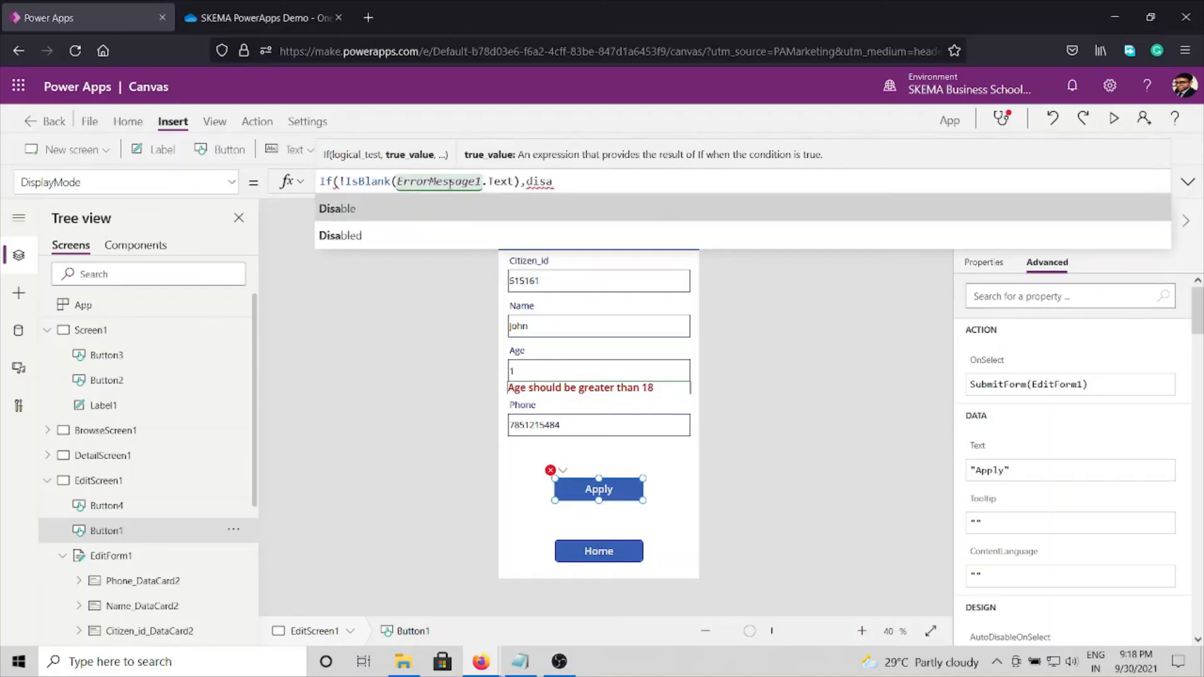
pyautogui.press('Return')
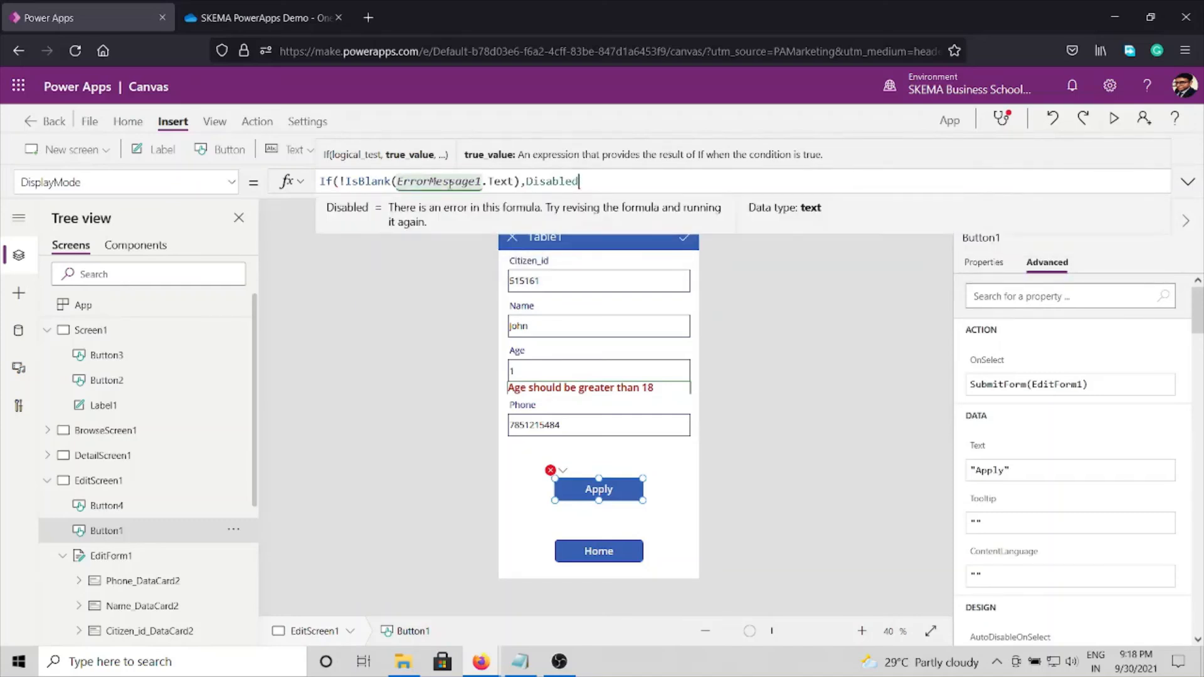
pyautogui.write(',edi')
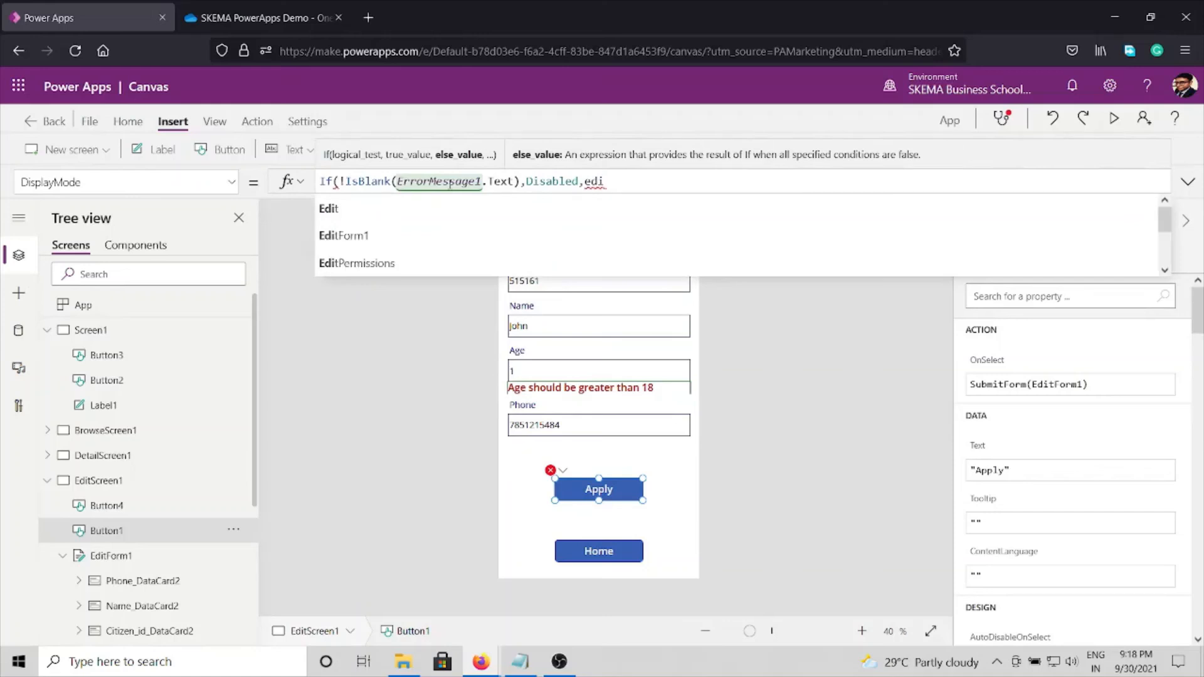
pyautogui.press('Return')
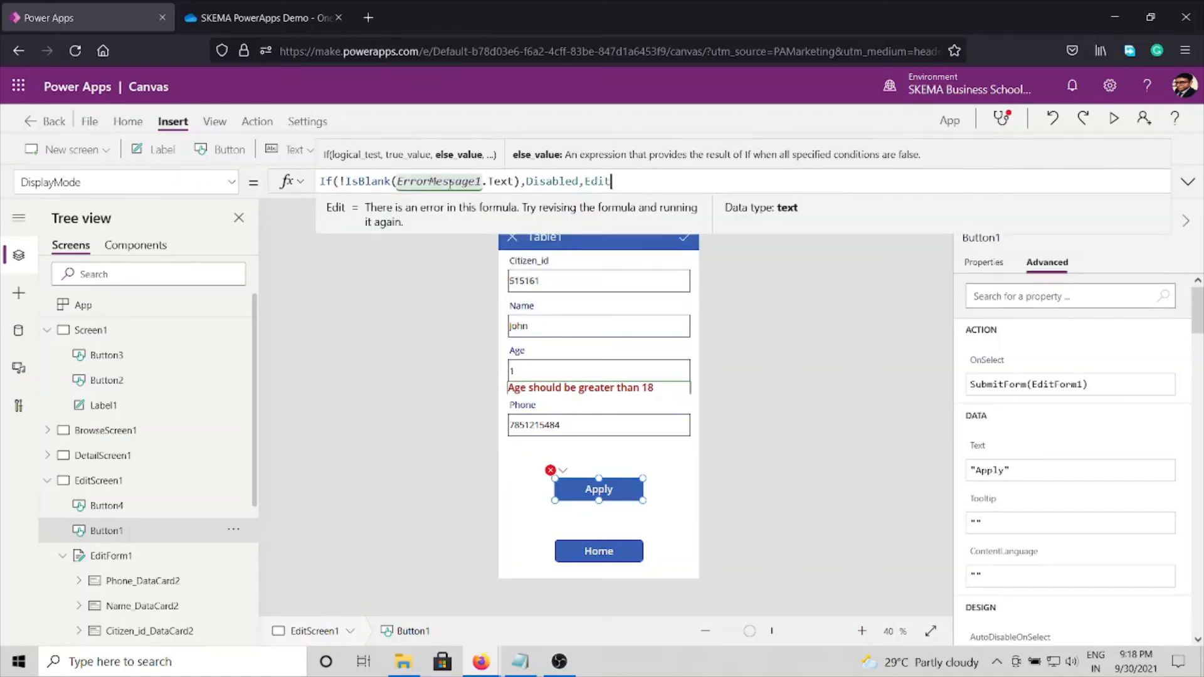
pyautogui.write(')')
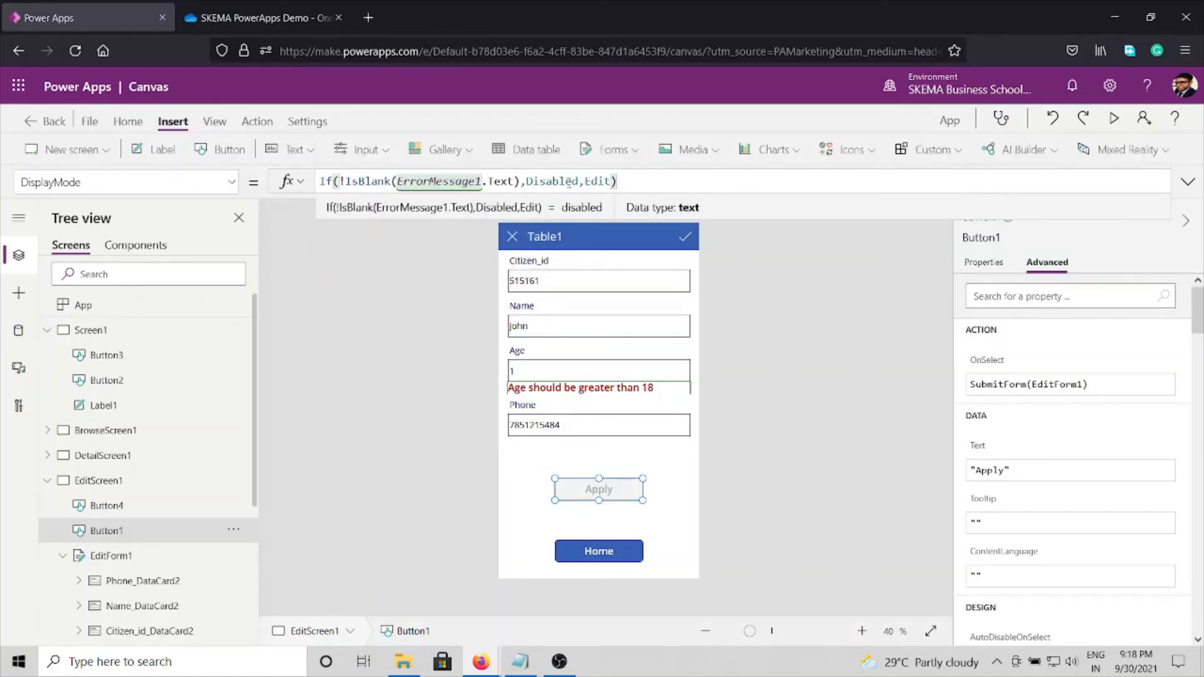
pyautogui.click(736, 246)
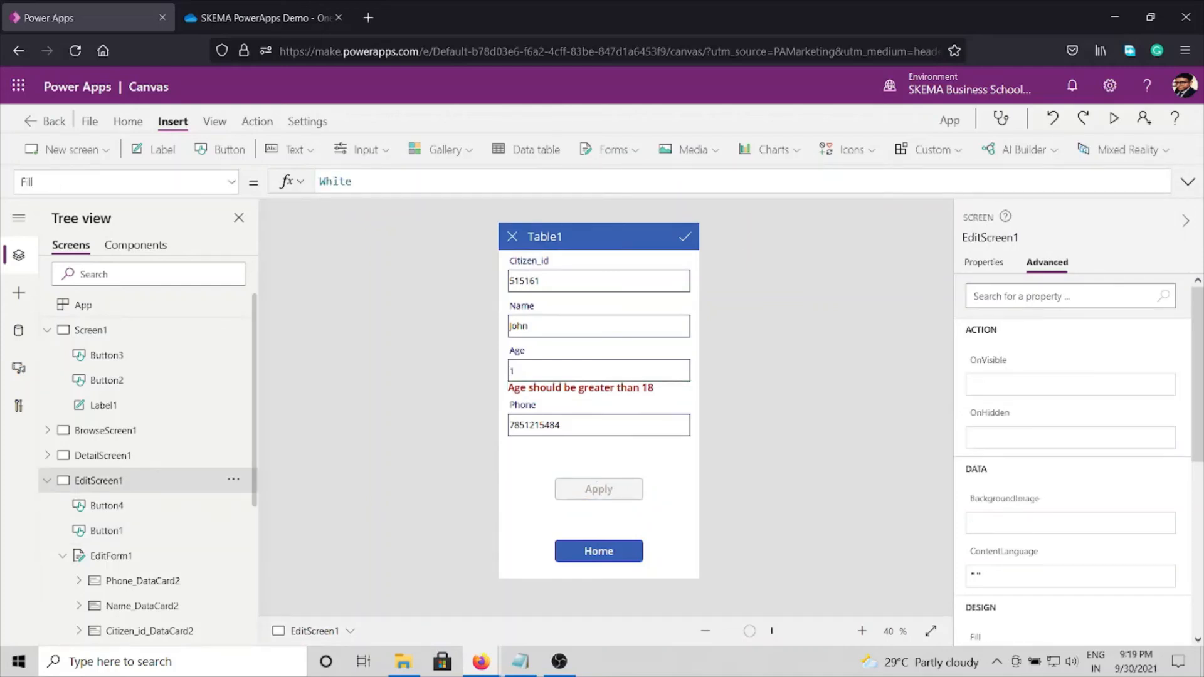
# Step: Collapse the Screen1 and EditScreen1 branches of the screen hierarchy and preview the application form
pyautogui.hotkey('alt', 'Tab')
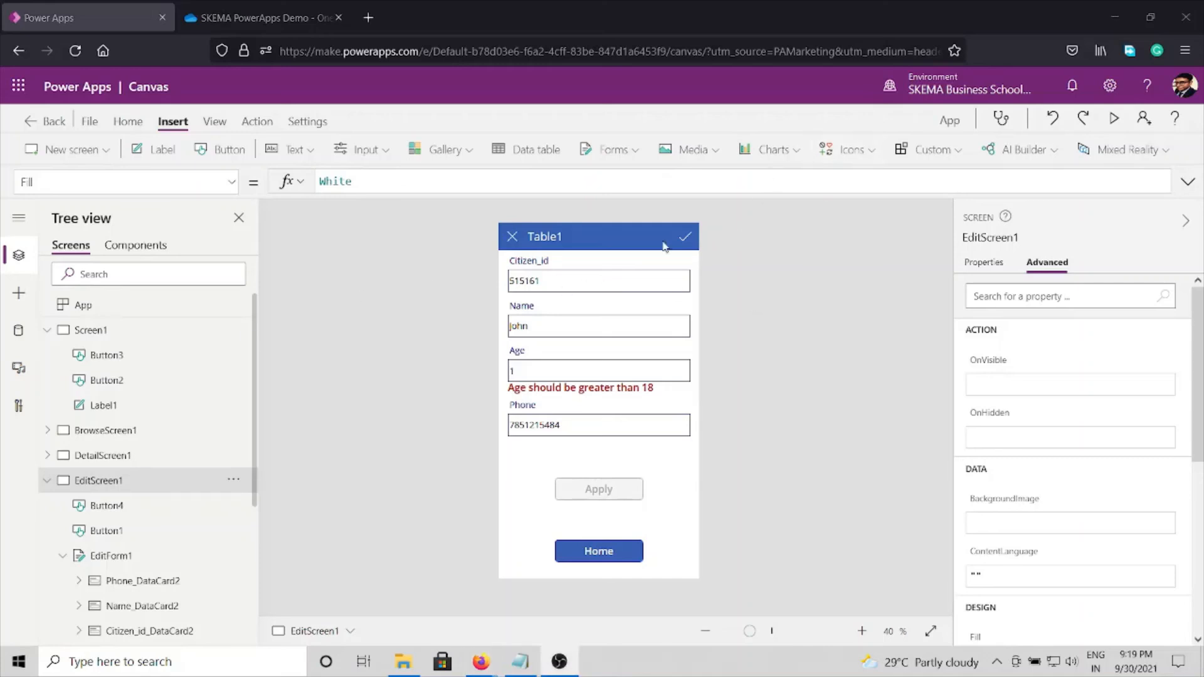
pyautogui.click(47, 330)
pyautogui.click(47, 408)
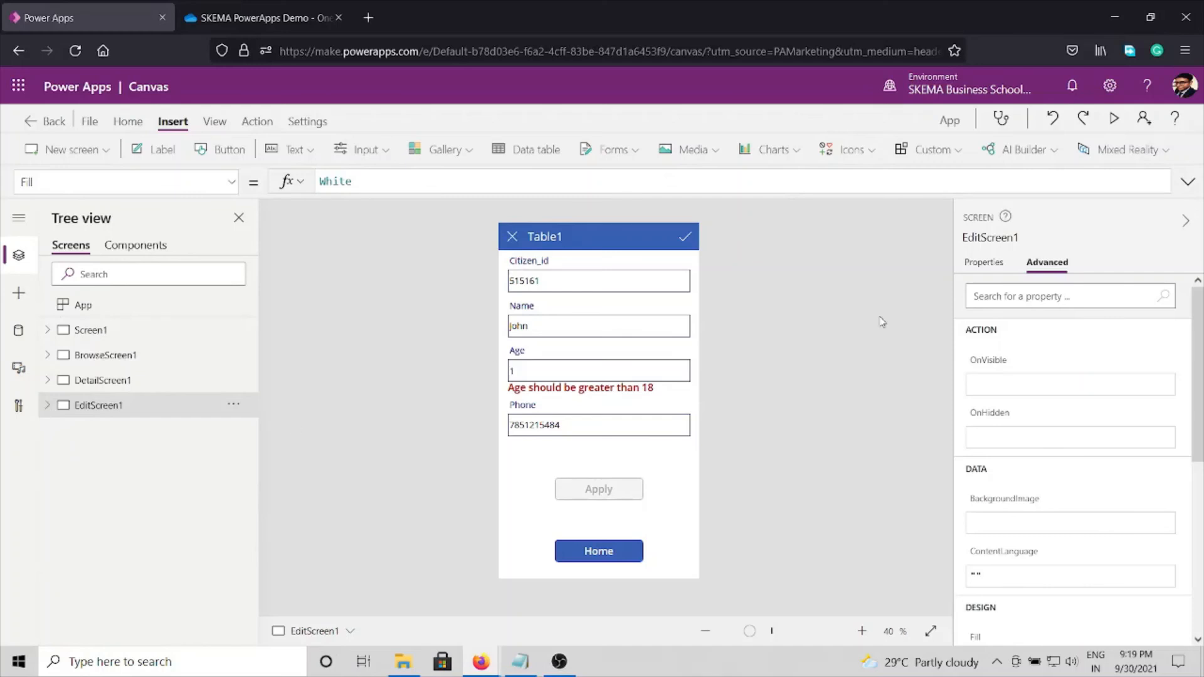
pyautogui.click(1114, 118)
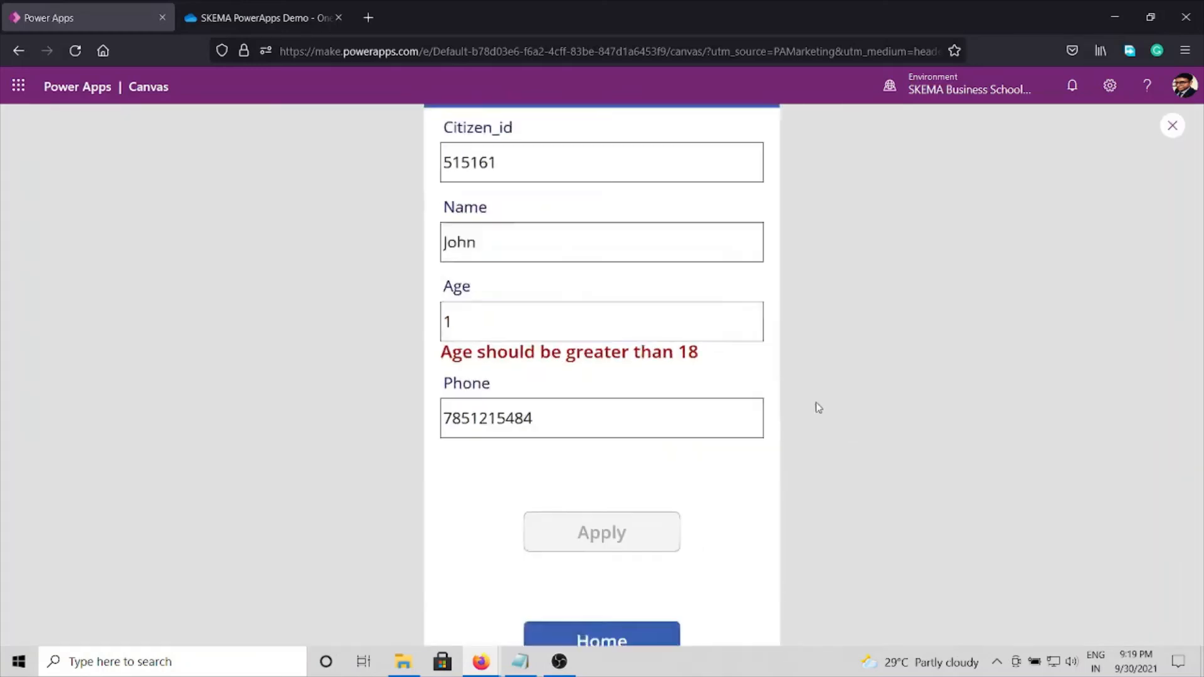
# Step: Replace the Citizen_id and Name entries in the form with a new applicant's ID number and first name
pyautogui.click(559, 194)
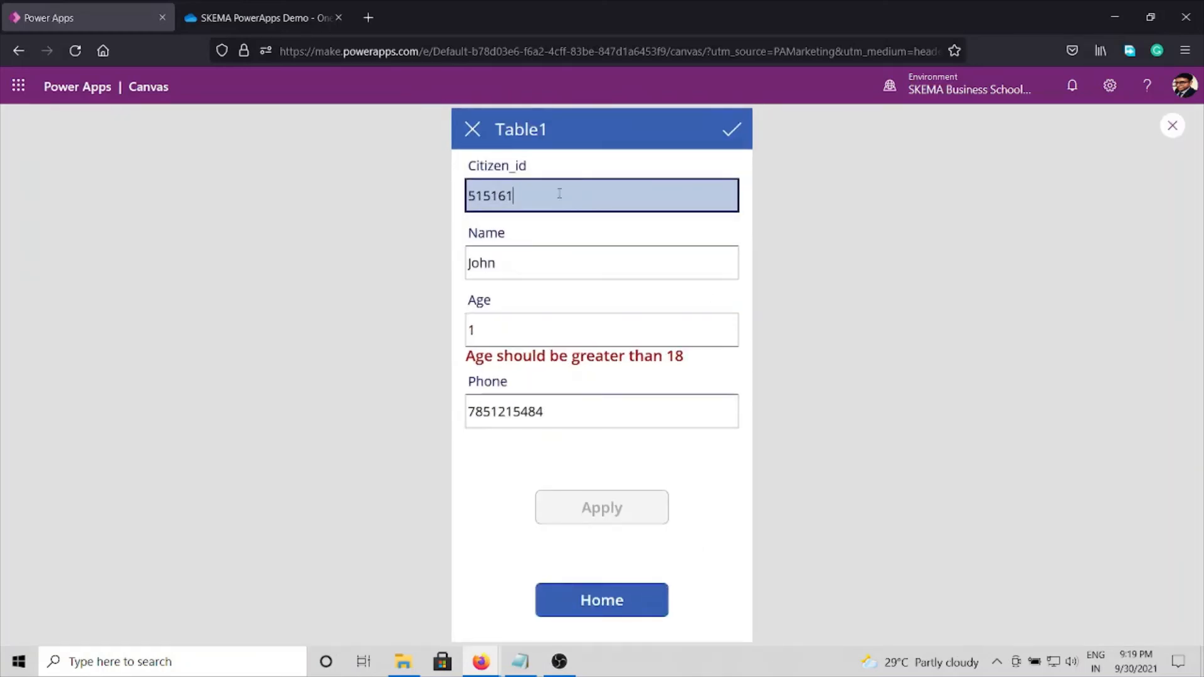
pyautogui.doubleClick(559, 193)
pyautogui.write('5868136')
pyautogui.click(504, 262)
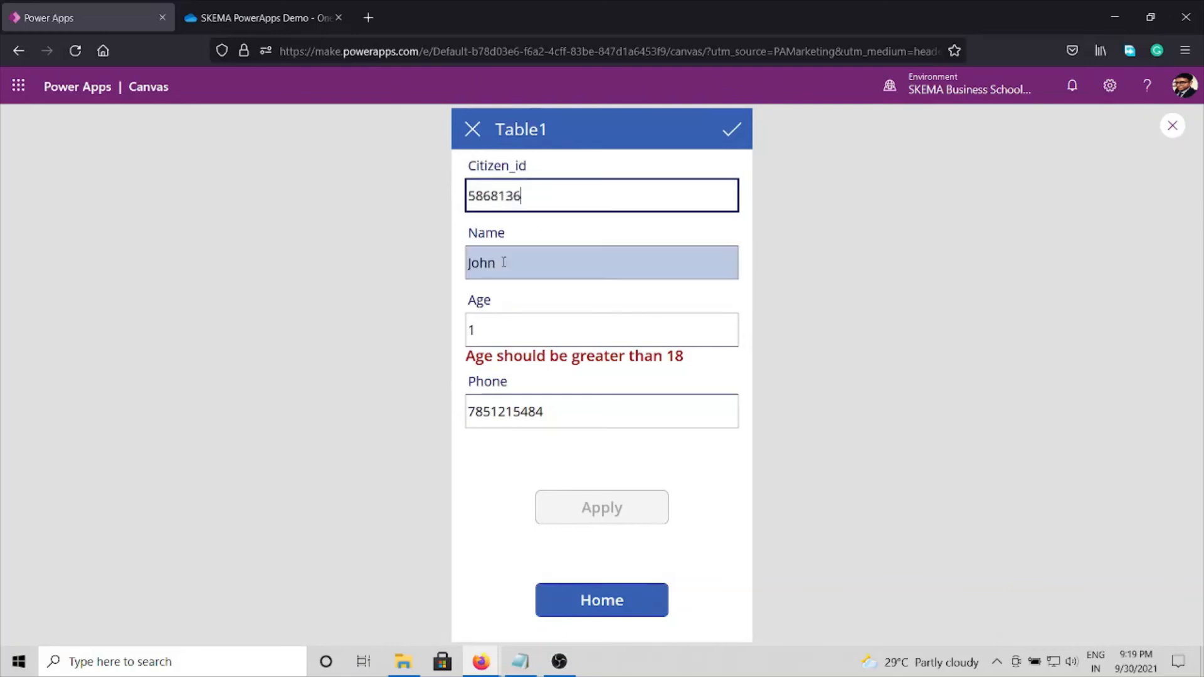
pyautogui.doubleClick(503, 262)
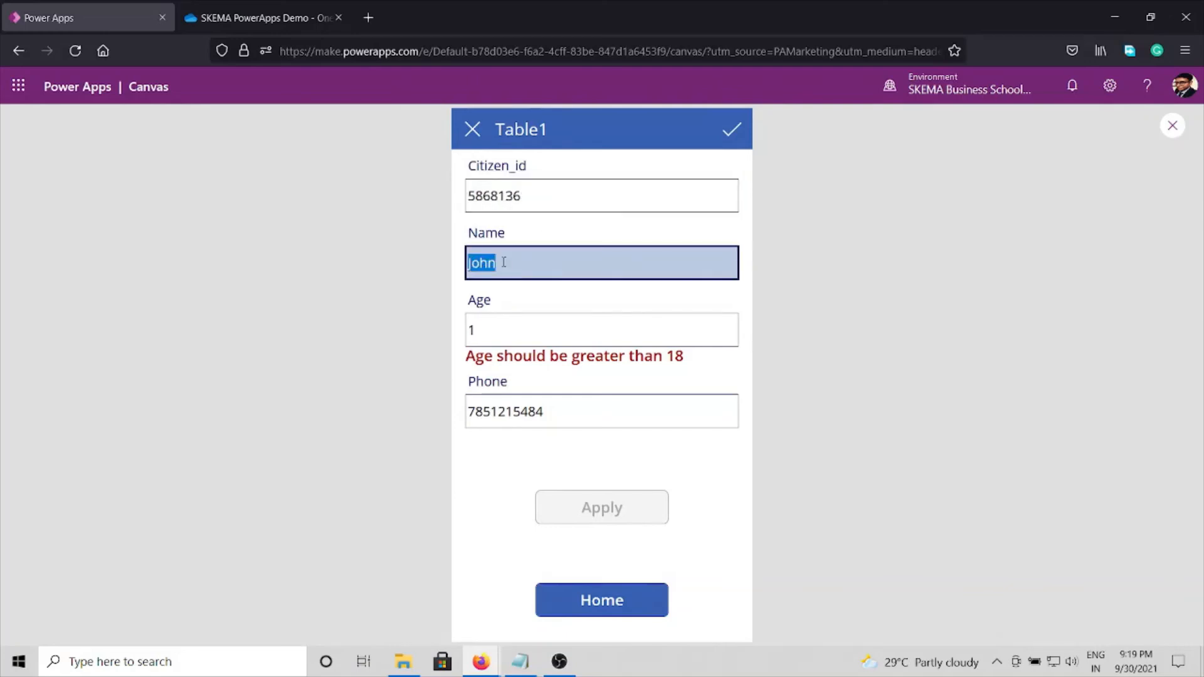
pyautogui.write('Sam')
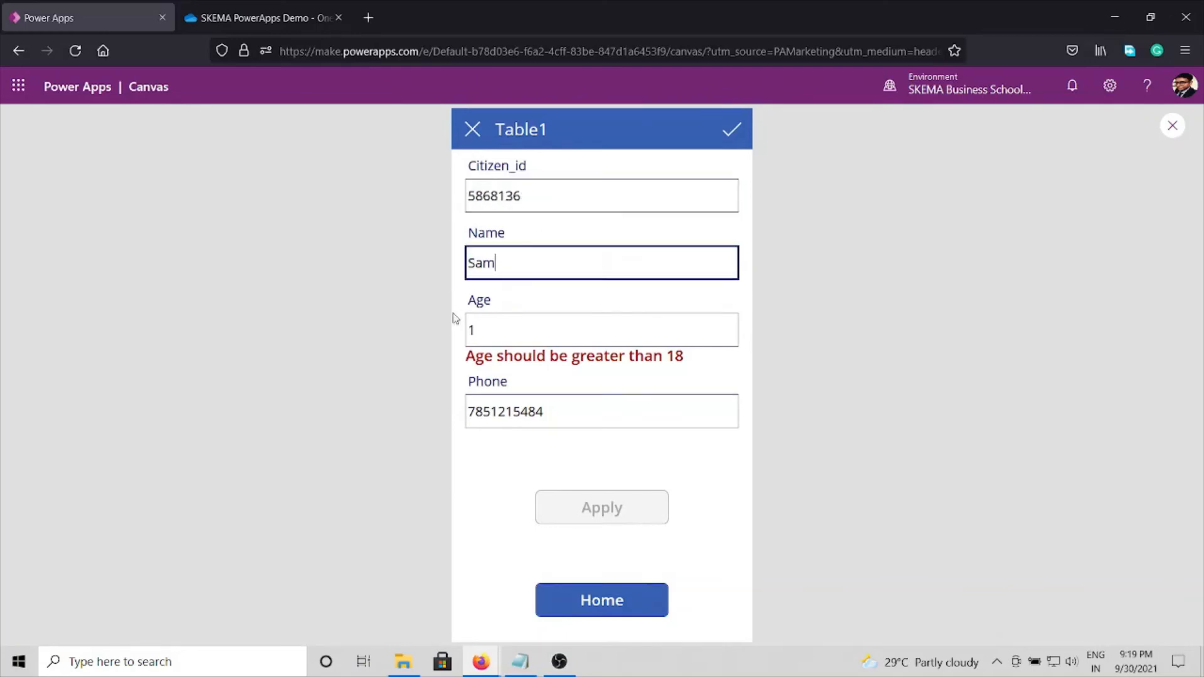
# Step: Set the applicant's Age in the form to 21
pyautogui.click(475, 331)
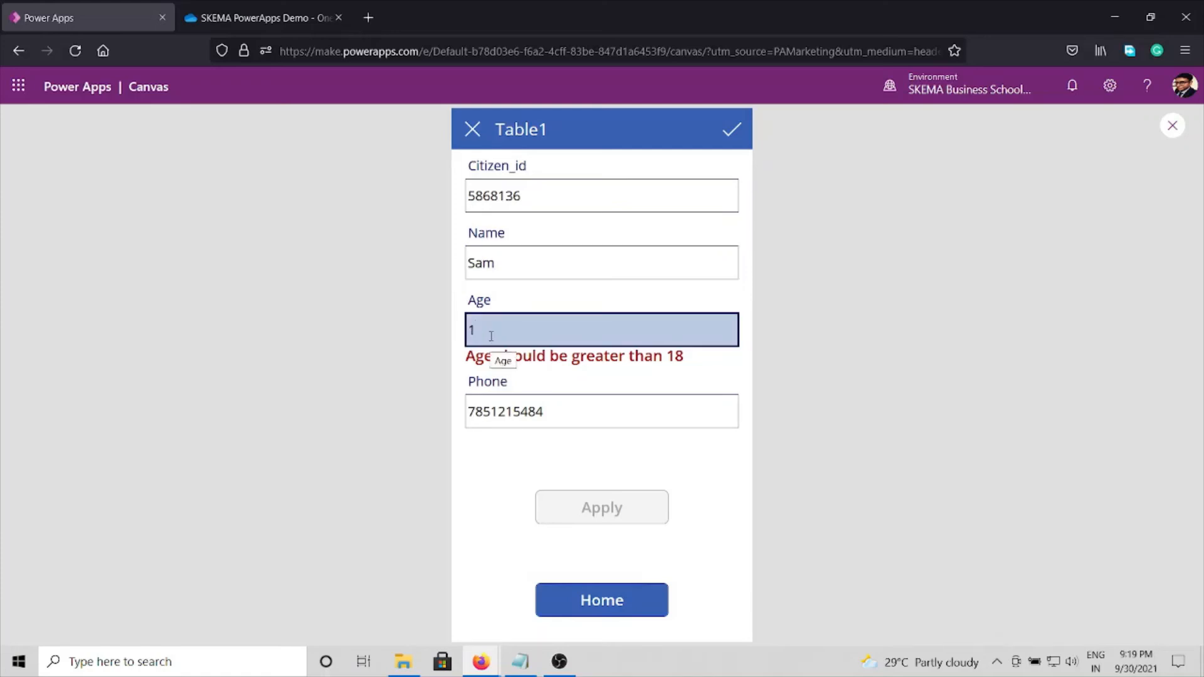
pyautogui.doubleClick(492, 336)
pyautogui.write('21')
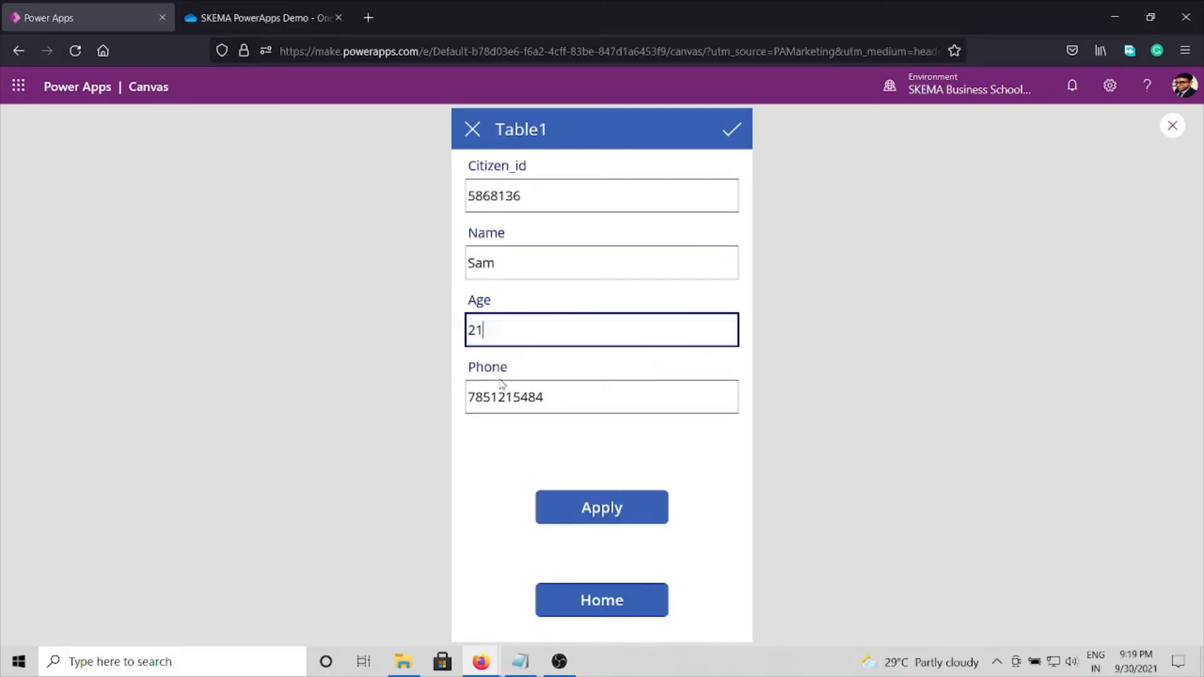
# Step: Replace the Phone entry with the new applicant's phone number and submit the application
pyautogui.click(513, 397)
pyautogui.doubleClick(513, 395)
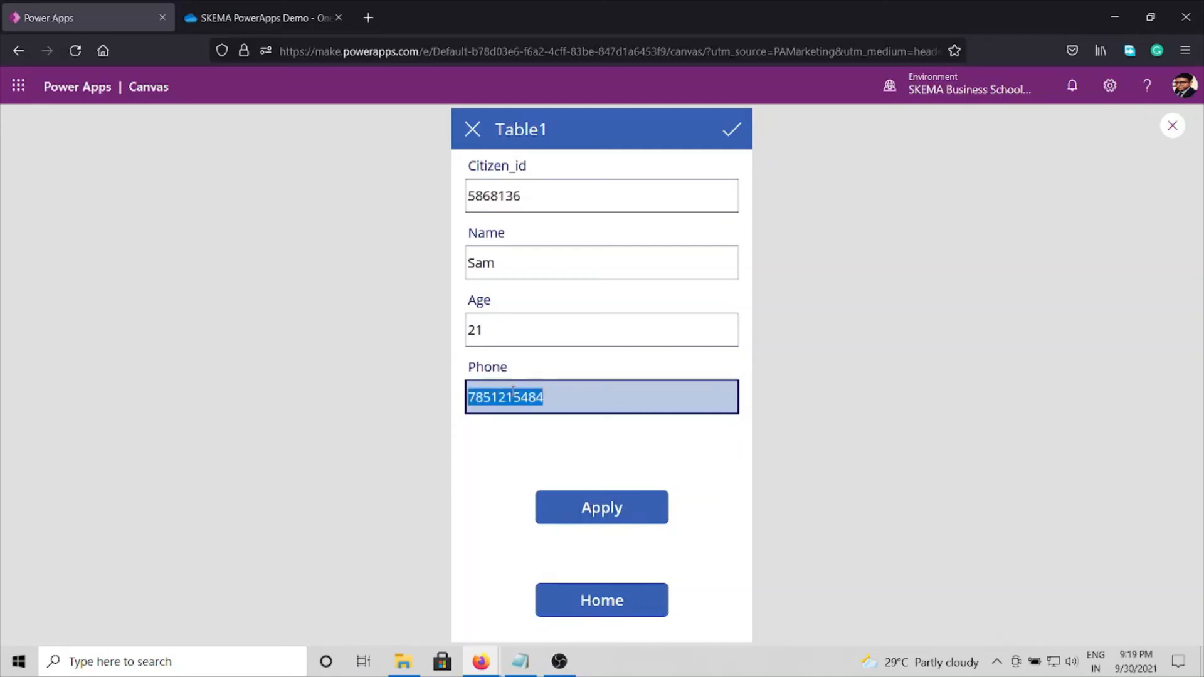
pyautogui.write('5555484844')
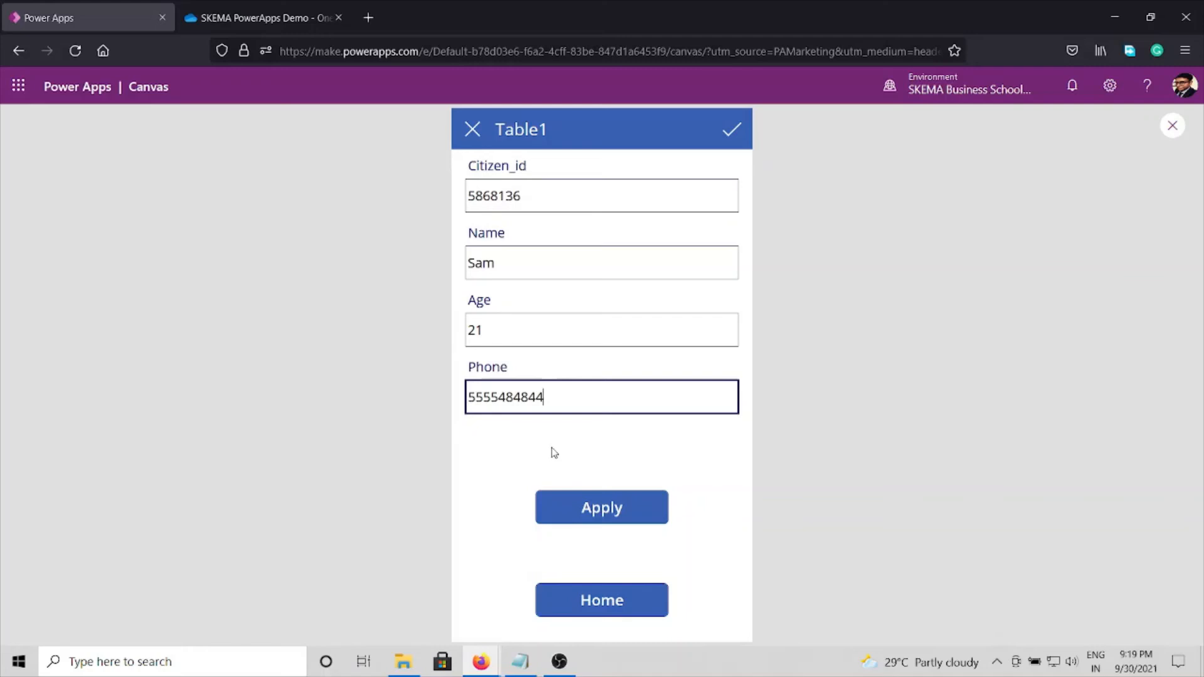
pyautogui.click(603, 519)
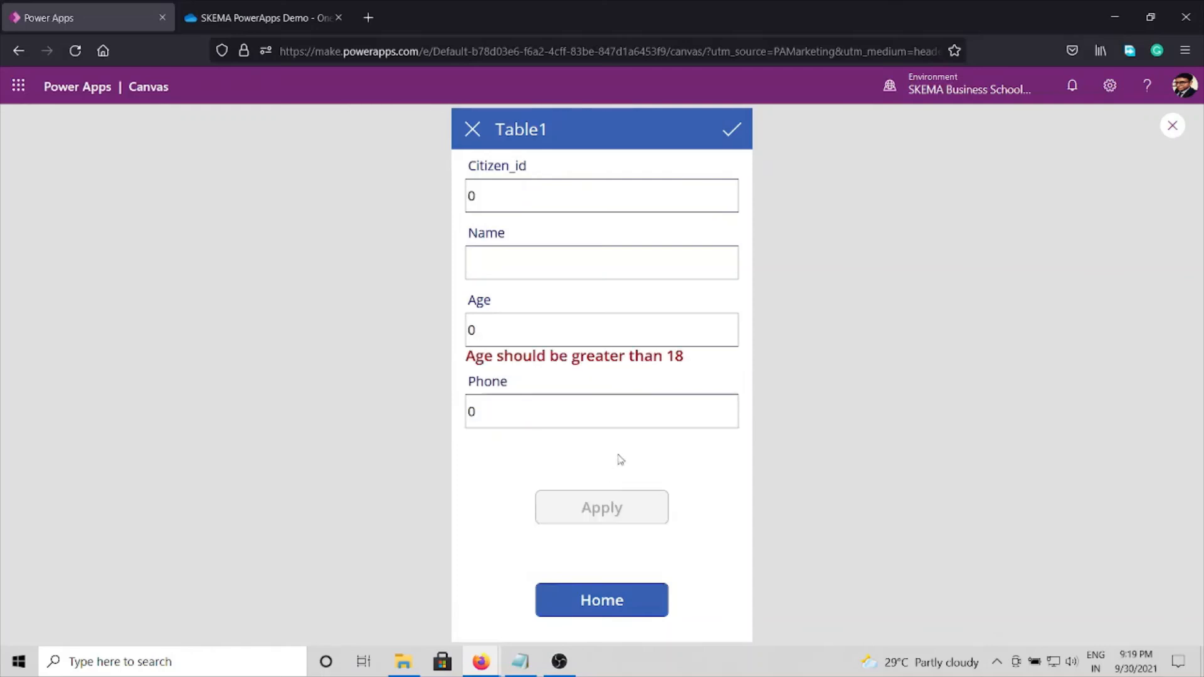
# Step: Close the app preview and open License_data.xlsx from the SKEMA PowerApps Demo folder in OneDrive to check the submitted record
pyautogui.click(1172, 127)
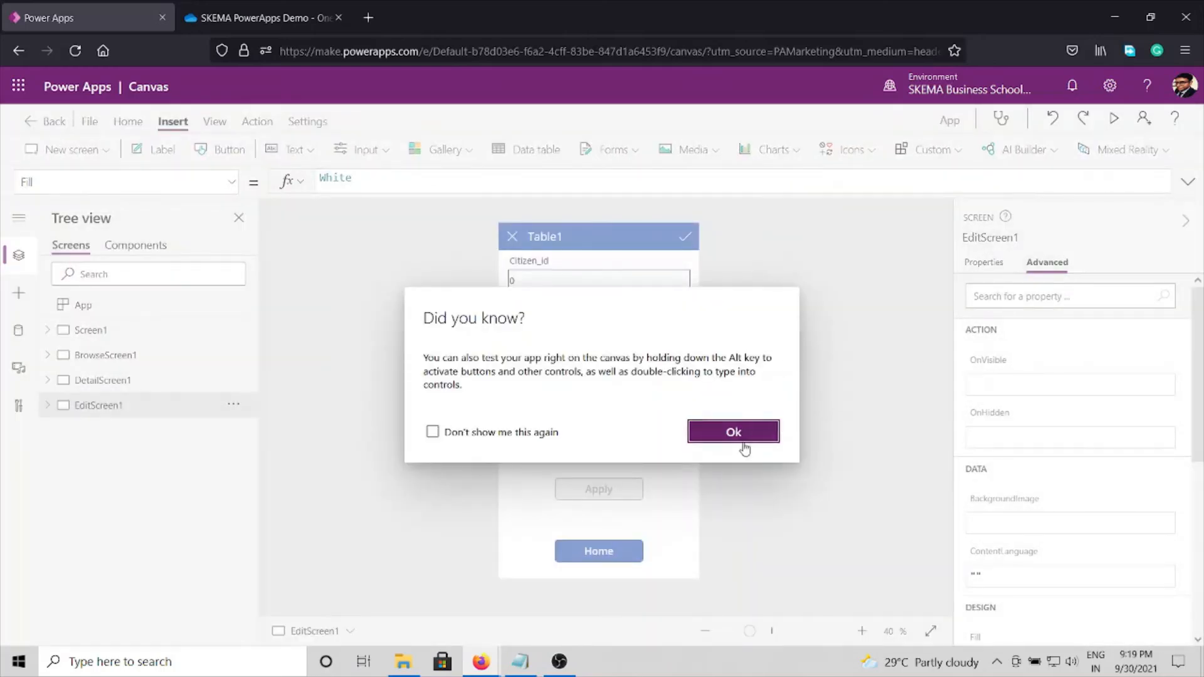
pyautogui.click(741, 433)
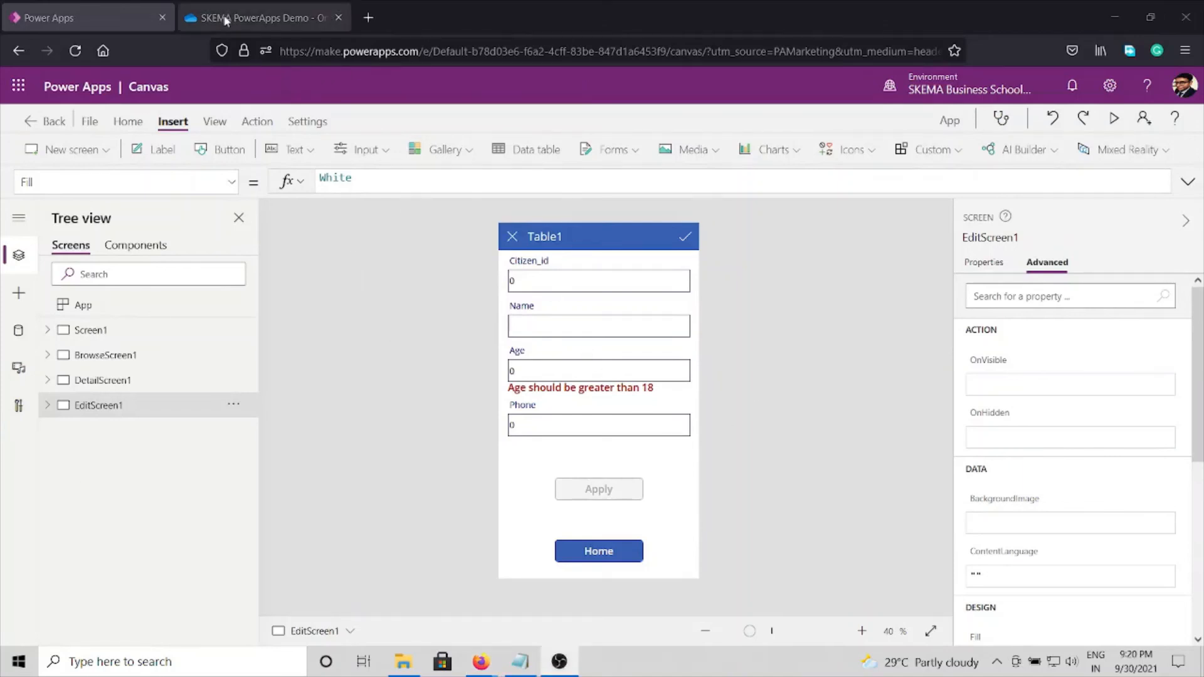
pyautogui.click(261, 14)
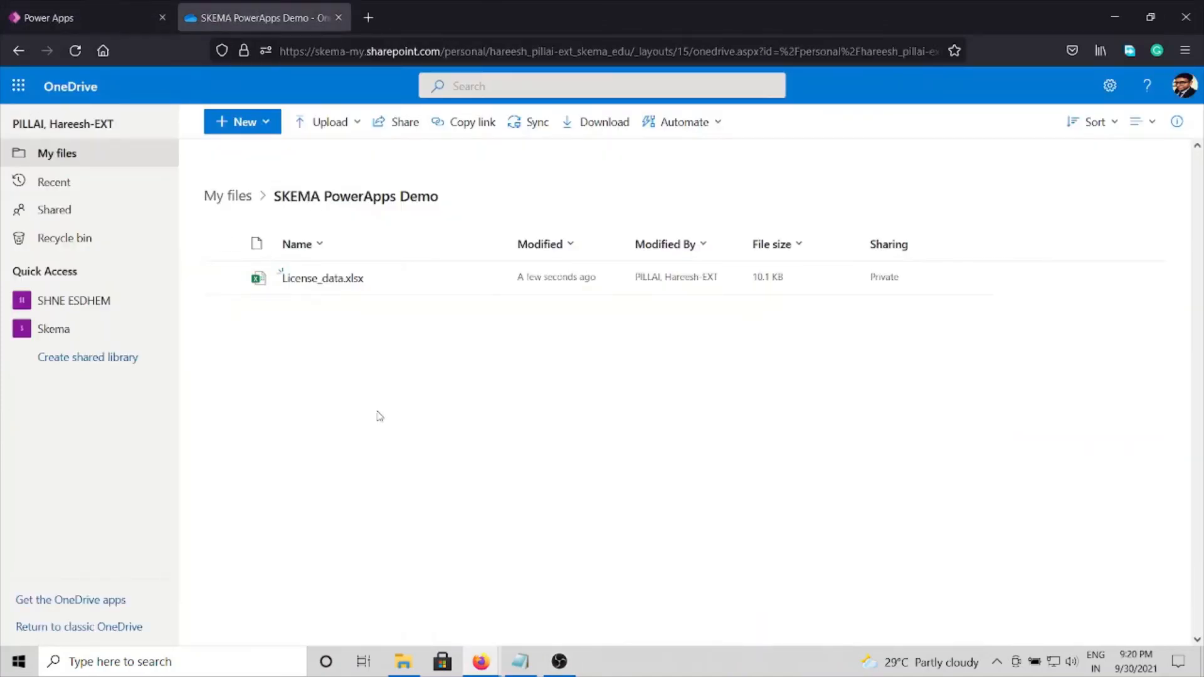
pyautogui.click(311, 279)
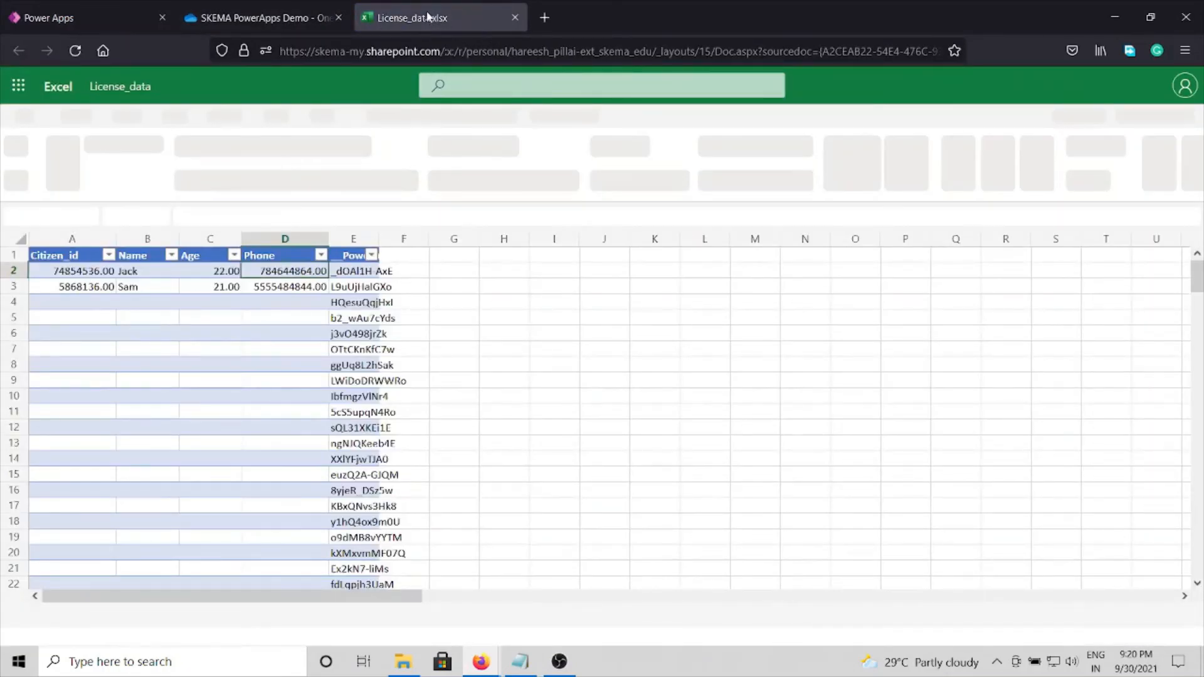
pyautogui.hotkey('ctrl', 'w')
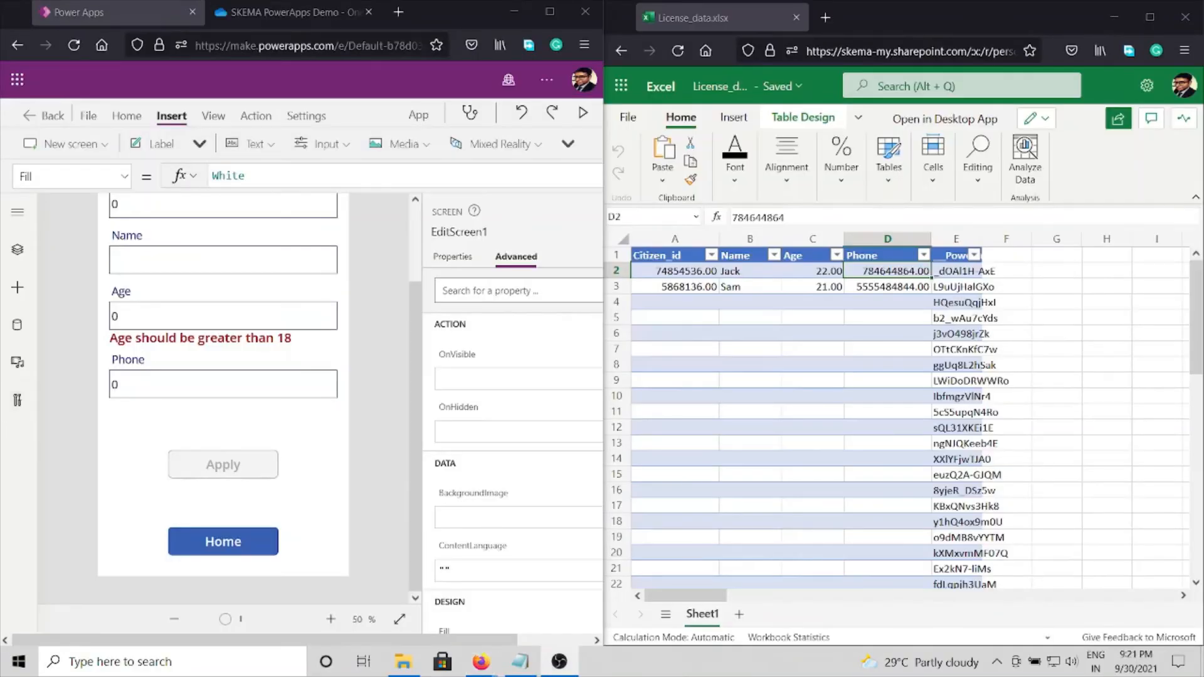
# Step: Preview the app beside the workbook and return from the application form to the home screen
pyautogui.click(218, 541)
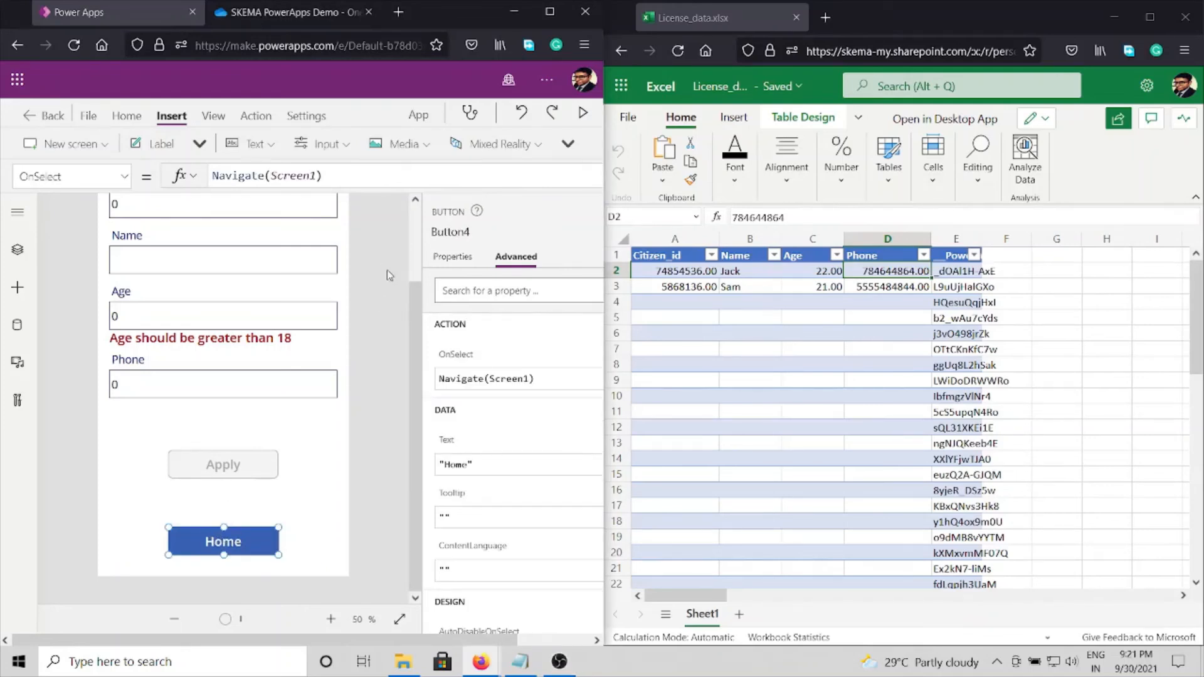
pyautogui.click(306, 471)
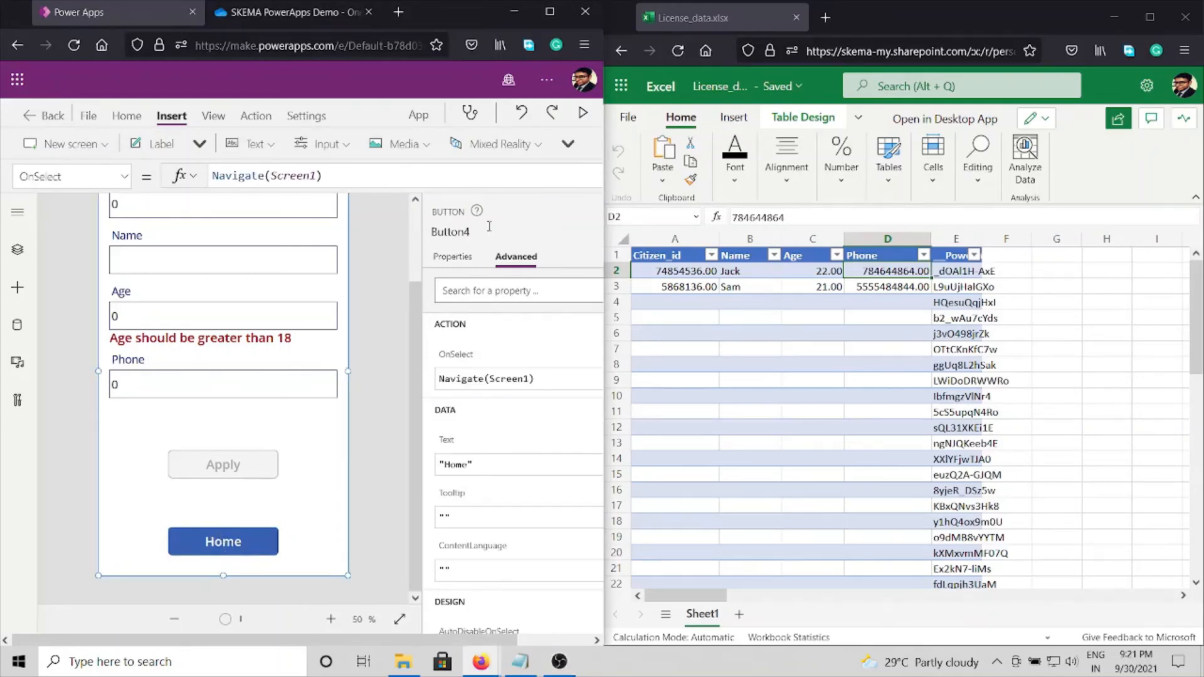
pyautogui.click(582, 113)
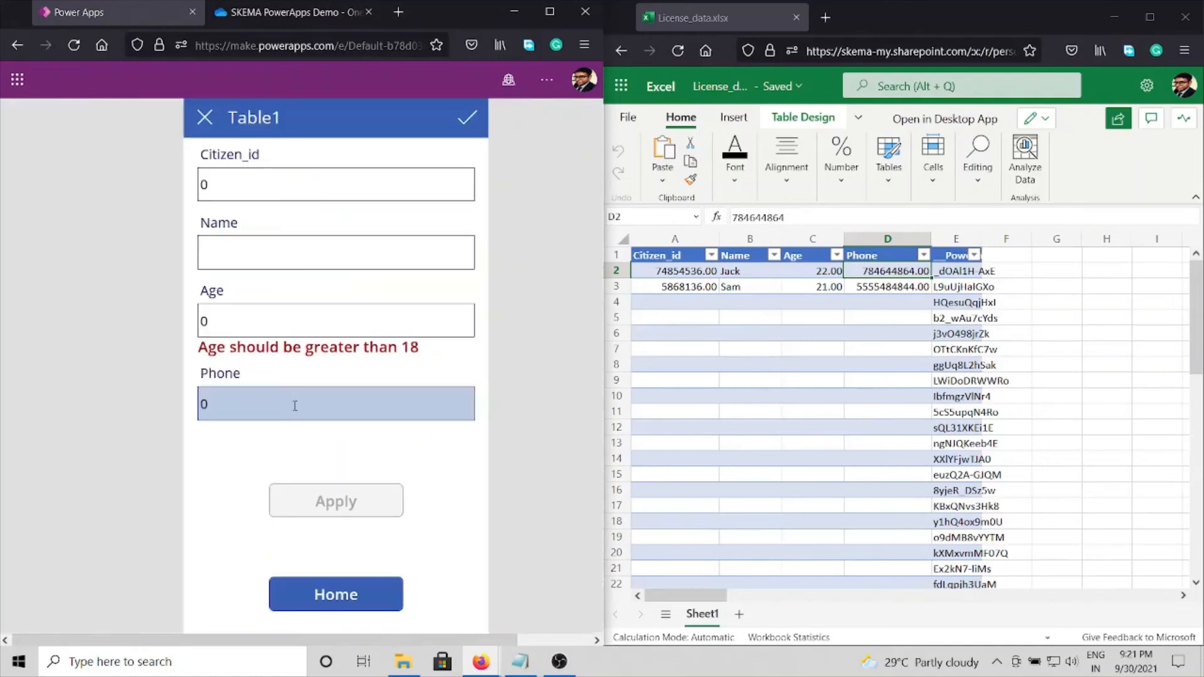
pyautogui.click(328, 593)
# Step: In the citizen records list, reverse the sort order and open the details of the first record
pyautogui.click(329, 467)
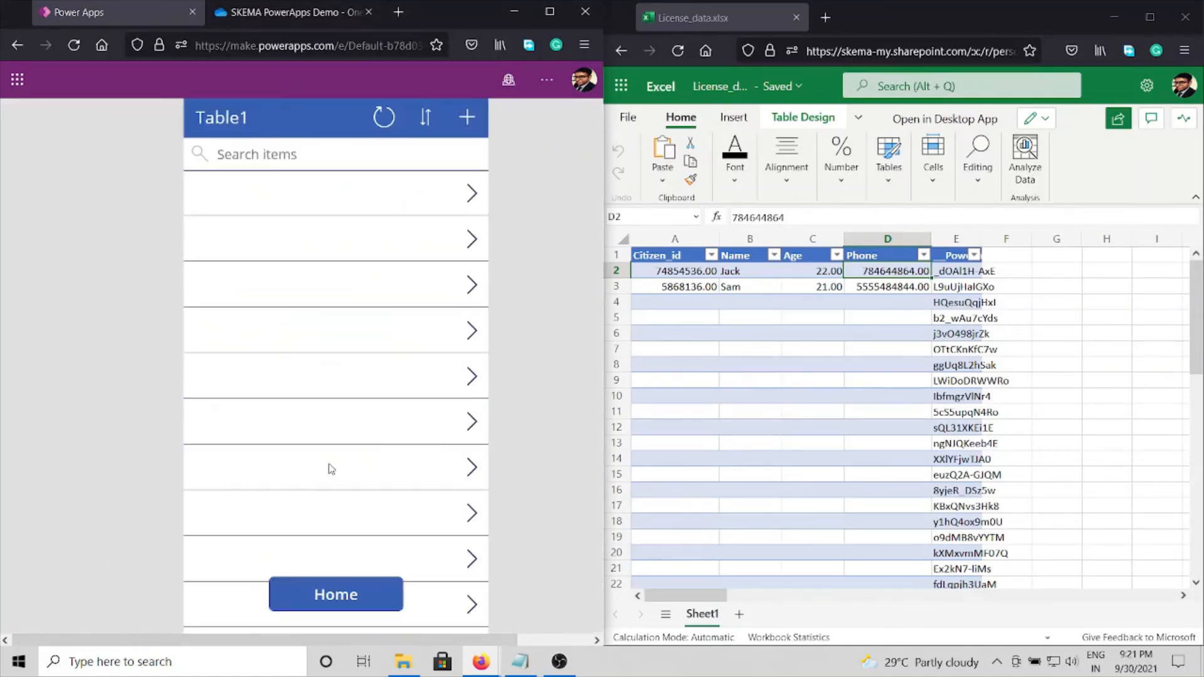
pyautogui.click(426, 132)
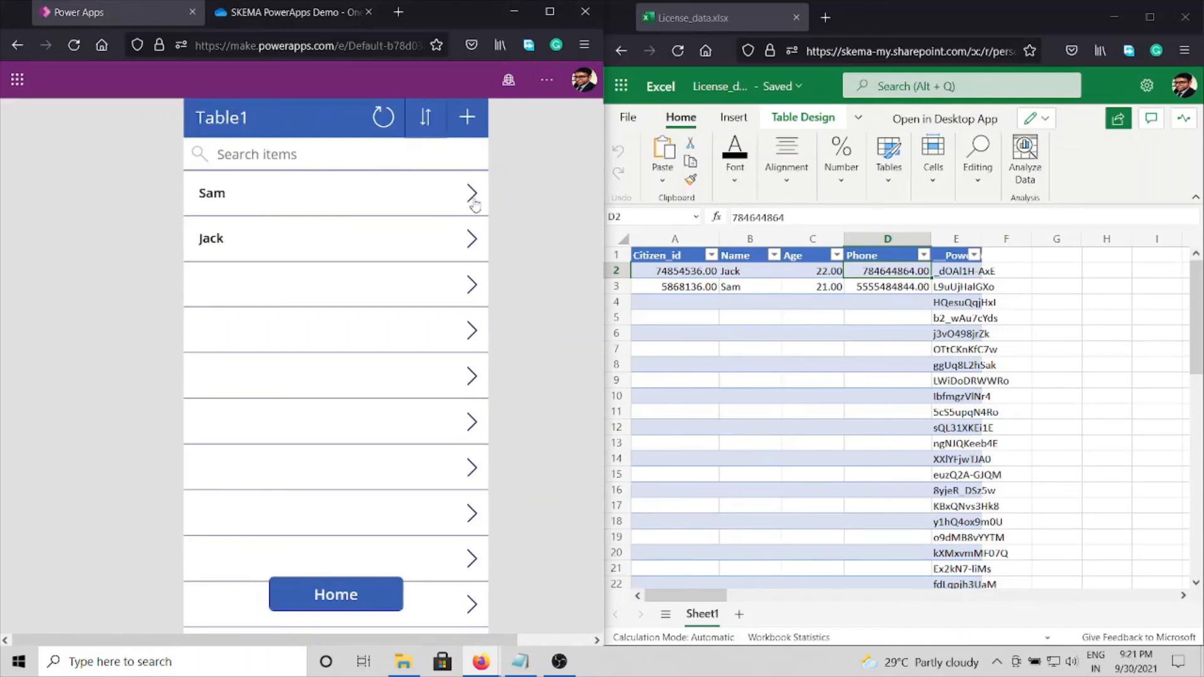
pyautogui.click(472, 195)
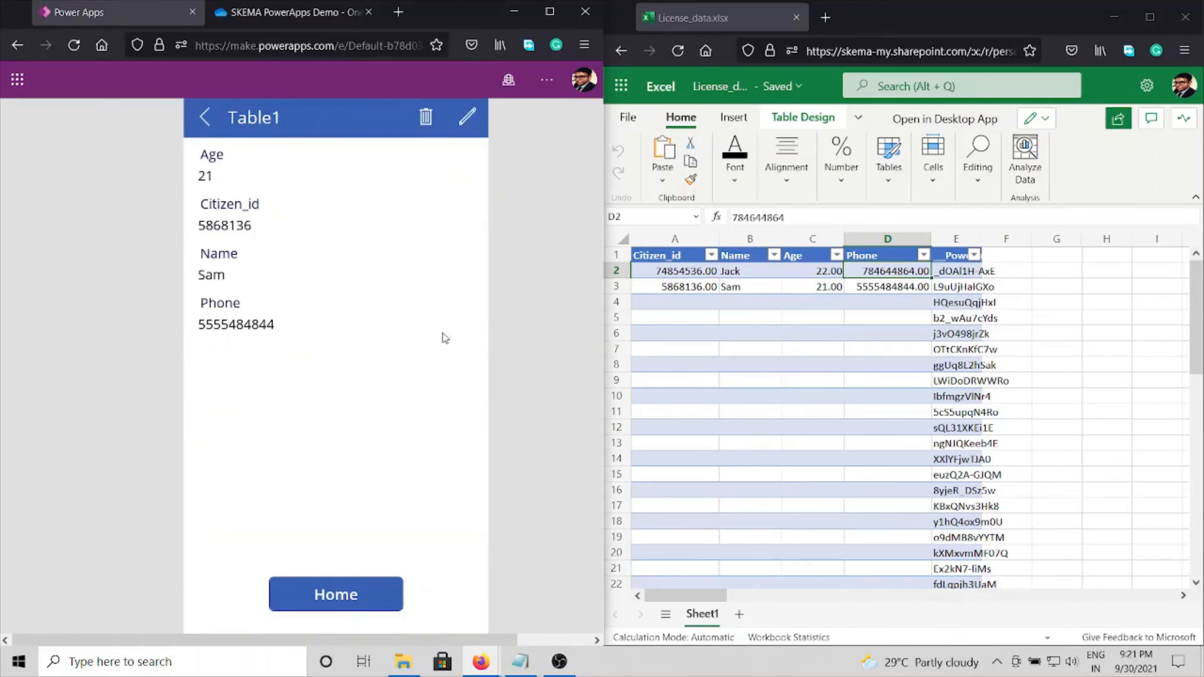
# Step: Go back to the citizen records list, view the second record's details and return to the list
pyautogui.click(204, 118)
pyautogui.click(353, 238)
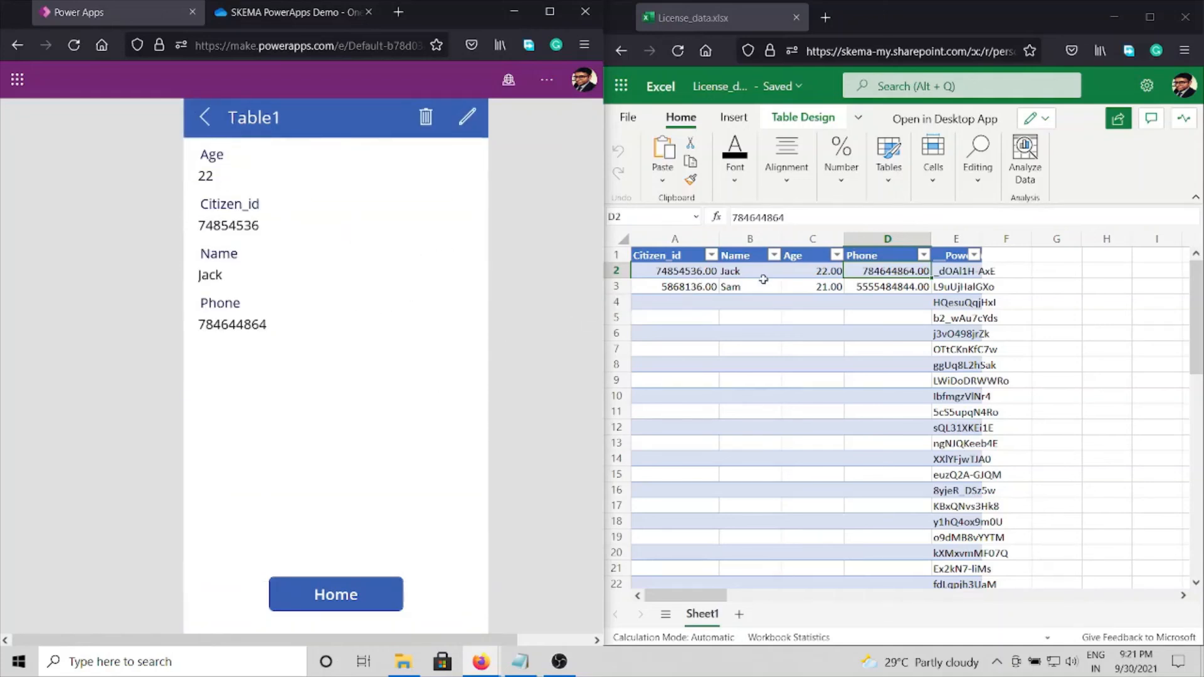
pyautogui.click(204, 117)
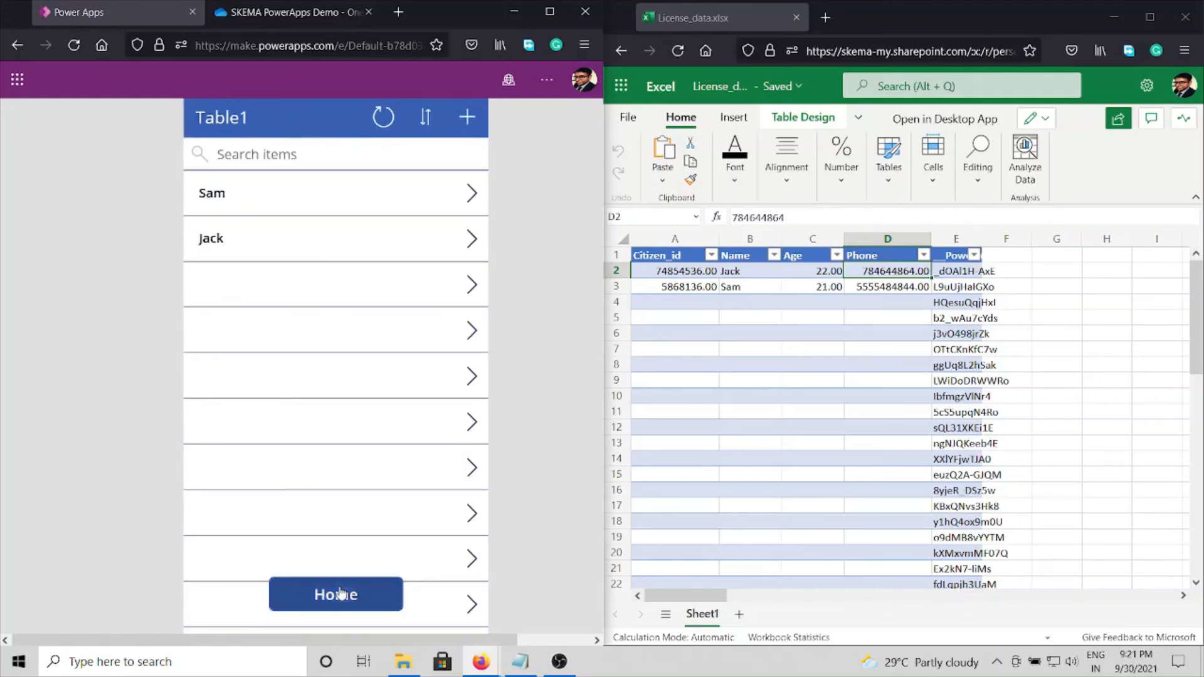
# Step: Open the application form from the home screen and replace Citizen_id and Name with a new applicant's ID number and name
pyautogui.click(342, 592)
pyautogui.click(330, 345)
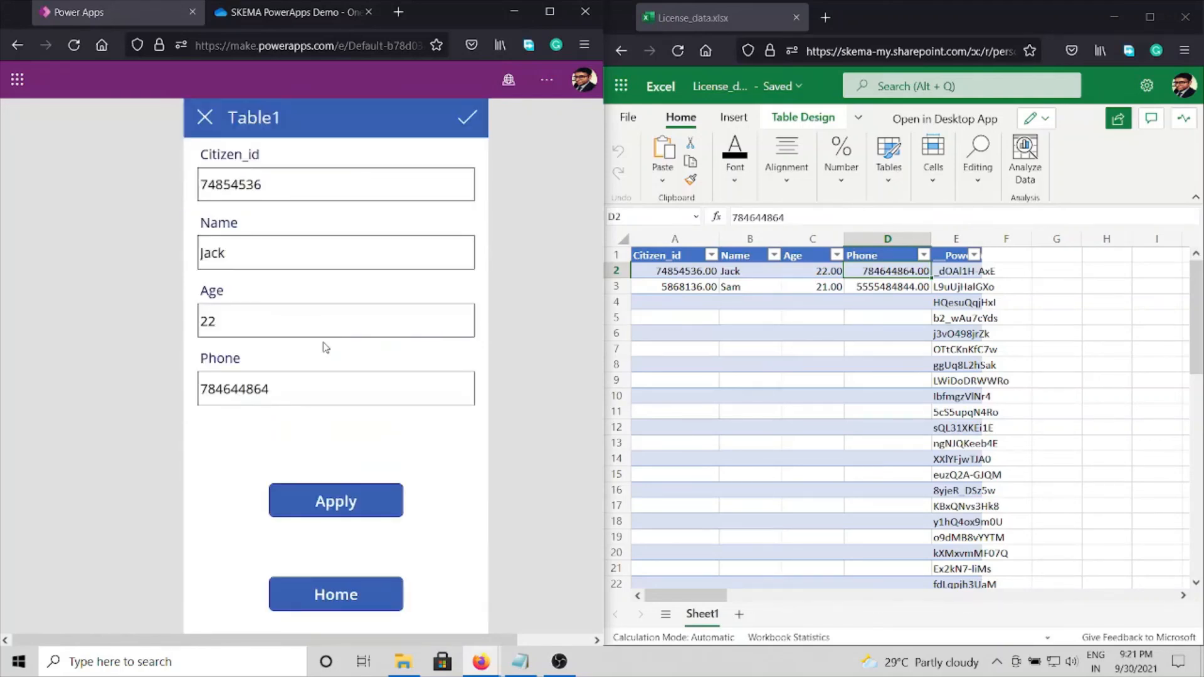
pyautogui.doubleClick(231, 184)
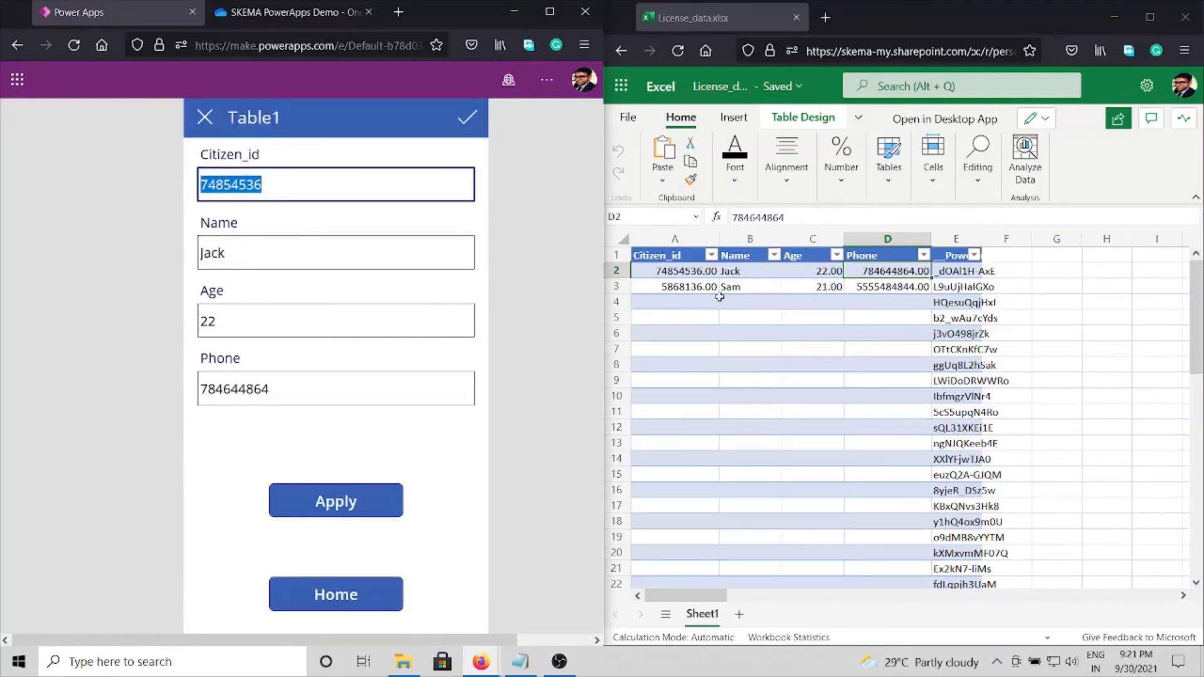
pyautogui.write('854512315')
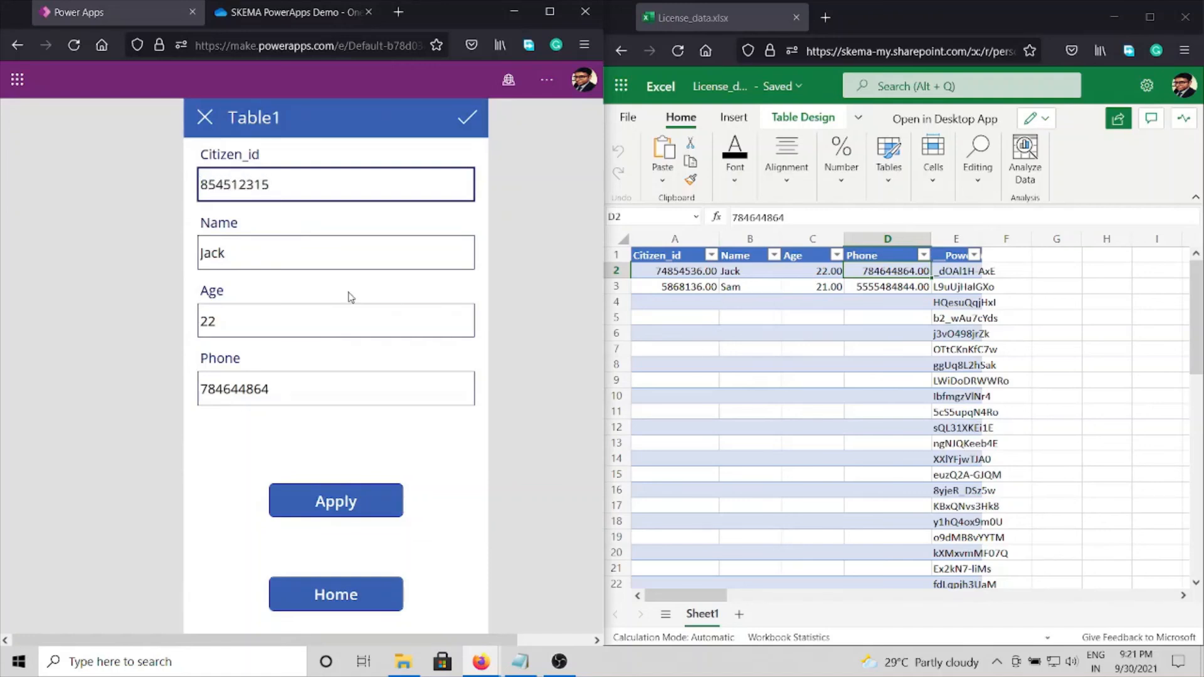
pyautogui.doubleClick(299, 253)
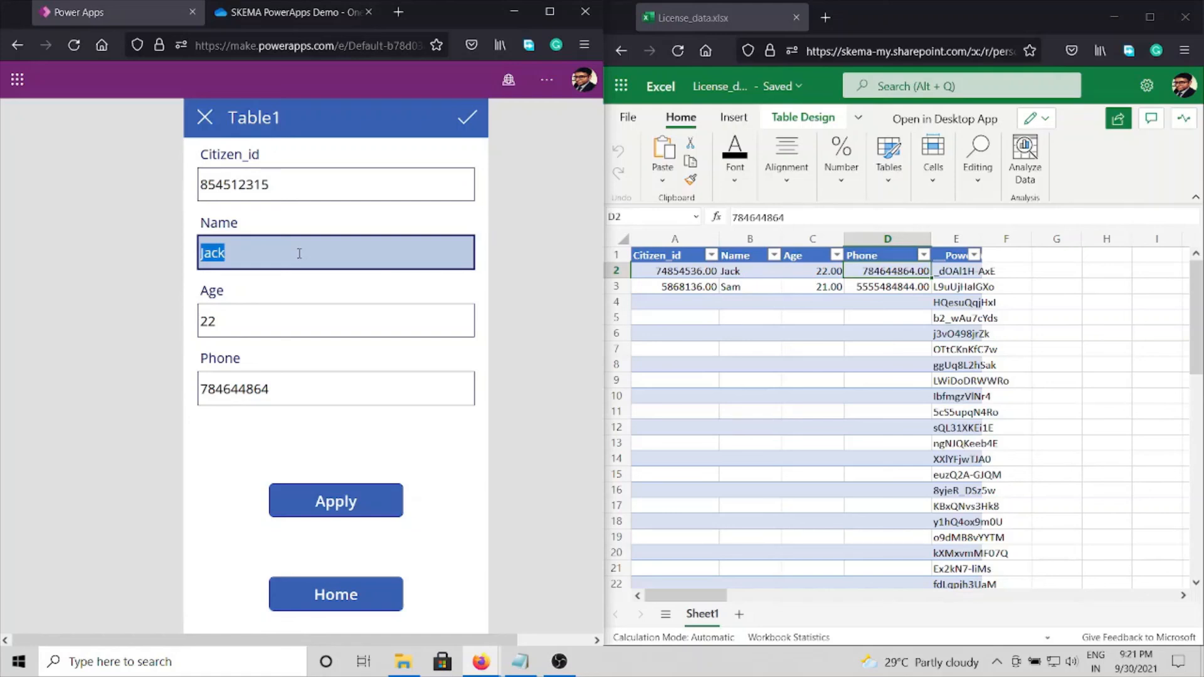
pyautogui.write('Ronny')
# Step: Set the applicant's Age to 19 and replace the Phone entry with the new applicant's phone number
pyautogui.click(229, 320)
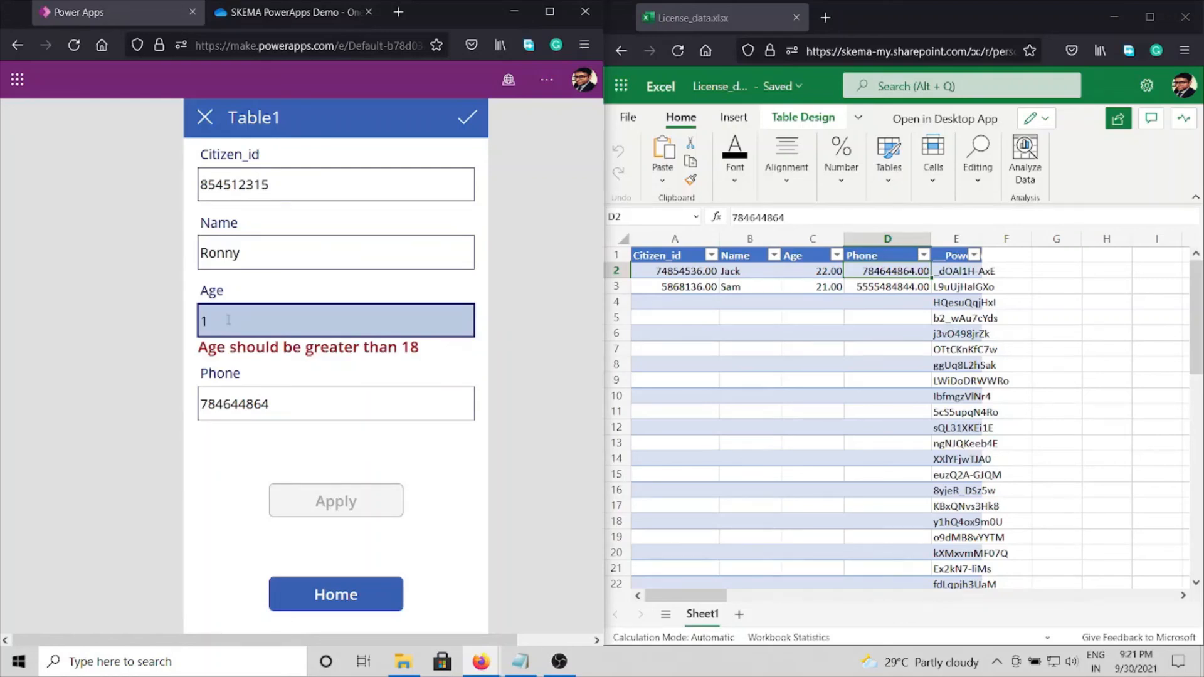
pyautogui.write('19')
pyautogui.click(262, 390)
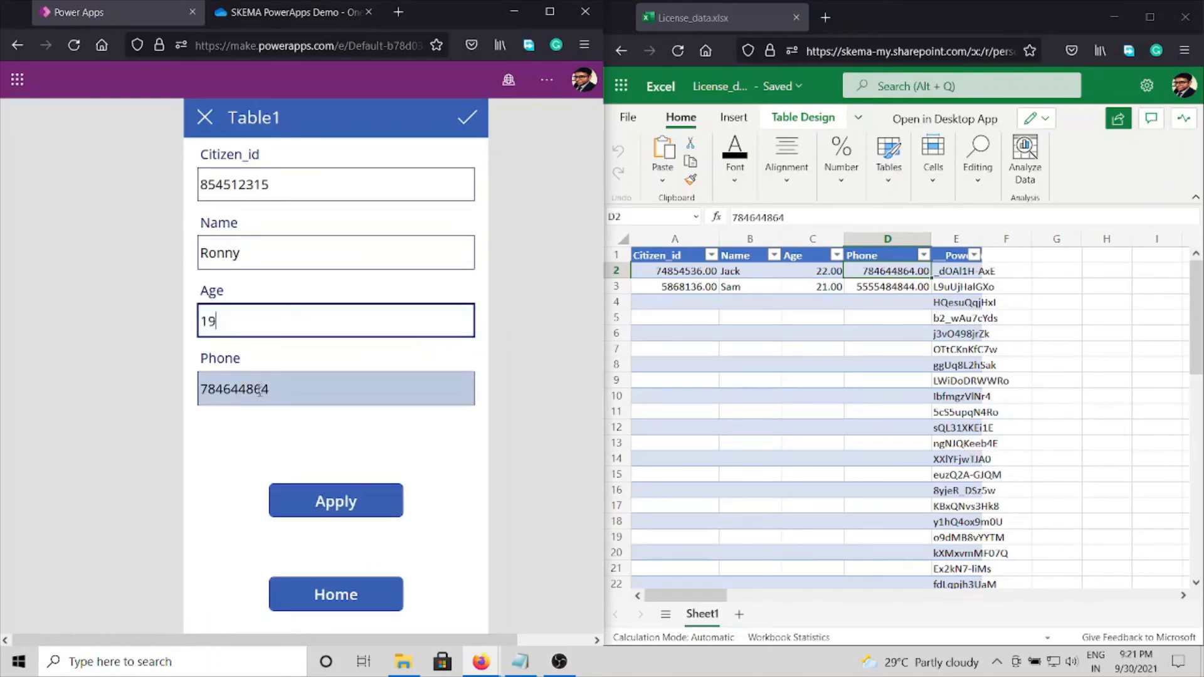
pyautogui.doubleClick(262, 389)
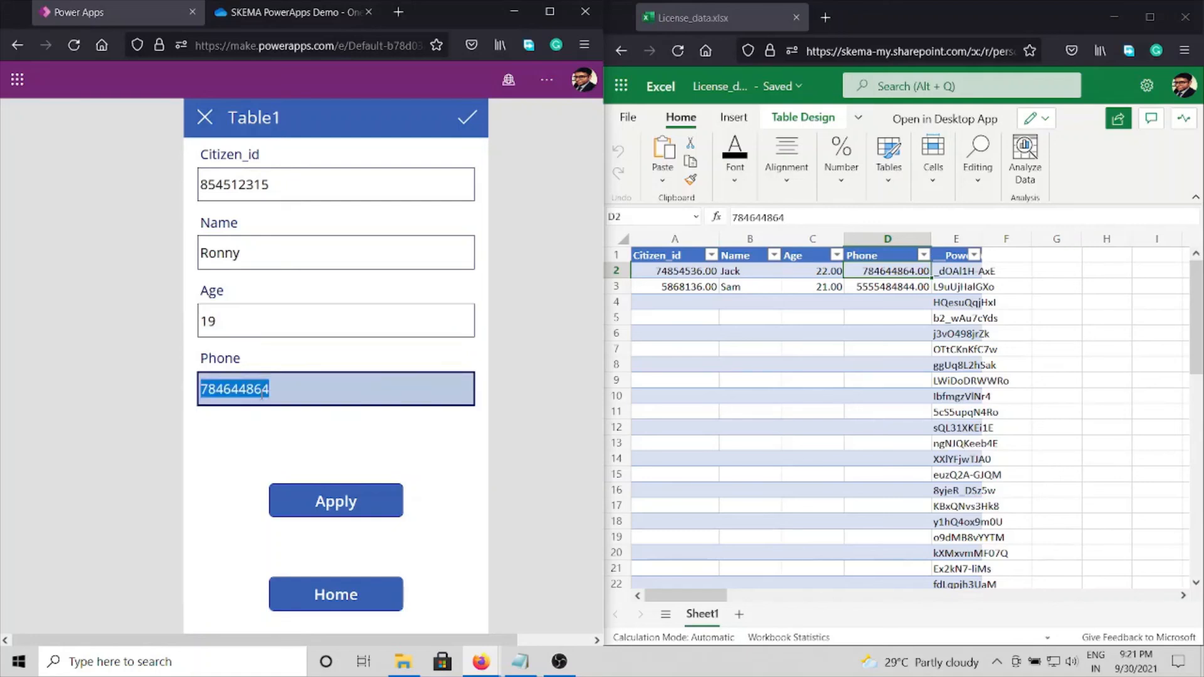
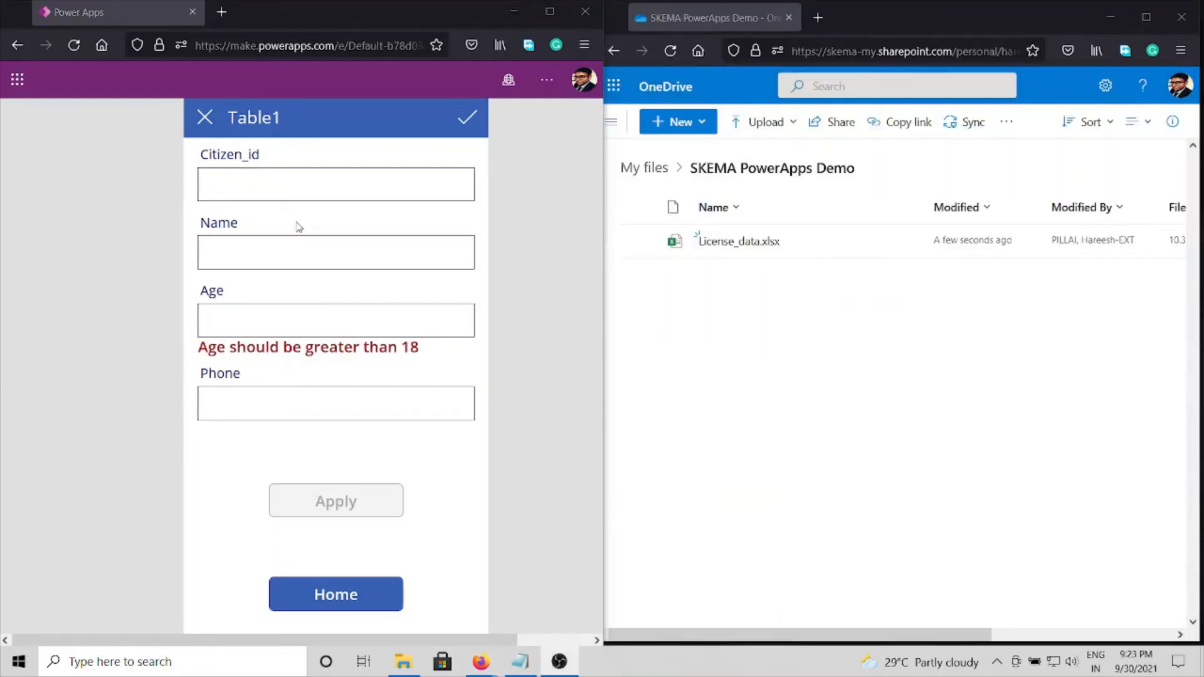
# Step: In the blank application form, enter another applicant's citizen ID number and name
pyautogui.click(290, 191)
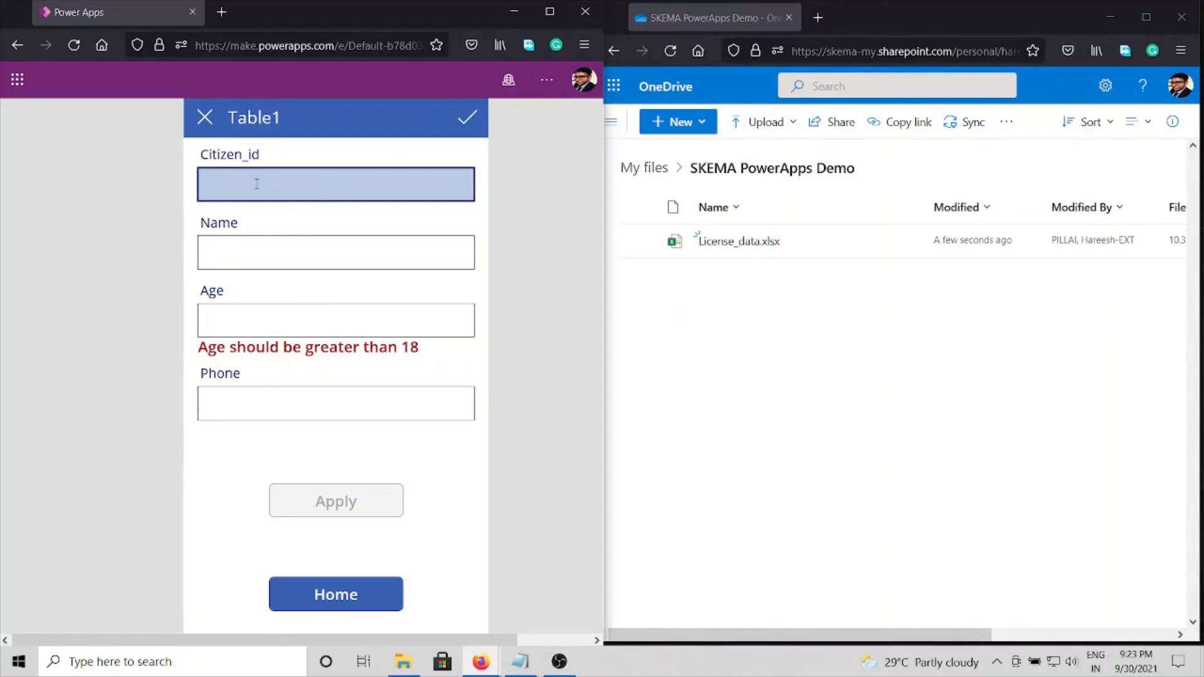
pyautogui.write('45436')
pyautogui.press('Tab')
pyautogui.click(229, 257)
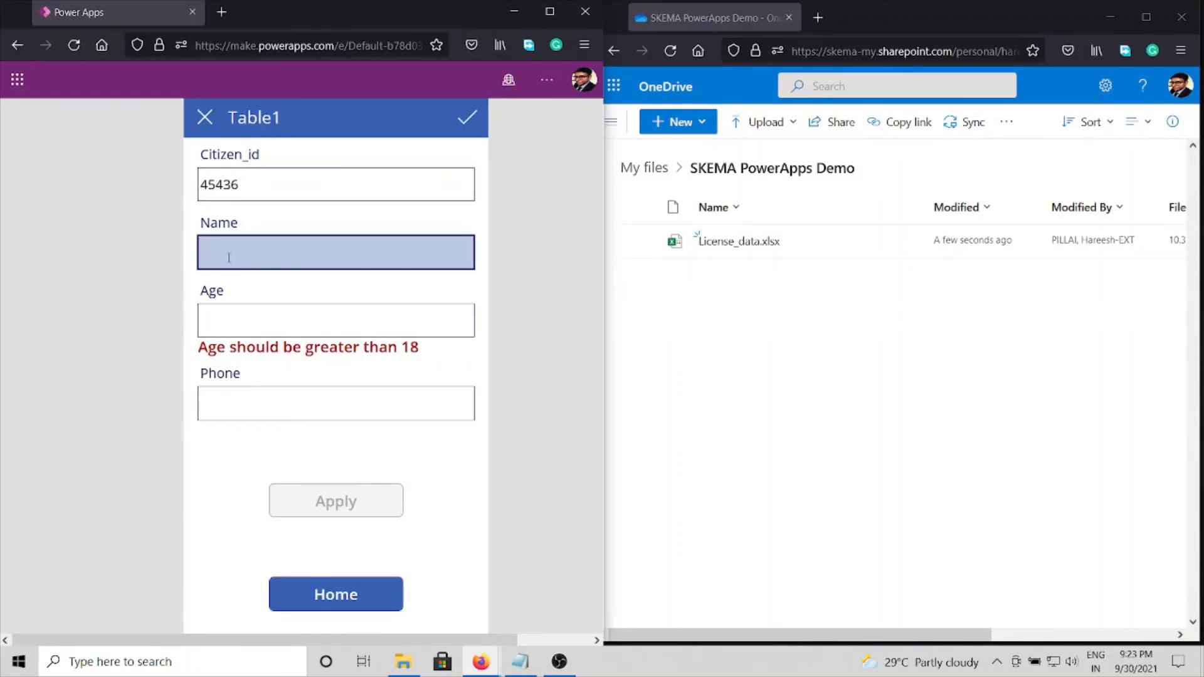
pyautogui.write('John')
# Step: Set the Age to 19, fill in the applicant's phone number and submit the application
pyautogui.click(207, 325)
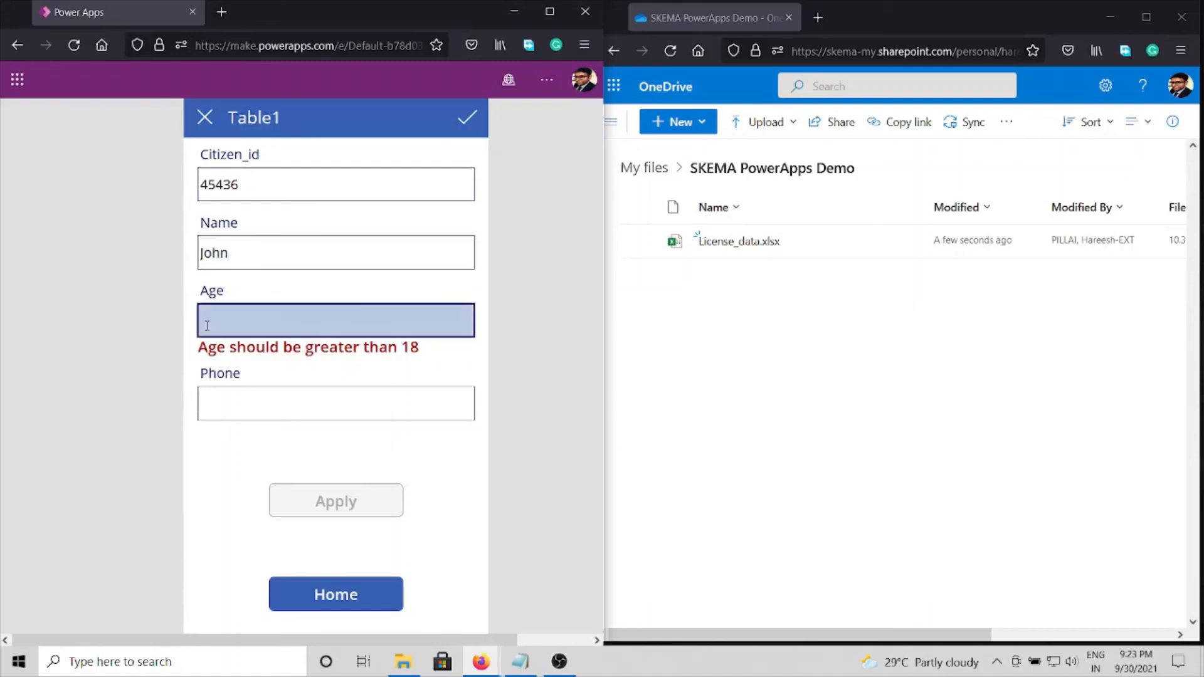
pyautogui.write('19')
pyautogui.click(255, 385)
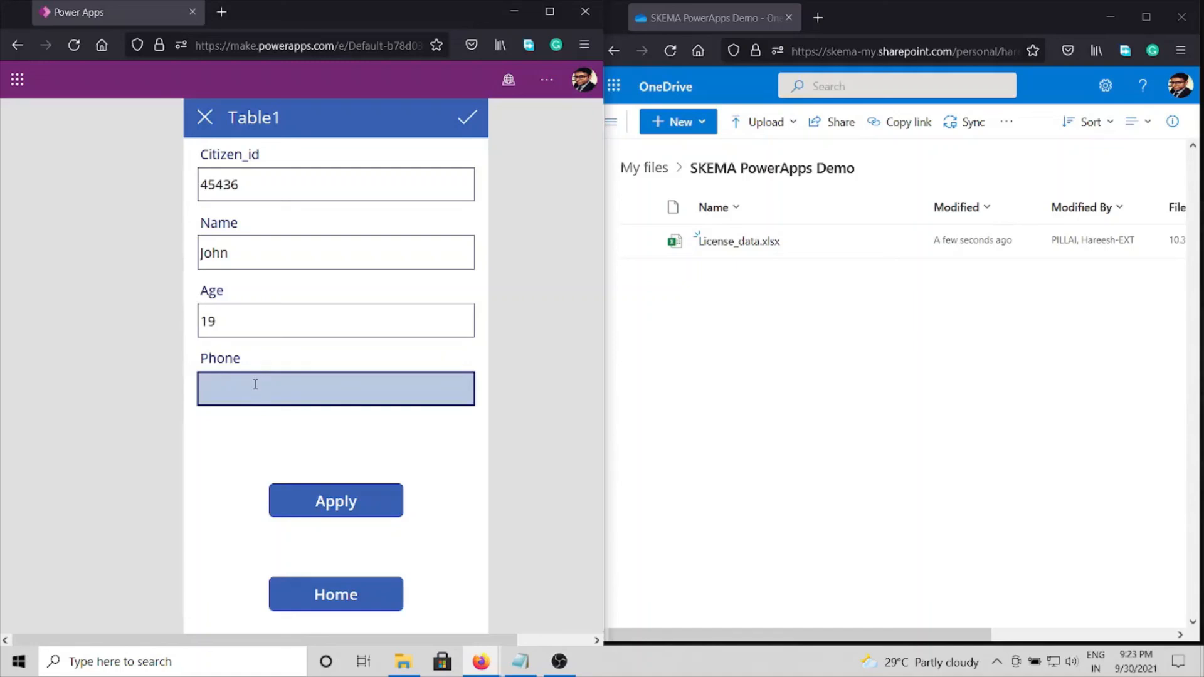
pyautogui.click(333, 510)
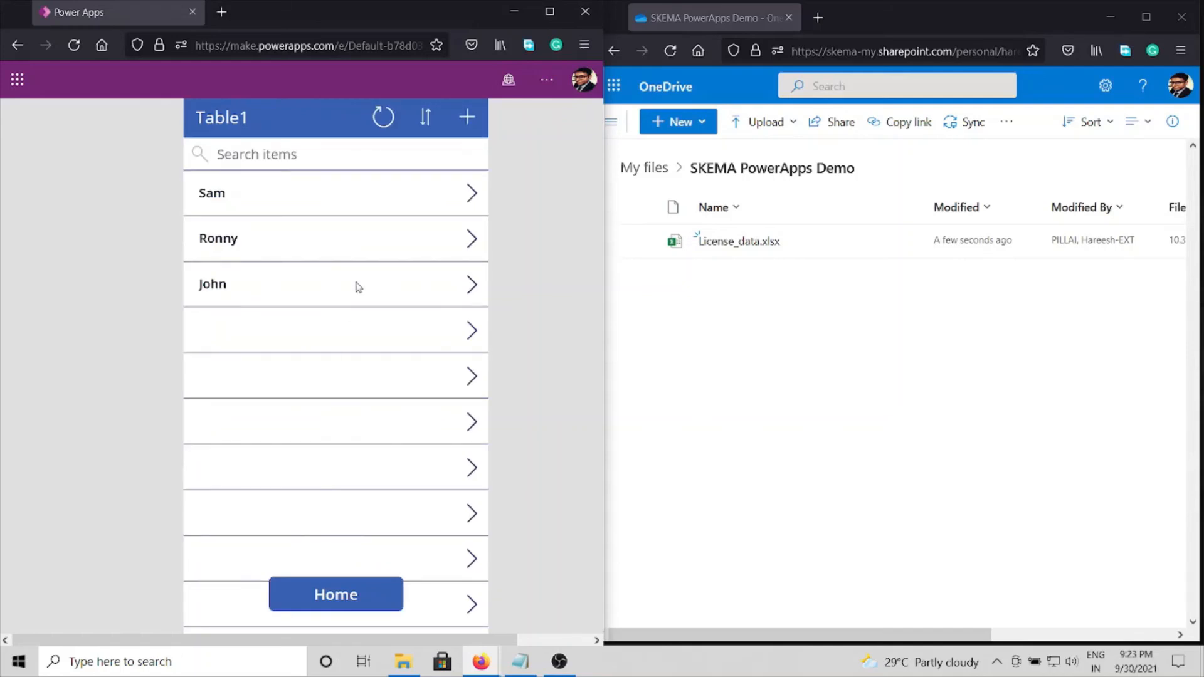
# Step: Open the new applicant's record details in the app, check License_data.xlsx in OneDrive for the same record, and close the workbook
pyautogui.click(425, 123)
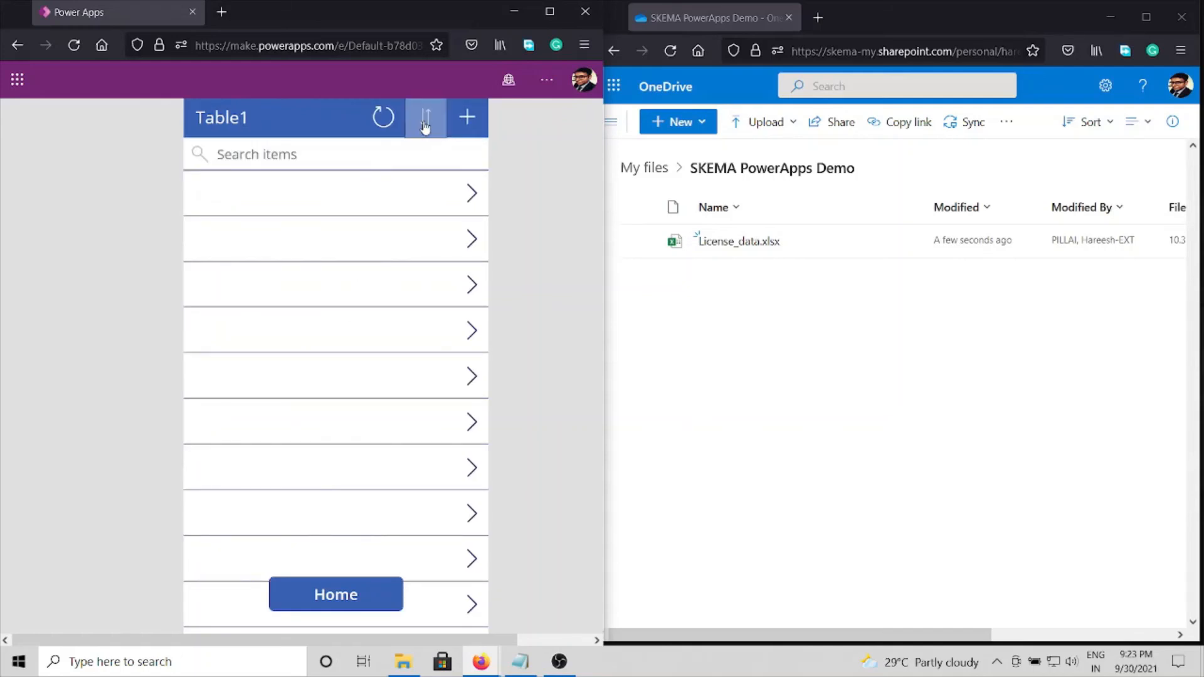
pyautogui.click(466, 291)
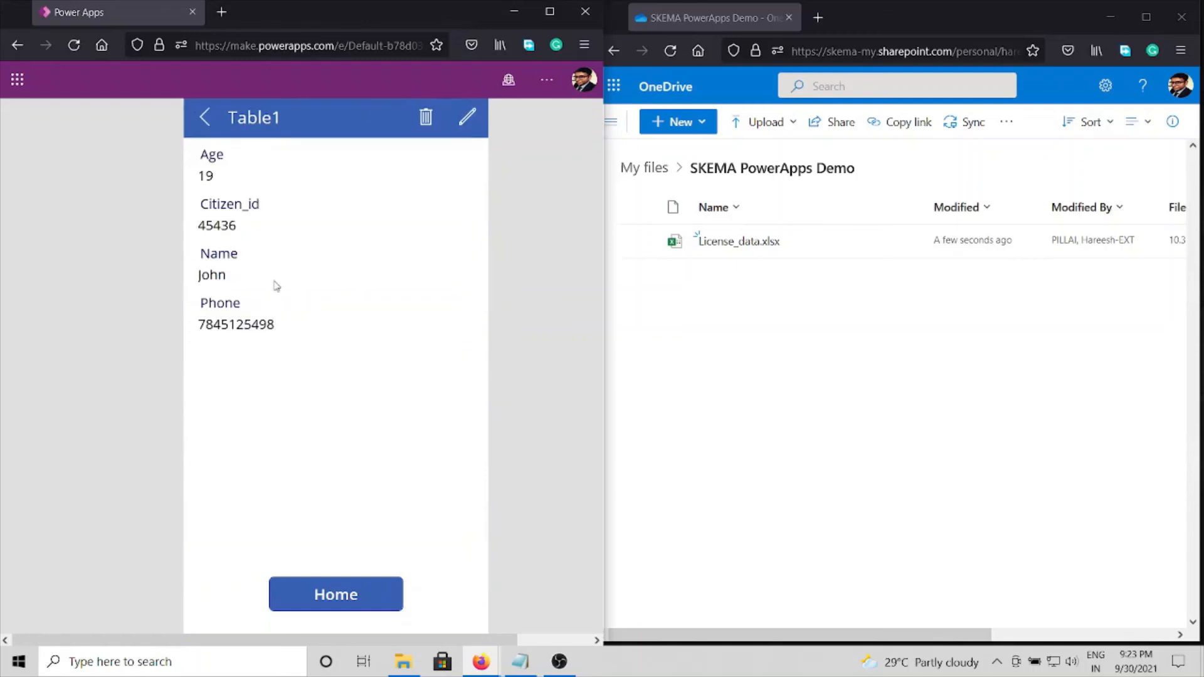
pyautogui.click(713, 249)
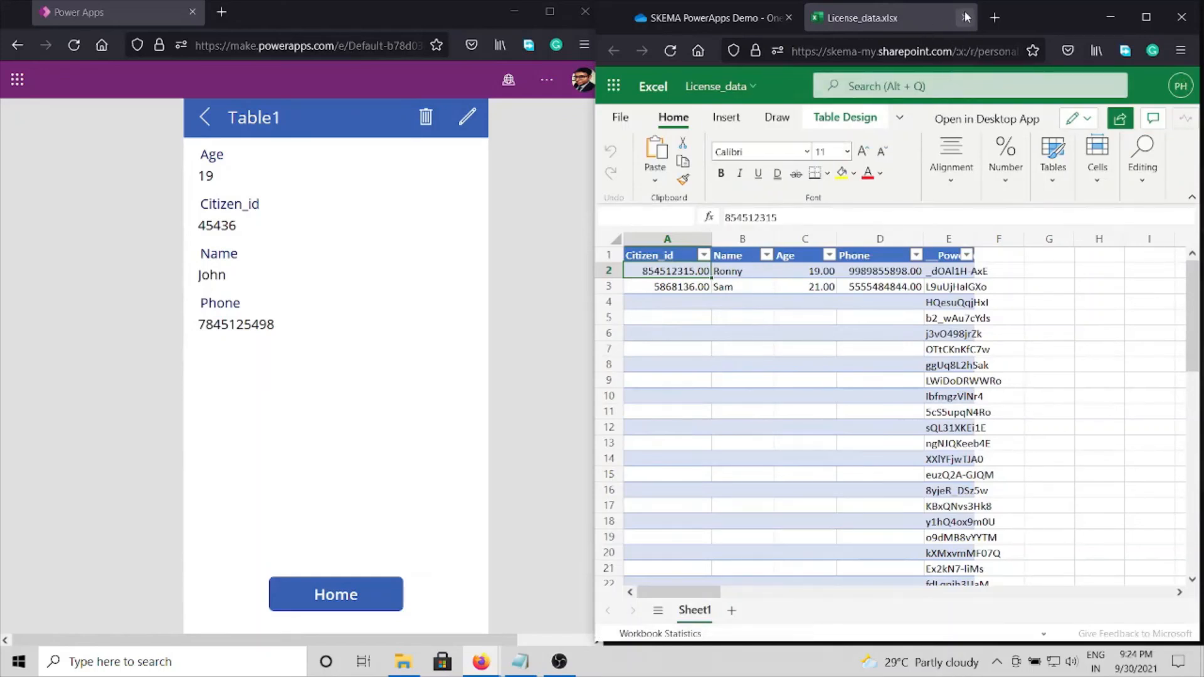
pyautogui.hotkey('ctrl', 'w')
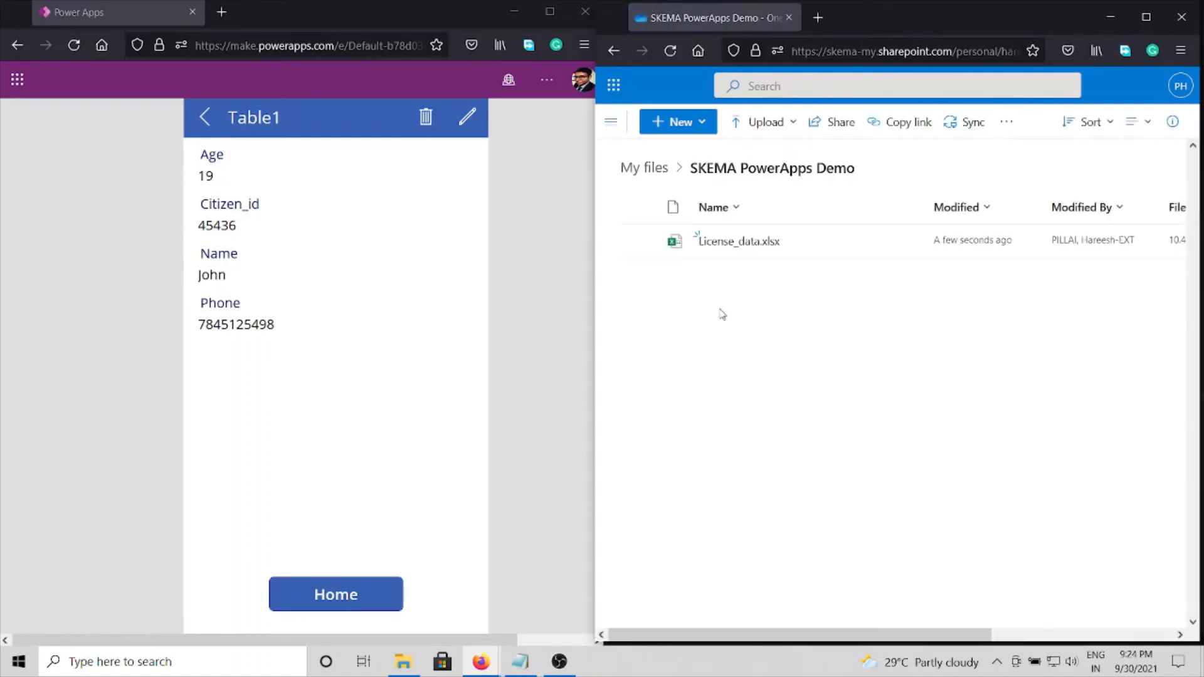
# Step: Reopen License_data.xlsx and examine the new applicant's row at the end of the table, from Citizen_id through Phone
pyautogui.click(718, 248)
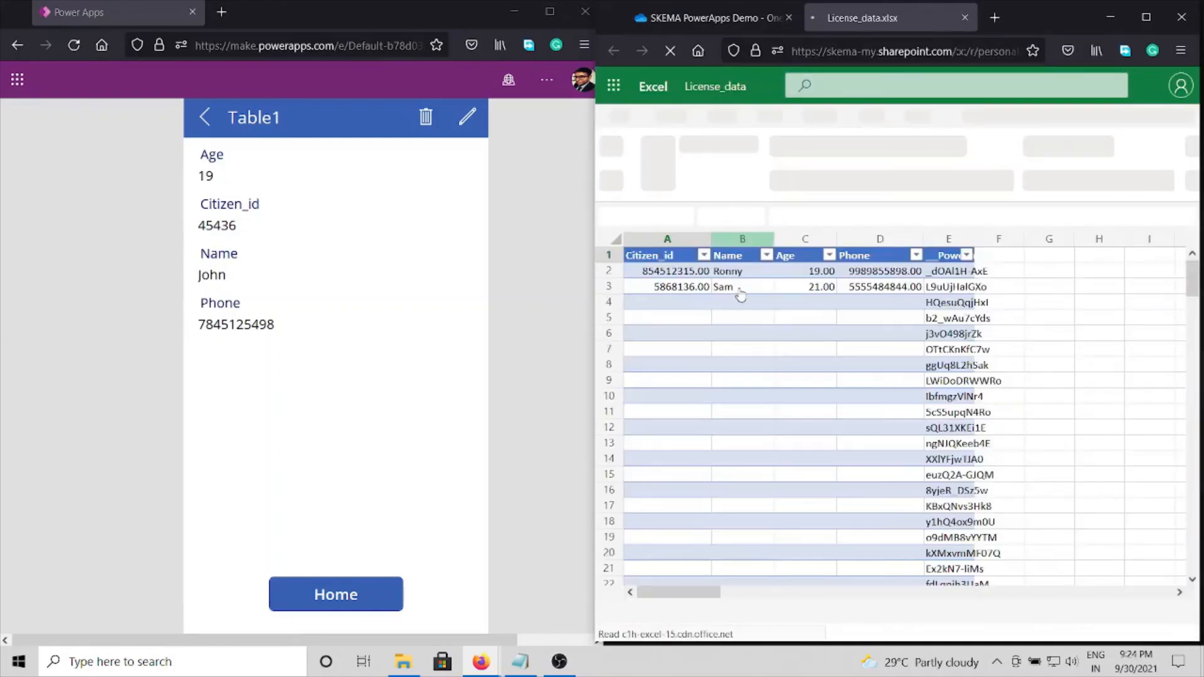
pyautogui.click(734, 288)
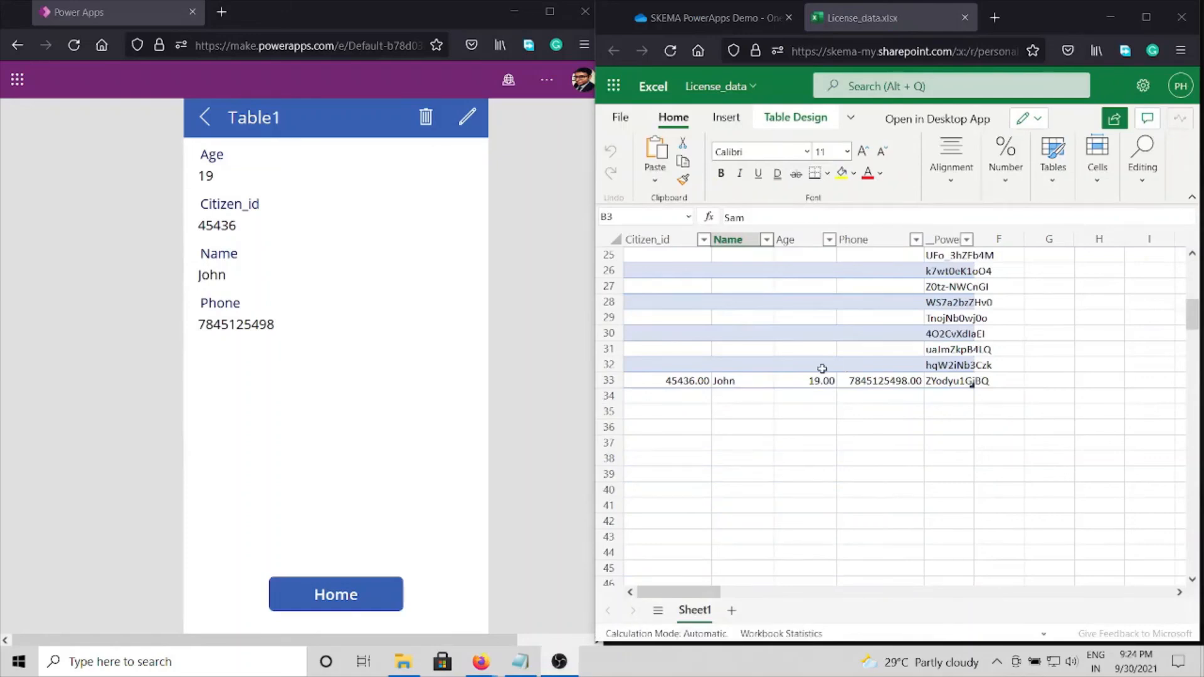
pyautogui.scroll(8, 822, 369)
pyautogui.scroll(-8, 823, 369)
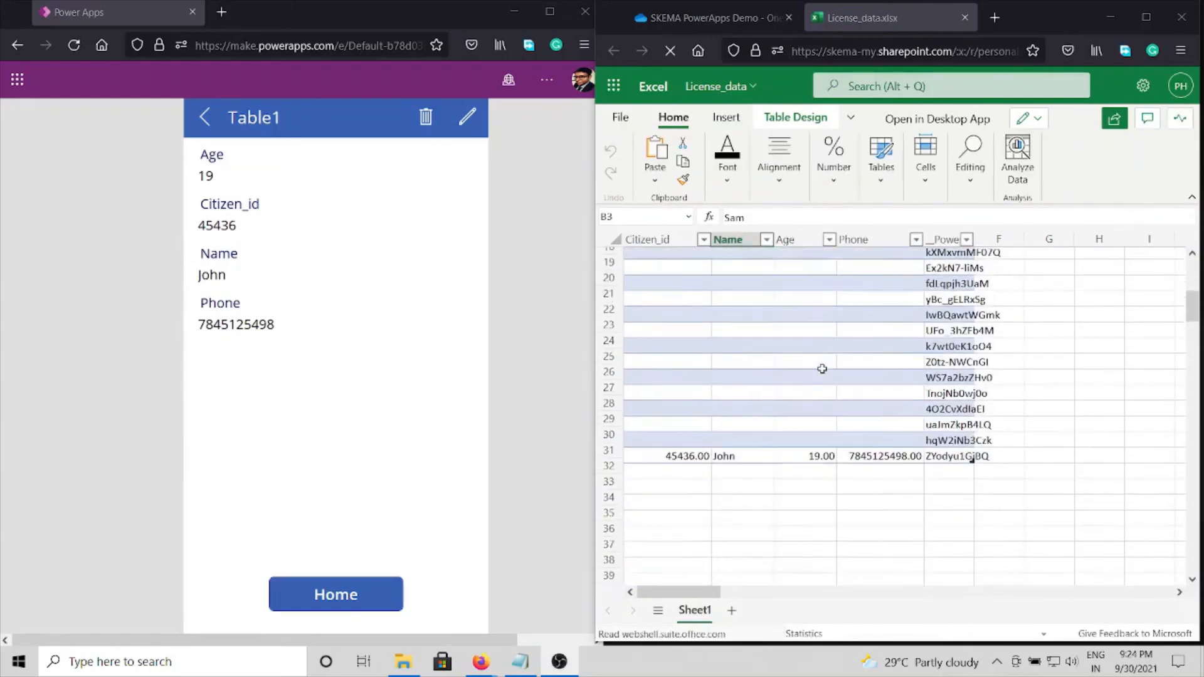
pyautogui.click(653, 381)
pyautogui.moveTo(723, 384); pyautogui.dragTo(902, 385)
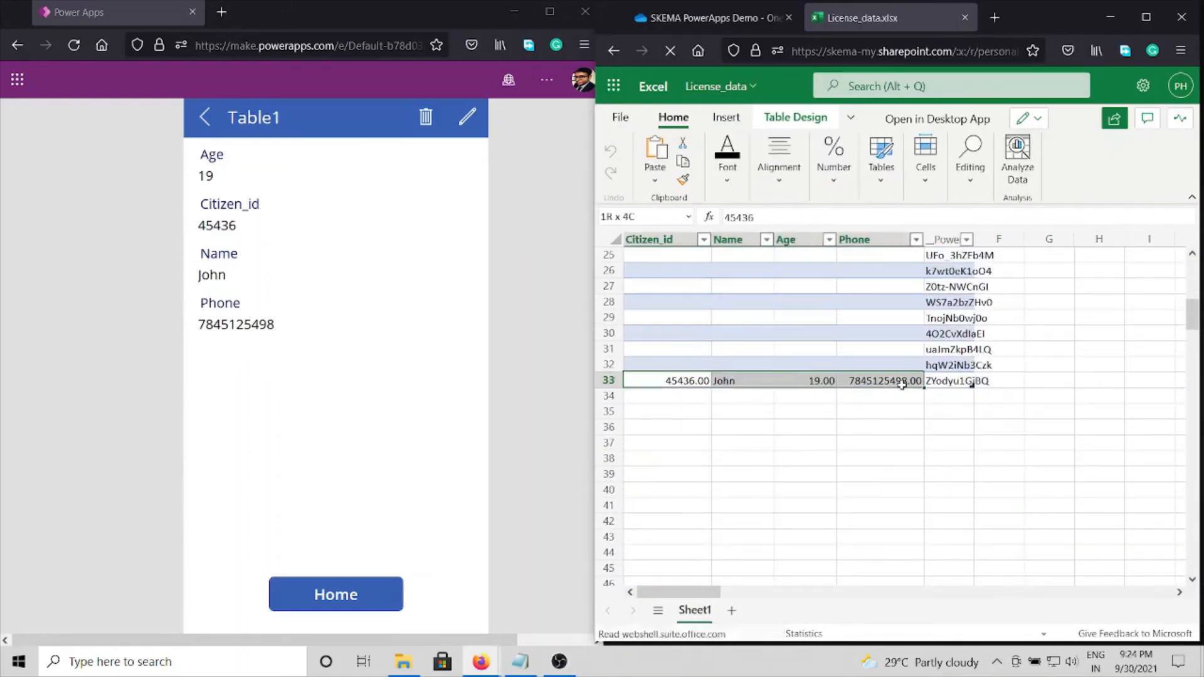
pyautogui.click(715, 365)
pyautogui.click(668, 371)
pyautogui.click(672, 383)
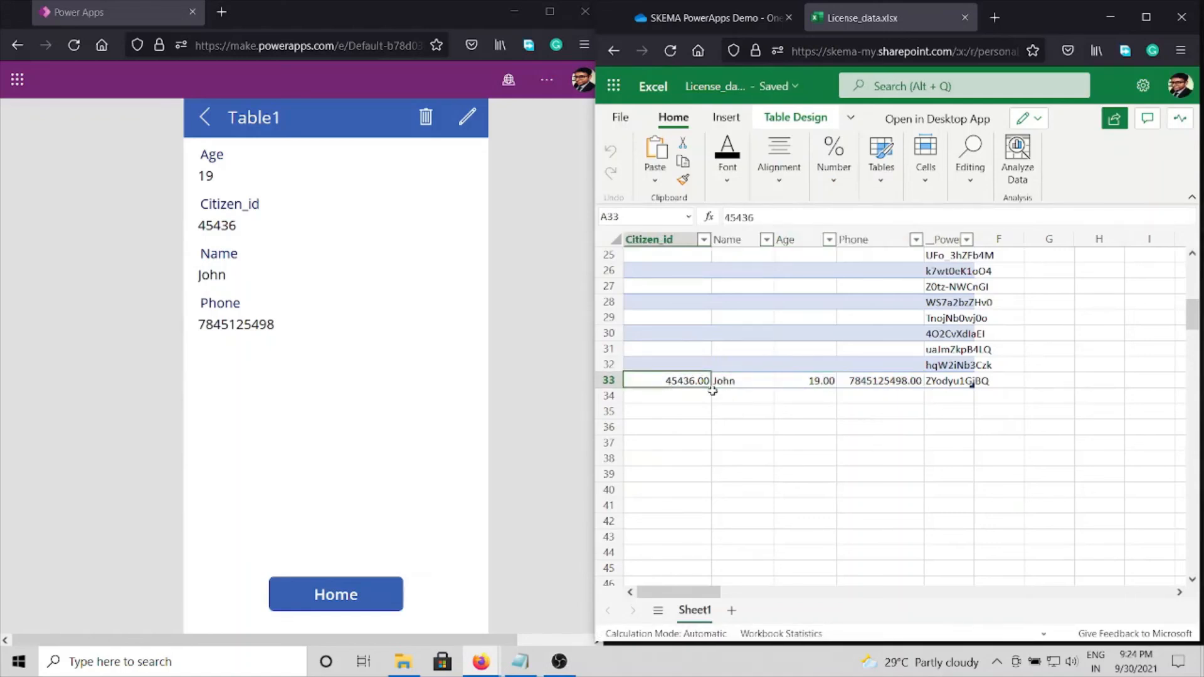
pyautogui.scroll(8, 696, 381)
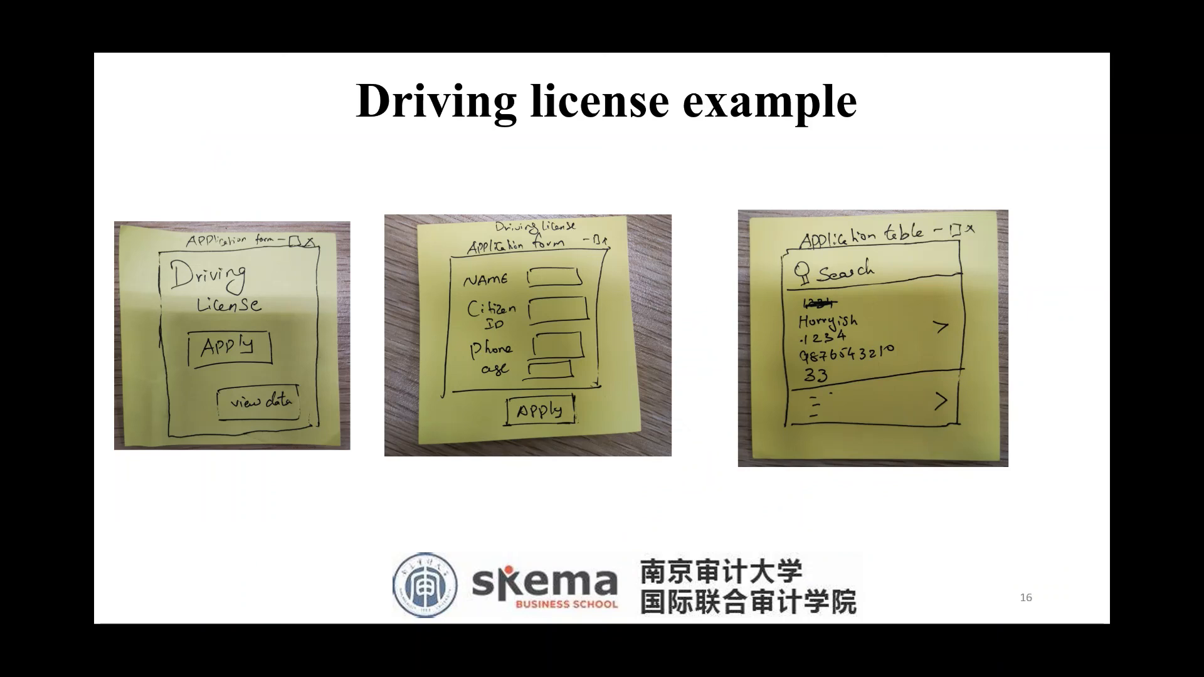
pyautogui.press('Right')
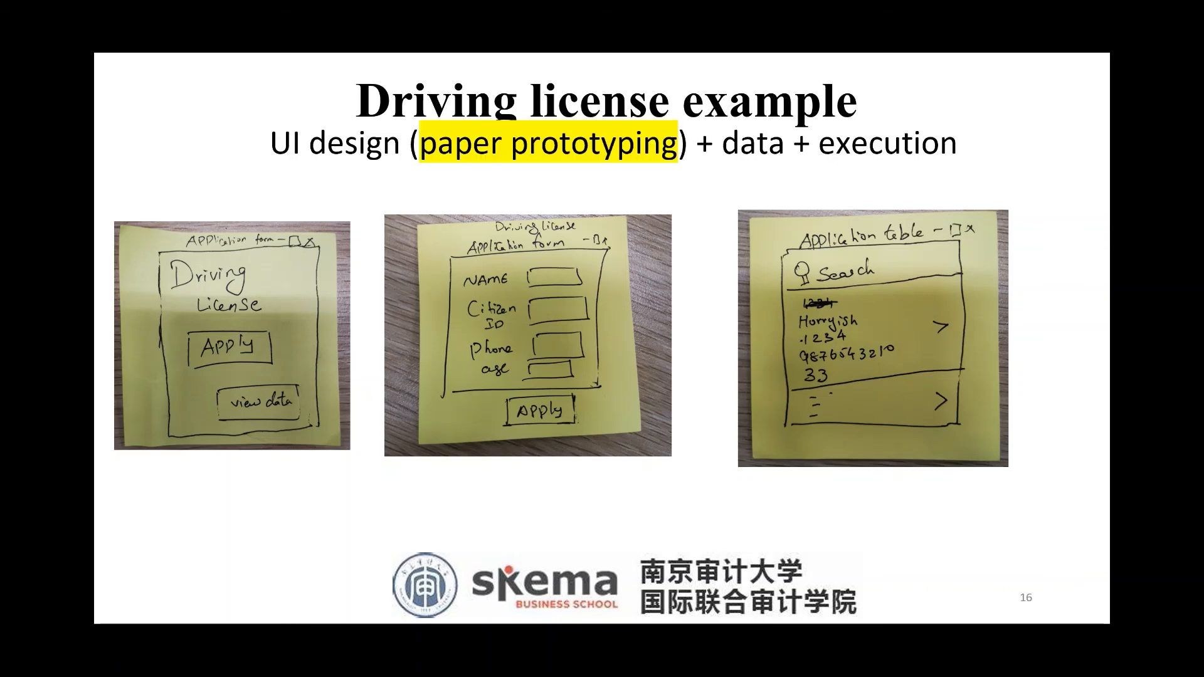